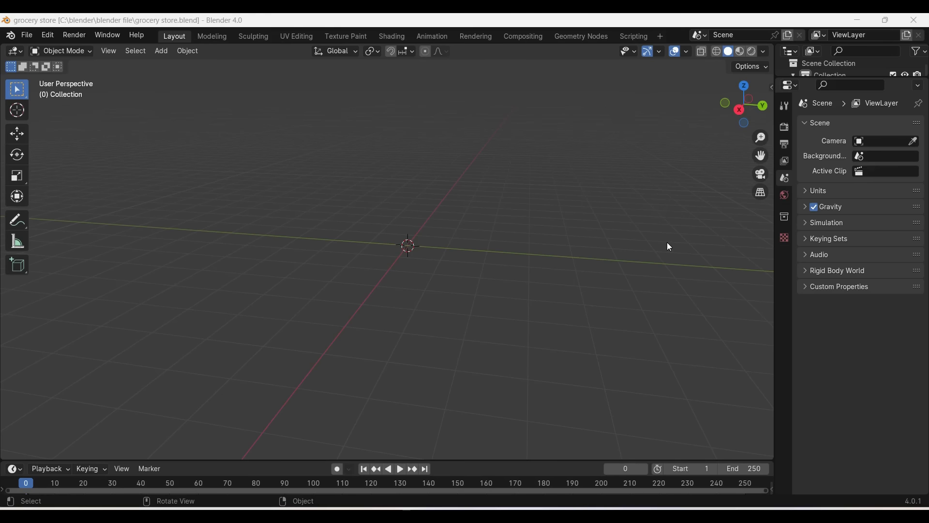
Step: Add a cube, raise it above the ground and flatten its height
{"action": "key", "text": "shift+a"}
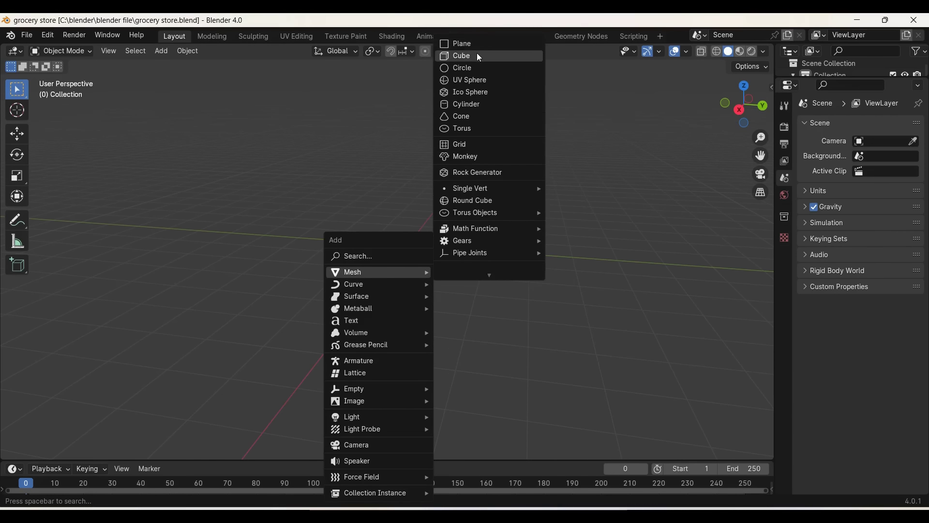
{"action": "left_click", "coordinate": [477, 55]}
{"action": "key", "text": "g"}
{"action": "key", "text": "z"}
{"action": "left_click", "coordinate": [495, 217]}
{"action": "key", "text": "s"}
{"action": "key", "text": "z"}
{"action": "left_click", "coordinate": [457, 228]}
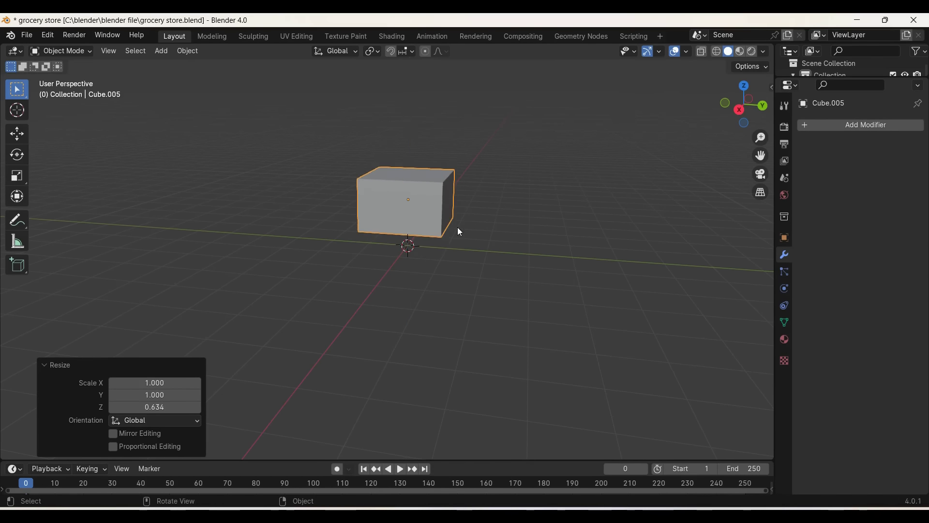
{"action": "middle_click_drag", "start_coordinate": [458, 228], "coordinate": [457, 228]}
Step: Stretch the cube along Y and X into a long rectangular box, then enter Edit Mode
{"action": "key", "text": "s"}
{"action": "key", "text": "y"}
{"action": "left_click", "coordinate": [548, 287]}
{"action": "key", "text": "s"}
{"action": "key", "text": "x"}
{"action": "left_click", "coordinate": [515, 328]}
{"action": "middle_click_drag", "start_coordinate": [516, 328], "coordinate": [516, 328]}
{"action": "key", "text": "Tab"}
Step: Raise the box's far top edge vertically so the top slopes
{"action": "key", "text": "2"}
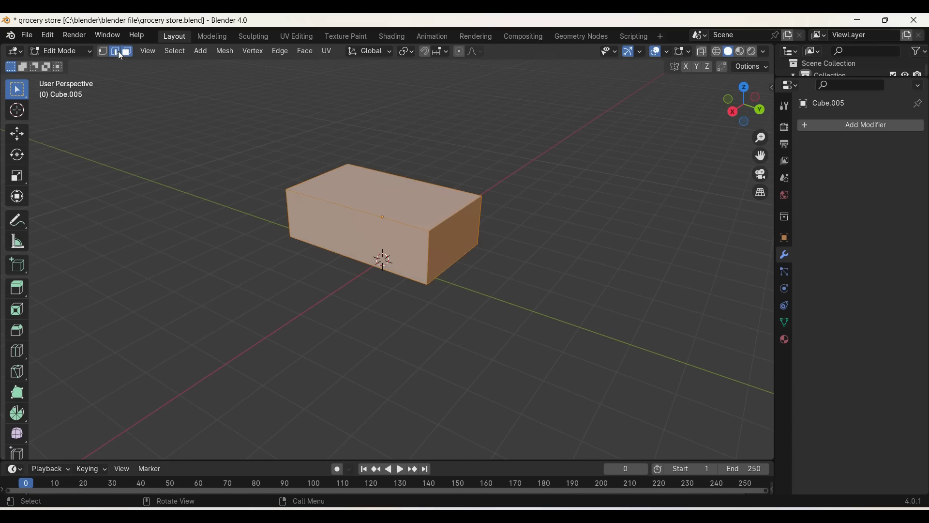
{"action": "left_click", "coordinate": [454, 216]}
{"action": "key", "text": "g"}
{"action": "key", "text": "z"}
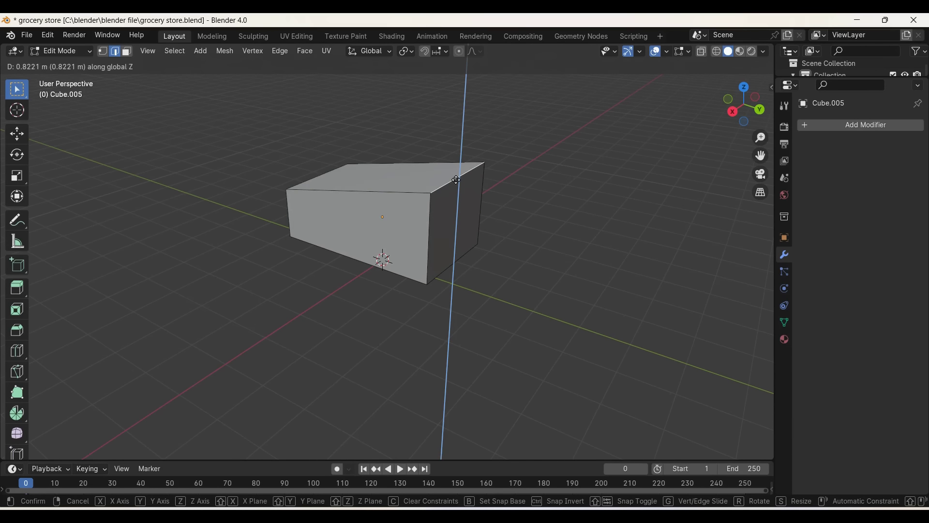
{"action": "left_click", "coordinate": [455, 189]}
Step: Delete the top face to open the box
{"action": "key", "text": "3"}
{"action": "left_click", "coordinate": [418, 185]}
{"action": "key", "text": "x"}
{"action": "left_click", "coordinate": [418, 193]}
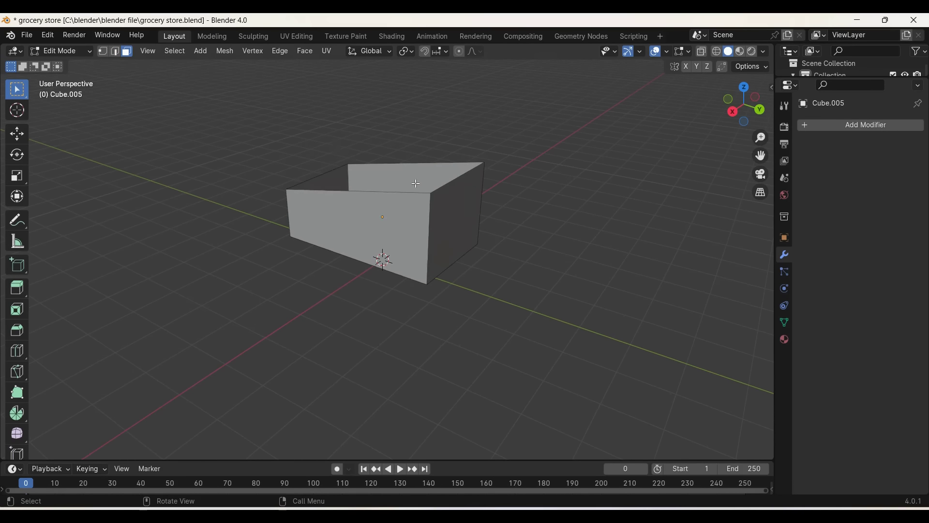
{"action": "middle_click_drag", "start_coordinate": [418, 193], "coordinate": [501, 245]}
{"action": "scroll", "coordinate": [502, 245], "scroll_direction": "up", "scroll_amount": 1}
Step: Add ten evenly spaced loop cuts along the box's length
{"action": "key", "text": "ctrl+r"}
{"action": "scroll", "coordinate": [447, 179], "scroll_direction": "up", "scroll_amount": 9}
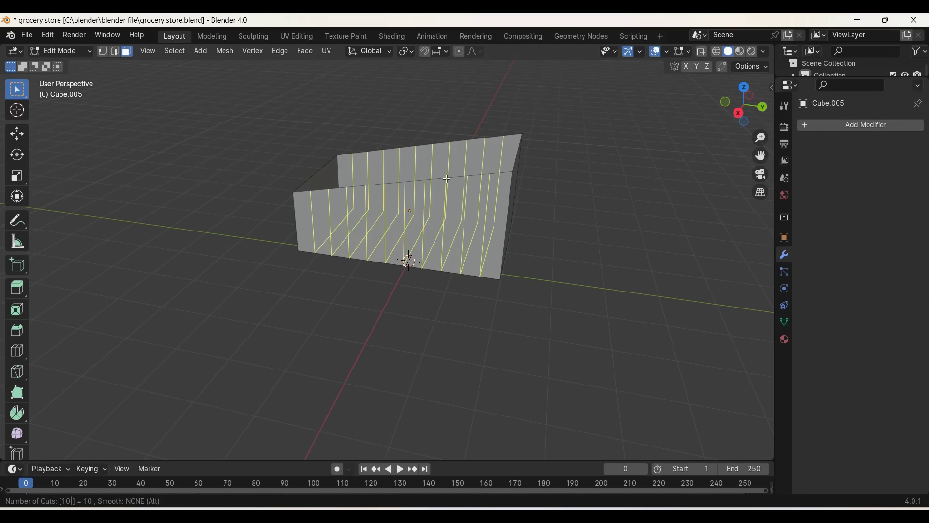
{"action": "left_click", "coordinate": [447, 178]}
{"action": "right_click", "coordinate": [447, 179]}
Step: Add eight horizontal loop cuts around the box's height
{"action": "key", "text": "ctrl+r"}
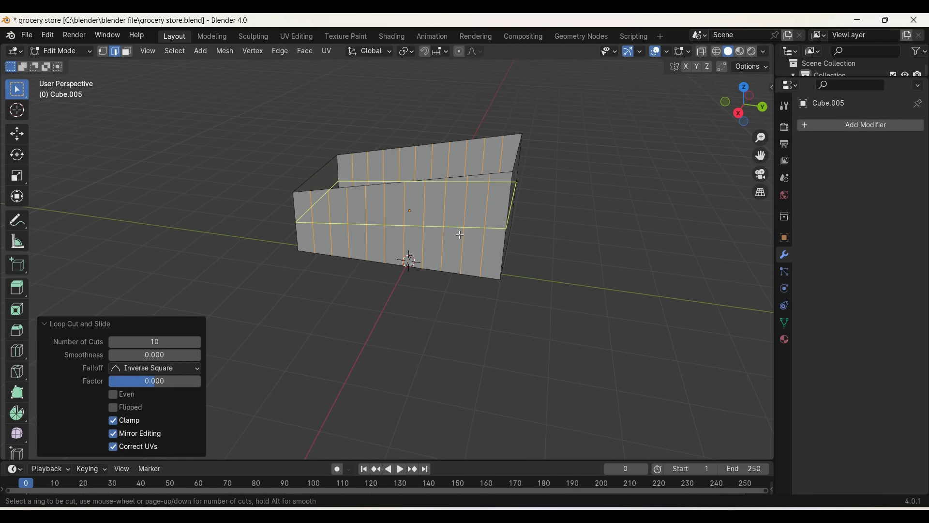
{"action": "scroll", "coordinate": [460, 235], "scroll_direction": "up", "scroll_amount": 9}
{"action": "key", "text": "BackSpace"}
{"action": "key", "text": "BackSpace"}
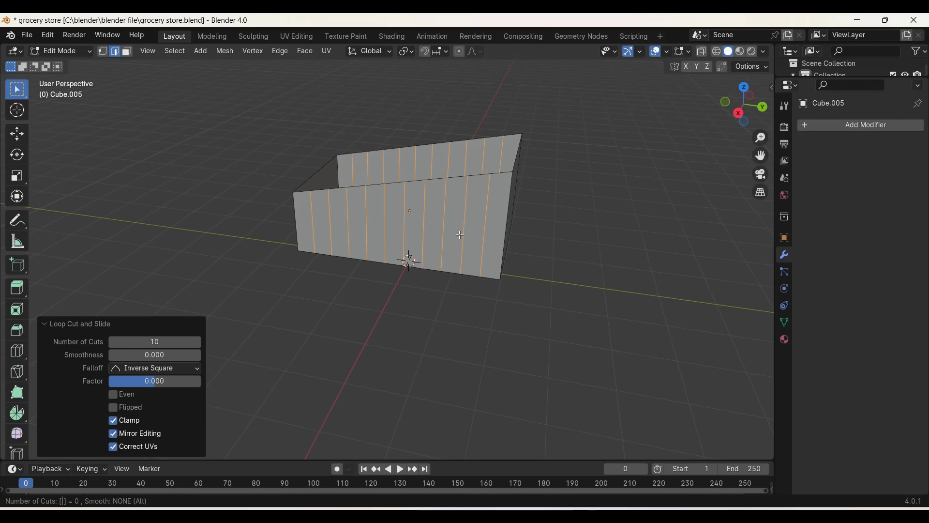
{"action": "key", "text": "5"}
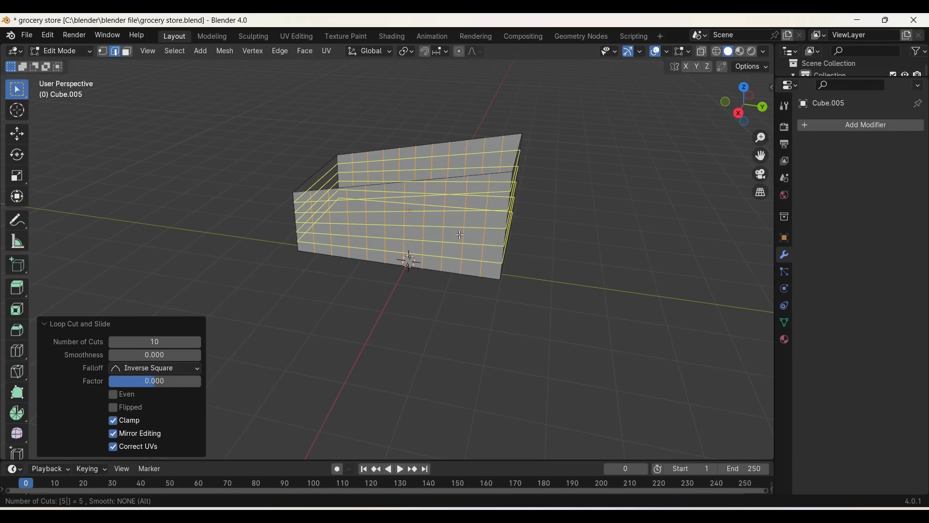
{"action": "key", "text": "BackSpace"}
{"action": "key", "text": "8"}
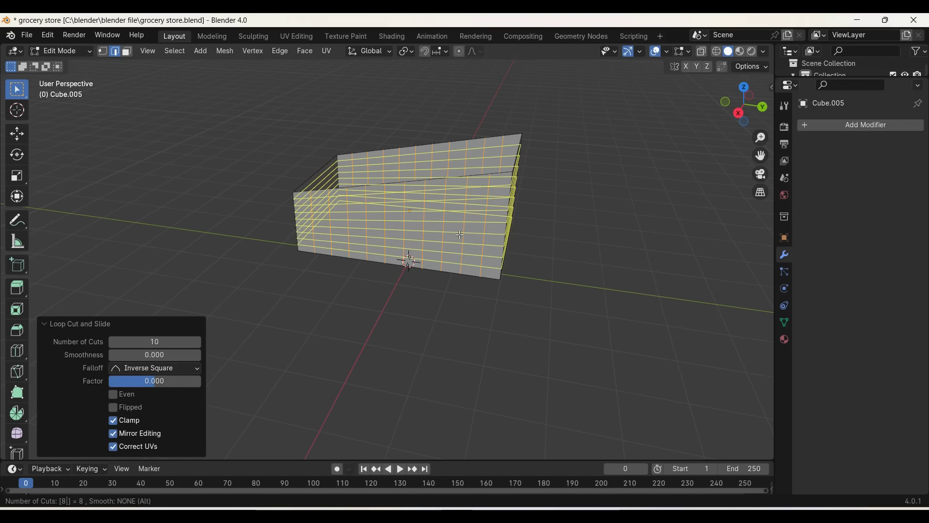
{"action": "key", "text": "Return"}
Step: Add eight evenly spaced vertical loop cuts across the walls
{"action": "mouse_move", "coordinate": [547, 222]}
{"action": "middle_mouse_down"}
{"action": "mouse_move", "coordinate": [527, 264]}
{"action": "mouse_move", "coordinate": [357, 307]}
{"action": "middle_mouse_up"}
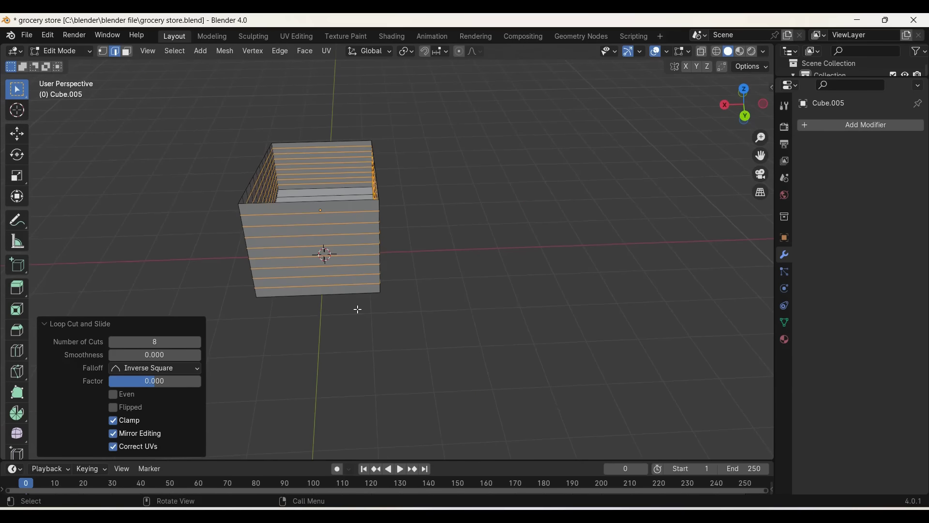
{"action": "left_click", "coordinate": [357, 308]}
{"action": "right_click", "coordinate": [420, 294]}
{"action": "middle_click_drag", "start_coordinate": [420, 294], "coordinate": [422, 293]}
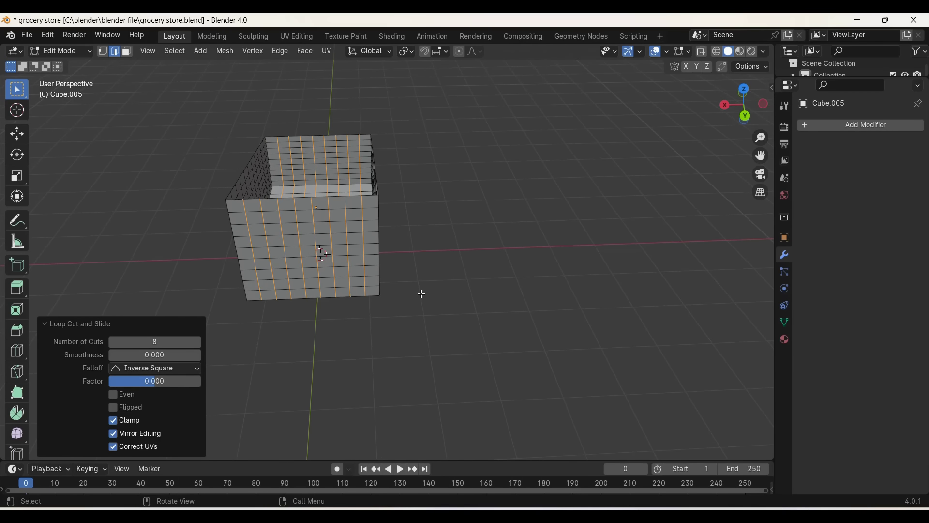
Step: Trial extruding, scaling and deleting faces on the whole mesh, then undo those changes
{"action": "key", "text": "a"}
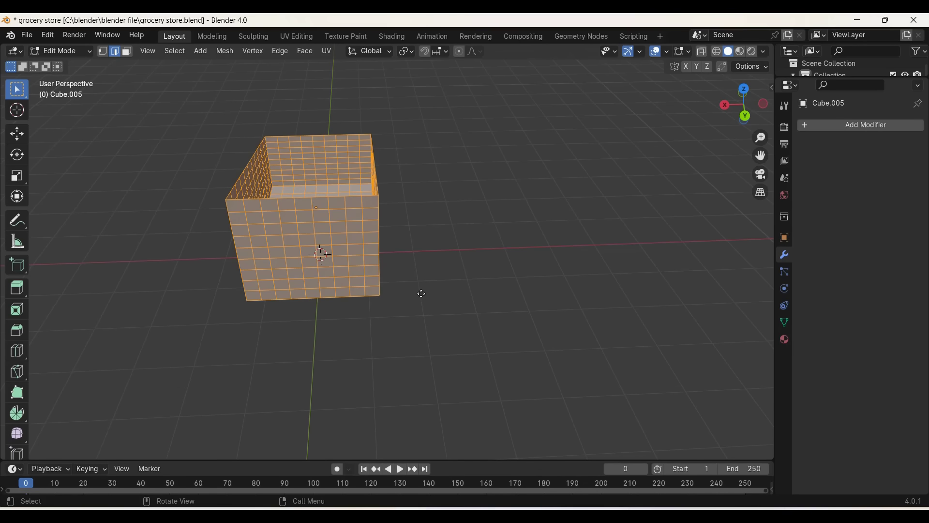
{"action": "key", "text": "e"}
{"action": "right_click", "coordinate": [422, 293]}
{"action": "key", "text": "s"}
{"action": "left_click", "coordinate": [440, 312]}
{"action": "key", "text": "ctrl+z"}
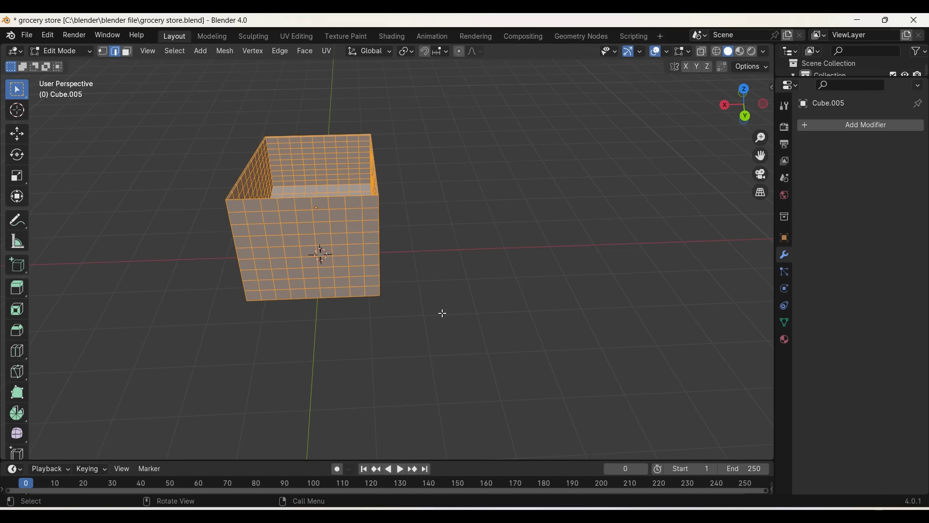
{"action": "key", "text": "x"}
{"action": "left_click", "coordinate": [440, 339]}
{"action": "key", "text": "ctrl+z"}
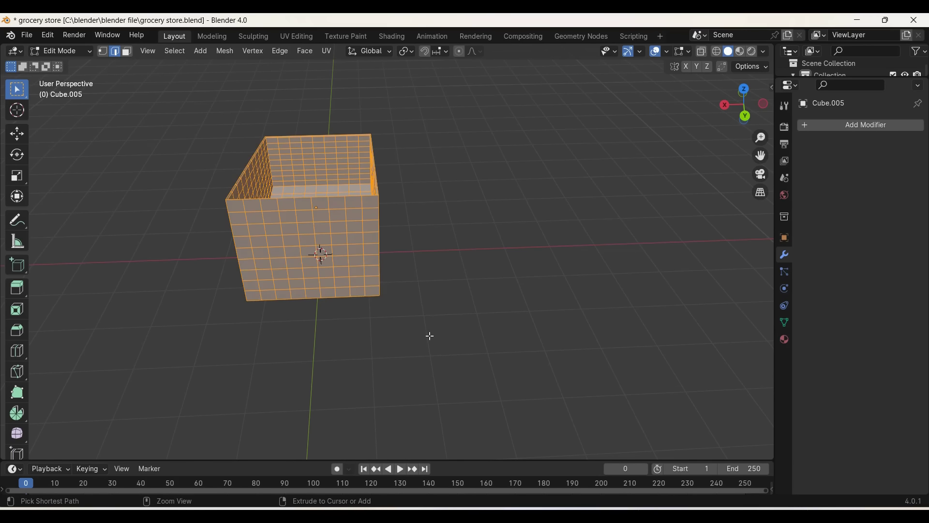
{"action": "key", "text": "ctrl+z"}
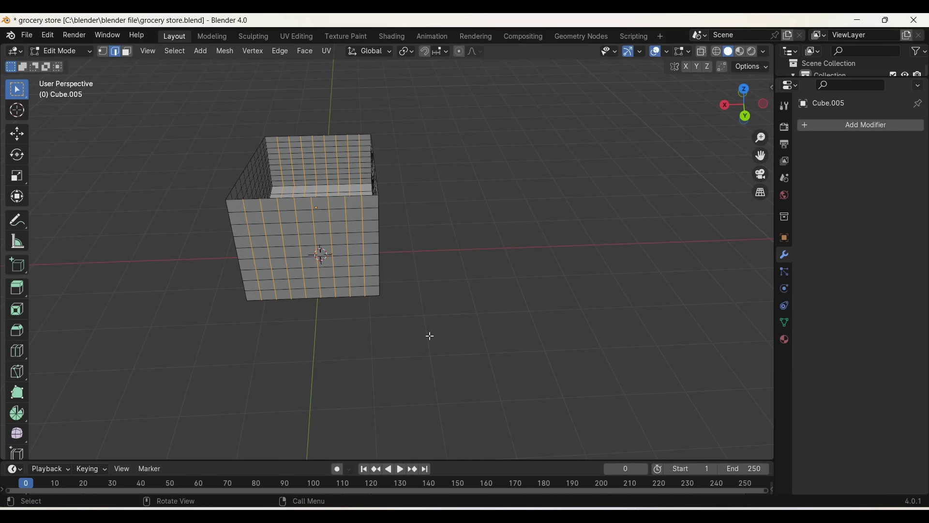
Step: Delete only the faces, then extrude and scale the wire edges into thick bars
{"action": "key", "text": "a"}
{"action": "key", "text": "x"}
{"action": "left_click", "coordinate": [430, 335]}
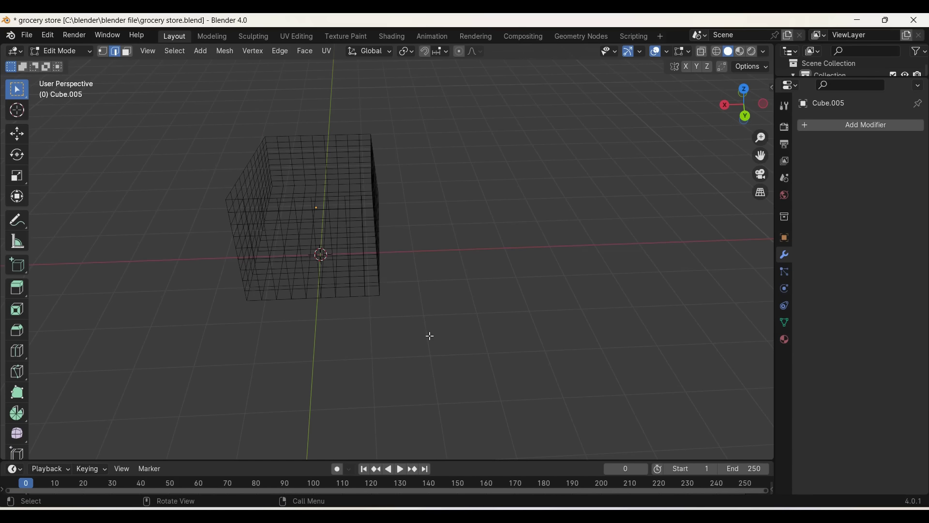
{"action": "key", "text": "a"}
{"action": "key", "text": "e"}
{"action": "right_click", "coordinate": [430, 335]}
{"action": "key", "text": "s"}
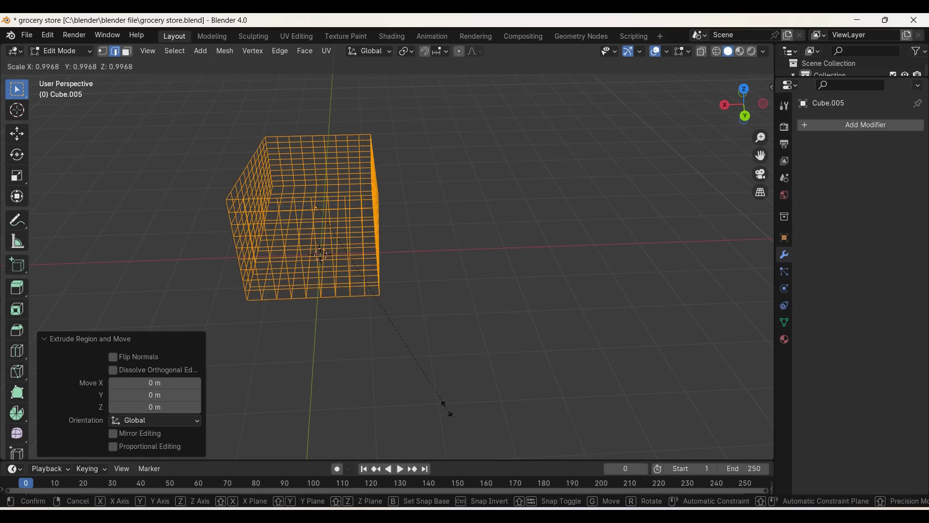
{"action": "left_click", "coordinate": [437, 407]}
{"action": "key", "text": "Tab"}
Step: Switch the viewport to Material Preview shading and save grocery store.blend
{"action": "middle_click_drag", "start_coordinate": [498, 405], "coordinate": [650, 324]}
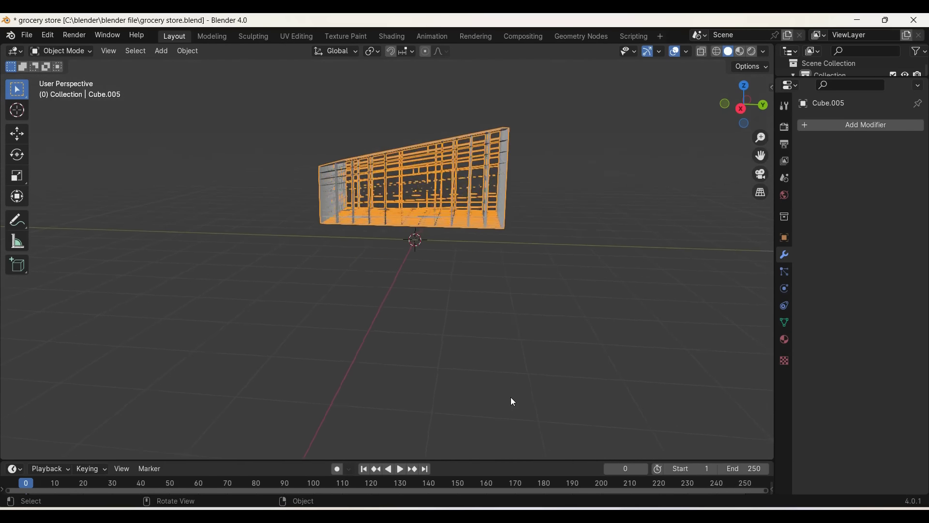
{"action": "key", "text": "z"}
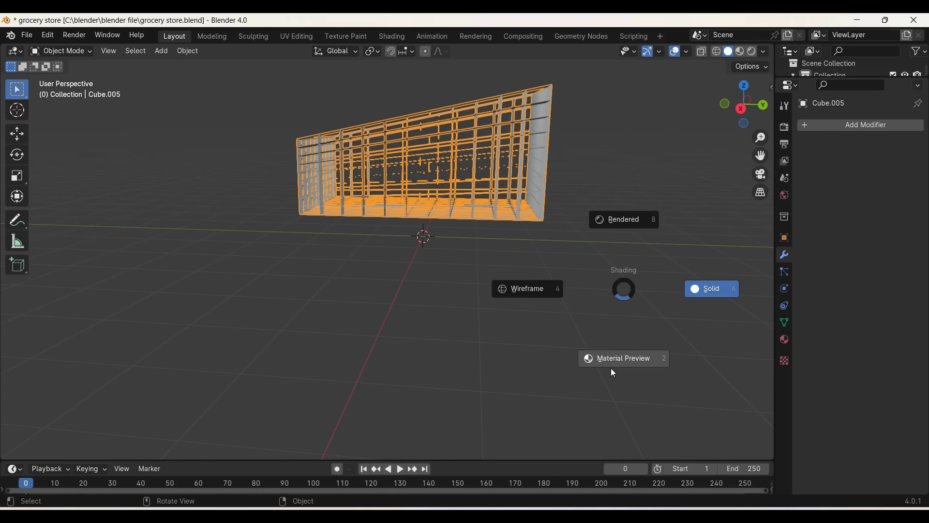
{"action": "key", "text": "2"}
{"action": "middle_click_drag", "start_coordinate": [329, 338], "coordinate": [332, 342]}
{"action": "middle_click_drag", "start_coordinate": [467, 336], "coordinate": [466, 334]}
{"action": "key", "text": "ctrl+s"}
{"action": "key", "text": "shift+a"}
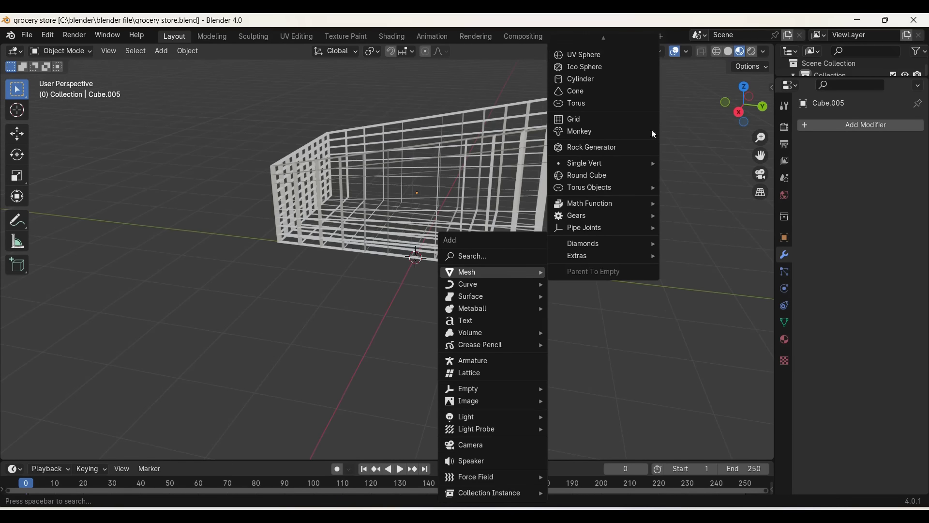
Step: Add a small circle and move it along Y beside the cage
{"action": "left_click", "coordinate": [587, 66]}
{"action": "key", "text": "s"}
{"action": "left_click", "coordinate": [449, 280]}
{"action": "key", "text": "g"}
{"action": "key", "text": "y"}
{"action": "left_click", "coordinate": [634, 299]}
{"action": "middle_click_drag", "start_coordinate": [634, 299], "coordinate": [617, 318]}
{"action": "key", "text": "s"}
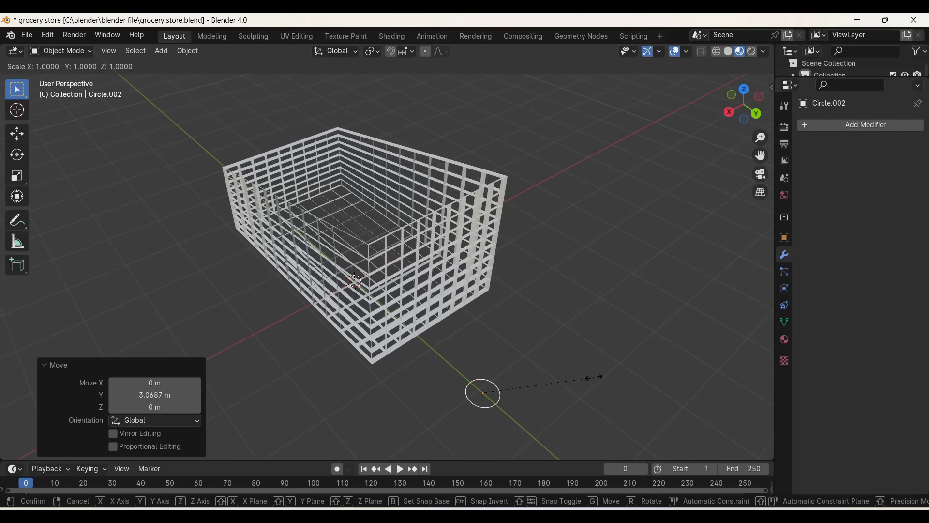
{"action": "left_click", "coordinate": [521, 394]}
Step: Extrude the circle about 1.9 m upward into a cylinder and shade it smooth
{"action": "key", "text": "Tab"}
{"action": "scroll", "coordinate": [521, 394], "scroll_direction": "up", "scroll_amount": 2}
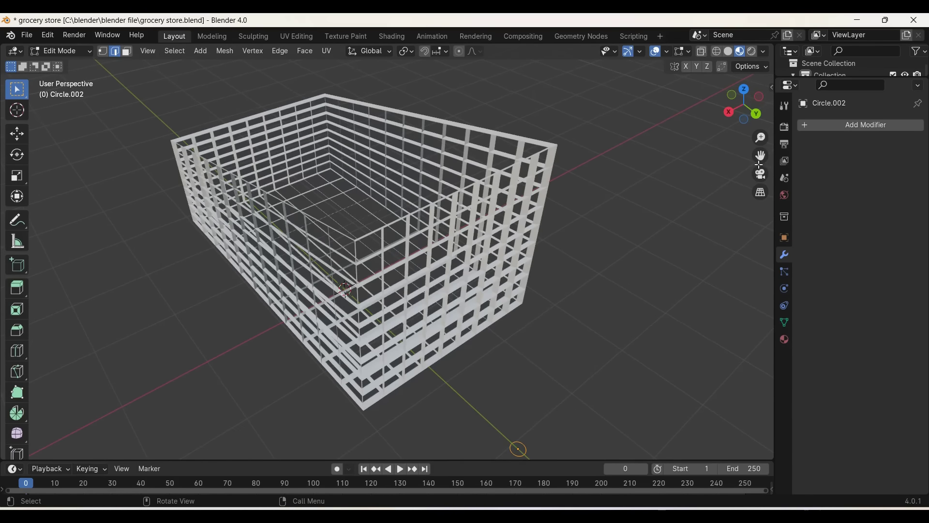
{"action": "middle_click_drag", "start_coordinate": [521, 394], "coordinate": [623, 339], "text": "shift"}
{"action": "scroll", "coordinate": [622, 339], "scroll_direction": "up", "scroll_amount": 3}
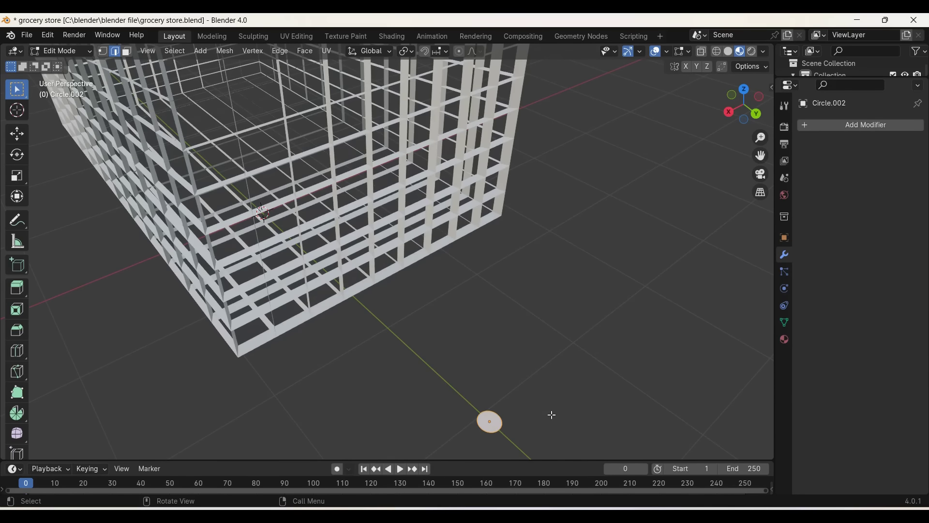
{"action": "key", "text": "e"}
{"action": "key", "text": "z"}
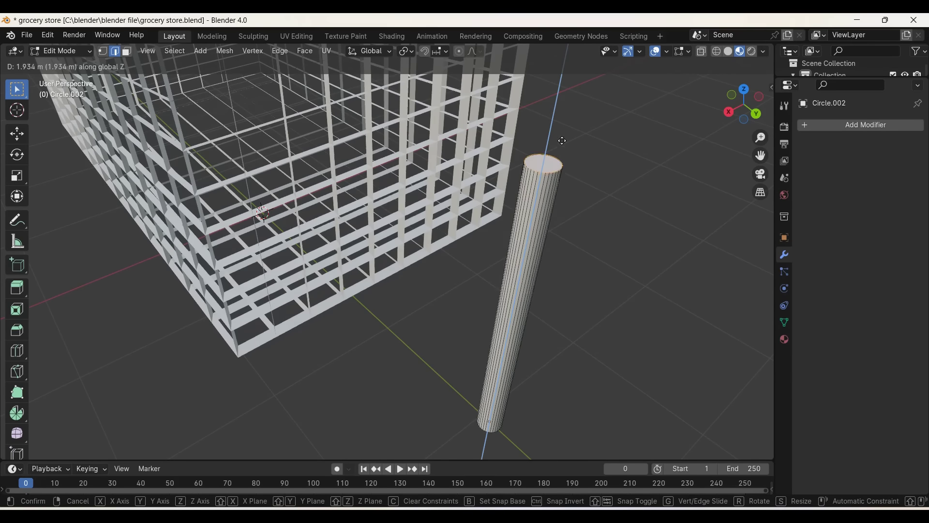
{"action": "left_click", "coordinate": [562, 140]}
{"action": "key", "text": "Tab"}
{"action": "scroll", "coordinate": [586, 302], "scroll_direction": "down", "scroll_amount": 2}
{"action": "right_click", "coordinate": [559, 304]}
{"action": "left_click", "coordinate": [557, 286]}
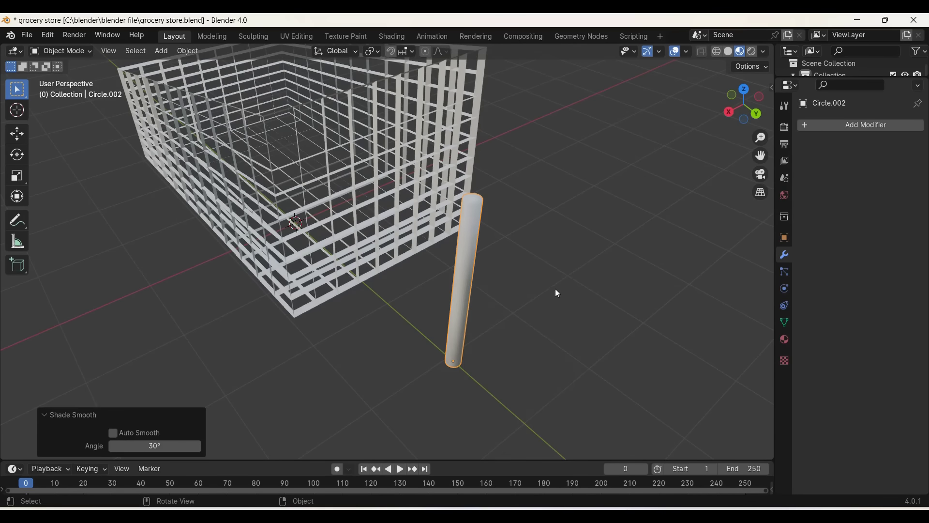
{"action": "middle_click_drag", "start_coordinate": [558, 293], "coordinate": [535, 359]}
Step: From the top view, move the post along Y and X to the cage's end
{"action": "left_click", "coordinate": [744, 95]}
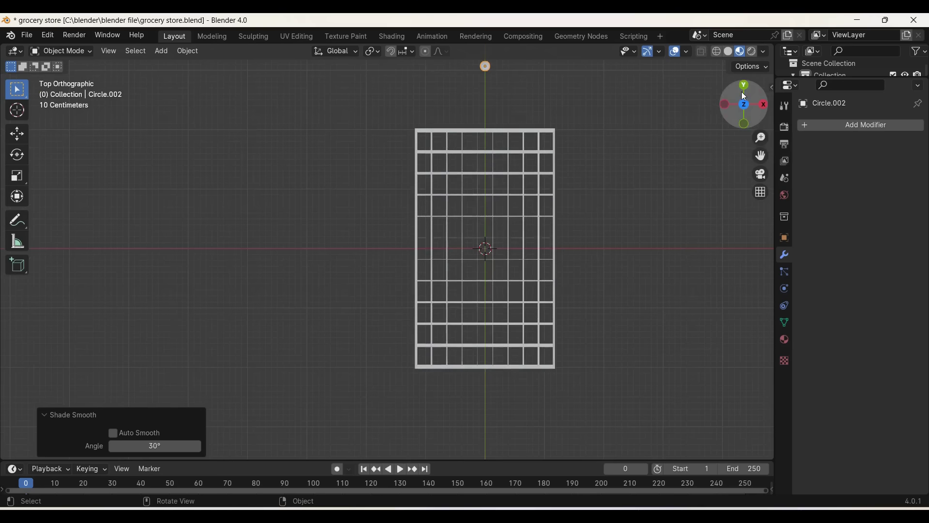
{"action": "key", "text": "g"}
{"action": "key", "text": "y"}
{"action": "left_click", "coordinate": [606, 261]}
{"action": "key", "text": "g"}
{"action": "key", "text": "x"}
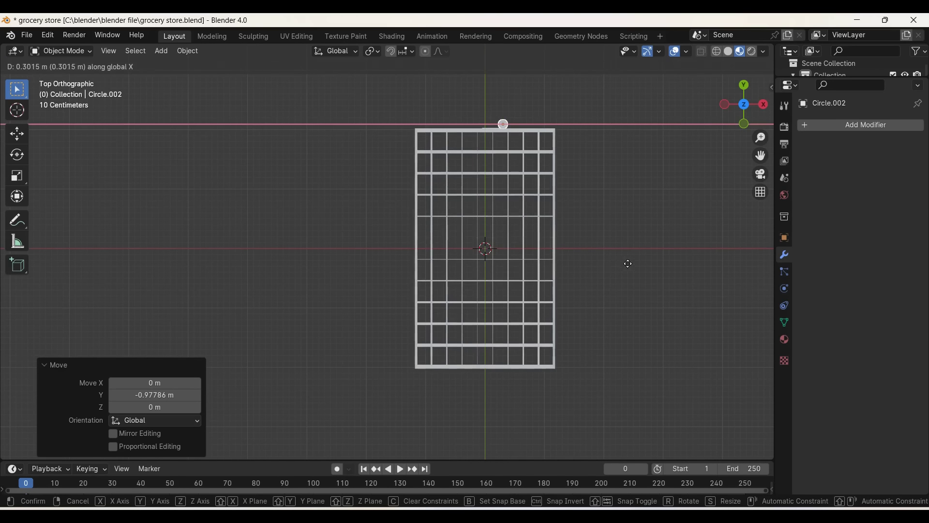
{"action": "left_click", "coordinate": [656, 269]}
{"action": "middle_click_drag", "start_coordinate": [656, 269], "coordinate": [762, 112]}
{"action": "left_click", "coordinate": [742, 115]}
{"action": "left_click_drag", "start_coordinate": [761, 155], "coordinate": [748, 269]}
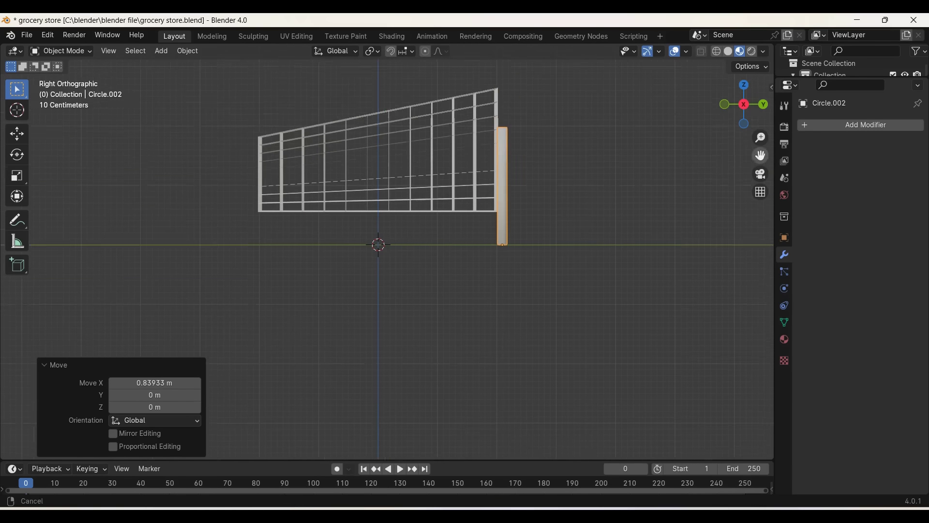
Step: Raise the post 0.676 m and view the basket from the back
{"action": "key", "text": "g"}
{"action": "key", "text": "z"}
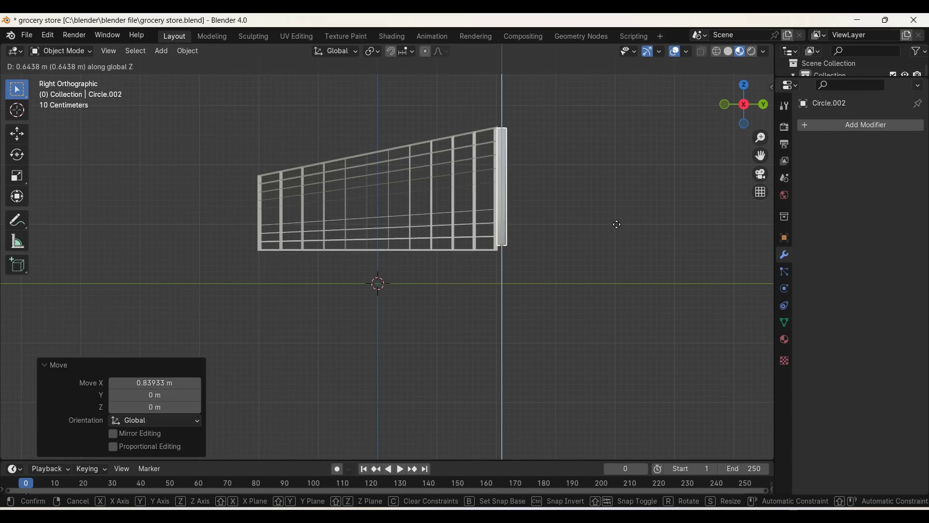
{"action": "left_click", "coordinate": [619, 226]}
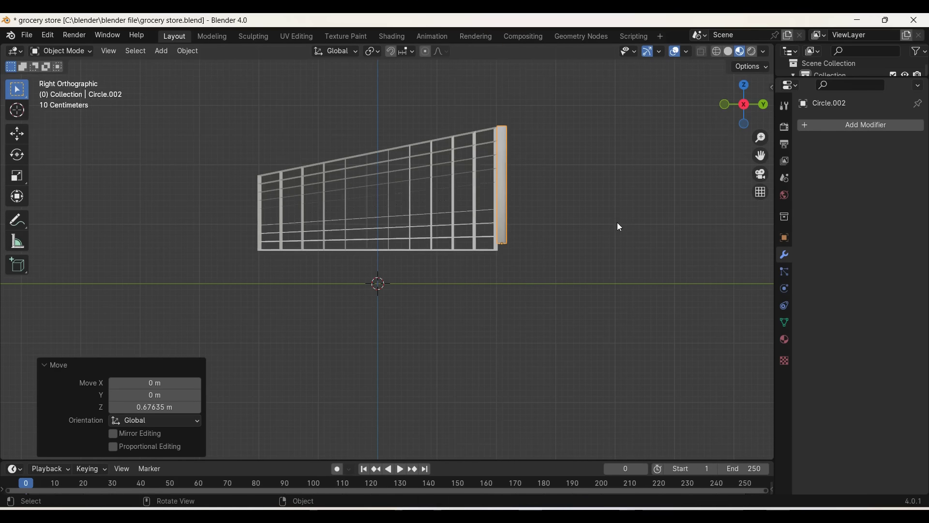
{"action": "mouse_move", "coordinate": [609, 262]}
{"action": "left_mouse_down"}
{"action": "mouse_move", "coordinate": [766, 103]}
{"action": "mouse_move", "coordinate": [482, 323]}
{"action": "mouse_move", "coordinate": [220, 160]}
{"action": "left_mouse_up"}
{"action": "left_click", "coordinate": [764, 105]}
Step: Reposition the post's faces in Edit Mode, then apply smooth shading
{"action": "key", "text": "Tab"}
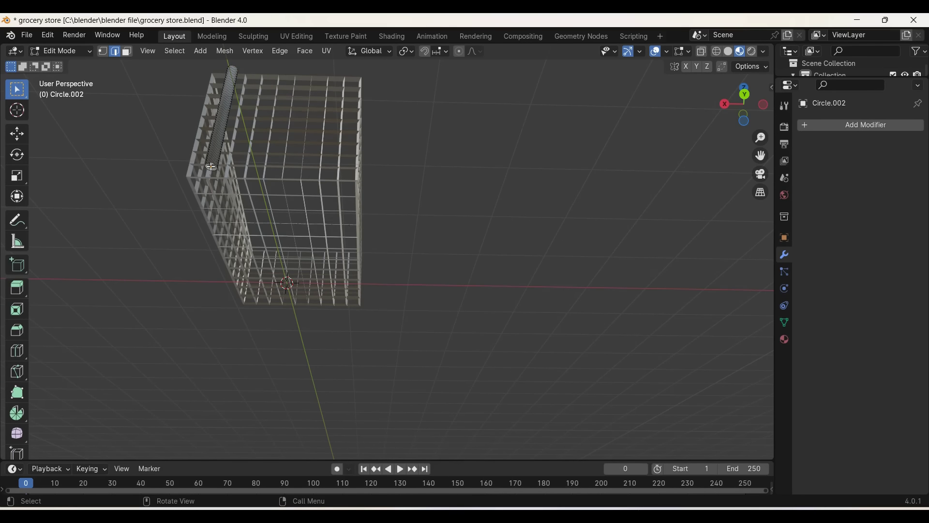
{"action": "left_click", "coordinate": [127, 53]}
{"action": "key", "text": "z"}
{"action": "left_click", "coordinate": [290, 222]}
{"action": "key", "text": "Tab"}
{"action": "mouse_move", "coordinate": [290, 221]}
{"action": "middle_mouse_down"}
{"action": "mouse_move", "coordinate": [326, 296]}
{"action": "mouse_move", "coordinate": [446, 290]}
{"action": "middle_mouse_up"}
{"action": "right_click", "coordinate": [445, 290]}
{"action": "left_click", "coordinate": [434, 304]}
{"action": "mouse_move", "coordinate": [521, 306]}
{"action": "middle_mouse_down"}
{"action": "mouse_move", "coordinate": [576, 349]}
{"action": "mouse_move", "coordinate": [562, 349]}
{"action": "middle_mouse_up"}
Step: Scale the post to 0.931, raise it 0.11982 m and shade it smooth
{"action": "key", "text": "s"}
{"action": "left_click", "coordinate": [560, 350]}
{"action": "key", "text": "g"}
{"action": "key", "text": "z"}
{"action": "left_click", "coordinate": [558, 338]}
{"action": "left_click", "coordinate": [764, 107]}
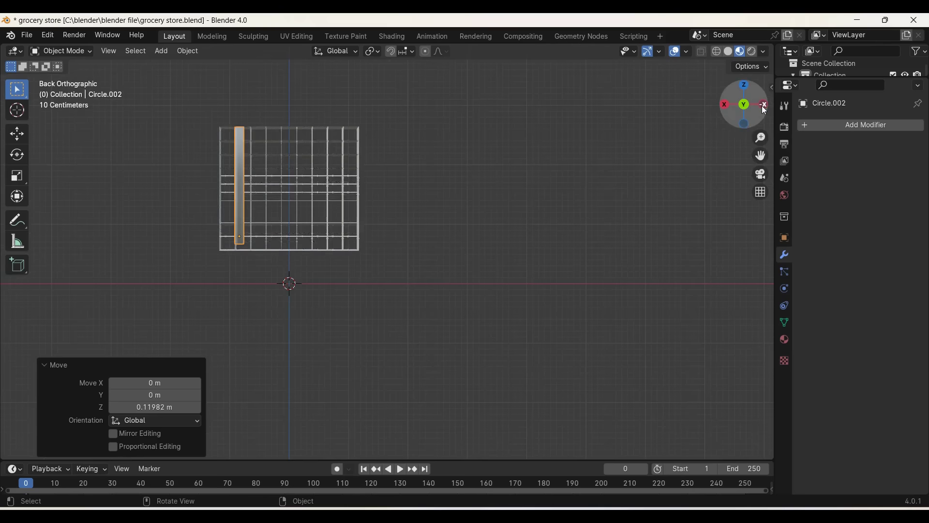
{"action": "right_click", "coordinate": [330, 272]}
{"action": "left_click", "coordinate": [330, 271]}
{"action": "right_click", "coordinate": [249, 237]}
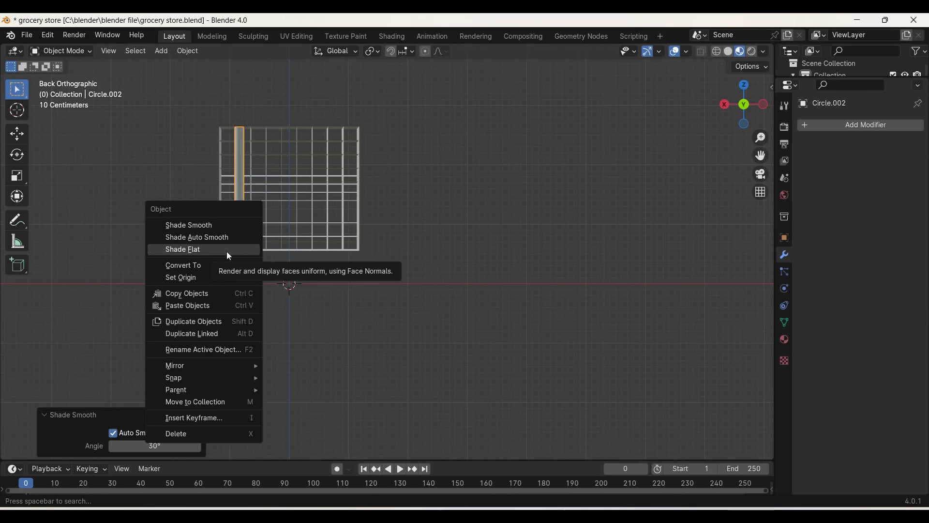
Step: Flat-shade the post and lower its mesh along Z
{"action": "left_click", "coordinate": [226, 251]}
{"action": "key", "text": "Tab"}
{"action": "key", "text": "g"}
{"action": "key", "text": "z"}
{"action": "left_click", "coordinate": [247, 286]}
{"action": "middle_click_drag", "start_coordinate": [247, 286], "coordinate": [541, 293]}
{"action": "key", "text": "l"}
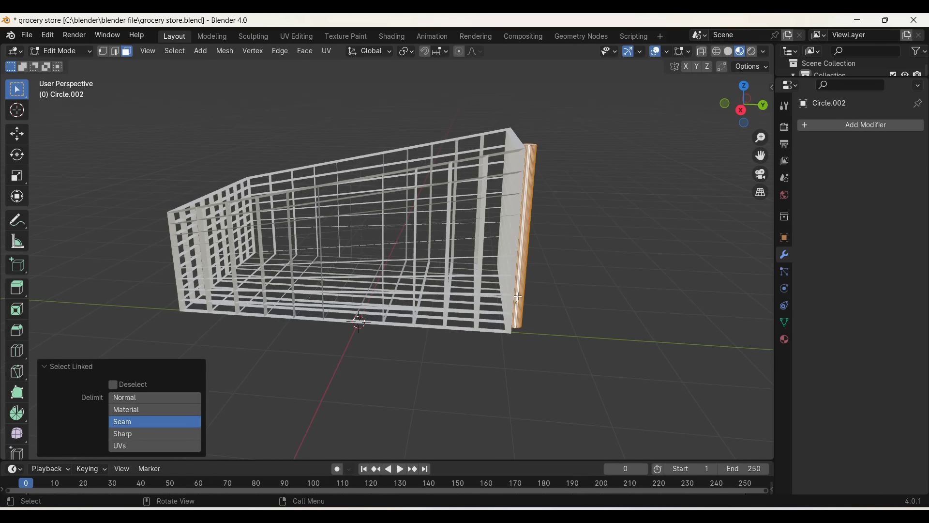
{"action": "key", "text": "Tab"}
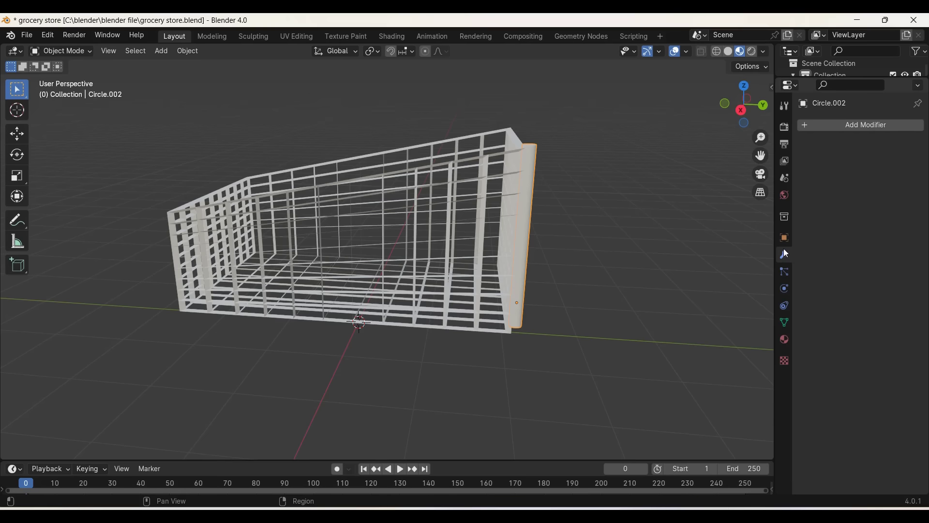
Step: Add a Mirror modifier to the post with the basket as the mirror object
{"action": "left_click", "coordinate": [841, 126]}
{"action": "type", "text": "M"}
{"action": "left_click", "coordinate": [811, 151]}
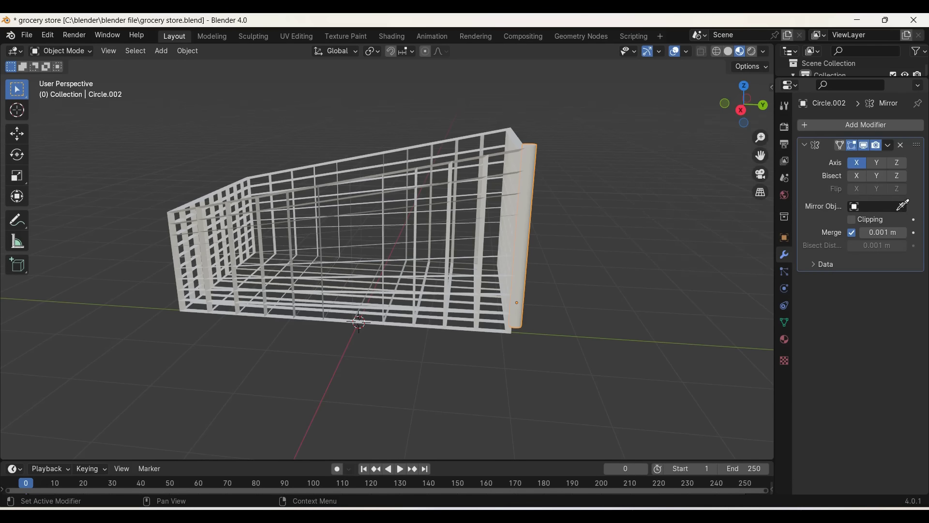
{"action": "mouse_move", "coordinate": [584, 166]}
{"action": "middle_mouse_down"}
{"action": "mouse_move", "coordinate": [590, 269]}
{"action": "mouse_move", "coordinate": [669, 249]}
{"action": "middle_mouse_up"}
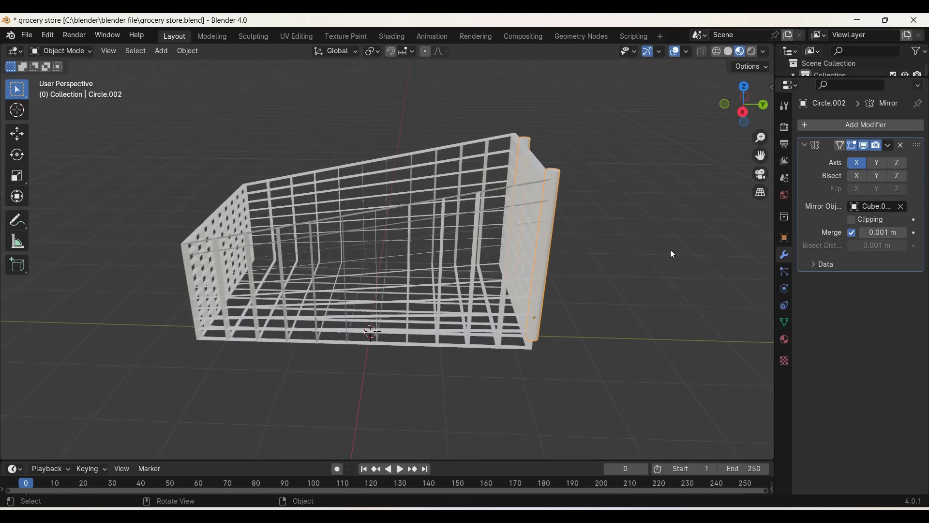
{"action": "left_click", "coordinate": [554, 294]}
Step: Reselect the handle post in Edit Mode and duplicate its mesh
{"action": "key", "text": "Tab"}
{"action": "key", "text": "Tab"}
{"action": "left_click", "coordinate": [542, 287]}
{"action": "middle_click_drag", "start_coordinate": [542, 287], "coordinate": [542, 288]}
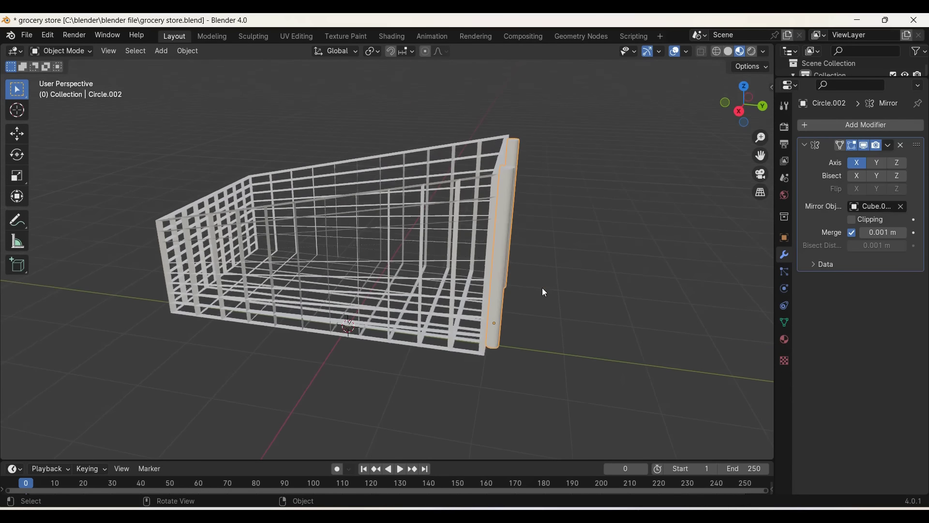
{"action": "key", "text": "Tab"}
{"action": "key", "text": "shift+d"}
Step: Rotate the copied post 90° on X and slide it down and along Y under the basket
{"action": "type", "text": "rx90"}
{"action": "key", "text": "Return"}
{"action": "key", "text": "g"}
{"action": "key", "text": "z"}
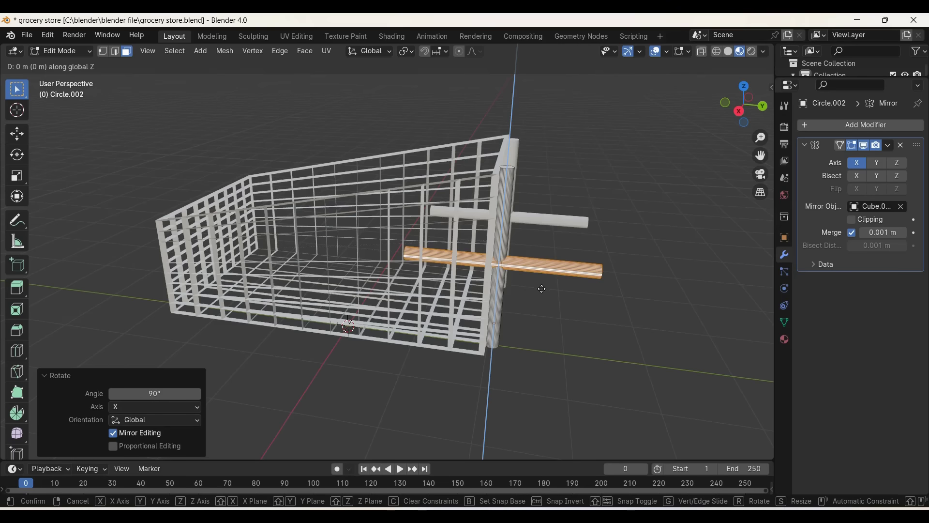
{"action": "left_click", "coordinate": [521, 385]}
{"action": "key", "text": "g"}
{"action": "key", "text": "y"}
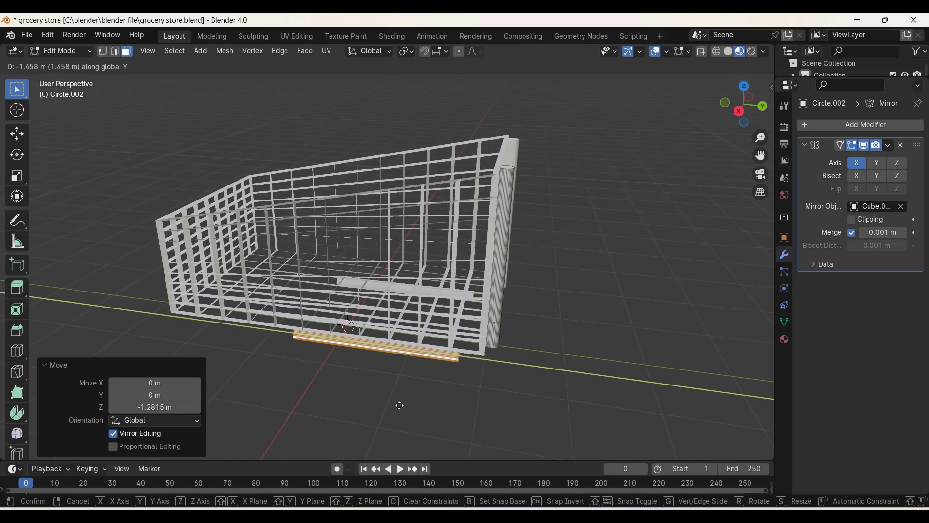
{"action": "left_click", "coordinate": [403, 408]}
Step: From the back view, raise the tube 0.171 m along Z
{"action": "left_click", "coordinate": [764, 105]}
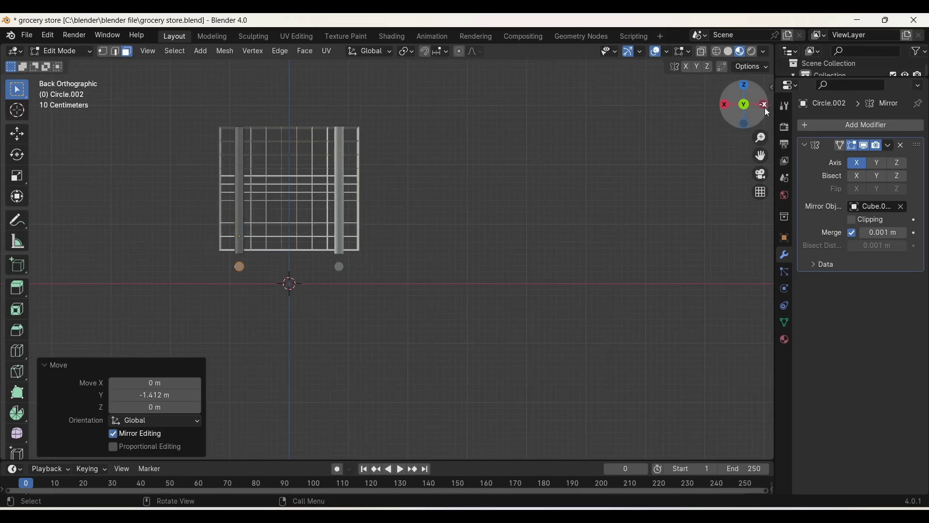
{"action": "key", "text": "g"}
{"action": "key", "text": "z"}
{"action": "left_click", "coordinate": [391, 277]}
{"action": "middle_click_drag", "start_coordinate": [290, 323], "coordinate": [342, 316]}
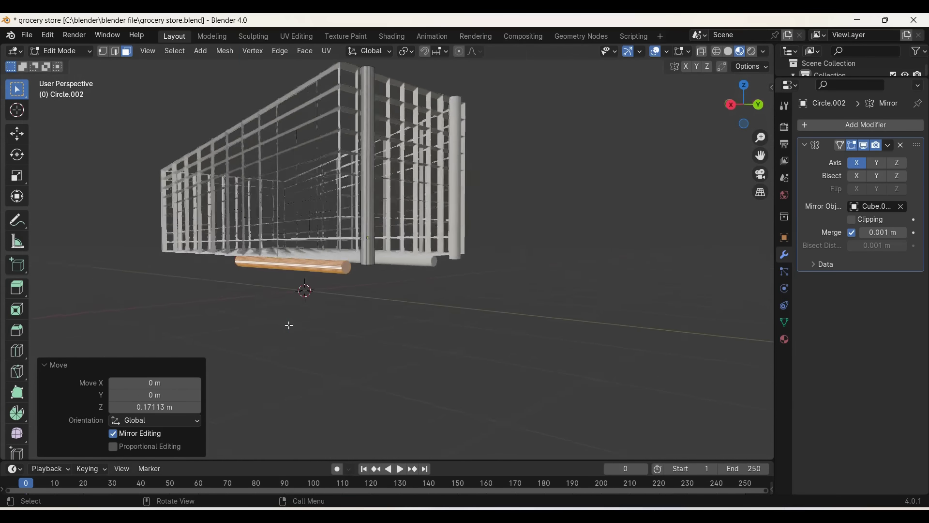
{"action": "scroll", "coordinate": [342, 316], "scroll_direction": "up", "scroll_amount": 3}
{"action": "mouse_move", "coordinate": [408, 319]}
{"action": "middle_mouse_down"}
{"action": "mouse_move", "coordinate": [429, 270]}
{"action": "mouse_move", "coordinate": [412, 153]}
{"action": "middle_mouse_up"}
Step: Delete only the tube end-cap faces and bridge the two open ends with Bridge Edge Loops
{"action": "left_click", "coordinate": [429, 269]}
{"action": "key", "text": "x"}
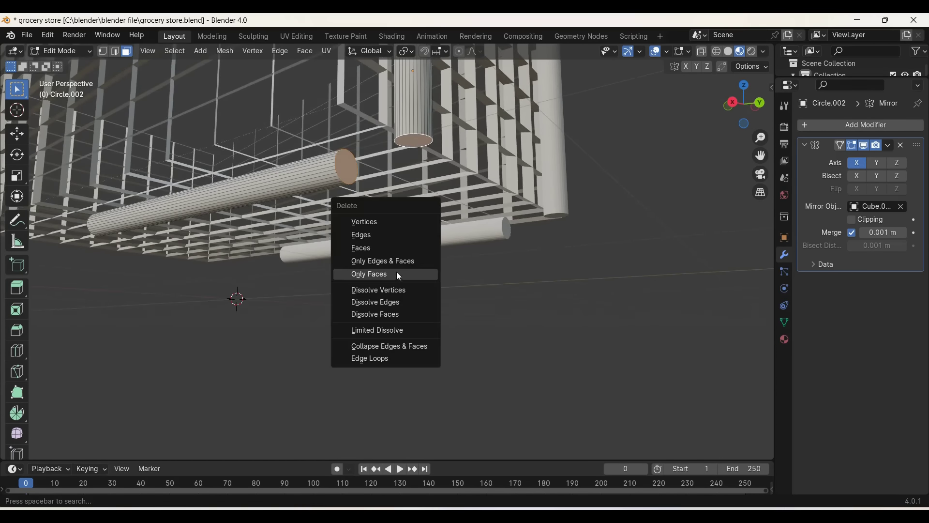
{"action": "left_click", "coordinate": [391, 248]}
{"action": "left_click", "coordinate": [115, 52]}
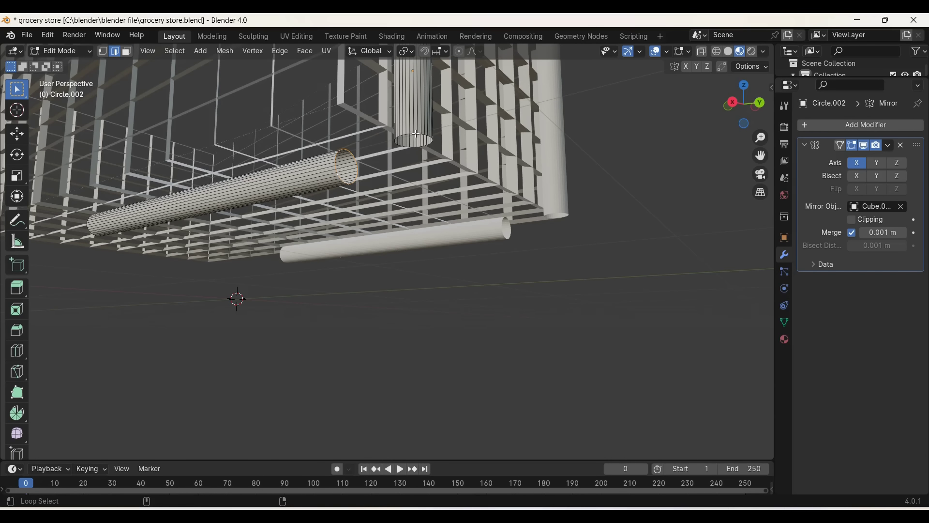
{"action": "right_click", "coordinate": [411, 196]}
{"action": "left_click", "coordinate": [412, 197]}
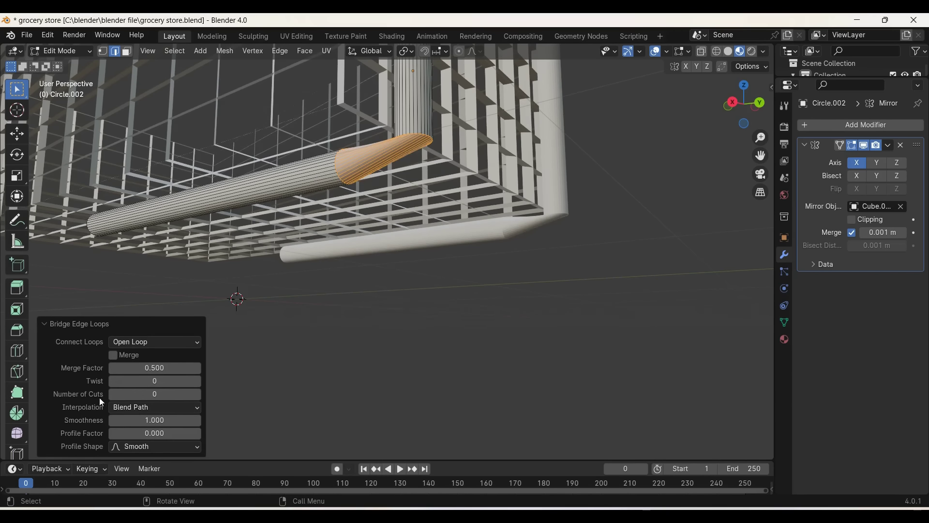
Step: Try 10 cuts on the bridge, undo it, and save the file
{"action": "left_click", "coordinate": [144, 397]}
{"action": "type", "text": "0"}
{"action": "key", "text": "Return"}
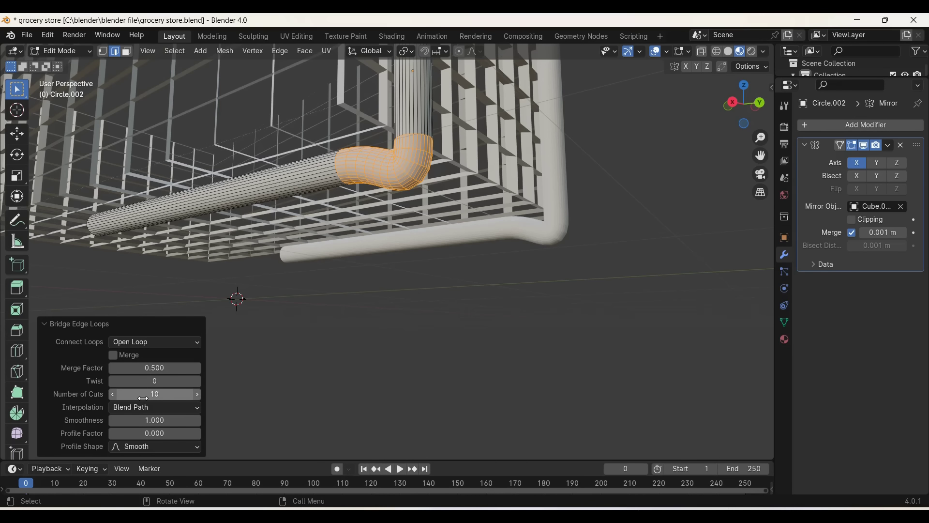
{"action": "key", "text": "ctrl+z"}
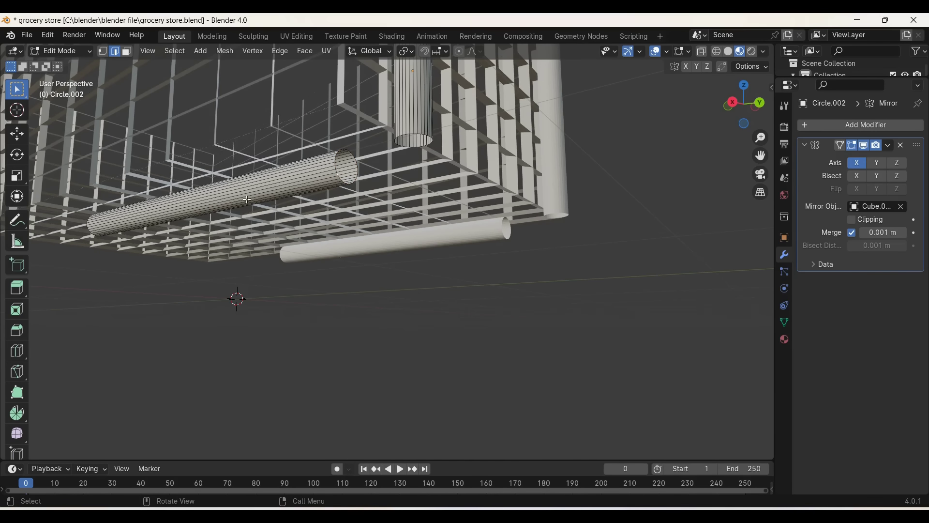
{"action": "key", "text": "ctrl+s"}
Step: Nudge the linked tube down, re-bridge the tube ends with 10 cuts, then undo
{"action": "key", "text": "l"}
{"action": "key", "text": "g"}
{"action": "key", "text": "z"}
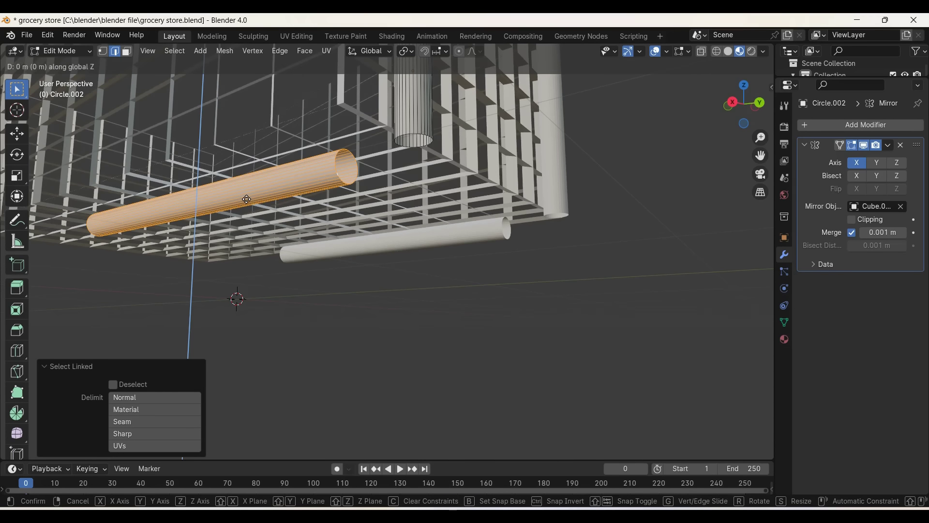
{"action": "left_click", "coordinate": [334, 179]}
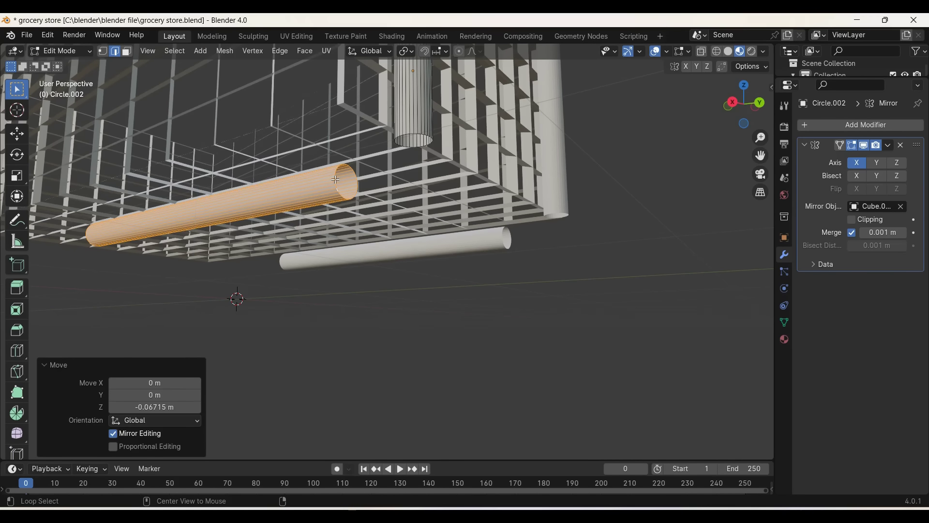
{"action": "left_click", "coordinate": [335, 180]}
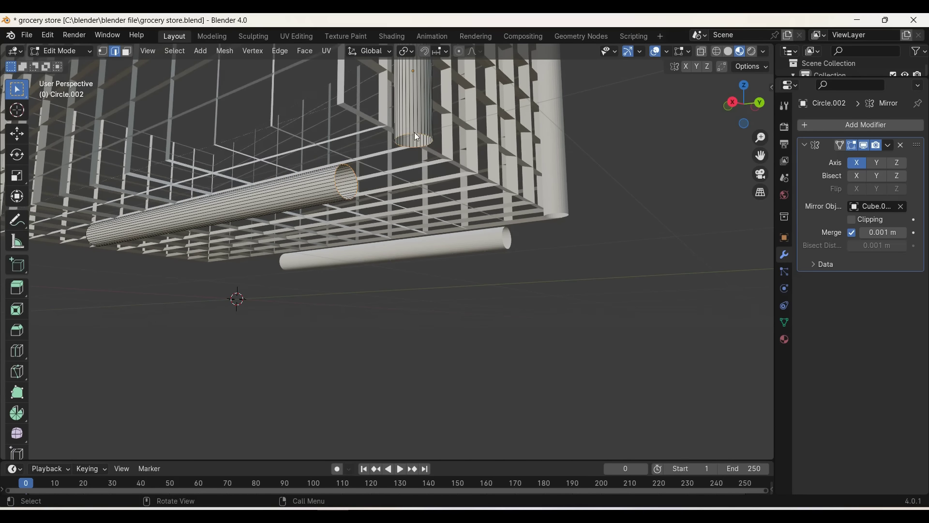
{"action": "key", "text": "ctrl+e"}
{"action": "left_click", "coordinate": [414, 133]}
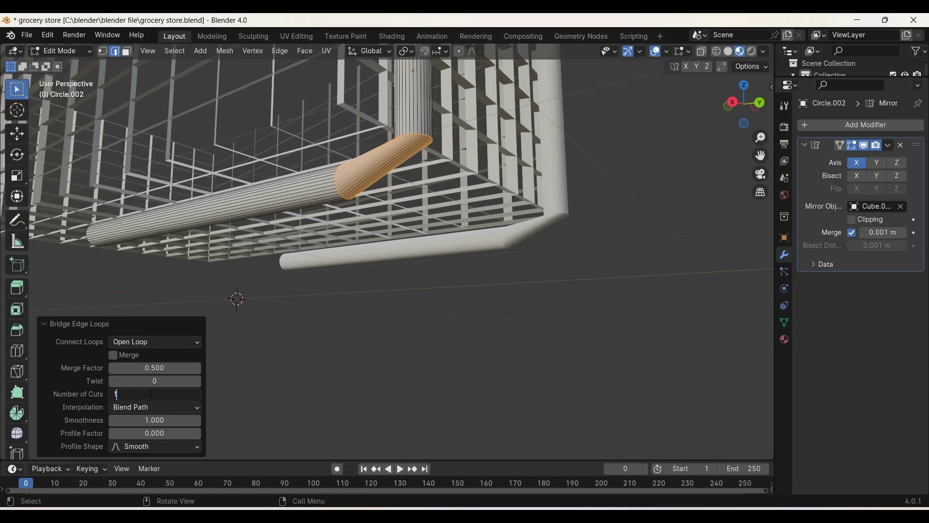
{"action": "type", "text": "0"}
{"action": "key", "text": "Return"}
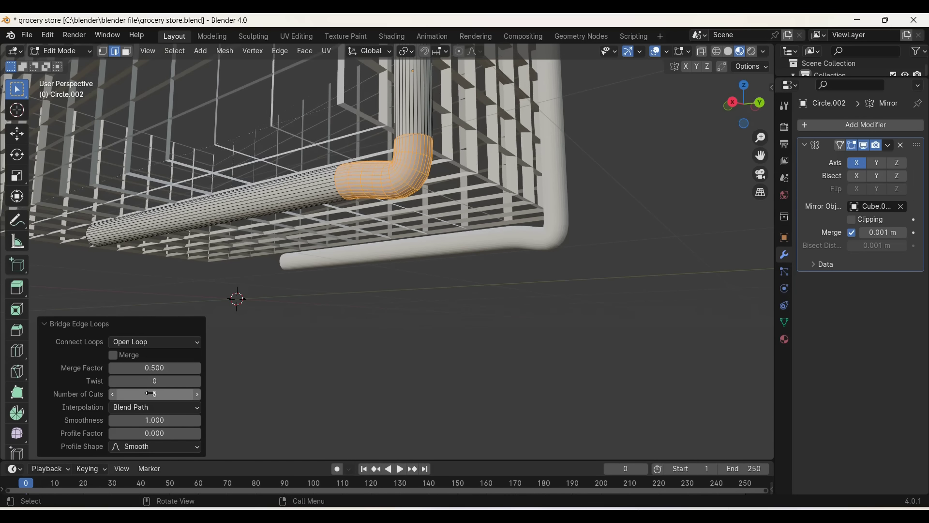
{"action": "key", "text": "ctrl+z"}
{"action": "key", "text": "ctrl+z"}
{"action": "key", "text": "ctrl+z"}
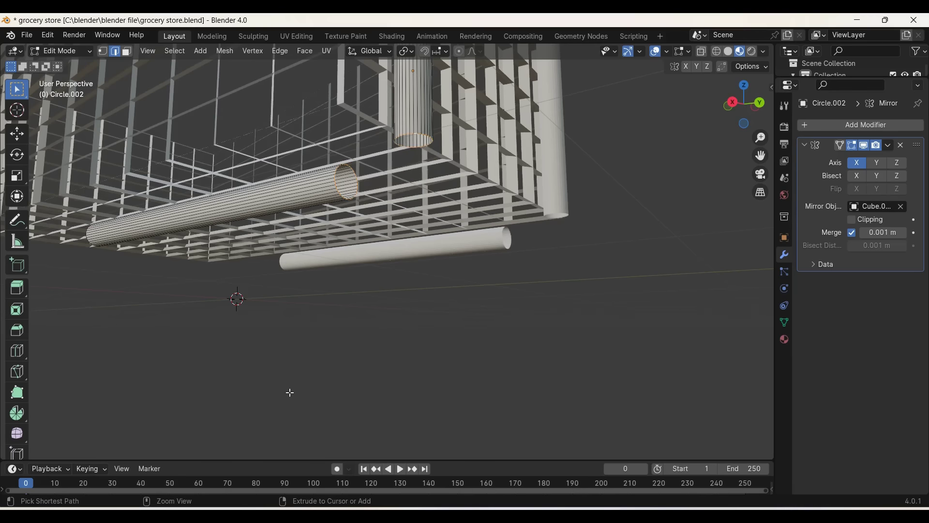
Step: Lower the left tube slightly along Z and clear the selection
{"action": "key", "text": "a"}
{"action": "key", "text": "g"}
{"action": "key", "text": "z"}
{"action": "left_click", "coordinate": [412, 294]}
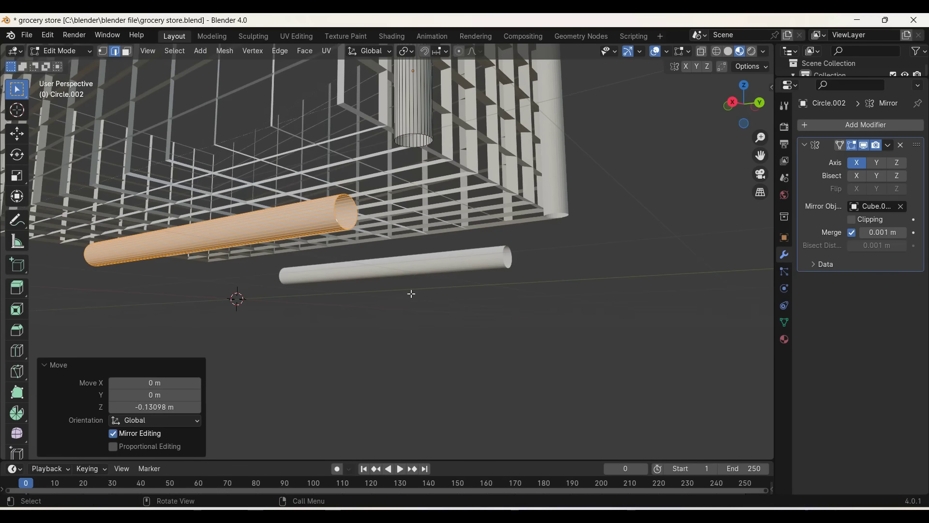
{"action": "key", "text": "alt+a"}
Step: Bridge the left tube's end rim to the post rim with 10 cuts and a spherical profile
{"action": "left_click", "coordinate": [336, 209], "text": "alt"}
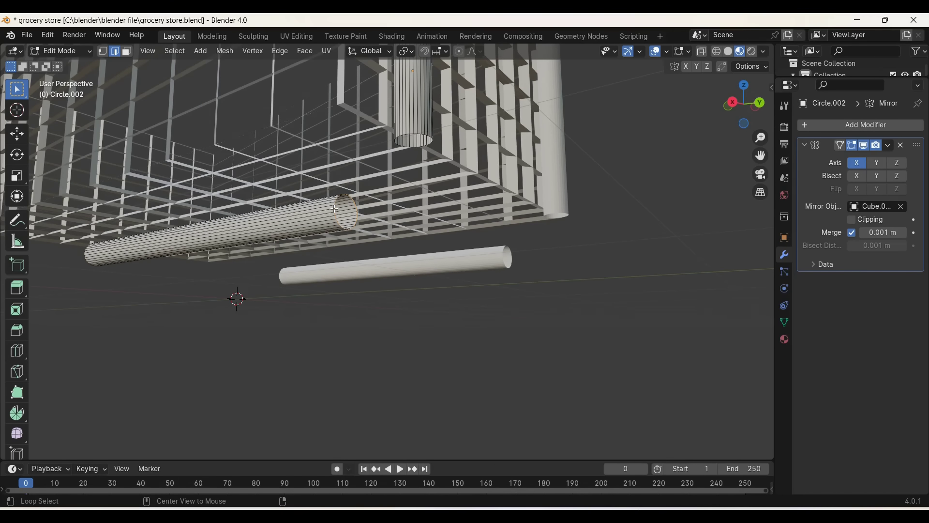
{"action": "left_click", "coordinate": [408, 133], "text": "alt+shift"}
{"action": "key", "text": "ctrl+e"}
{"action": "left_click", "coordinate": [408, 133]}
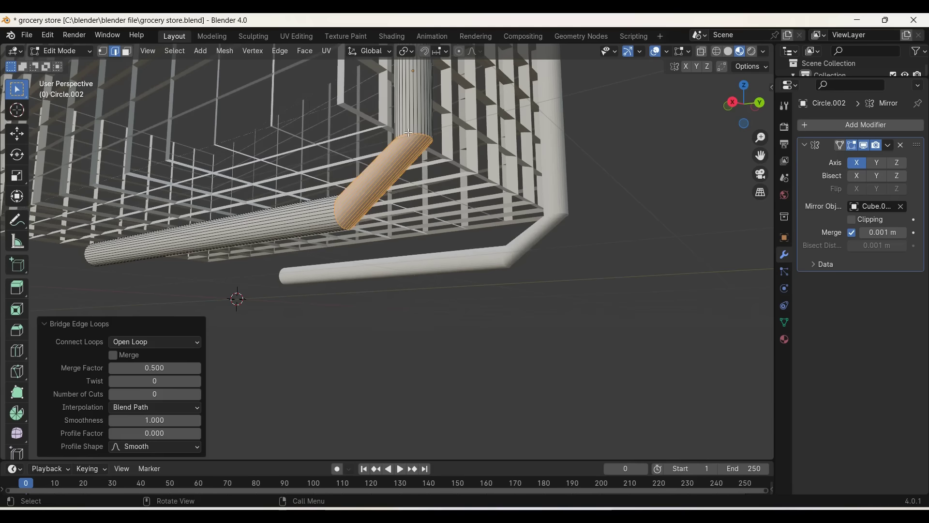
{"action": "left_click", "coordinate": [143, 397]}
{"action": "type", "text": "10"}
{"action": "key", "text": "Return"}
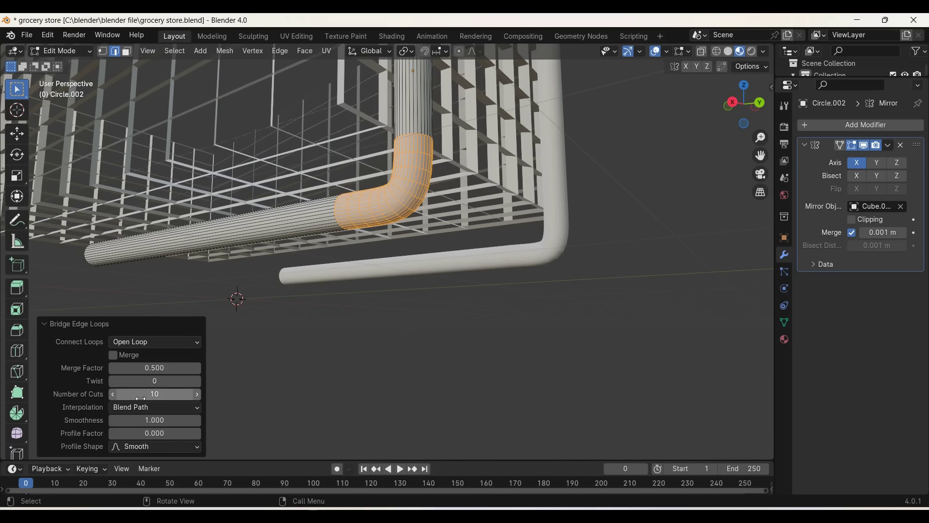
{"action": "left_click", "coordinate": [135, 449]}
{"action": "left_click", "coordinate": [147, 383]}
Step: Switch to face select and pick the tube's straight section, checking it from the side
{"action": "left_click", "coordinate": [411, 352]}
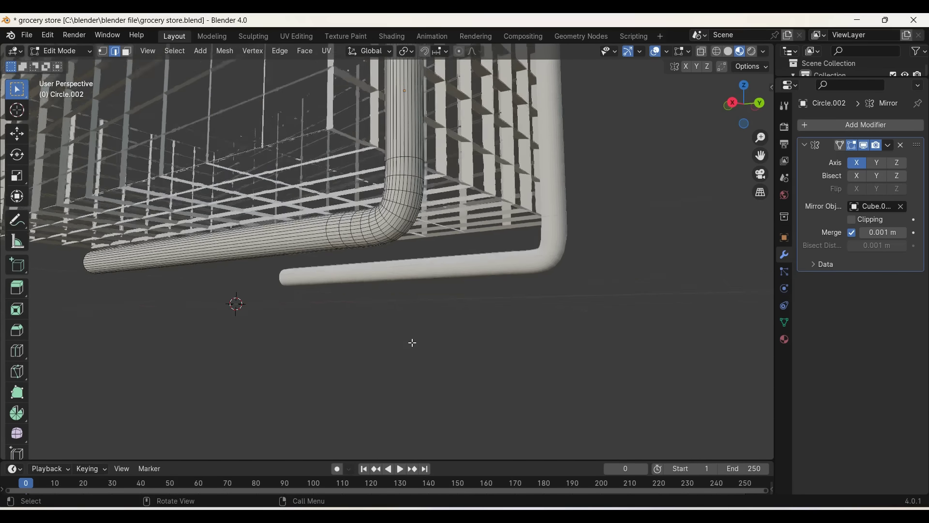
{"action": "middle_click_drag", "start_coordinate": [411, 352], "coordinate": [413, 342]}
{"action": "scroll", "coordinate": [412, 342], "scroll_direction": "down", "scroll_amount": 1}
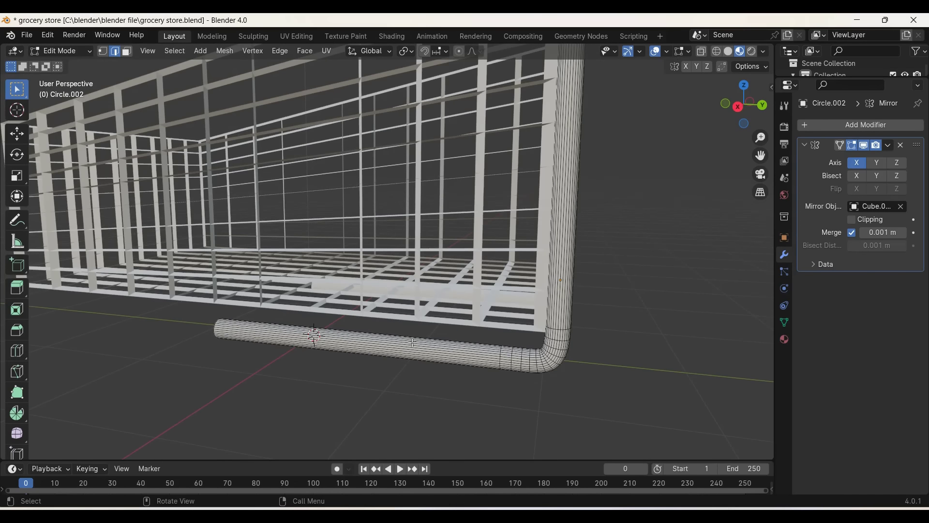
{"action": "scroll", "coordinate": [425, 342], "scroll_direction": "up", "scroll_amount": 3}
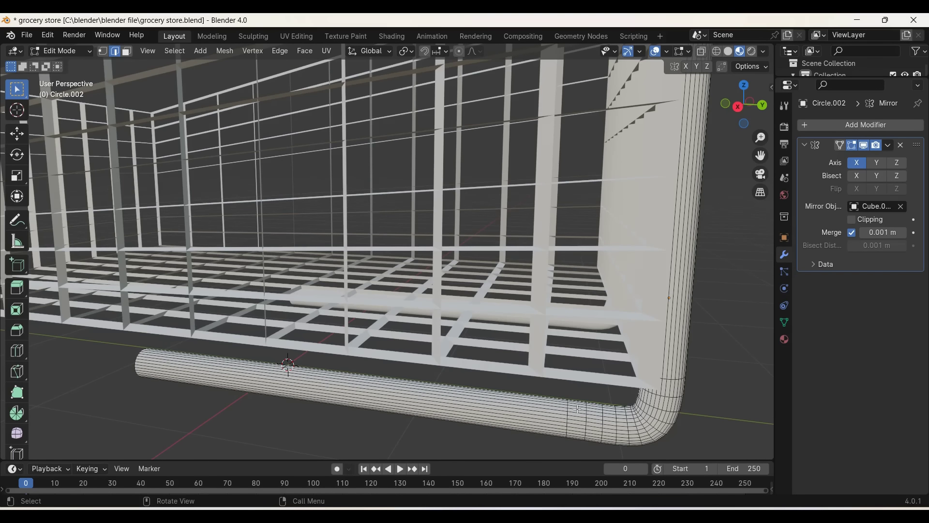
{"action": "key", "text": "3"}
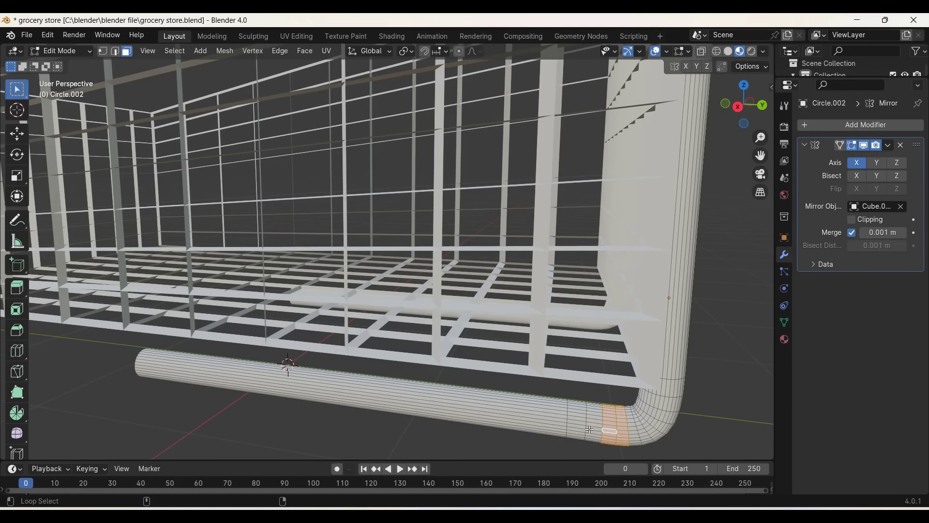
{"action": "key", "text": "l"}
{"action": "middle_click_drag", "start_coordinate": [544, 422], "coordinate": [489, 365]}
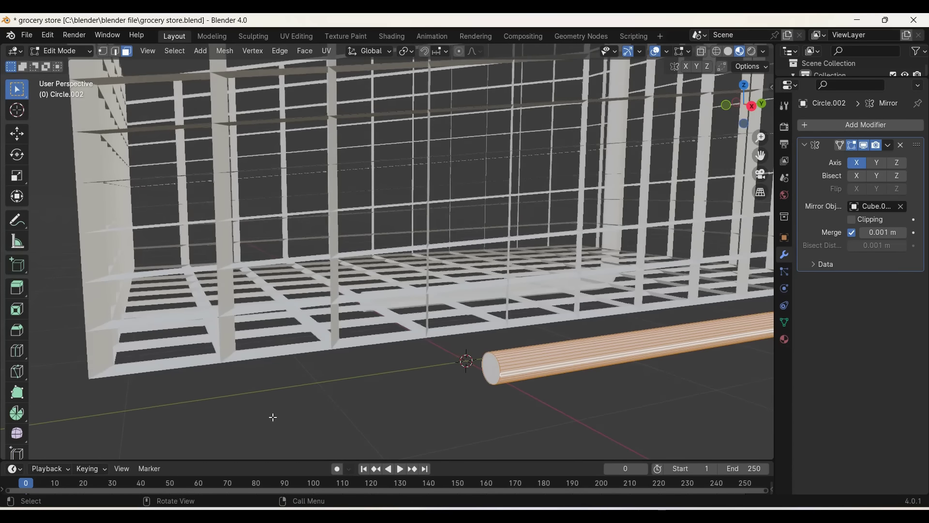
{"action": "left_click", "coordinate": [752, 105]}
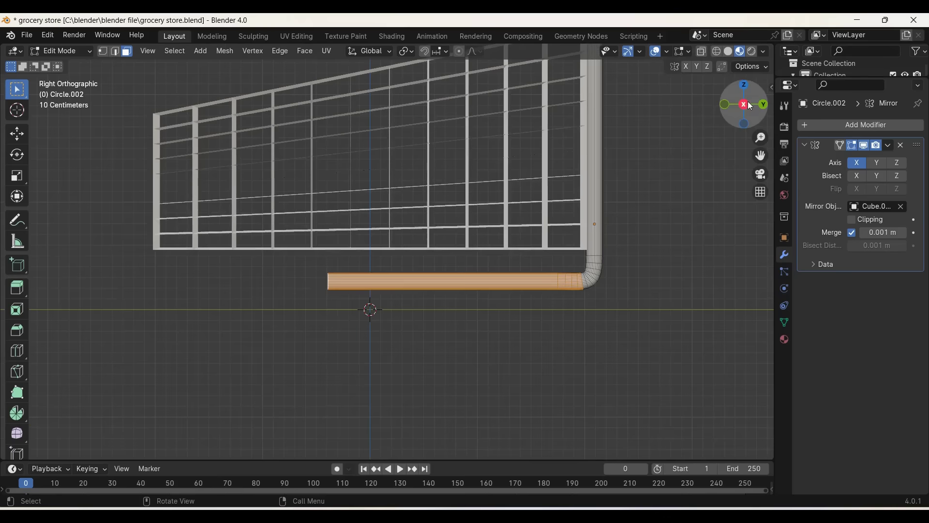
{"action": "scroll", "coordinate": [588, 322], "scroll_direction": "up", "scroll_amount": 2}
{"action": "middle_click_drag", "start_coordinate": [588, 323], "coordinate": [618, 384]}
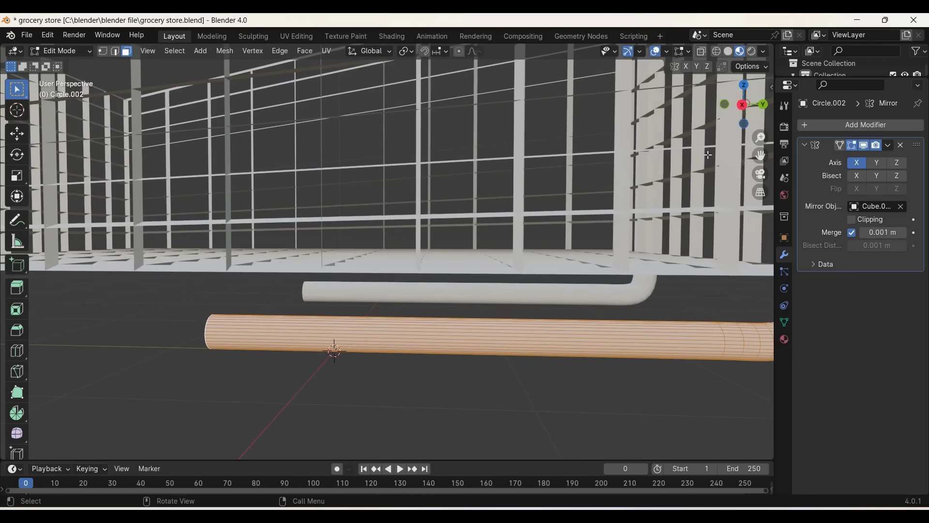
Step: Scale the straight section, undo, then rescale it to 0.95
{"action": "key", "text": "s"}
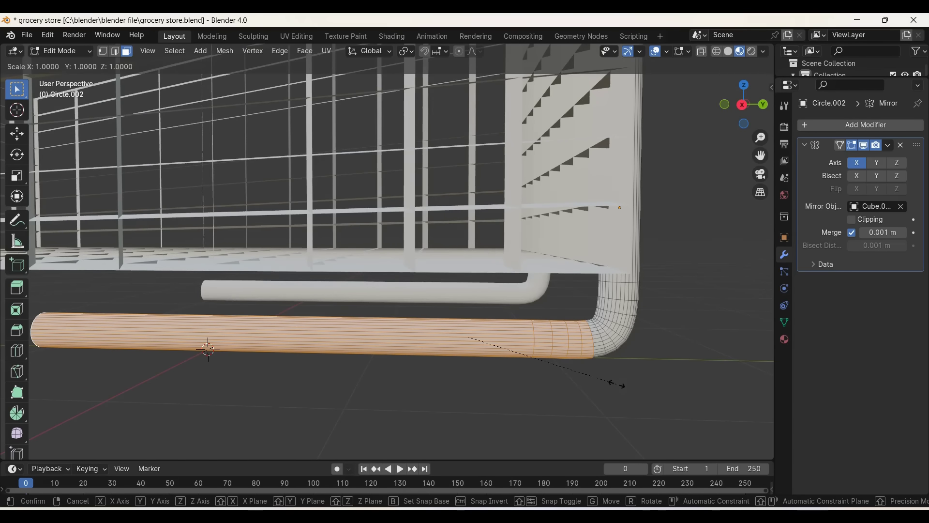
{"action": "left_click", "coordinate": [614, 385]}
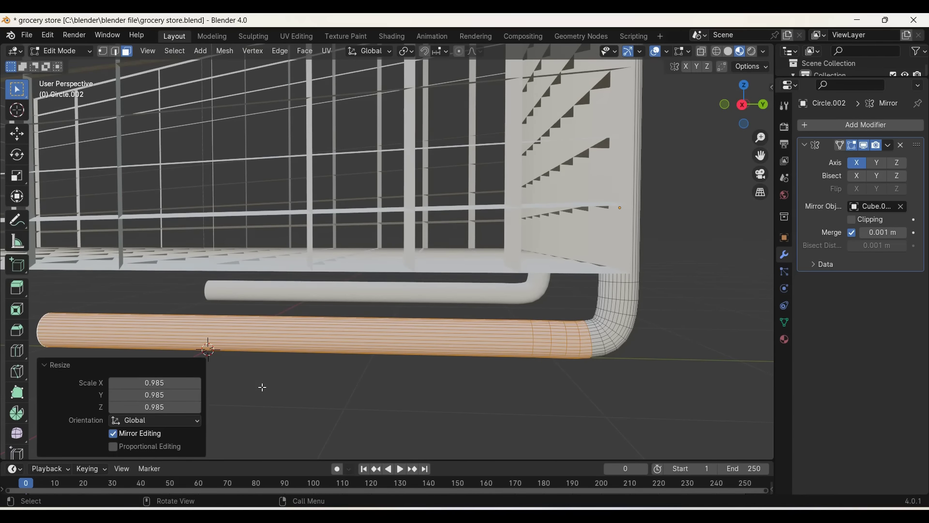
{"action": "key", "text": "ctrl+z"}
{"action": "type", "text": "s"}
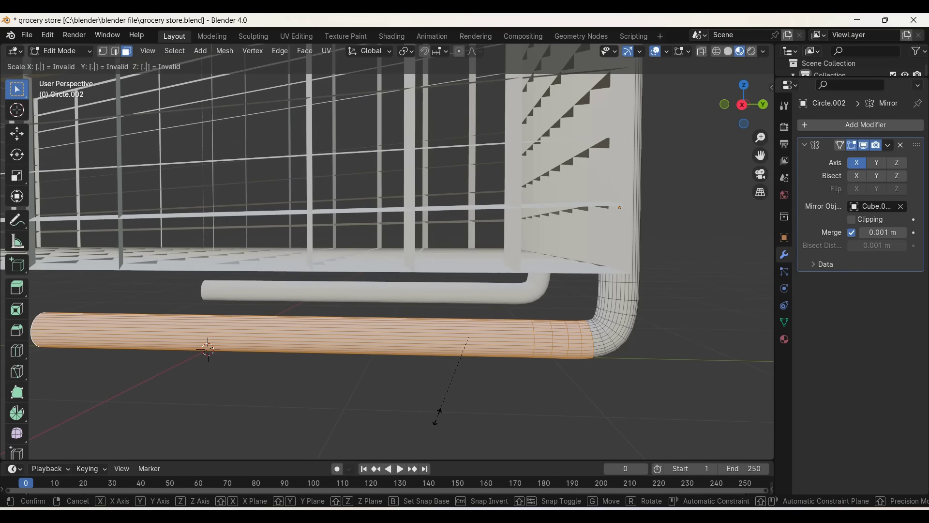
{"action": "type", "text": "900"}
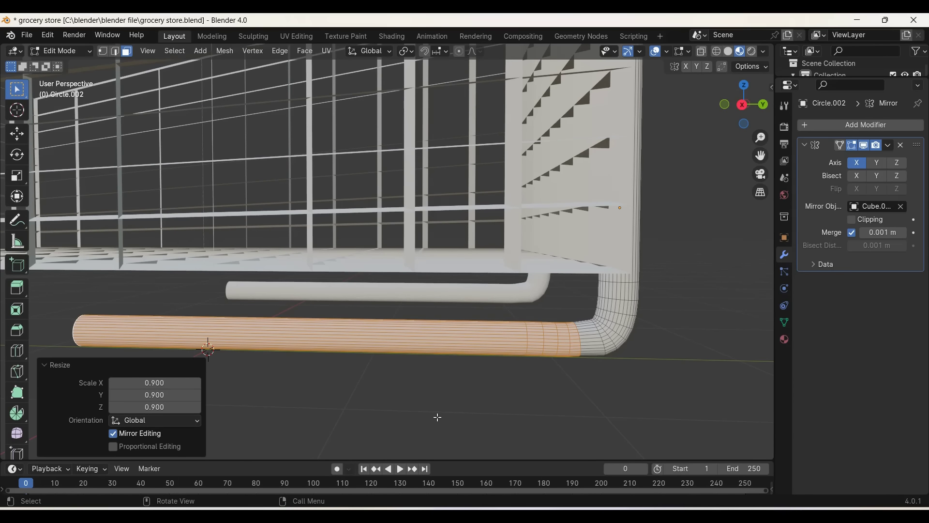
{"action": "key", "text": "s"}
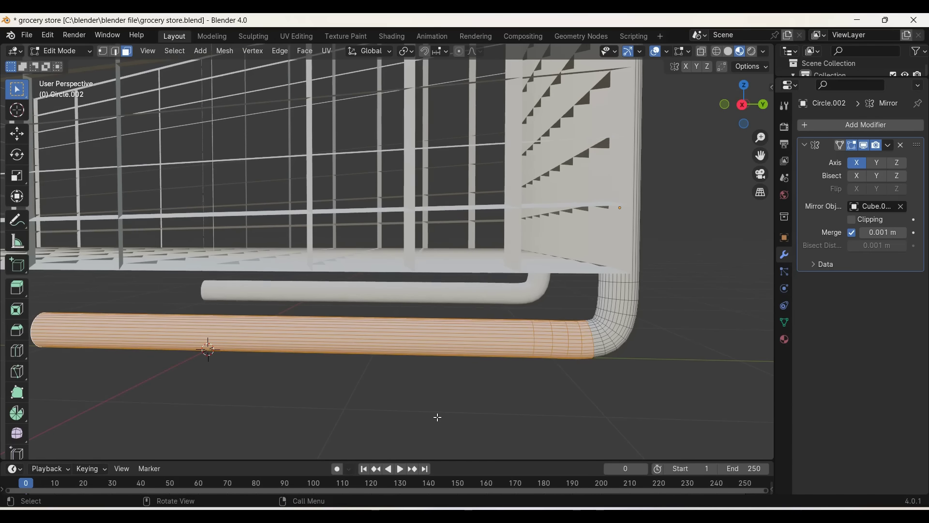
{"action": "type", "text": ".95"}
{"action": "key", "text": "Return"}
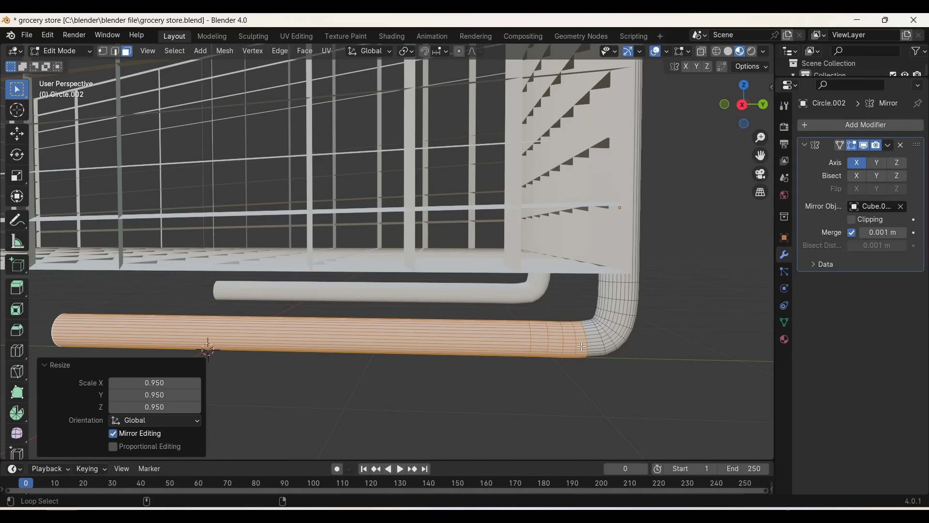
Step: Apply several more 0.95 scales to the straight tube section
{"action": "type", "text": "s95"}
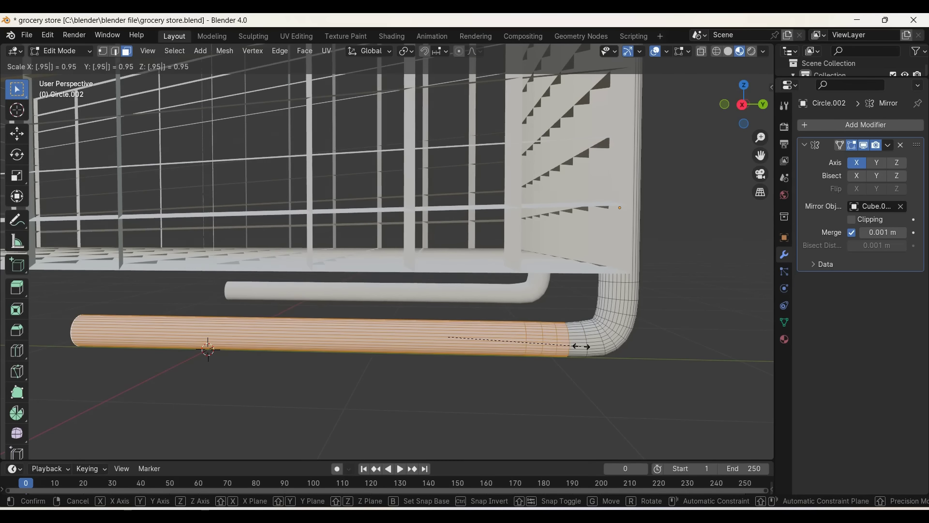
{"action": "key", "text": "Return"}
{"action": "type", "text": "s.95"}
{"action": "key", "text": "Return"}
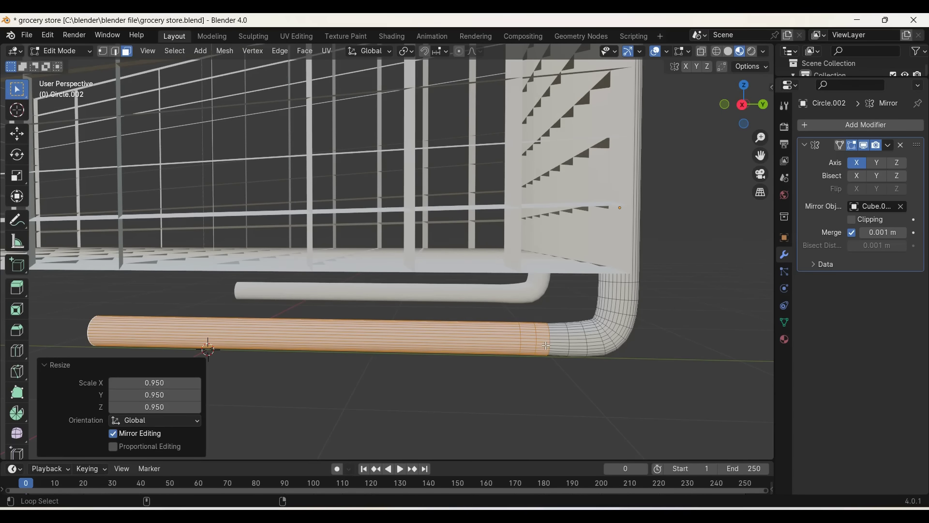
{"action": "type", "text": "s.95"}
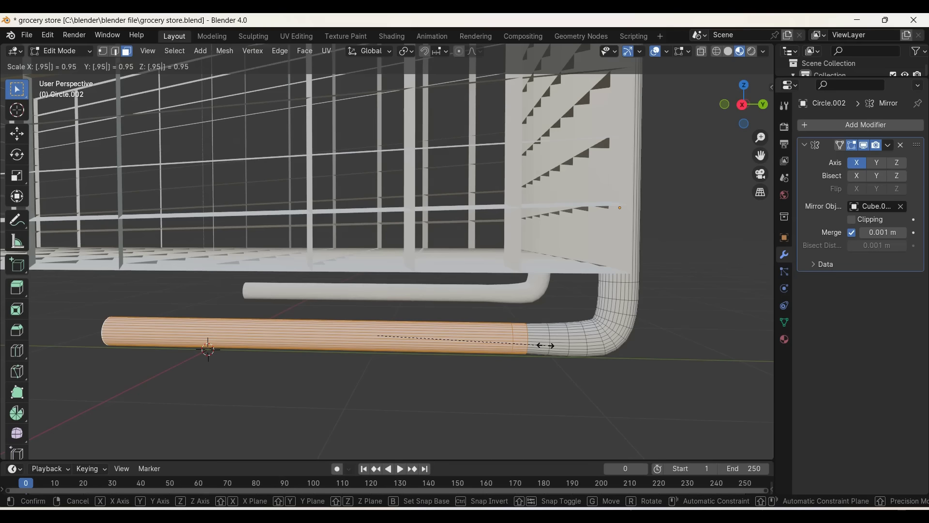
{"action": "key", "text": "Return"}
{"action": "type", "text": "s.95"}
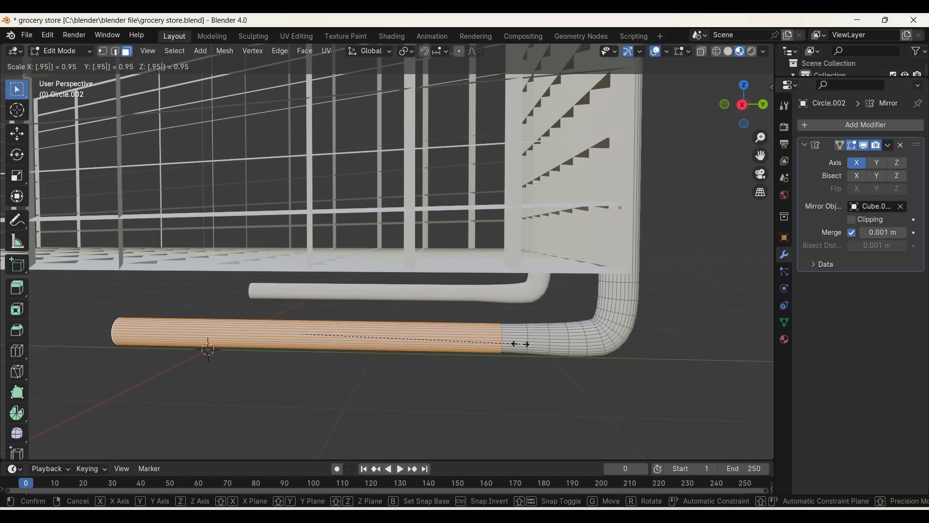
{"action": "key", "text": "Return"}
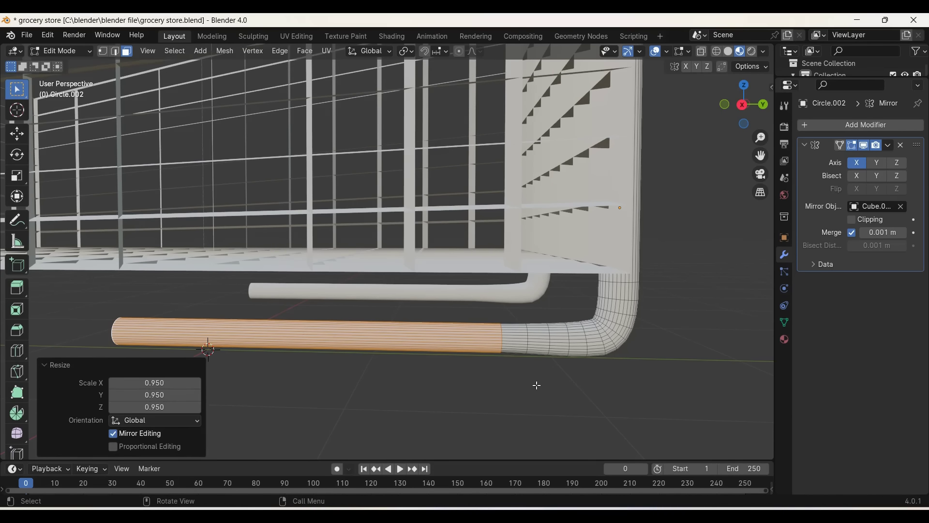
Step: Try a free 0.832 scale and a ring scale, then undo back to the longer section
{"action": "key", "text": "s"}
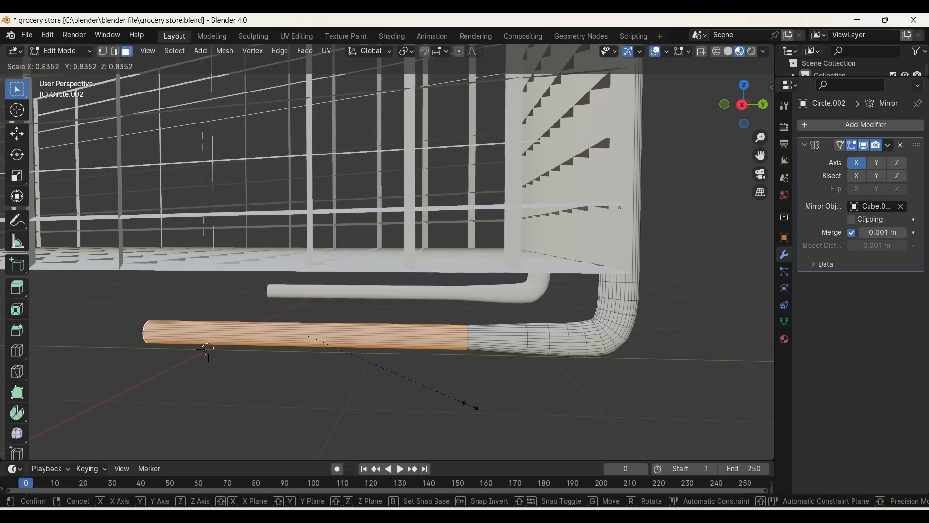
{"action": "left_click", "coordinate": [469, 406]}
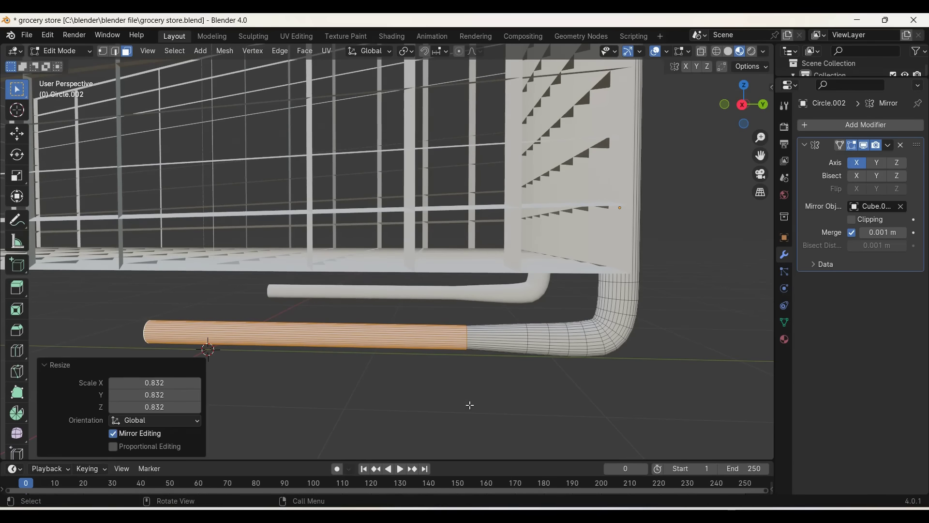
{"action": "left_click", "coordinate": [518, 342], "text": "alt"}
{"action": "key", "text": "s"}
{"action": "right_click", "coordinate": [538, 372]}
{"action": "key", "text": "ctrl+z"}
{"action": "key", "text": "ctrl+z"}
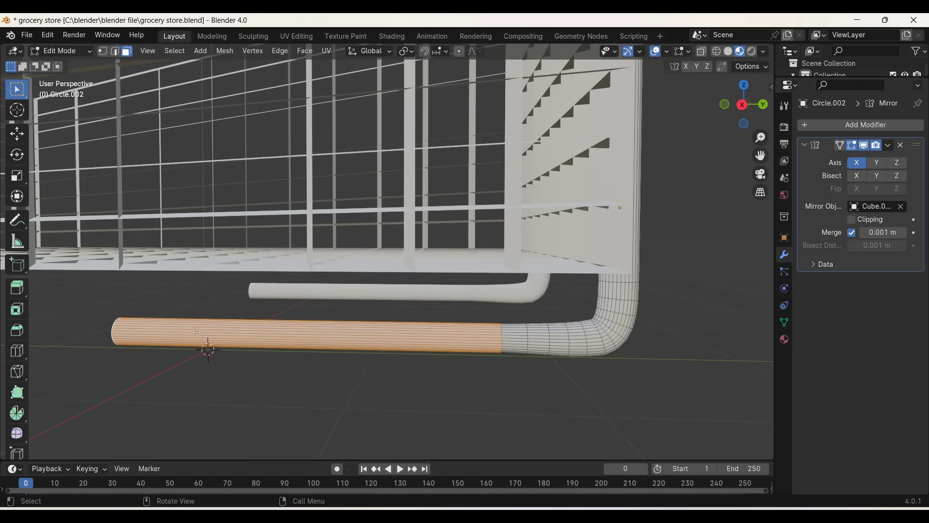
Step: Select the ring at the tube's open end and scale it by 0.95
{"action": "middle_click_drag", "start_coordinate": [197, 332], "coordinate": [419, 410]}
{"action": "left_click", "coordinate": [410, 382], "text": "alt"}
{"action": "type", "text": "s"}
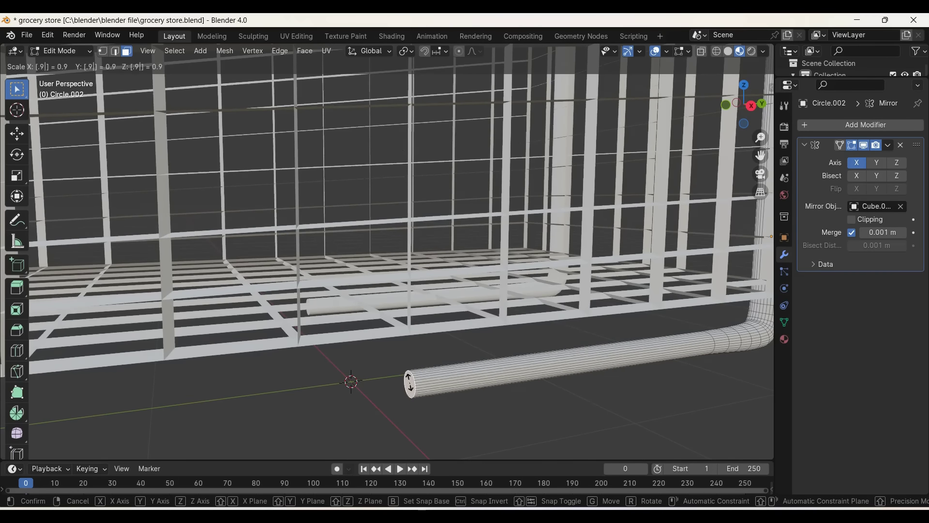
{"action": "type", "text": "5"}
{"action": "key", "text": "Return"}
{"action": "middle_click_drag", "start_coordinate": [410, 382], "coordinate": [519, 414]}
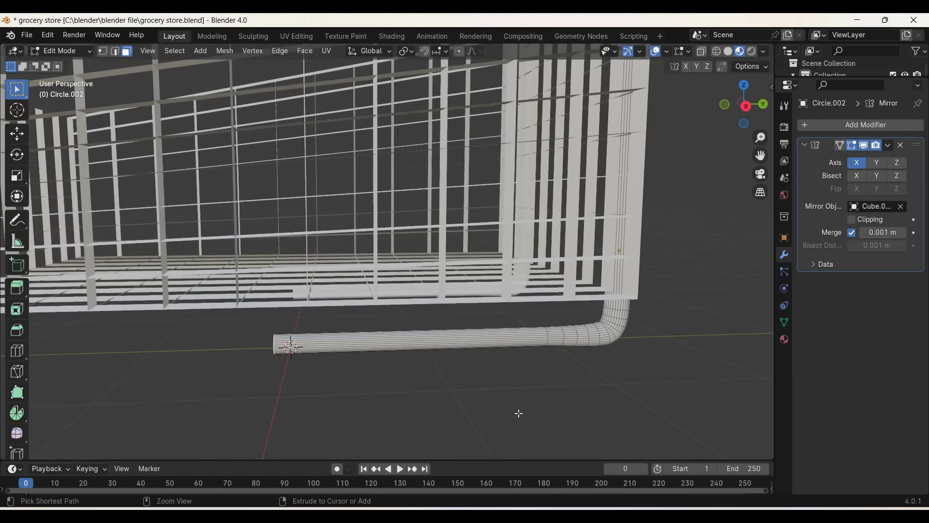
{"action": "key", "text": "ctrl+z"}
{"action": "key", "text": "ctrl+z"}
{"action": "type", "text": "s.95"}
{"action": "key", "text": "Return"}
Step: Scale the straight runner section by 0.9 and return to Object Mode
{"action": "middle_click_drag", "start_coordinate": [456, 390], "coordinate": [483, 363]}
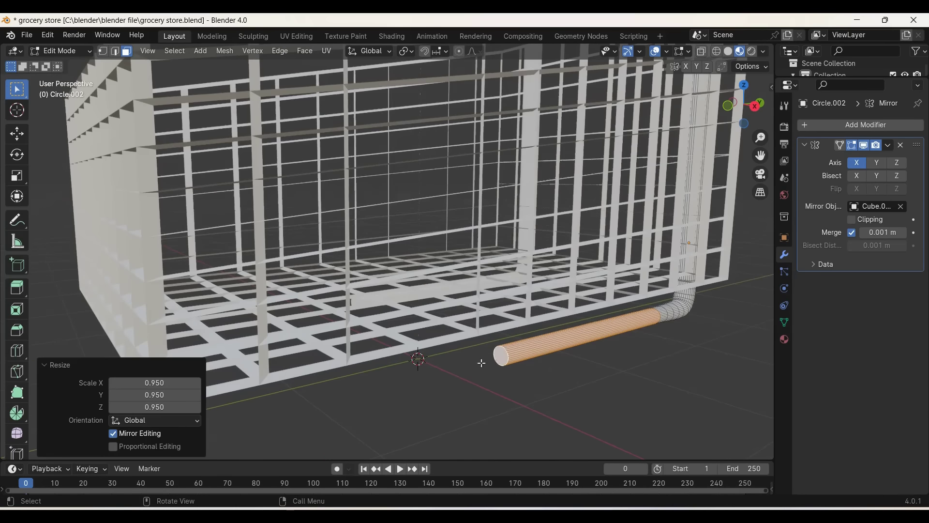
{"action": "left_click", "coordinate": [500, 354]}
{"action": "type", "text": "s.9"}
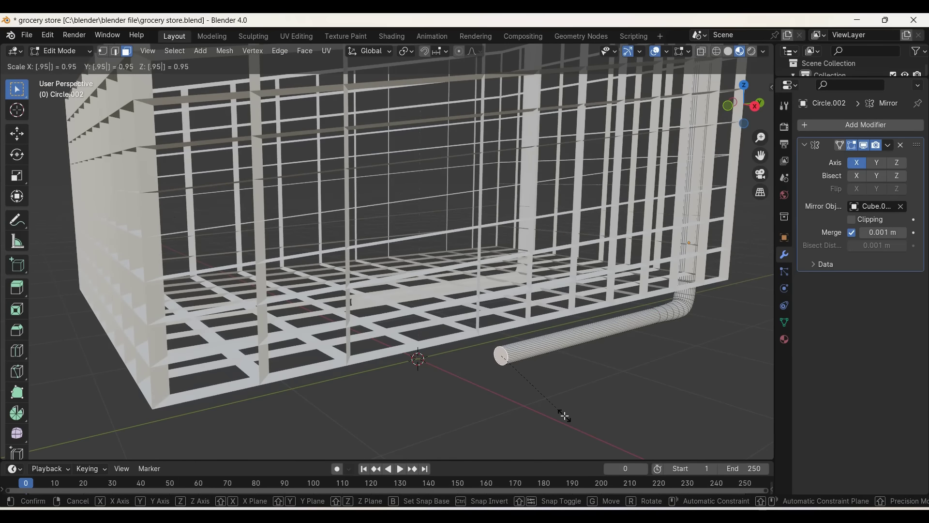
{"action": "key", "text": "Return"}
{"action": "key", "text": "Tab"}
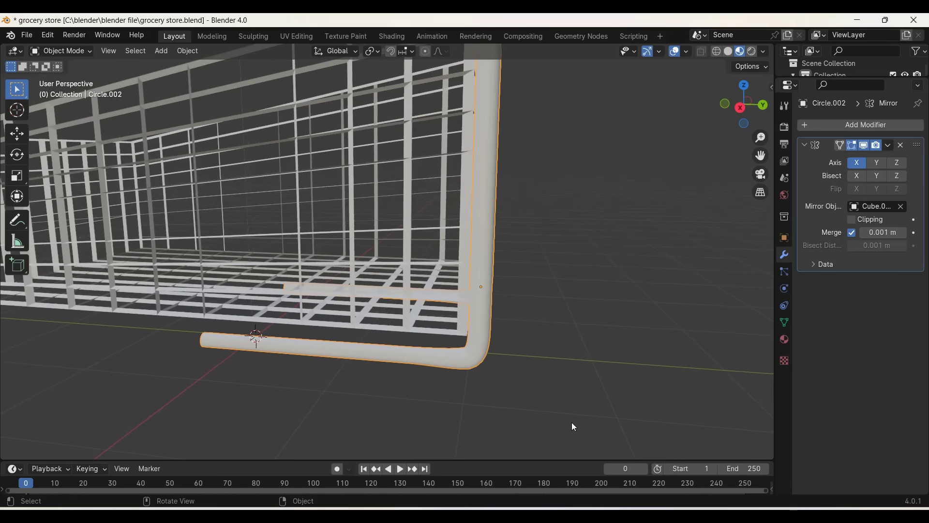
Step: Shrink the runner to about 0.749 size and raise it slightly along Z
{"action": "key", "text": "s"}
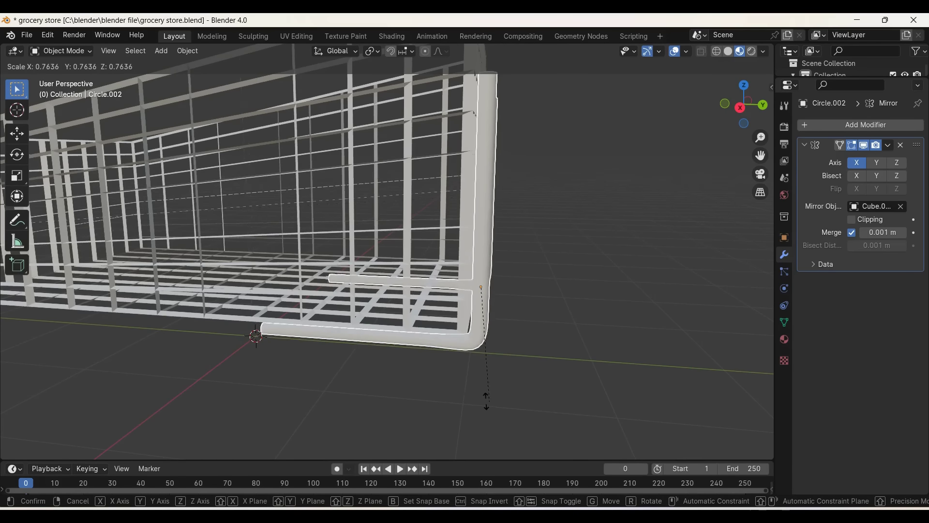
{"action": "left_click", "coordinate": [486, 402]}
{"action": "middle_click_drag", "start_coordinate": [628, 346], "coordinate": [655, 327]}
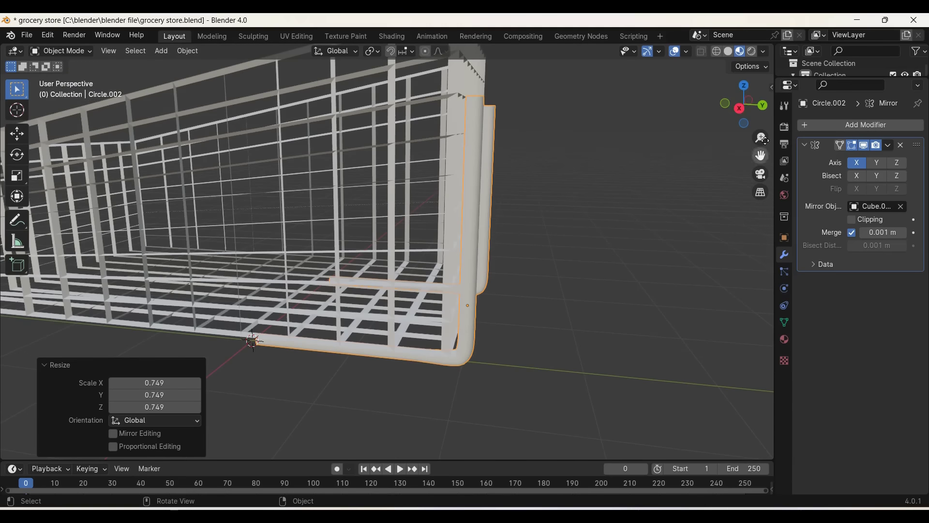
{"action": "left_click", "coordinate": [739, 108]}
{"action": "key", "text": "g"}
{"action": "key", "text": "z"}
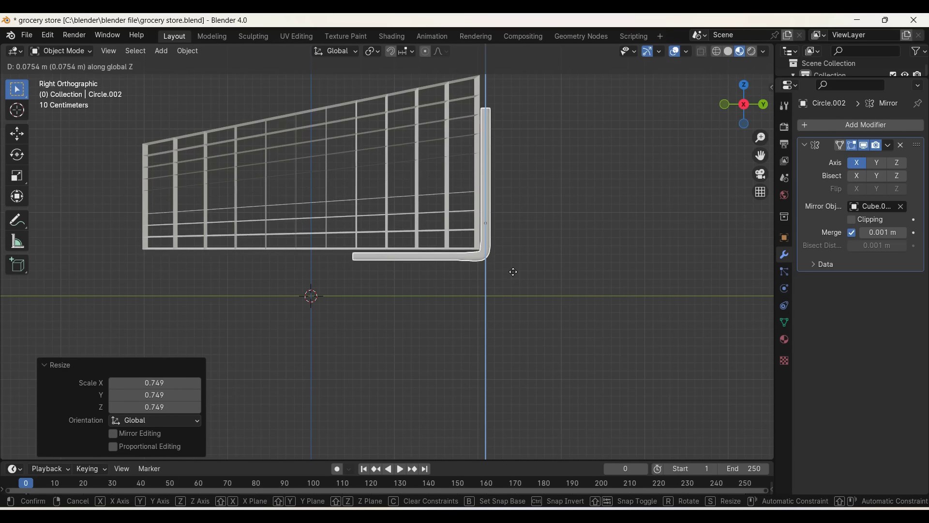
{"action": "left_click", "coordinate": [512, 269]}
{"action": "middle_click_drag", "start_coordinate": [513, 269], "coordinate": [515, 271]}
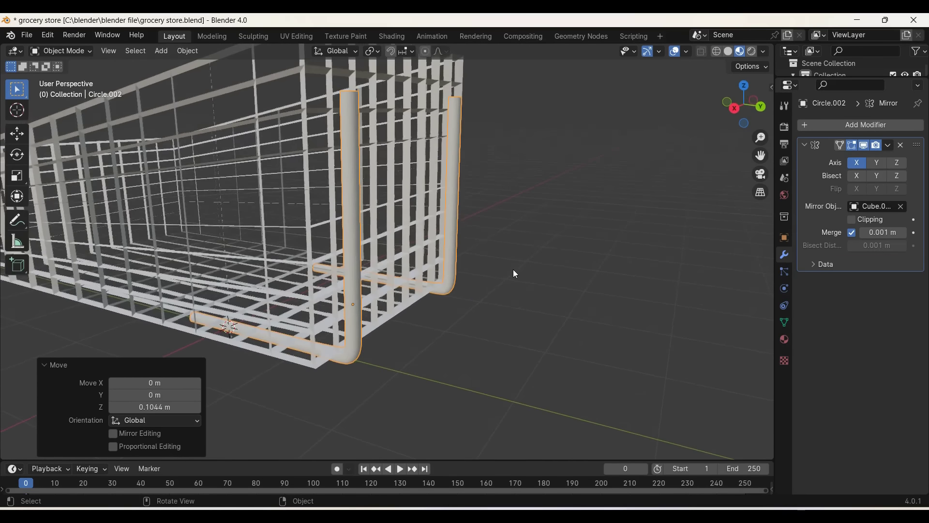
{"action": "left_click", "coordinate": [760, 111]}
{"action": "mouse_move", "coordinate": [551, 325]}
{"action": "middle_mouse_down"}
{"action": "mouse_move", "coordinate": [607, 265]}
{"action": "mouse_move", "coordinate": [545, 324]}
{"action": "middle_mouse_up"}
Step: In Edit Mode, stretch the bottom edge along Y and shrink the tube end to about two-thirds
{"action": "key", "text": "Tab"}
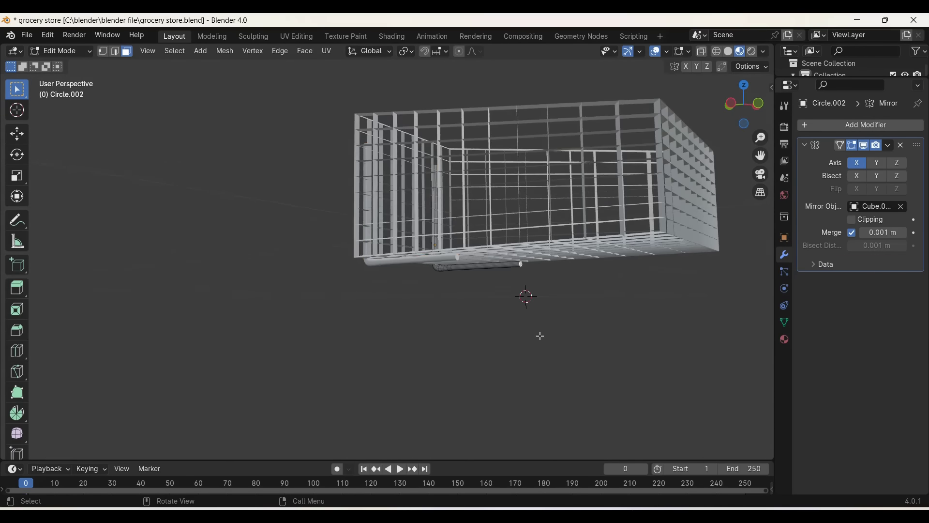
{"action": "left_click", "coordinate": [762, 110]}
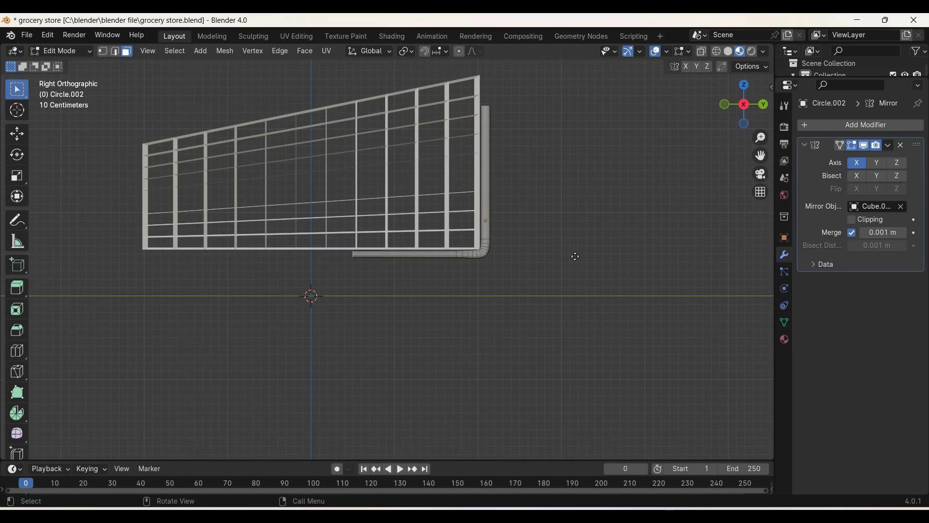
{"action": "key", "text": "g"}
{"action": "key", "text": "z"}
{"action": "key", "text": "y"}
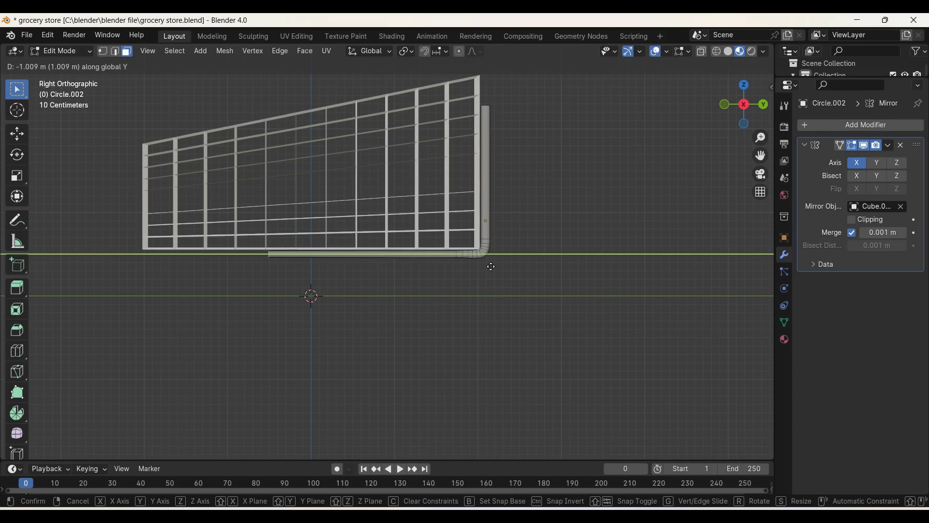
{"action": "left_click", "coordinate": [368, 277]}
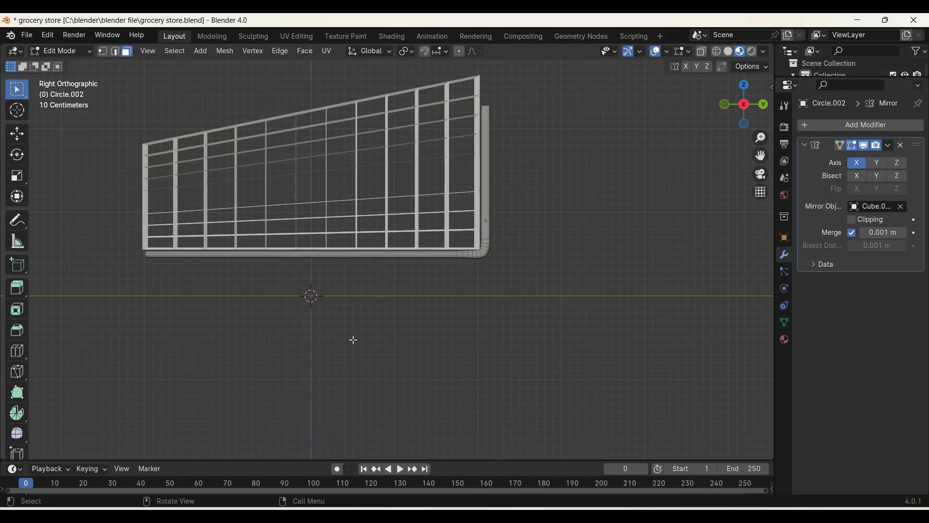
{"action": "middle_click_drag", "start_coordinate": [354, 340], "coordinate": [431, 364]}
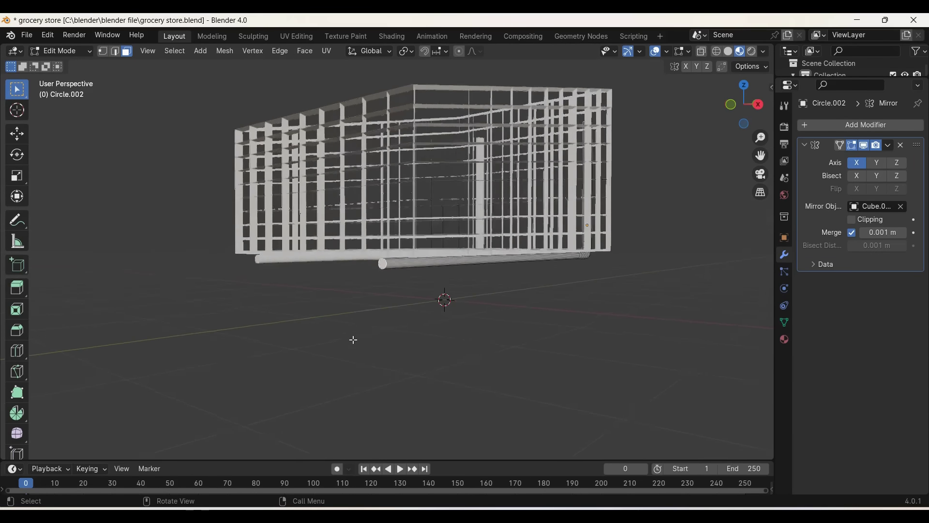
{"action": "key", "text": "s"}
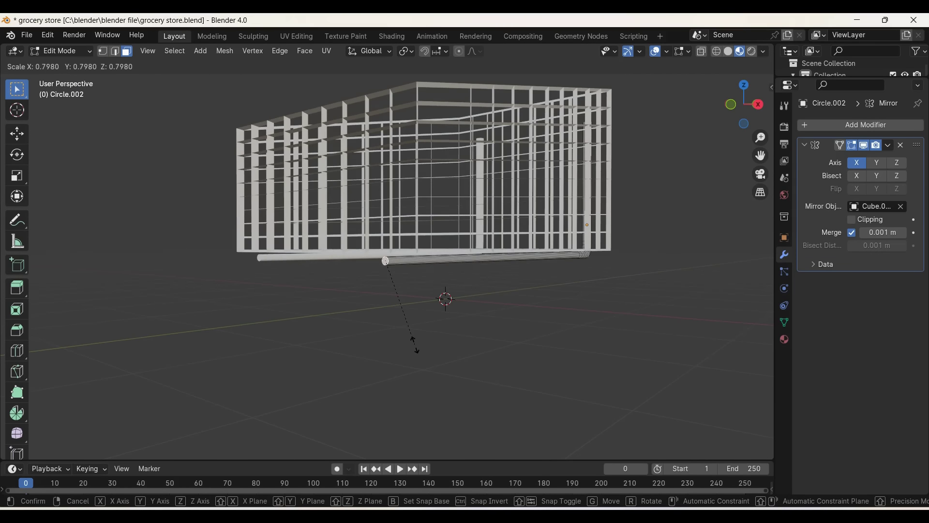
{"action": "left_click", "coordinate": [402, 332]}
Step: Switch the viewport to Solid shading and re-enter Edit Mode on the tube
{"action": "key", "text": "Tab"}
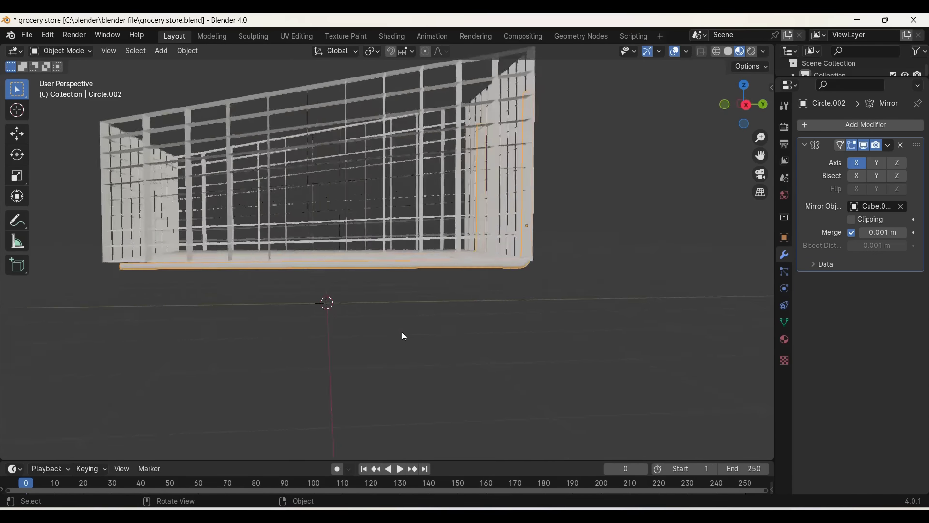
{"action": "middle_click_drag", "start_coordinate": [402, 332], "coordinate": [401, 332]}
{"action": "key", "text": "z"}
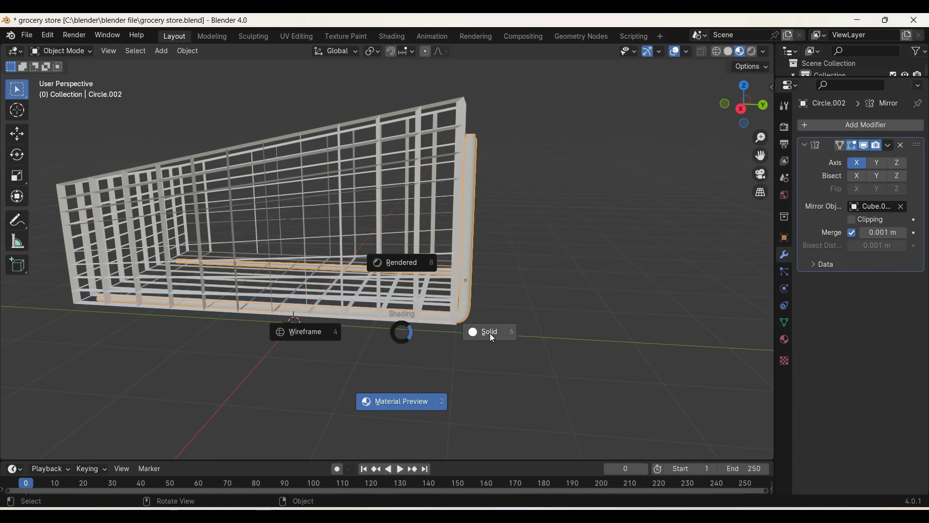
{"action": "left_click", "coordinate": [492, 337]}
{"action": "mouse_move", "coordinate": [492, 338]}
{"action": "middle_mouse_down"}
{"action": "mouse_move", "coordinate": [468, 340]}
{"action": "mouse_move", "coordinate": [267, 206]}
{"action": "middle_mouse_up"}
{"action": "key", "text": "Tab"}
Step: Raise the selected post tops about 0.36 m straight up along Z
{"action": "key", "text": "g"}
{"action": "key", "text": "z"}
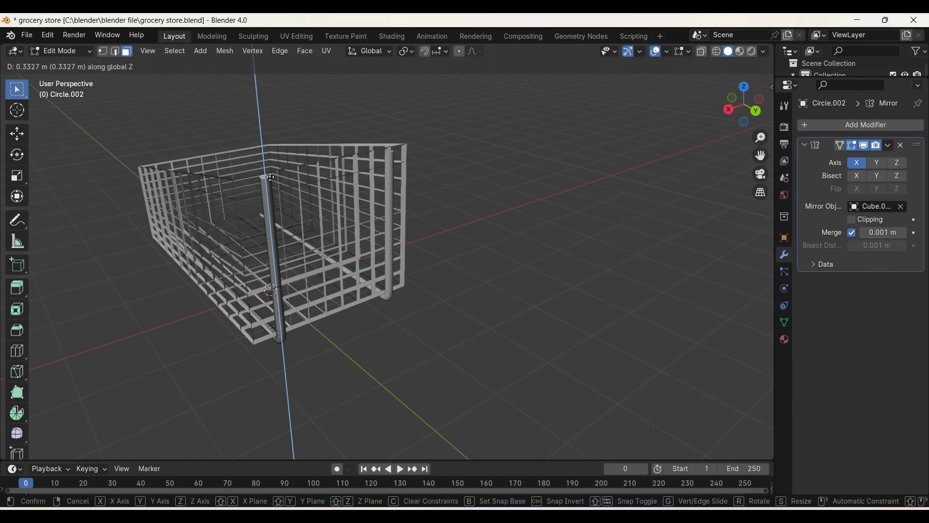
{"action": "left_click", "coordinate": [271, 175]}
{"action": "middle_click_drag", "start_coordinate": [323, 285], "coordinate": [323, 285]}
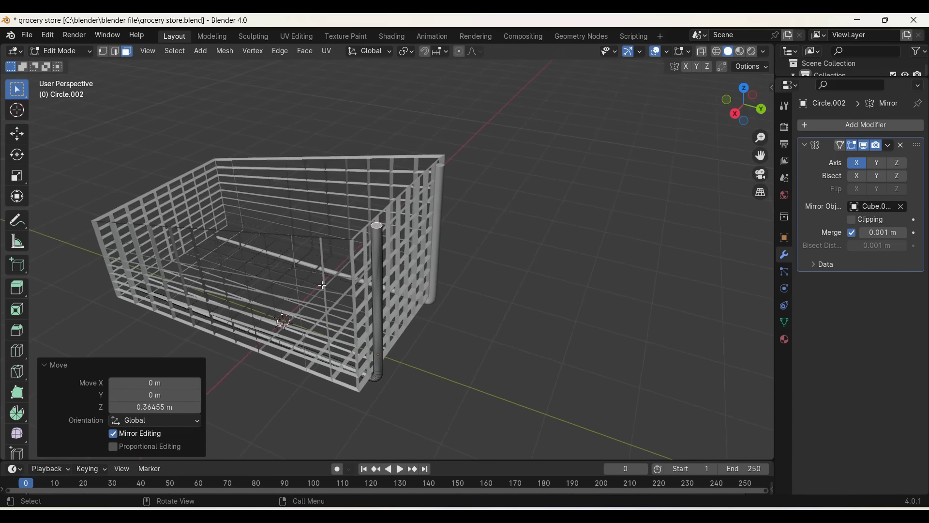
{"action": "key", "text": "l"}
{"action": "middle_click_drag", "start_coordinate": [428, 373], "coordinate": [428, 373]}
{"action": "scroll", "coordinate": [428, 373], "scroll_direction": "up", "scroll_amount": 4}
Step: Select the straight vertical post at the basket's rear corner
{"action": "left_click", "coordinate": [394, 329]}
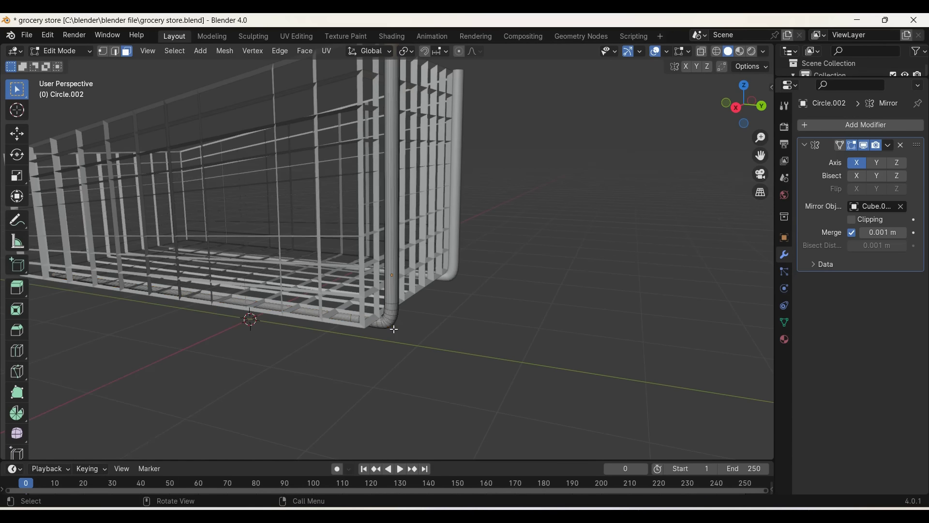
{"action": "scroll", "coordinate": [422, 316], "scroll_direction": "up", "scroll_amount": 2}
{"action": "left_click", "coordinate": [401, 332], "text": "alt"}
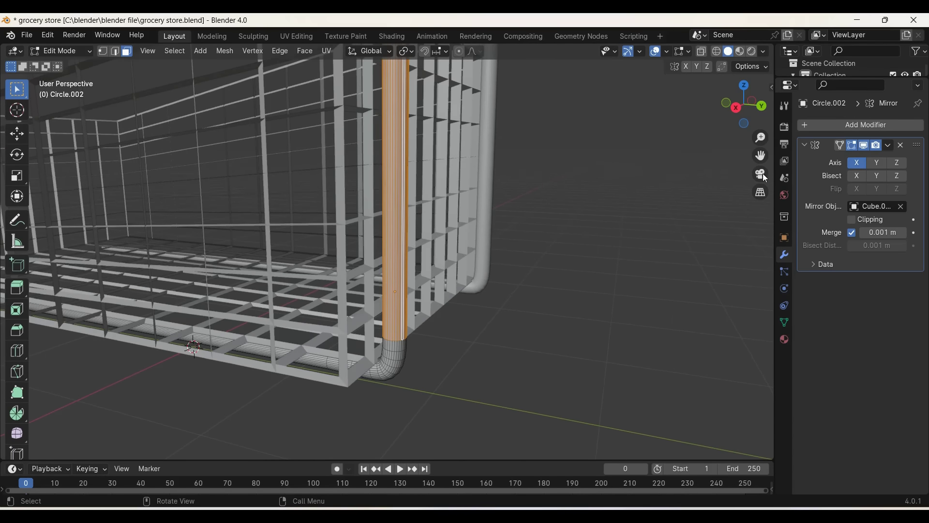
{"action": "middle_click_drag", "start_coordinate": [766, 179], "coordinate": [755, 387], "text": "shift"}
{"action": "key", "text": "g"}
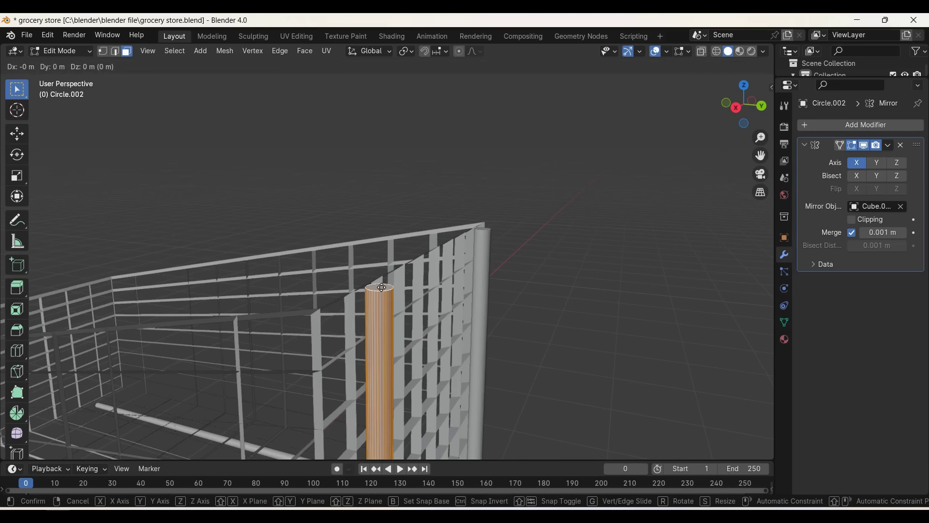
{"action": "left_click", "coordinate": [382, 287]}
Step: Try rotating the post 90° about X, undo it, and deselect
{"action": "key", "text": "r"}
{"action": "key", "text": "x"}
{"action": "key", "text": "9"}
{"action": "key", "text": "0"}
{"action": "key", "text": "Return"}
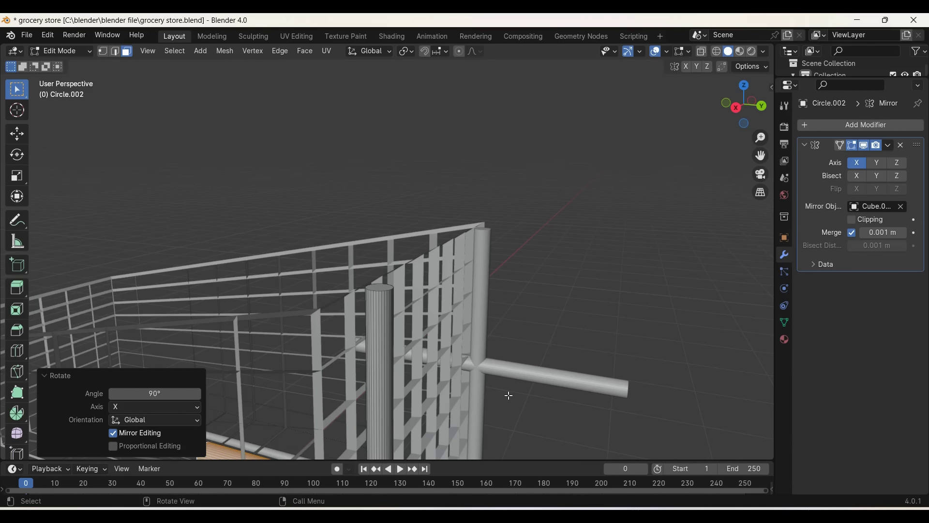
{"action": "scroll", "coordinate": [509, 395], "scroll_direction": "down", "scroll_amount": 2}
{"action": "key", "text": "ctrl+z"}
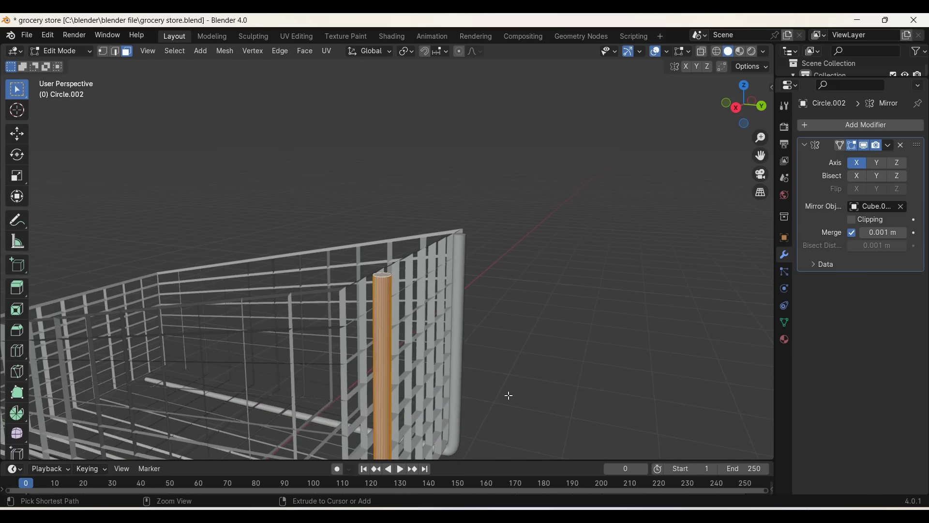
{"action": "left_click", "coordinate": [509, 396]}
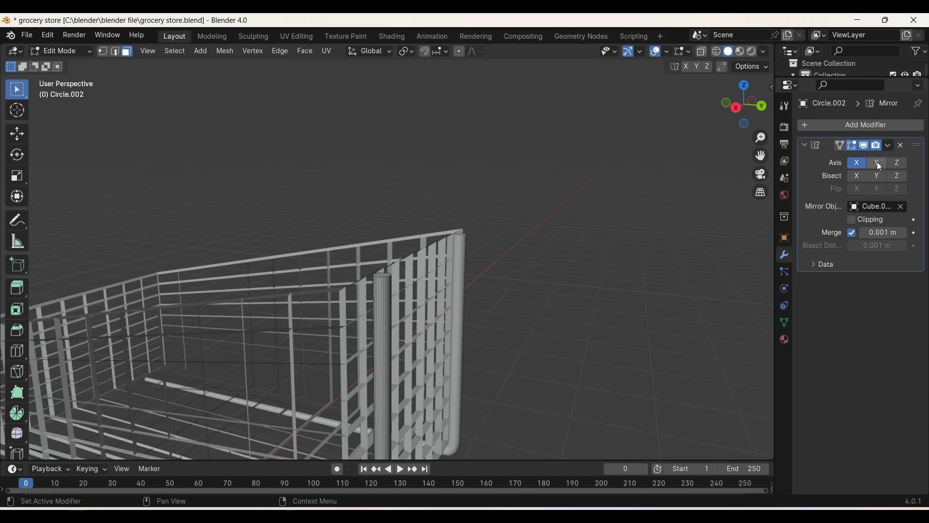
Step: Apply the bent tube's Mirror modifier with Ctrl+A and return to Edit Mode
{"action": "left_click", "coordinate": [889, 145]}
{"action": "left_click", "coordinate": [890, 145]}
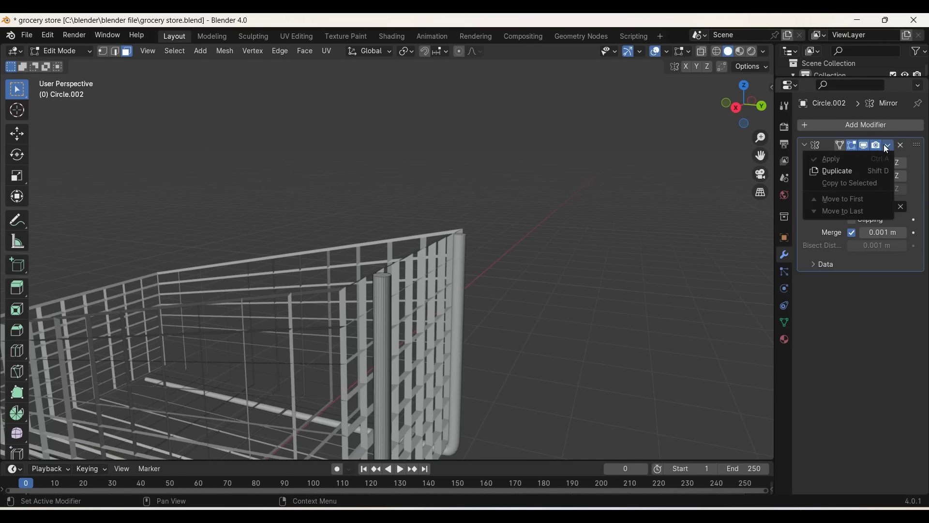
{"action": "key", "text": "Tab"}
{"action": "key", "text": "ctrl+a"}
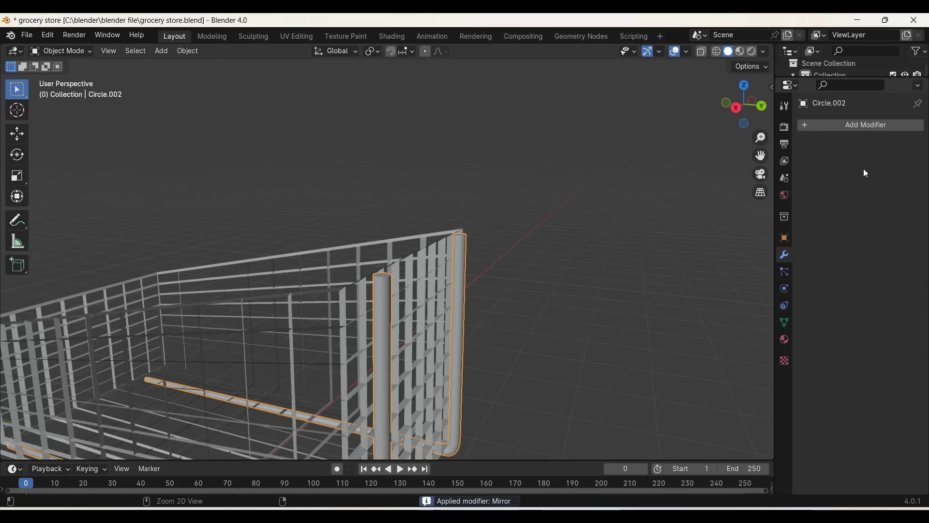
{"action": "scroll", "coordinate": [516, 315], "scroll_direction": "down", "scroll_amount": 3}
{"action": "key", "text": "Tab"}
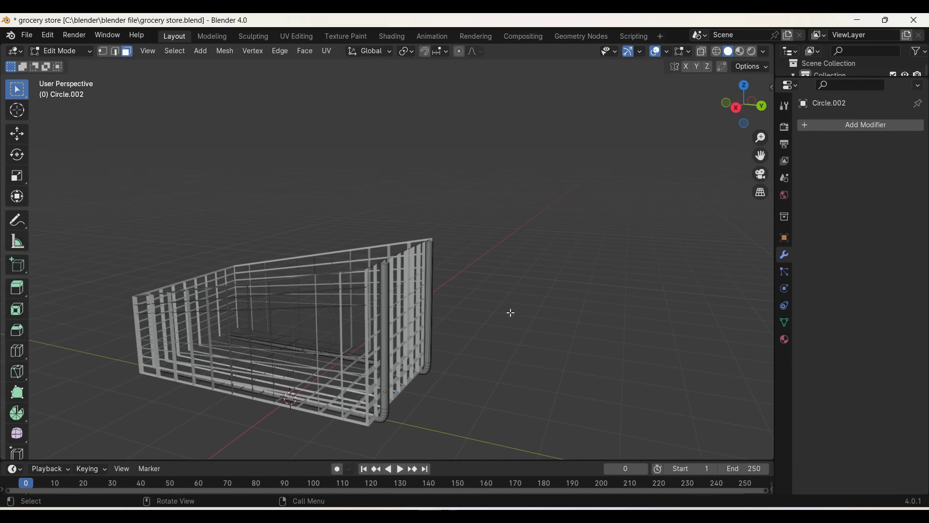
{"action": "scroll", "coordinate": [450, 343], "scroll_direction": "up", "scroll_amount": 1}
Step: Duplicate one vertical post and turn the copy horizontal with 90° rotations about X and Z
{"action": "left_click", "coordinate": [384, 406], "text": "alt"}
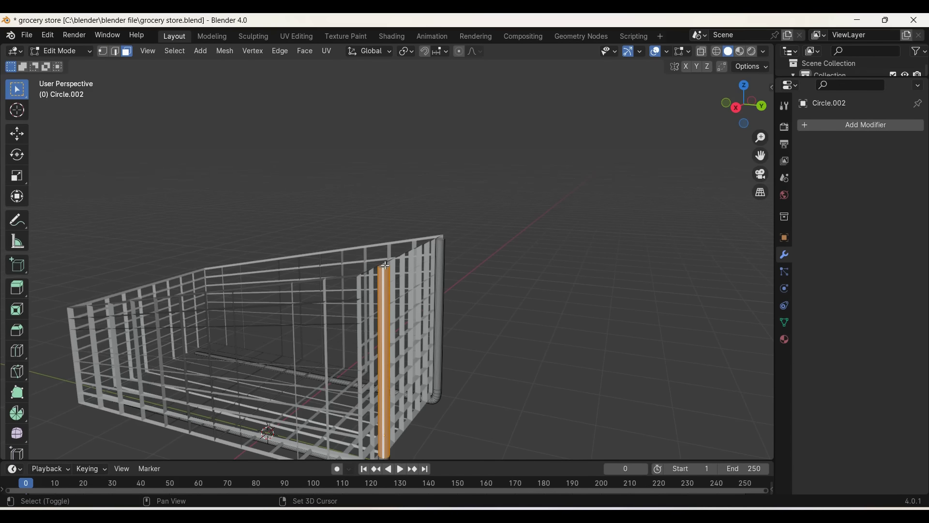
{"action": "middle_click_drag", "start_coordinate": [385, 266], "coordinate": [373, 315]}
{"action": "key", "text": "shift+d"}
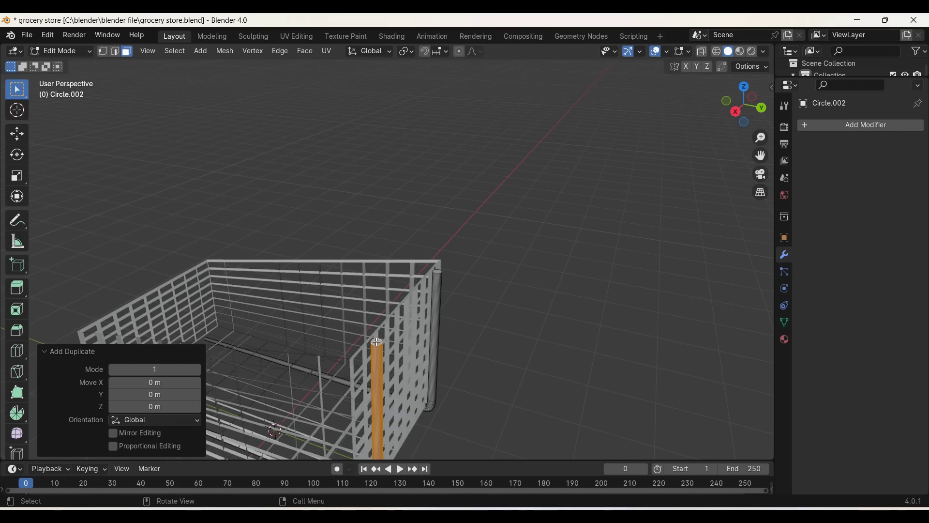
{"action": "key", "text": "Escape"}
{"action": "type", "text": "rx90"}
{"action": "key", "text": "Return"}
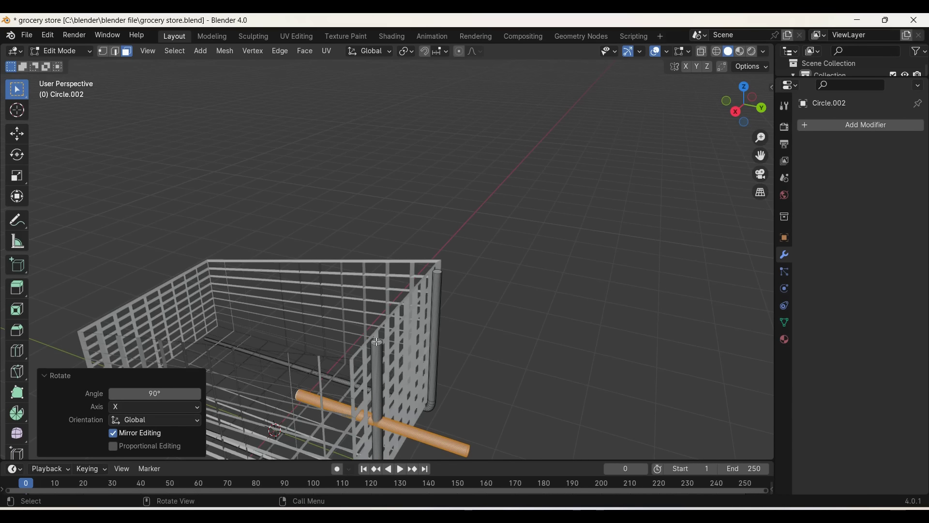
{"action": "type", "text": "rz90"}
{"action": "key", "text": "Return"}
Step: In side view, lift the new bar about 0.99 m along Z
{"action": "left_click", "coordinate": [746, 111]}
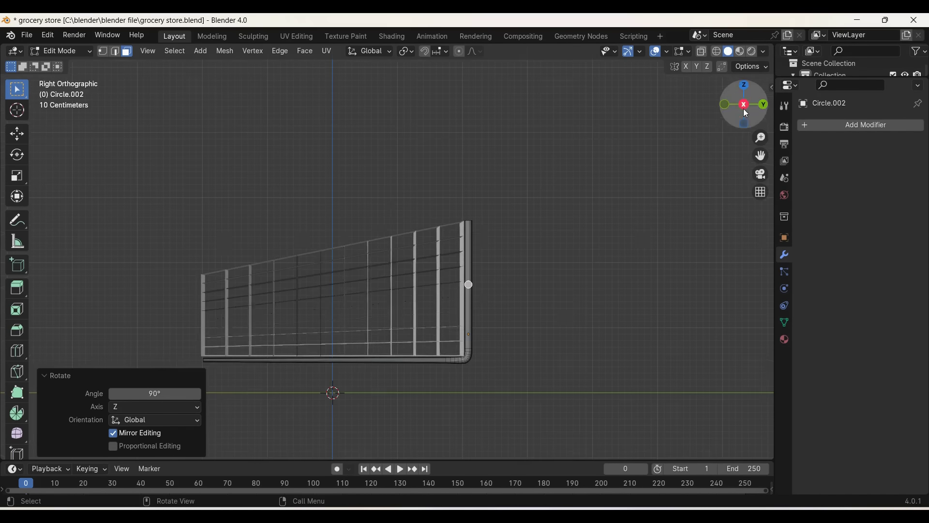
{"action": "key", "text": "g"}
{"action": "key", "text": "z"}
{"action": "left_click", "coordinate": [558, 254]}
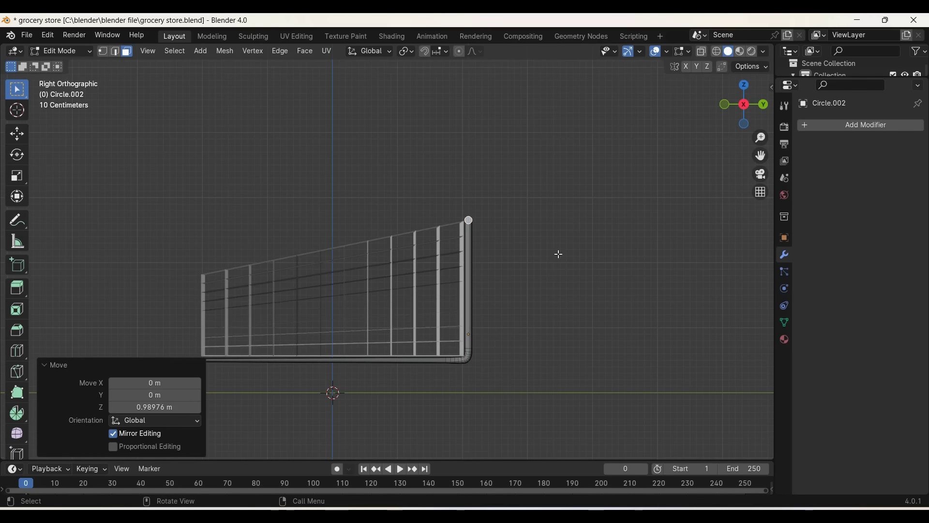
Step: Slide the bar along Y toward the posts and fine-tune its height
{"action": "key", "text": "g"}
{"action": "key", "text": "y"}
{"action": "left_click", "coordinate": [604, 258]}
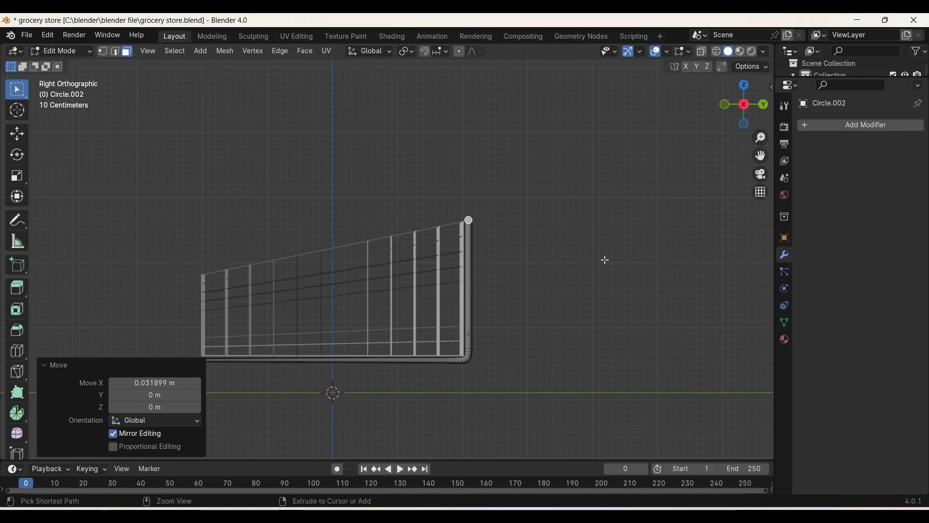
{"action": "key", "text": "g"}
{"action": "key", "text": "y"}
{"action": "left_click", "coordinate": [654, 259]}
{"action": "key", "text": "g"}
{"action": "key", "text": "z"}
{"action": "left_click", "coordinate": [651, 240]}
{"action": "mouse_move", "coordinate": [651, 240]}
{"action": "middle_mouse_down"}
{"action": "mouse_move", "coordinate": [632, 282]}
{"action": "mouse_move", "coordinate": [646, 198]}
{"action": "middle_mouse_up"}
Step: In top view, centre the bar across the posts along X, then raise it about 0.16 m
{"action": "key", "text": "KP_7"}
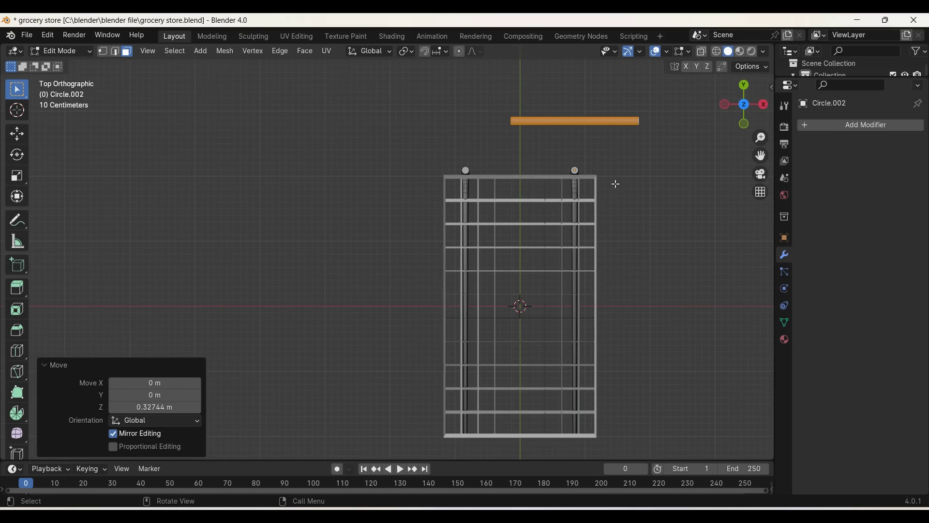
{"action": "key", "text": "g"}
{"action": "key", "text": "x"}
{"action": "left_click", "coordinate": [567, 171]}
{"action": "middle_click_drag", "start_coordinate": [576, 131], "coordinate": [578, 132]}
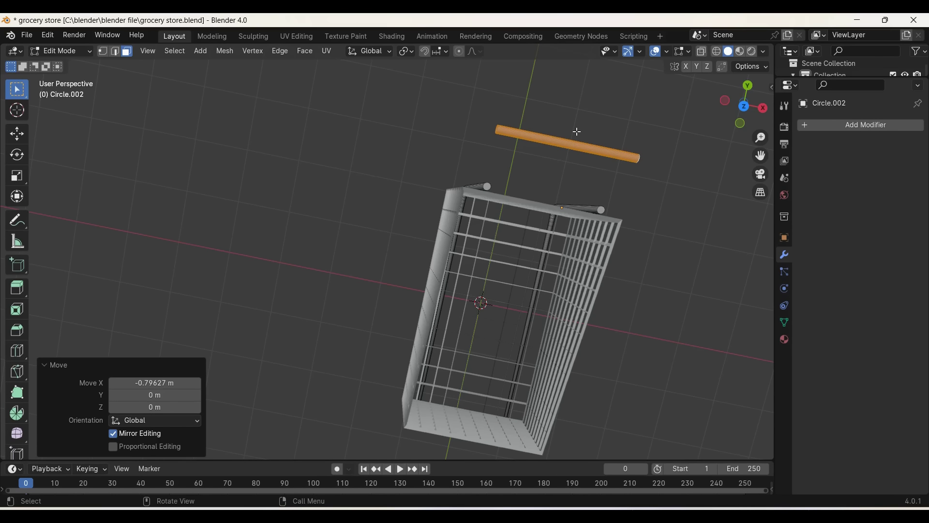
{"action": "mouse_move", "coordinate": [577, 132]}
{"action": "middle_mouse_down"}
{"action": "mouse_move", "coordinate": [648, 212]}
{"action": "mouse_move", "coordinate": [643, 193]}
{"action": "mouse_move", "coordinate": [755, 166]}
{"action": "middle_mouse_up"}
{"action": "key", "text": "g"}
{"action": "key", "text": "z"}
{"action": "left_click", "coordinate": [643, 197]}
Step: In top view, shorten the push-bar along X to 0.851
{"action": "left_click", "coordinate": [748, 90]}
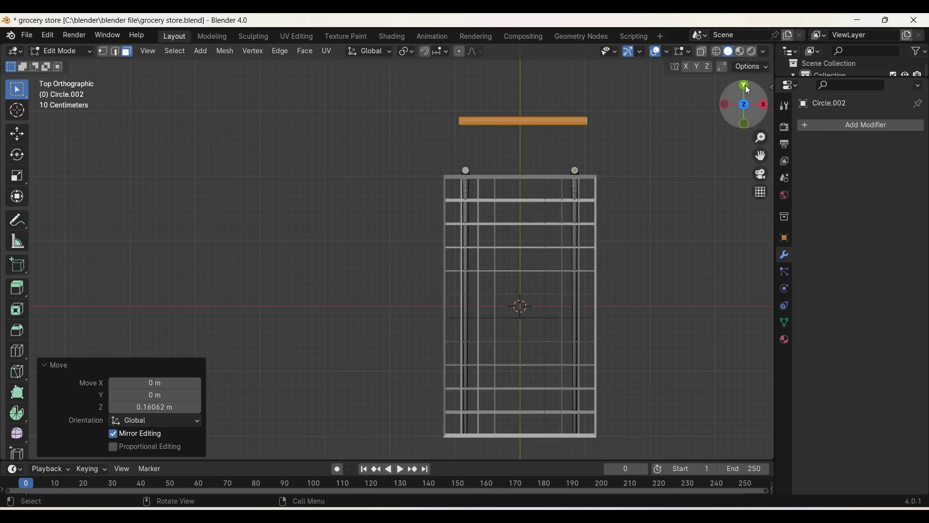
{"action": "key", "text": "s"}
{"action": "key", "text": "x"}
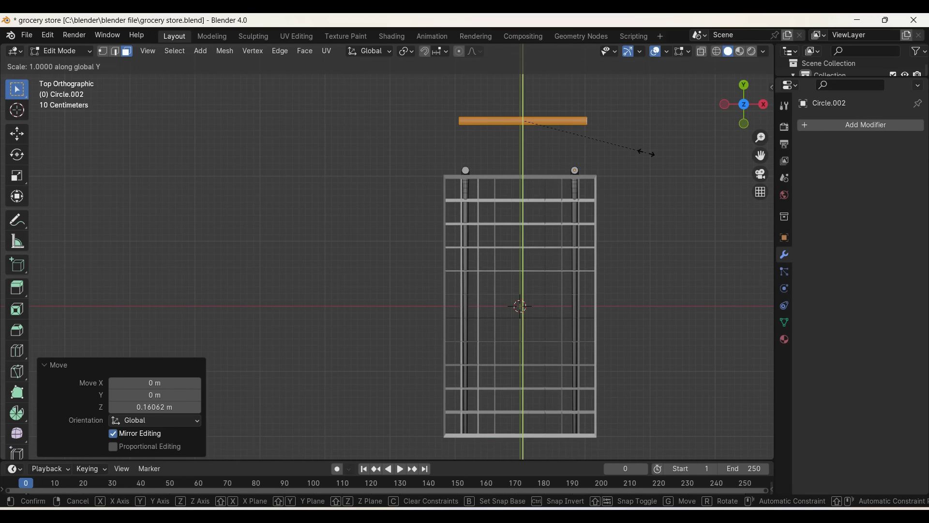
{"action": "left_click", "coordinate": [625, 158]}
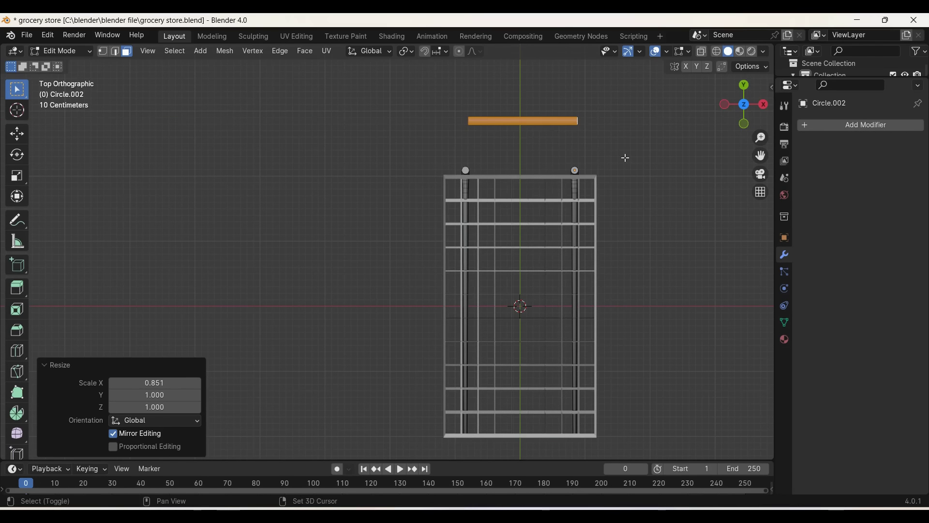
Step: Duplicate the push-bar and turn the copy 90° about Z so it crosses the original
{"action": "key", "text": "shift+d"}
{"action": "key", "text": "r"}
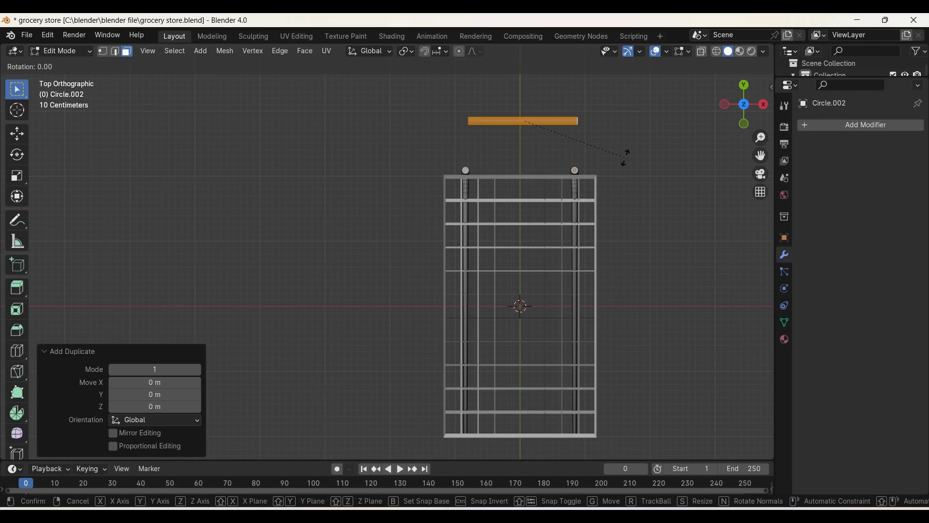
{"action": "type", "text": "x"}
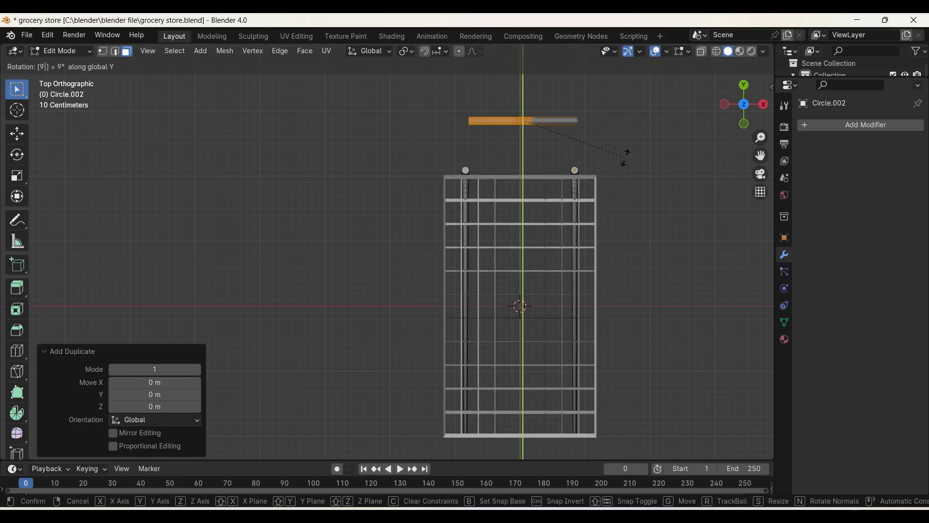
{"action": "type", "text": "90"}
{"action": "key", "text": "Return"}
{"action": "key", "text": "ctrl+z"}
{"action": "type", "text": "rxz90"}
{"action": "key", "text": "Return"}
{"action": "middle_click_drag", "start_coordinate": [677, 279], "coordinate": [677, 281]}
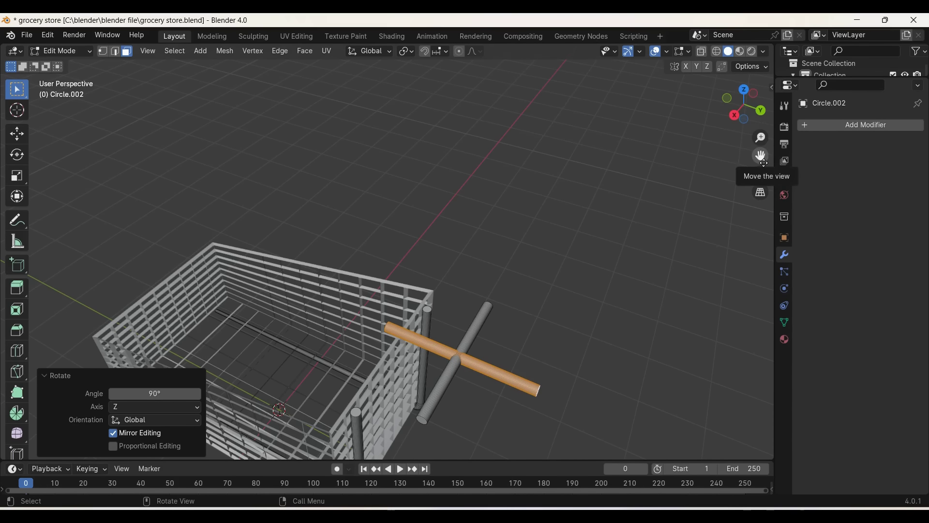
Step: Move the copied bar along X and check it in back and side views
{"action": "left_click_drag", "start_coordinate": [757, 159], "coordinate": [639, 331]}
{"action": "key", "text": "g"}
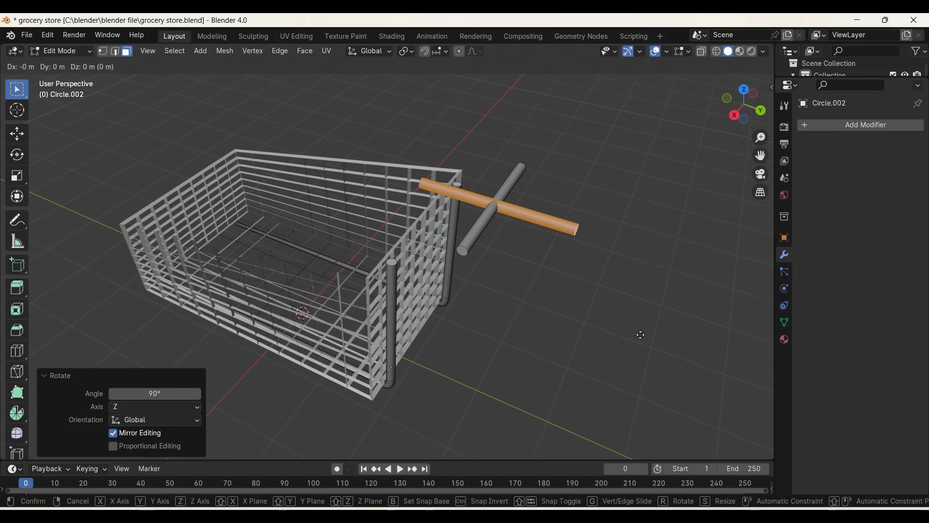
{"action": "key", "text": "x"}
{"action": "left_click", "coordinate": [616, 403]}
{"action": "middle_click_drag", "start_coordinate": [616, 403], "coordinate": [765, 102]}
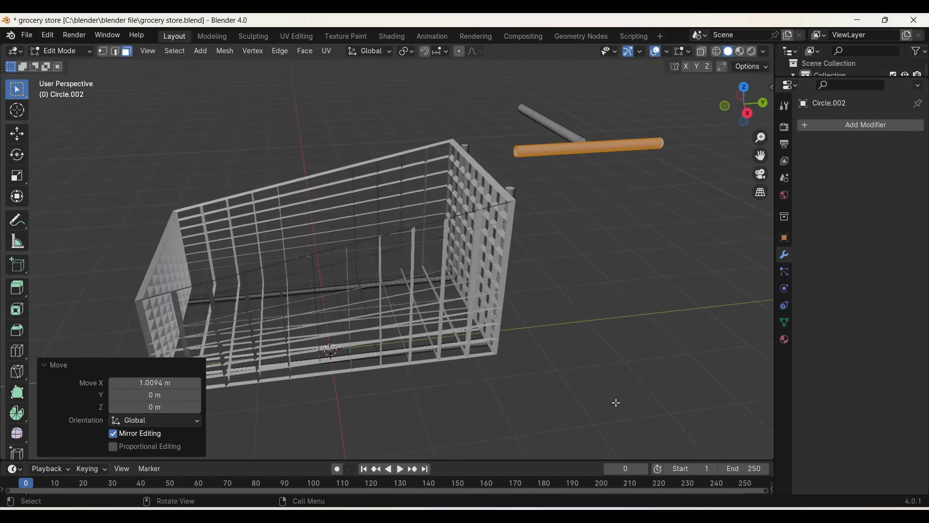
{"action": "left_click", "coordinate": [765, 101]}
{"action": "left_click", "coordinate": [725, 104]}
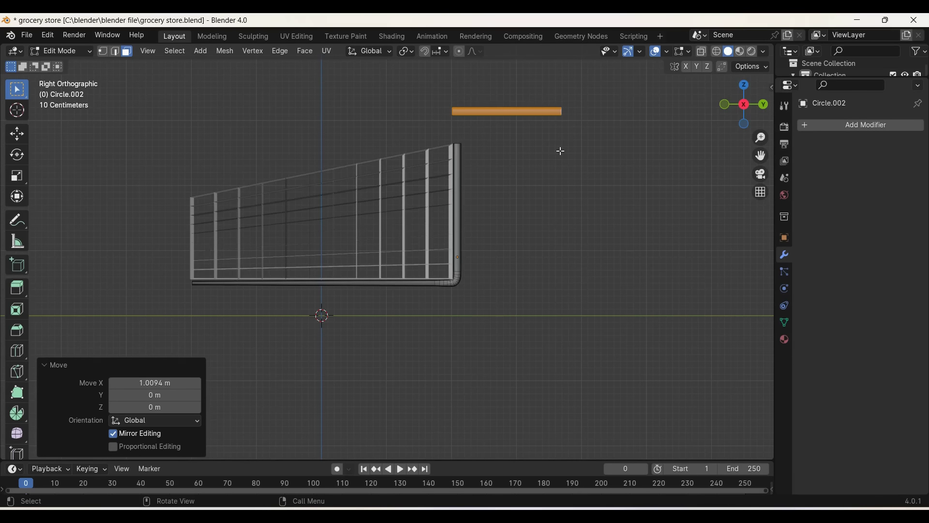
Step: Shrink the copied bar along Y to 0.752, discarding trial X-axis tilts
{"action": "key", "text": "r"}
{"action": "key", "text": "x"}
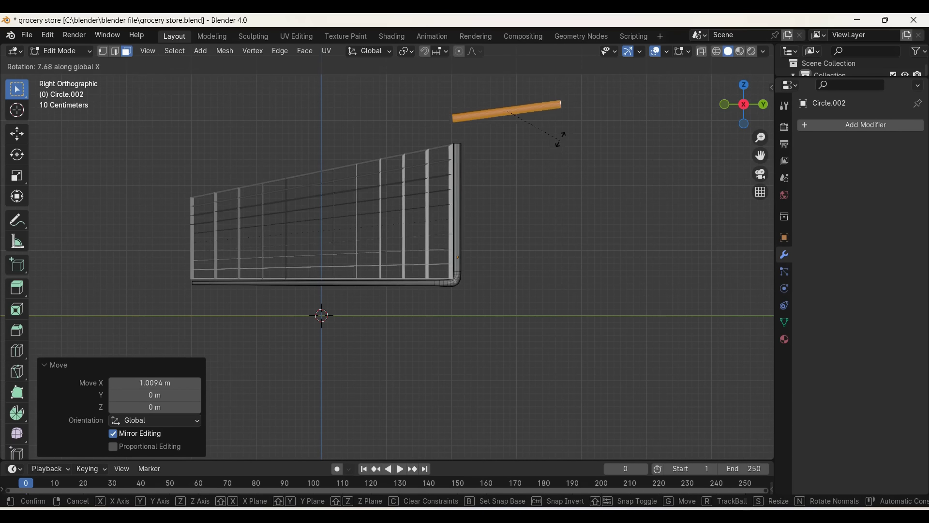
{"action": "left_click", "coordinate": [540, 116]}
{"action": "middle_click_drag", "start_coordinate": [539, 116], "coordinate": [540, 116]}
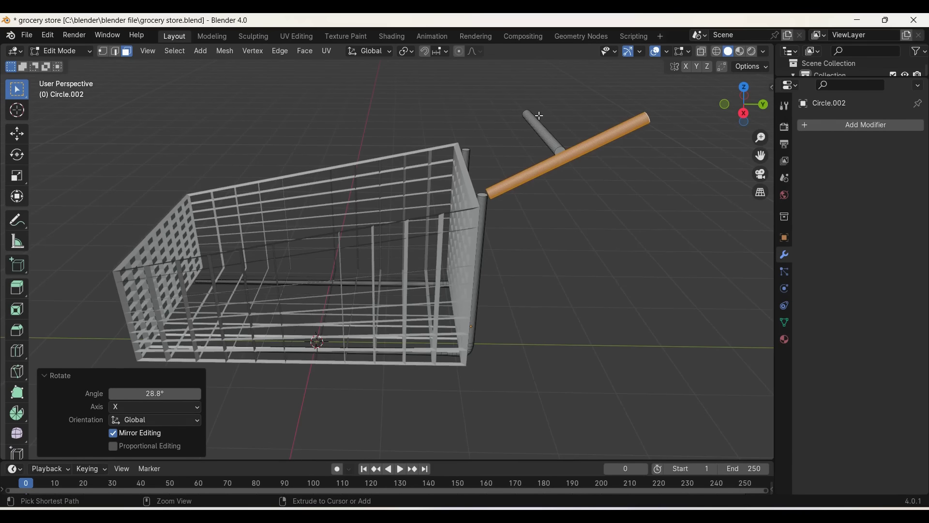
{"action": "key", "text": "ctrl+z"}
{"action": "key", "text": "s"}
{"action": "key", "text": "y"}
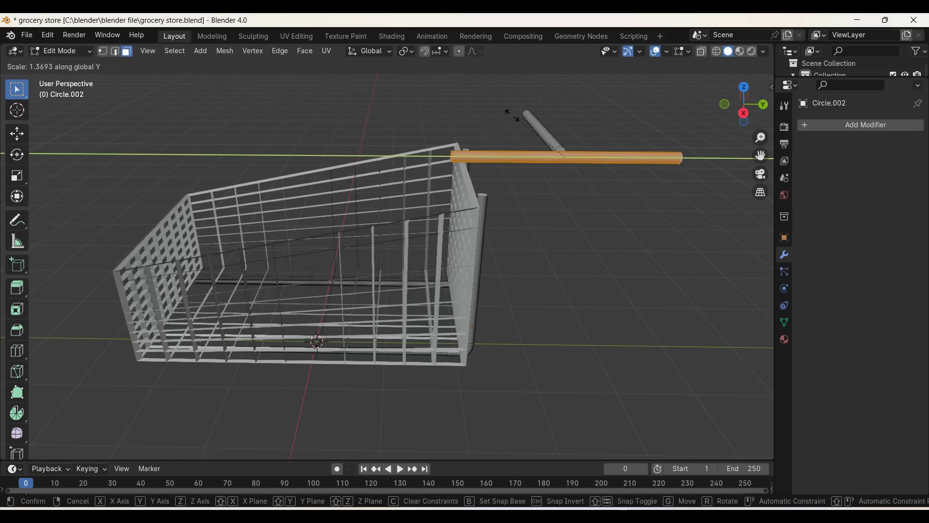
{"action": "left_click", "coordinate": [537, 129]}
{"action": "key", "text": "r"}
{"action": "key", "text": "x"}
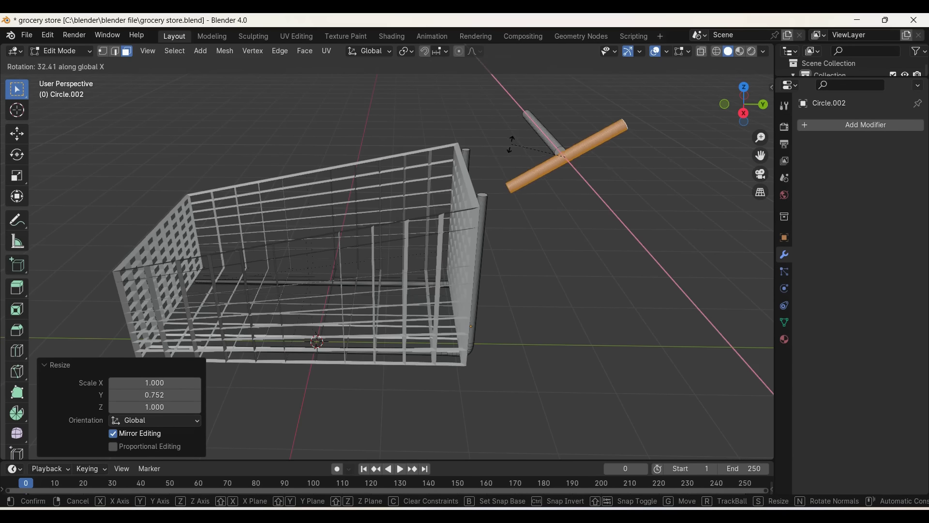
{"action": "left_click", "coordinate": [512, 146]}
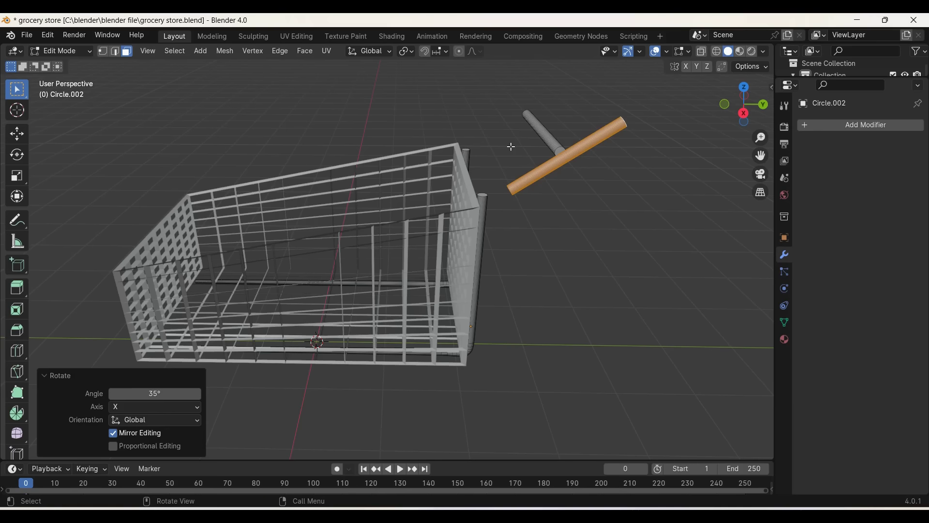
{"action": "key", "text": "ctrl+z"}
Step: Shrink the bar along Y to 0.612 and tilt it 18.2° about X
{"action": "key", "text": "s"}
{"action": "key", "text": "x"}
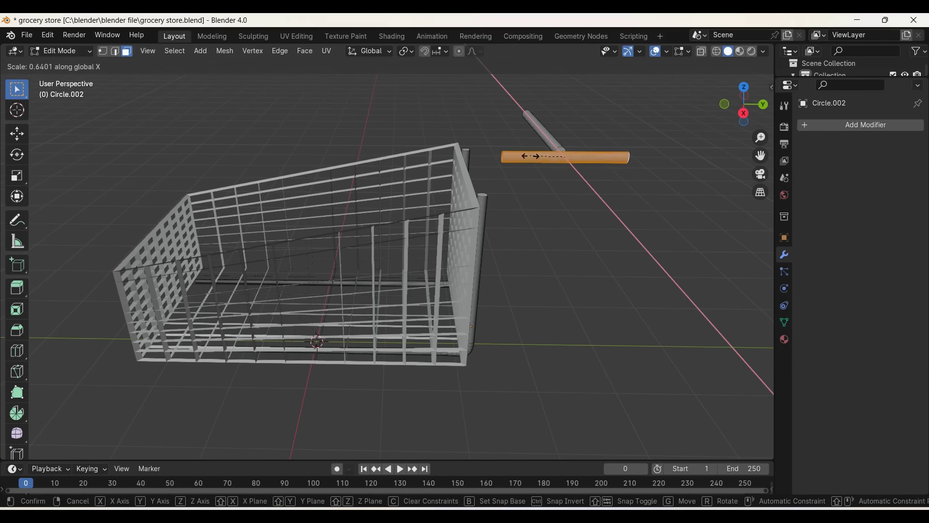
{"action": "left_click", "coordinate": [531, 156]}
{"action": "key", "text": "ctrl+z"}
{"action": "key", "text": "s"}
{"action": "key", "text": "y"}
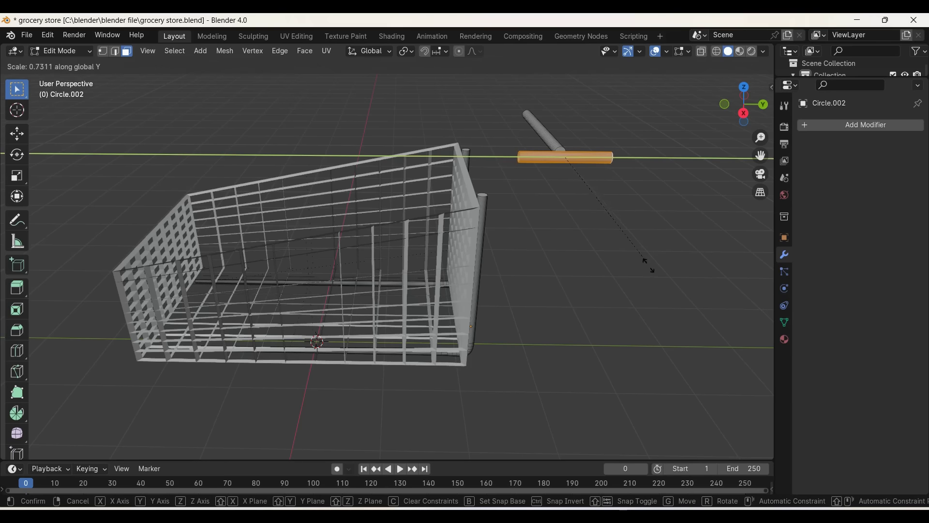
{"action": "left_click", "coordinate": [623, 256]}
{"action": "key", "text": "r"}
{"action": "key", "text": "x"}
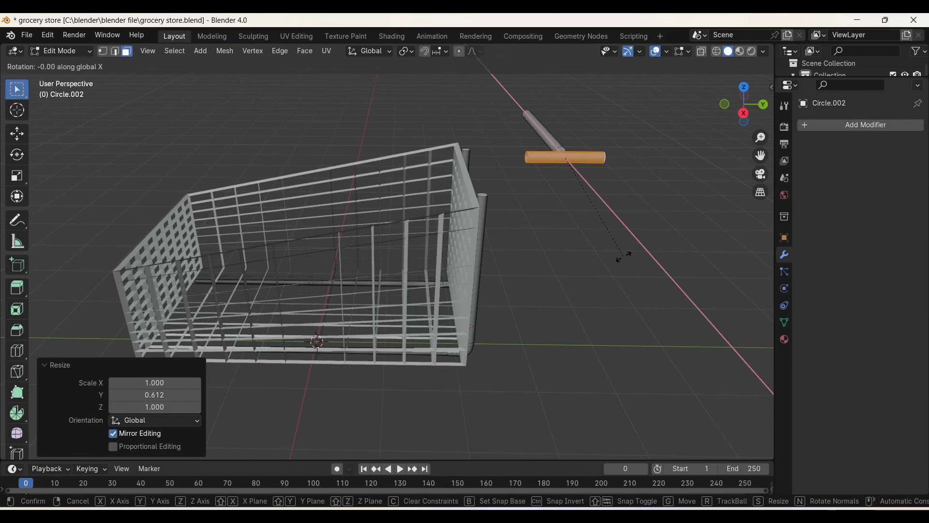
{"action": "left_click", "coordinate": [605, 194]}
Step: Slide the short bar about −0.40 m along Y back toward the basket
{"action": "key", "text": "g"}
{"action": "key", "text": "y"}
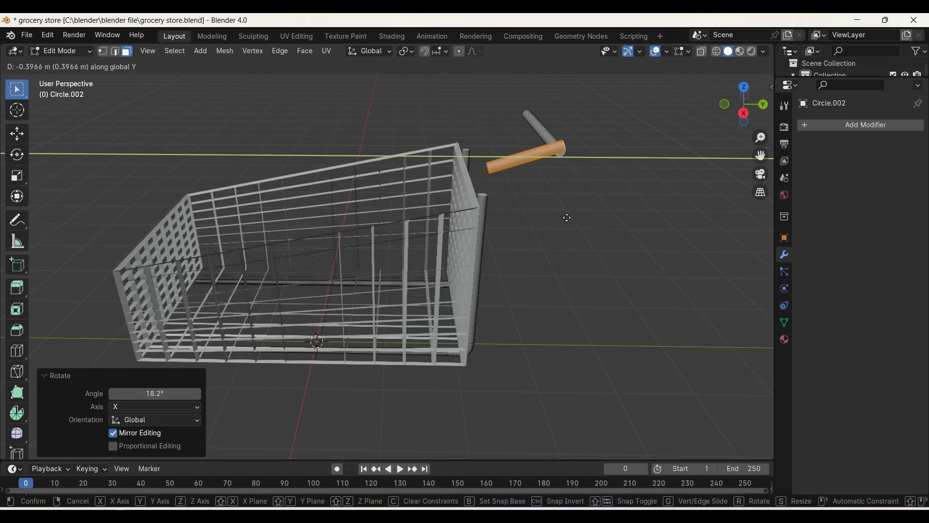
{"action": "left_click", "coordinate": [566, 216]}
{"action": "middle_click_drag", "start_coordinate": [566, 216], "coordinate": [740, 90]}
Step: In top view, slide the short bar −0.216 m along X over the right post, then along Y to touch it
{"action": "left_click", "coordinate": [743, 91]}
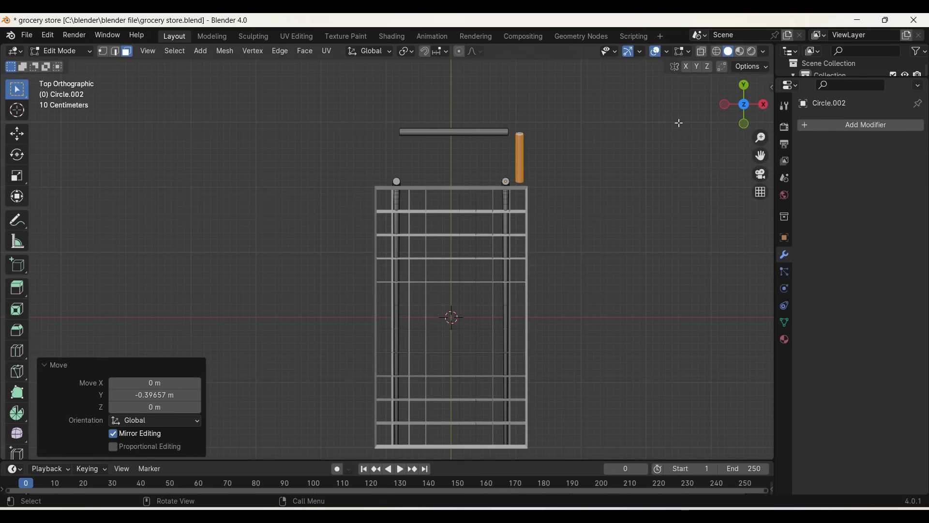
{"action": "key", "text": "g"}
{"action": "key", "text": "x"}
{"action": "left_click", "coordinate": [586, 149]}
{"action": "key", "text": "g"}
{"action": "key", "text": "y"}
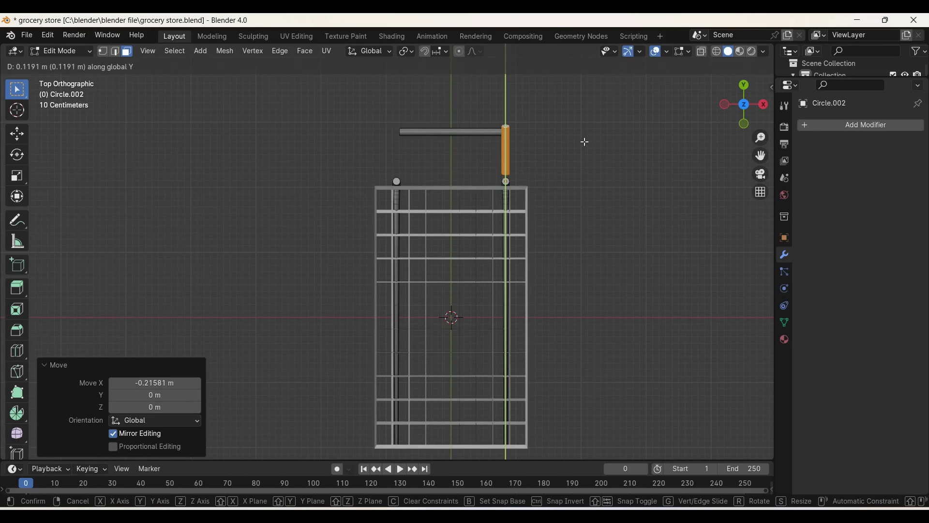
{"action": "left_click", "coordinate": [478, 130]}
Step: Select the connected push-bar, call up the Delete menu, and view the basket in perspective
{"action": "key", "text": "l"}
{"action": "key", "text": "x"}
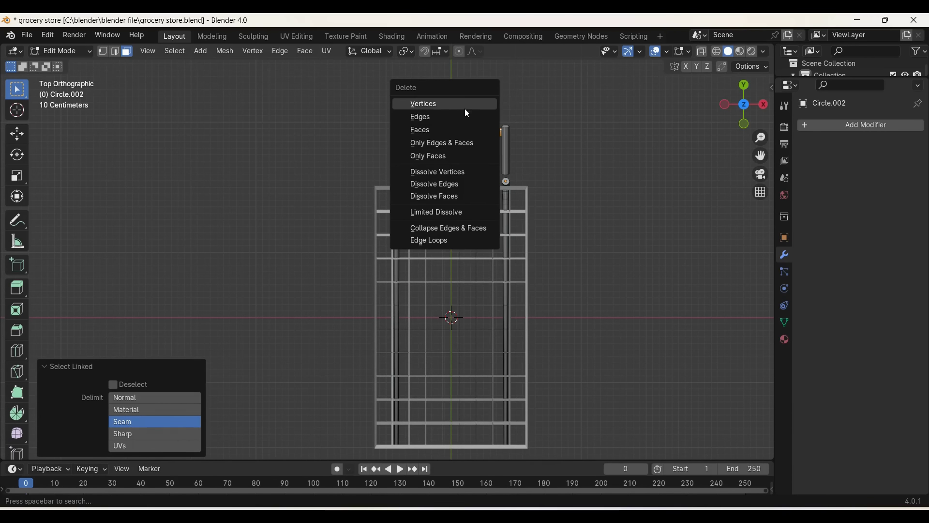
{"action": "middle_click_drag", "start_coordinate": [465, 109], "coordinate": [538, 210]}
{"action": "scroll", "coordinate": [538, 210], "scroll_direction": "up", "scroll_amount": 3}
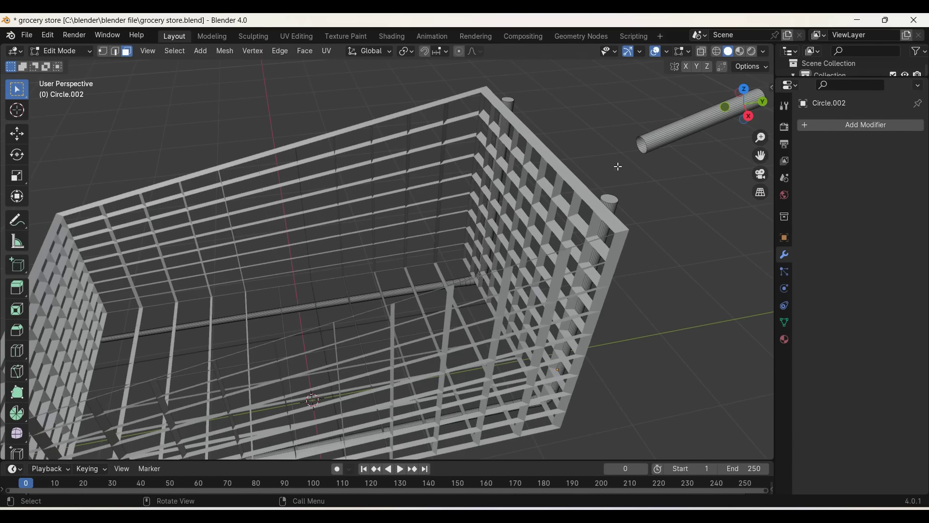
Step: Bridge the right post's top ring to the handle pipe end with 10 cuts
{"action": "key", "text": "x"}
{"action": "key", "text": "Escape"}
{"action": "scroll", "coordinate": [612, 201], "scroll_direction": "up", "scroll_amount": 2}
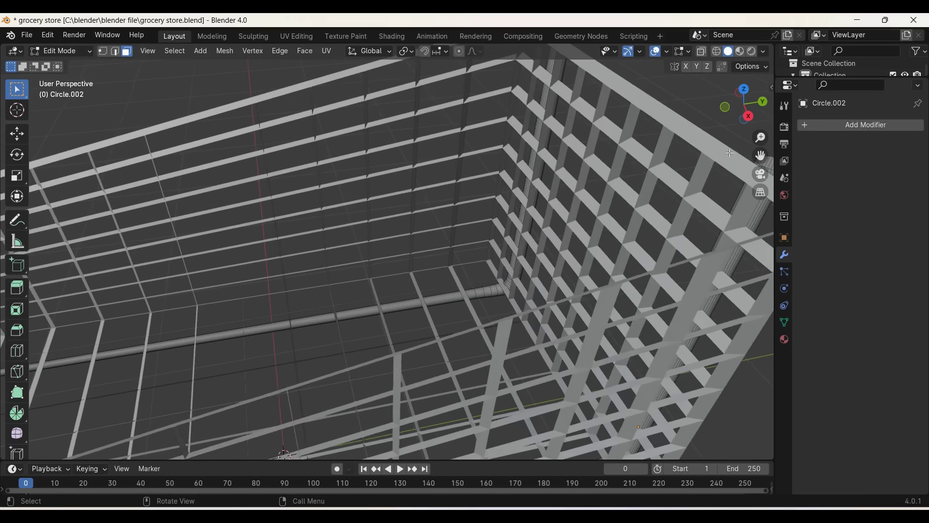
{"action": "scroll", "coordinate": [532, 208], "scroll_direction": "up", "scroll_amount": 2}
{"action": "scroll", "coordinate": [436, 217], "scroll_direction": "up", "scroll_amount": 1}
{"action": "left_click", "coordinate": [397, 220], "text": "alt"}
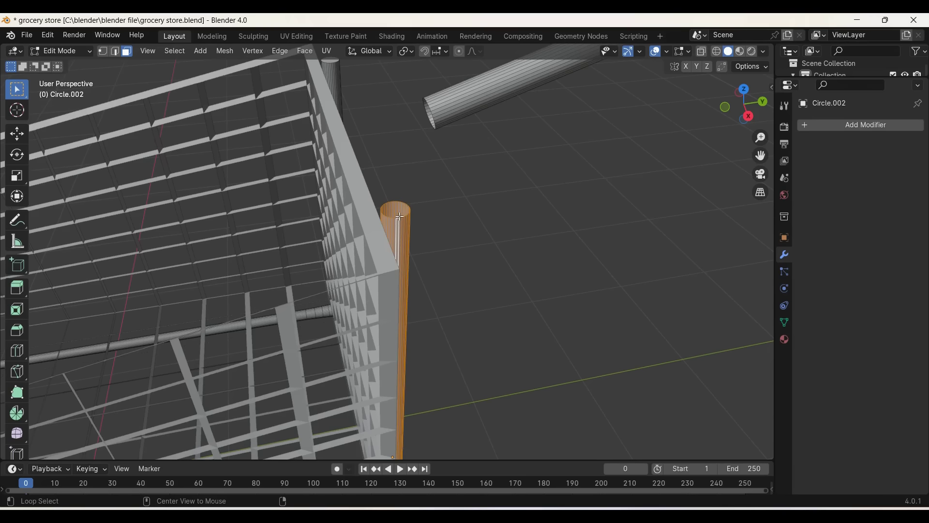
{"action": "left_click", "coordinate": [115, 51]}
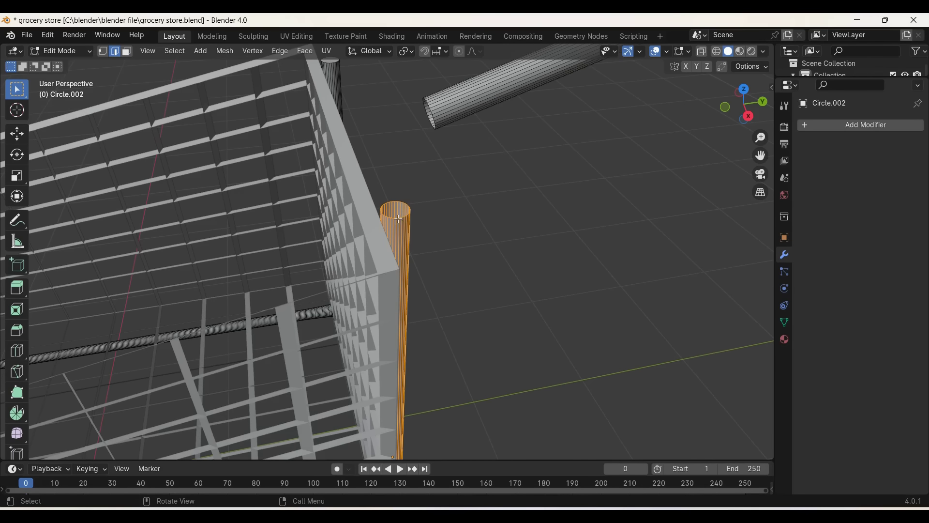
{"action": "key", "text": "alt+a"}
{"action": "right_click", "coordinate": [479, 209]}
{"action": "left_click", "coordinate": [478, 191]}
{"action": "left_click", "coordinate": [156, 393]}
{"action": "key", "text": "Return"}
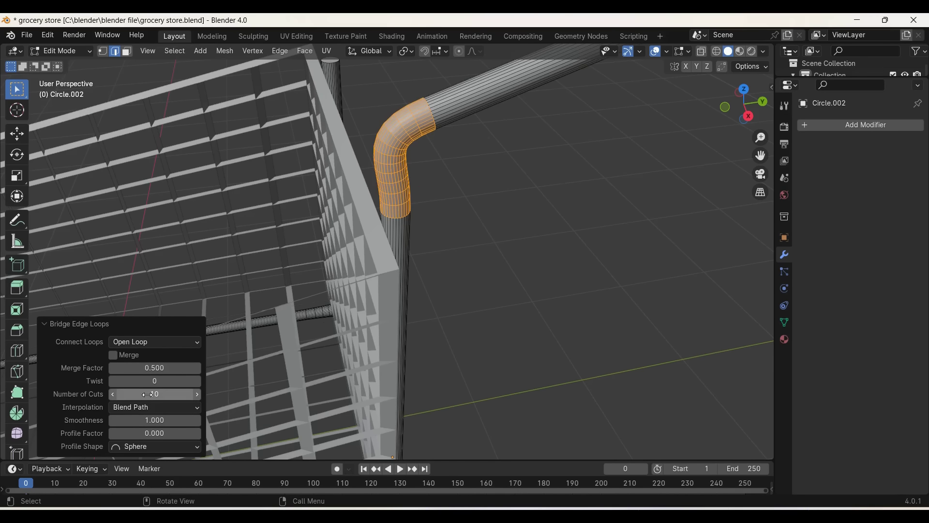
Step: Select the whole connected rod and shift it along Y
{"action": "middle_click_drag", "start_coordinate": [258, 356], "coordinate": [539, 353]}
{"action": "key", "text": "l"}
{"action": "key", "text": "ctrl+z"}
{"action": "key", "text": "l"}
{"action": "key", "text": "g"}
{"action": "key", "text": "y"}
{"action": "left_click", "coordinate": [498, 156]}
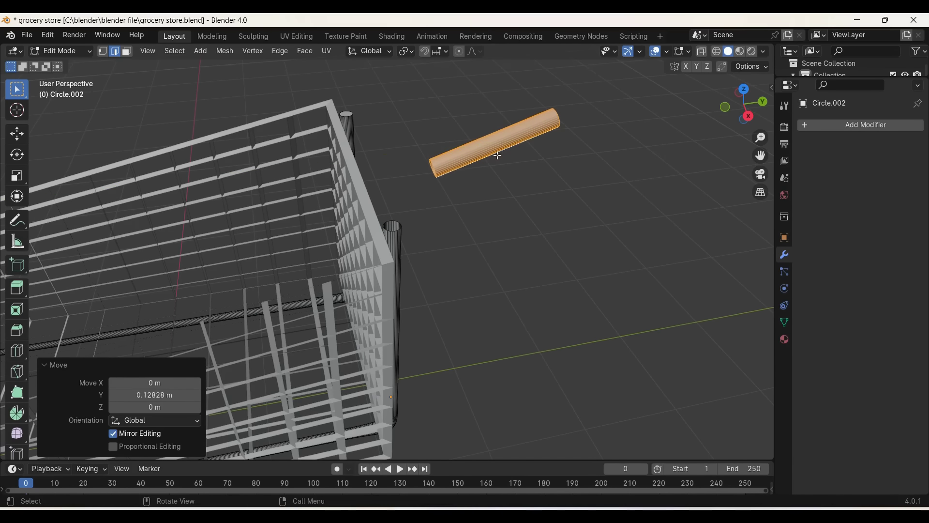
{"action": "left_click", "coordinate": [399, 223]}
Step: Bridge the other corner post's top edge ring to the pipe end with 10 cuts
{"action": "middle_click_drag", "start_coordinate": [399, 223], "coordinate": [408, 202]}
{"action": "left_click", "coordinate": [406, 206], "text": "alt"}
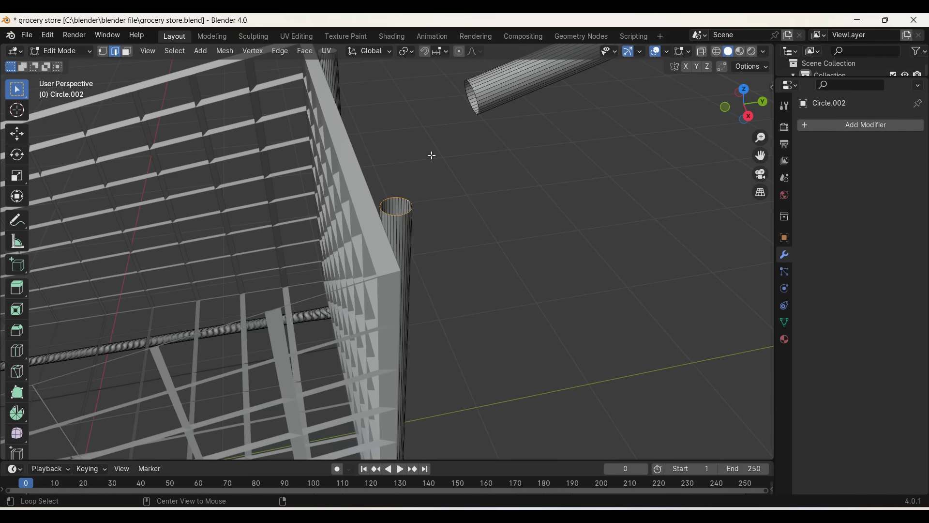
{"action": "key", "text": "ctrl+e"}
{"action": "left_click", "coordinate": [465, 96]}
{"action": "left_click", "coordinate": [146, 394]}
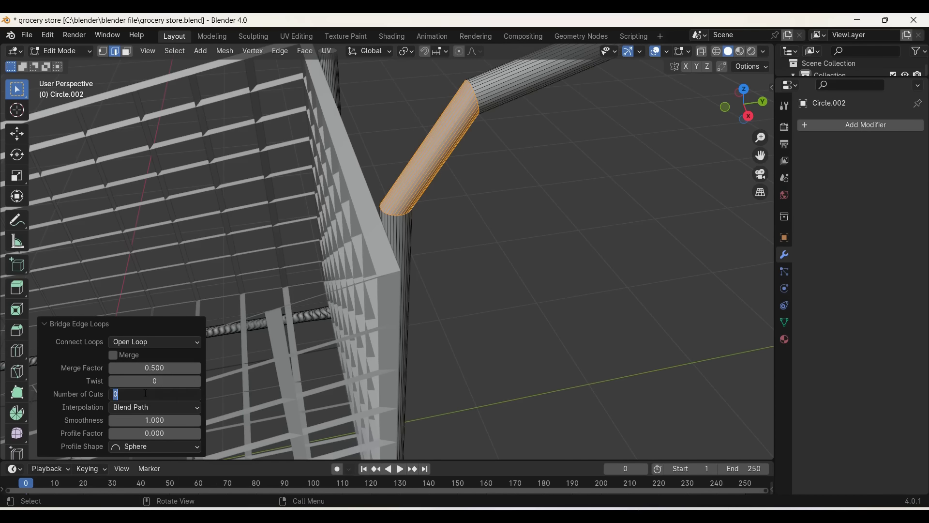
{"action": "type", "text": "10"}
{"action": "key", "text": "Return"}
{"action": "mouse_move", "coordinate": [411, 407]}
{"action": "middle_mouse_down"}
{"action": "mouse_move", "coordinate": [535, 387]}
{"action": "mouse_move", "coordinate": [701, 203]}
{"action": "mouse_move", "coordinate": [645, 263]}
{"action": "mouse_move", "coordinate": [352, 129]}
{"action": "middle_mouse_up"}
Step: Select the small leftover cylinder as linked geometry
{"action": "left_click", "coordinate": [836, 126]}
{"action": "left_click", "coordinate": [350, 125]}
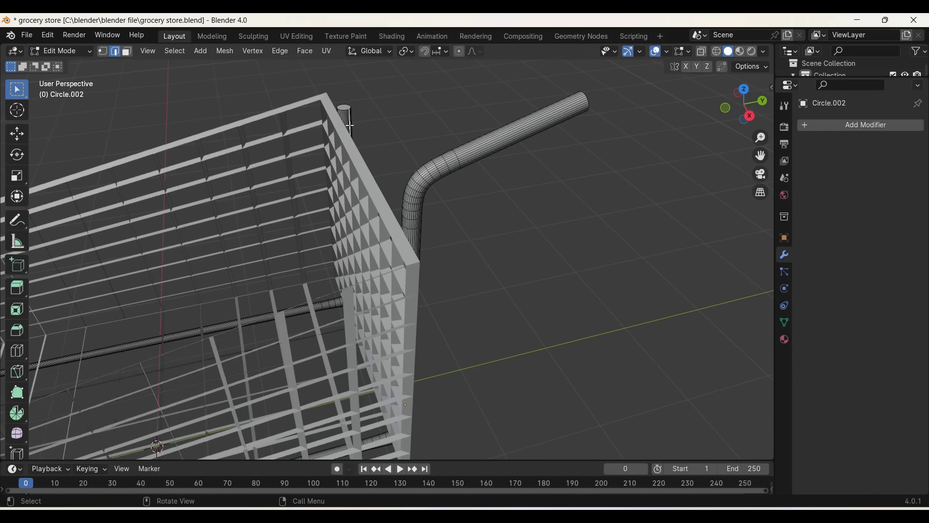
{"action": "key", "text": "ctrl+l"}
Step: Delete the leftover cylinder and add a Mirror modifier using the basket cube as mirror object
{"action": "key", "text": "x"}
{"action": "left_click", "coordinate": [349, 125]}
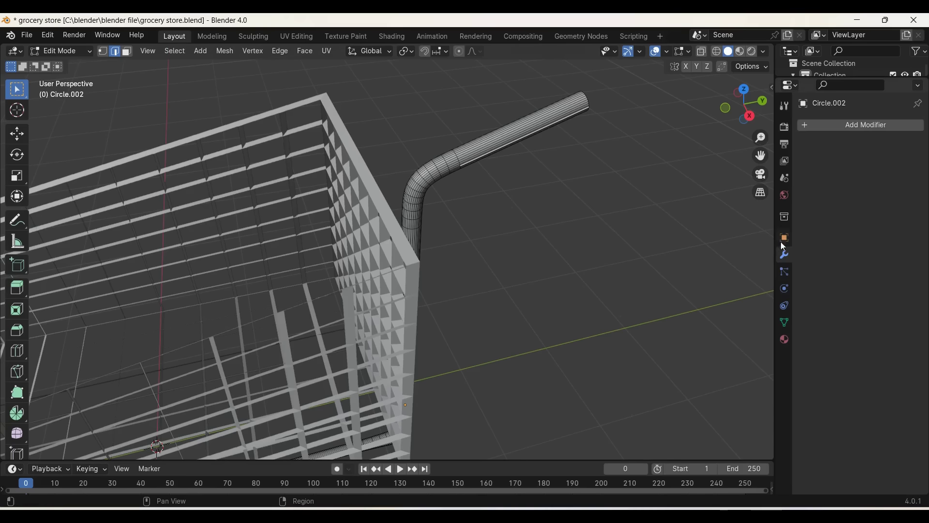
{"action": "left_click", "coordinate": [844, 126]}
{"action": "type", "text": "mir"}
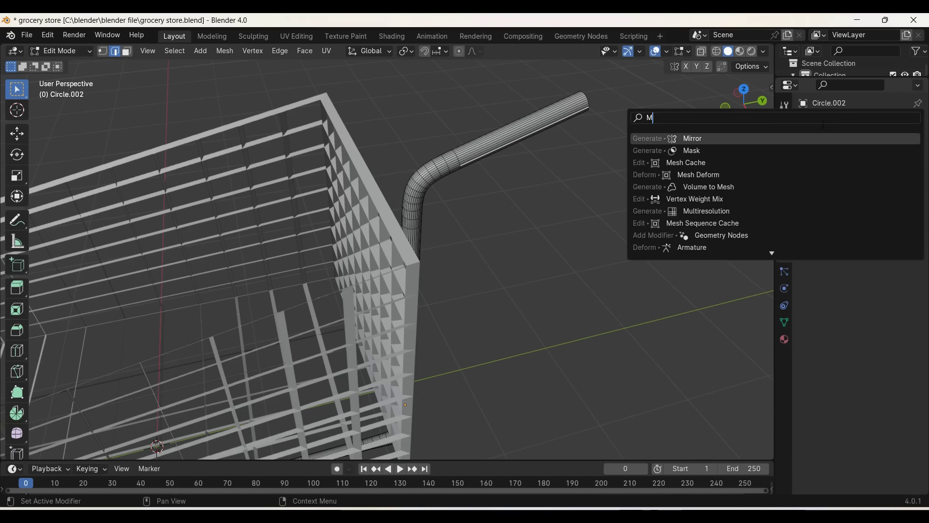
{"action": "key", "text": "Return"}
{"action": "left_click", "coordinate": [902, 206]}
{"action": "left_click", "coordinate": [412, 280]}
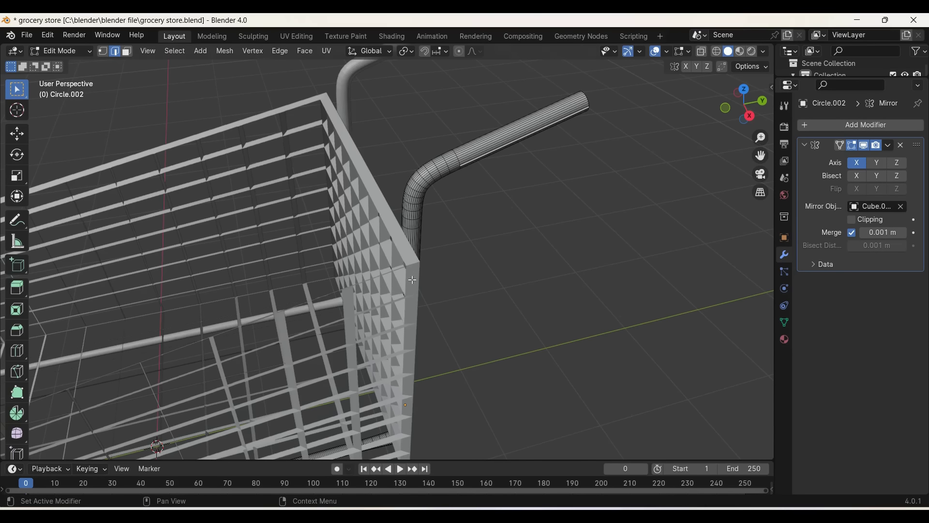
Step: In face select, shift the handle post along Y
{"action": "mouse_move", "coordinate": [479, 236]}
{"action": "middle_mouse_down"}
{"action": "mouse_move", "coordinate": [548, 274]}
{"action": "mouse_move", "coordinate": [536, 274]}
{"action": "middle_mouse_up"}
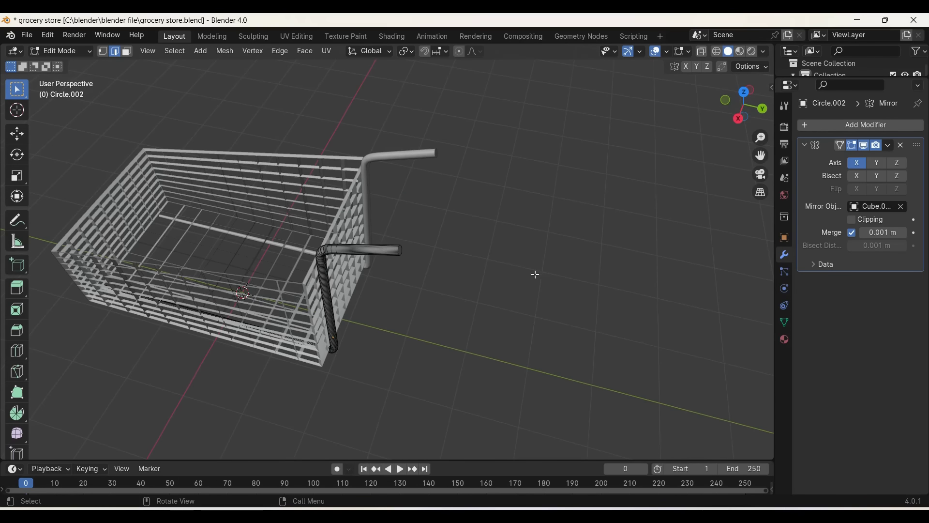
{"action": "mouse_move", "coordinate": [402, 250]}
{"action": "middle_mouse_down"}
{"action": "mouse_move", "coordinate": [362, 243]}
{"action": "mouse_move", "coordinate": [386, 243]}
{"action": "middle_mouse_up"}
{"action": "key", "text": "3"}
{"action": "key", "text": "g"}
{"action": "key", "text": "y"}
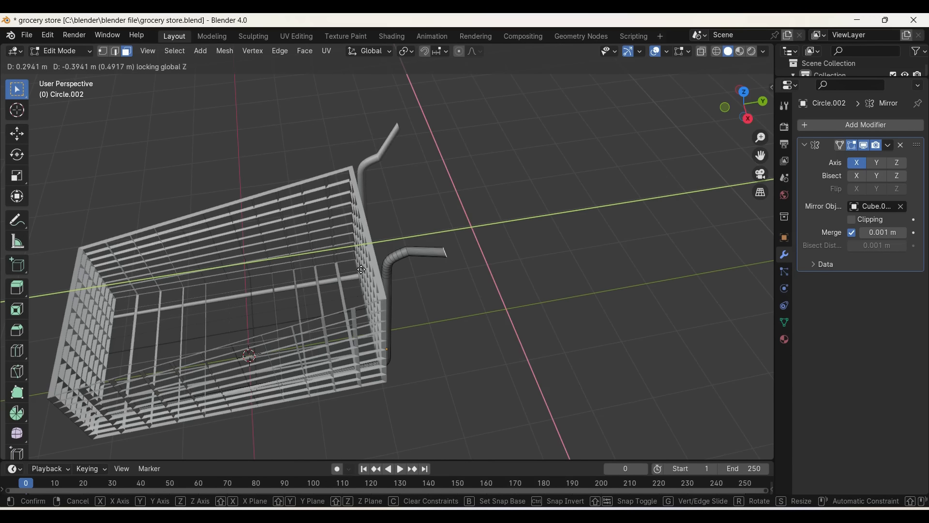
{"action": "left_click", "coordinate": [485, 247]}
Step: Nudge the handle post along Y again and lower it along Z
{"action": "key", "text": "g"}
{"action": "key", "text": "y"}
{"action": "left_click", "coordinate": [455, 261]}
{"action": "middle_click_drag", "start_coordinate": [455, 261], "coordinate": [456, 262]}
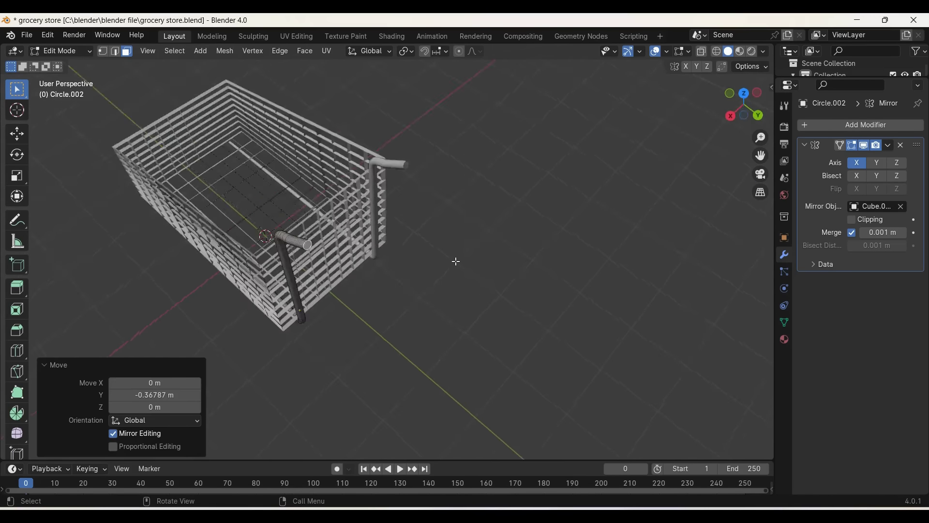
{"action": "key", "text": "g"}
{"action": "key", "text": "z"}
{"action": "left_click", "coordinate": [451, 271]}
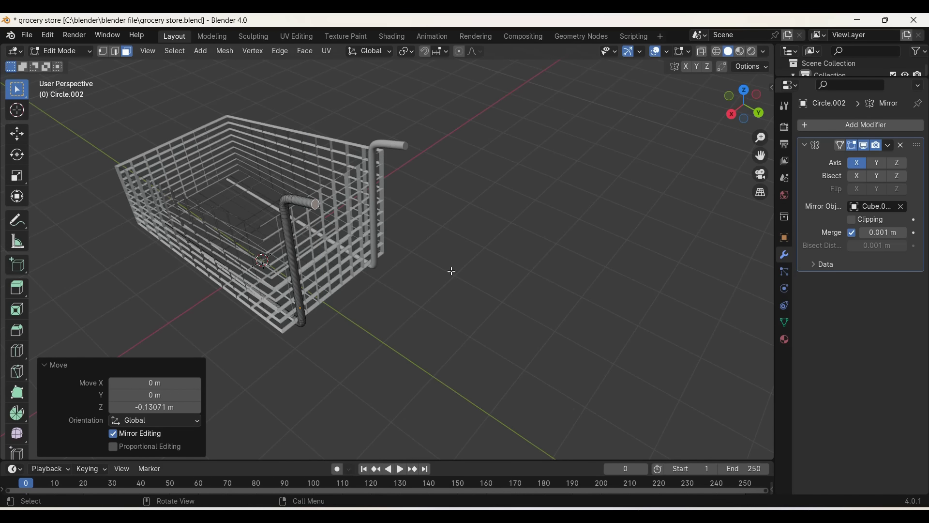
Step: Return to Object Mode, save the file, and apply the Mirror modifier
{"action": "key", "text": "Tab"}
{"action": "middle_click_drag", "start_coordinate": [451, 270], "coordinate": [462, 273]}
{"action": "key", "text": "ctrl+s"}
{"action": "key", "text": "ctrl+a"}
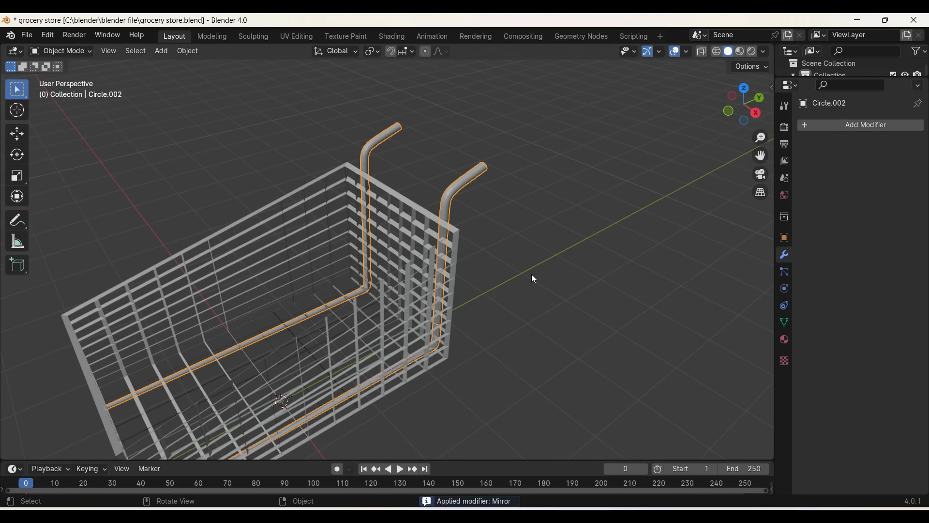
Step: In Edit Mode, duplicate a straight tube section in place
{"action": "middle_click_drag", "start_coordinate": [534, 280], "coordinate": [532, 275]}
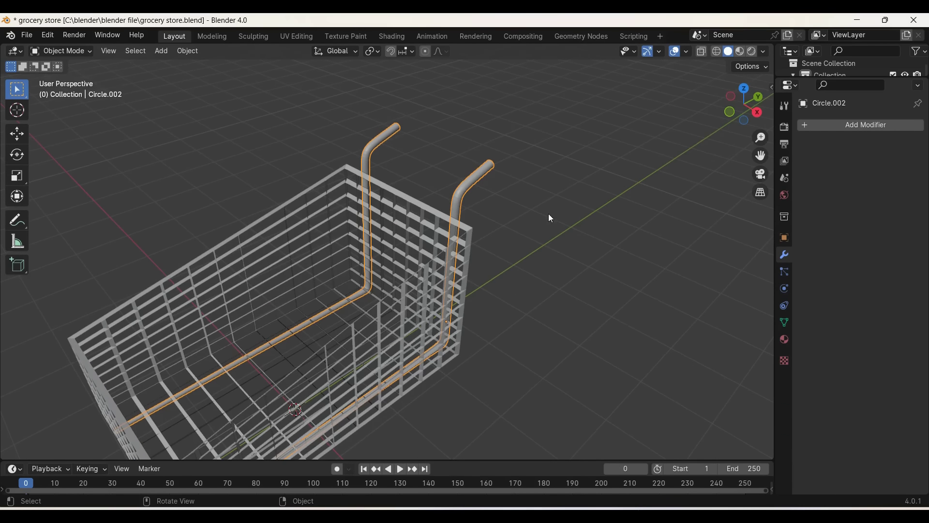
{"action": "key", "text": "Tab"}
{"action": "middle_click_drag", "start_coordinate": [549, 215], "coordinate": [549, 214]}
{"action": "scroll", "coordinate": [548, 213], "scroll_direction": "up", "scroll_amount": 5}
{"action": "scroll", "coordinate": [504, 205], "scroll_direction": "up", "scroll_amount": 2}
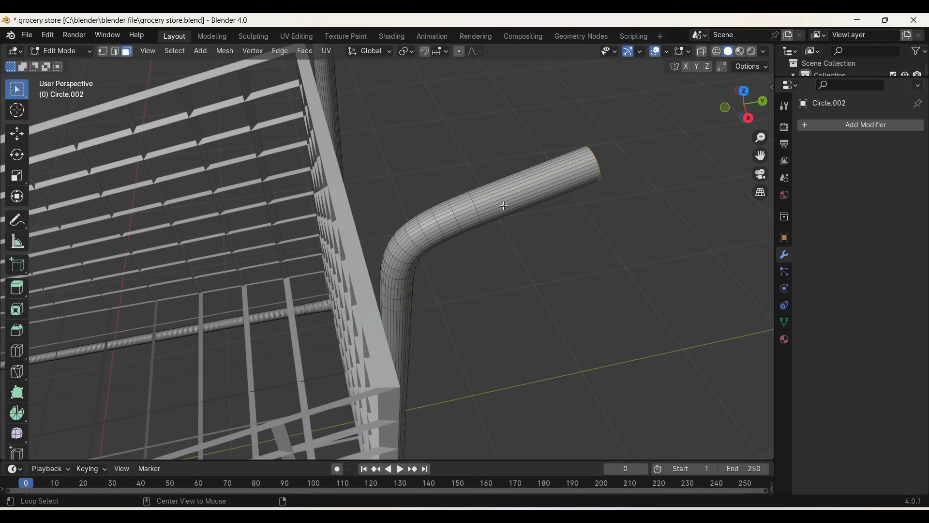
{"action": "left_click", "coordinate": [503, 205], "text": "alt"}
{"action": "left_click", "coordinate": [464, 213], "text": "alt+shift"}
{"action": "middle_click_drag", "start_coordinate": [464, 212], "coordinate": [384, 292]}
{"action": "key", "text": "shift+d"}
{"action": "right_click", "coordinate": [423, 304]}
Step: Duplicate the post's vertical section and rotate it 90° about X and 90° about Z
{"action": "key", "text": "r"}
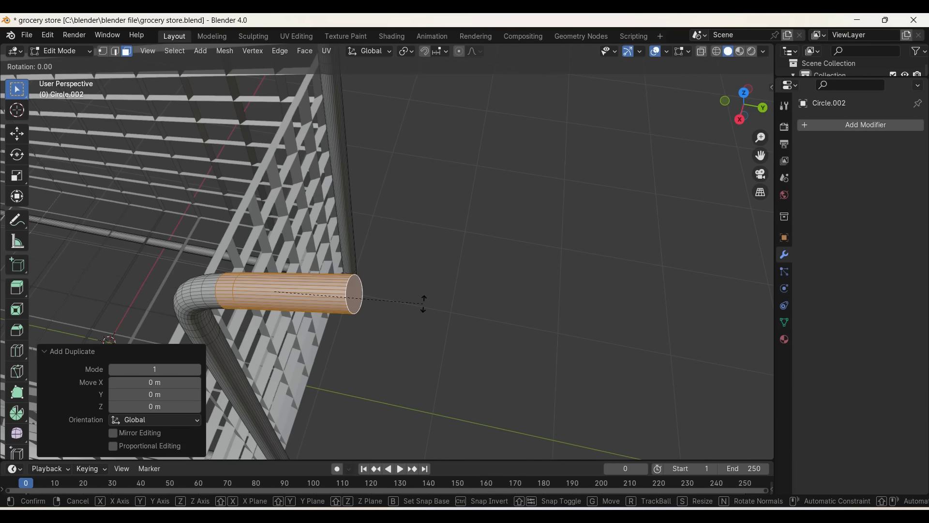
{"action": "left_click", "coordinate": [423, 304]}
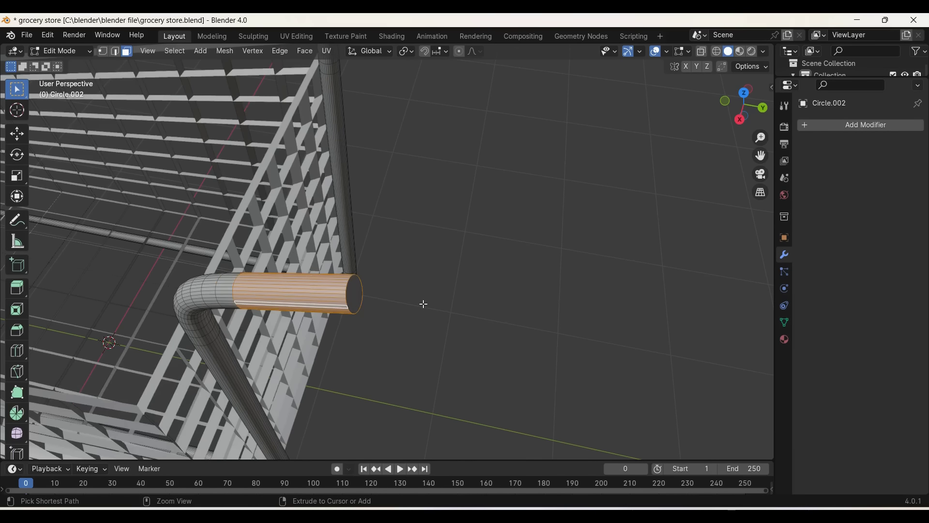
{"action": "middle_click_drag", "start_coordinate": [424, 303], "coordinate": [426, 300]}
{"action": "left_click", "coordinate": [294, 317], "text": "alt"}
{"action": "key", "text": "shift+d"}
{"action": "right_click", "coordinate": [293, 317]}
{"action": "type", "text": "r"}
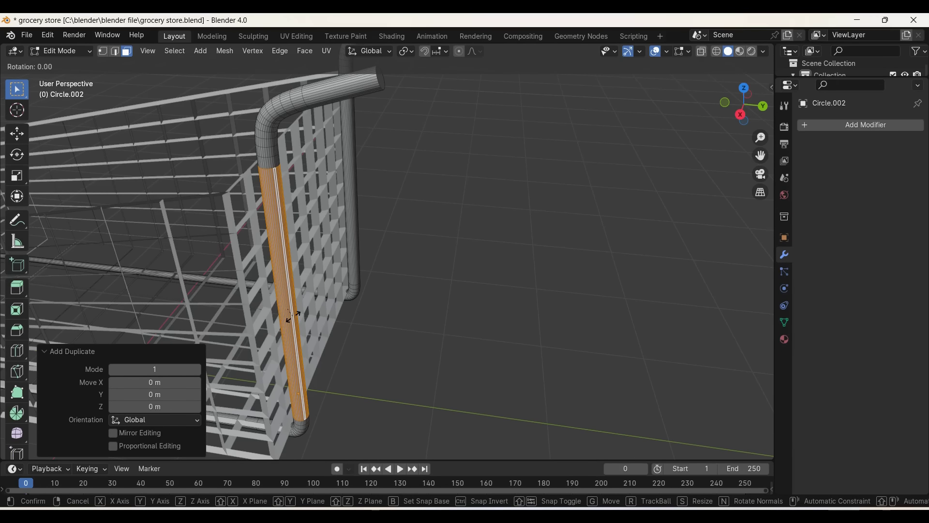
{"action": "type", "text": "x90"}
{"action": "left_click", "coordinate": [294, 317]}
{"action": "type", "text": "rz90"}
{"action": "left_click", "coordinate": [294, 317]}
Step: Raise the bar, shift it along X, and scale it in X to fit between posts
{"action": "key", "text": "g"}
{"action": "key", "text": "z"}
{"action": "left_click", "coordinate": [303, 115]}
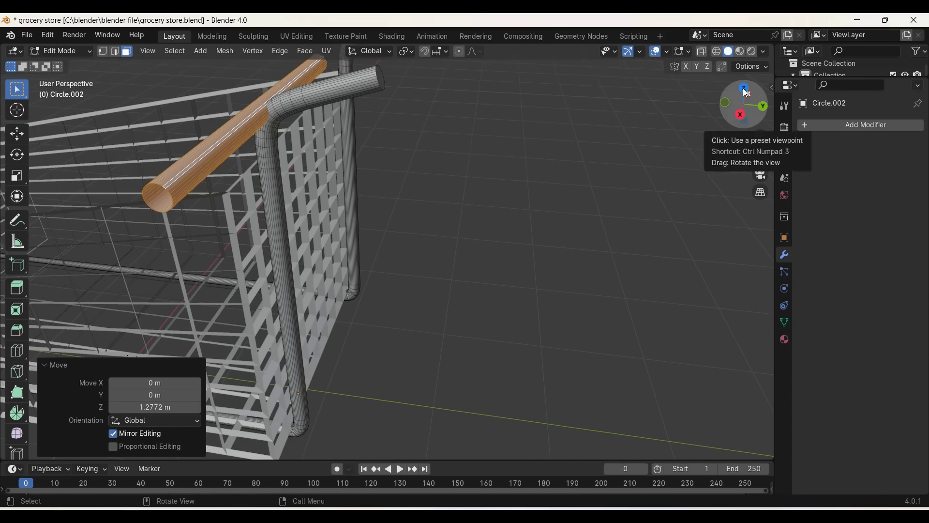
{"action": "left_click", "coordinate": [744, 88]}
{"action": "key", "text": "g"}
{"action": "key", "text": "x"}
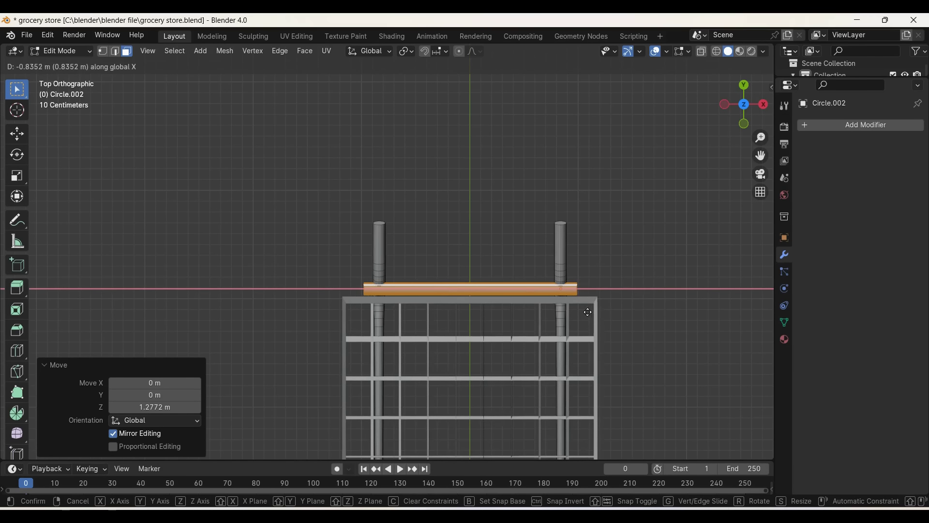
{"action": "left_click", "coordinate": [672, 329]}
{"action": "key", "text": "s"}
{"action": "key", "text": "x"}
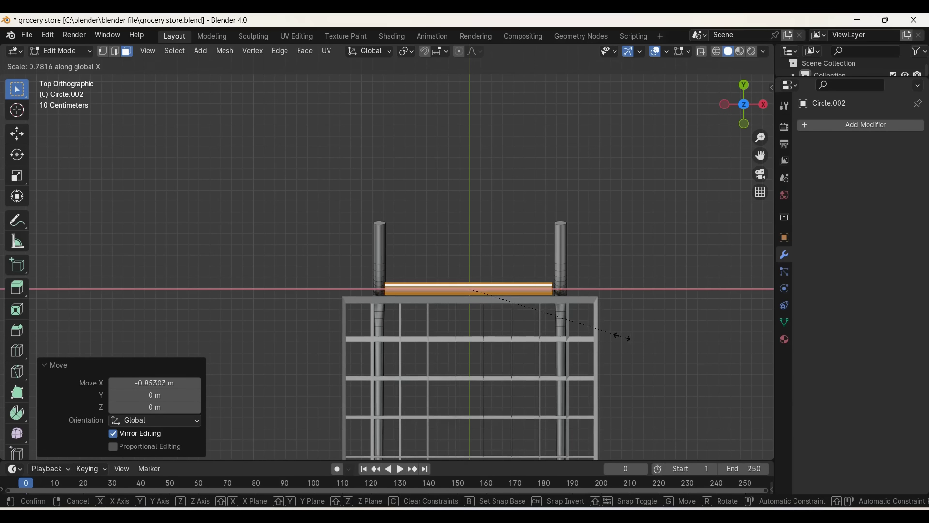
{"action": "left_click", "coordinate": [620, 335]}
Step: Align the bar with the posts along Y and set its height near the post tops
{"action": "key", "text": "g"}
{"action": "key", "text": "y"}
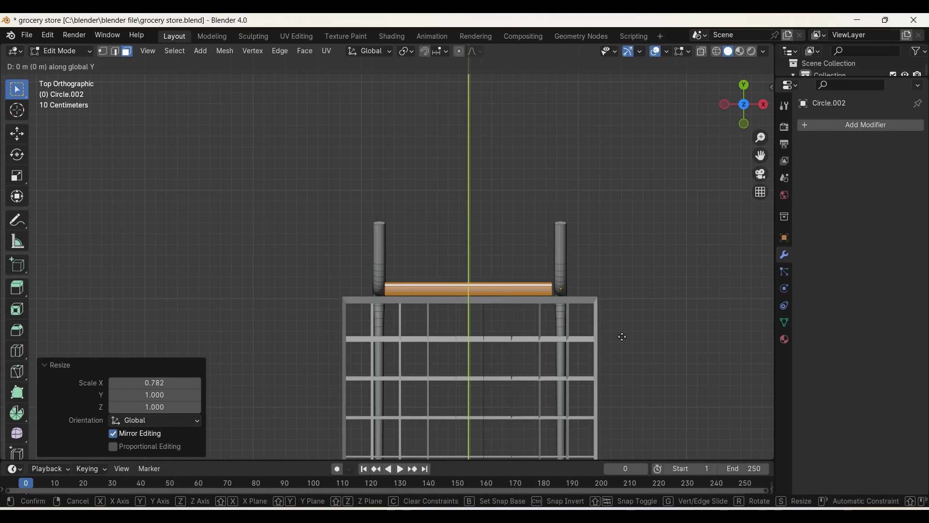
{"action": "left_click", "coordinate": [610, 256]}
{"action": "middle_click_drag", "start_coordinate": [611, 255], "coordinate": [660, 210]}
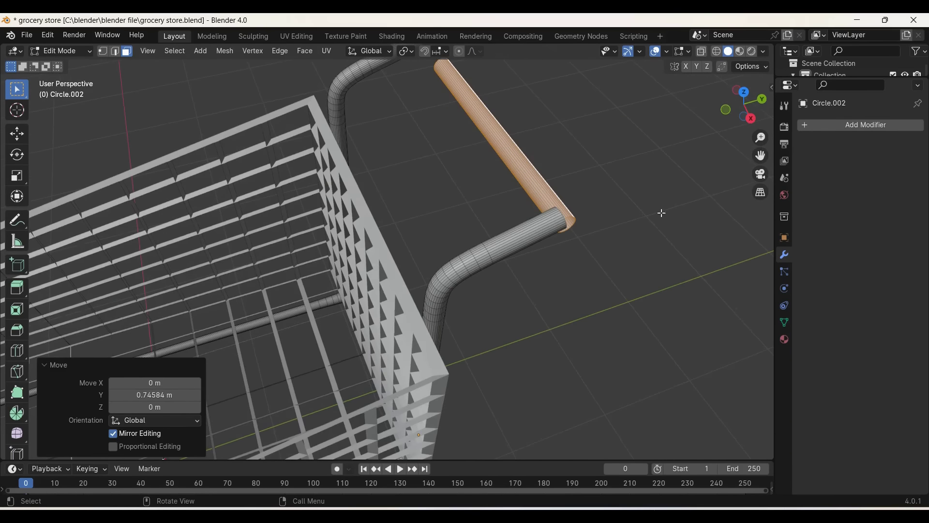
{"action": "left_click", "coordinate": [748, 95]}
{"action": "left_click_drag", "start_coordinate": [745, 121], "coordinate": [748, 110]}
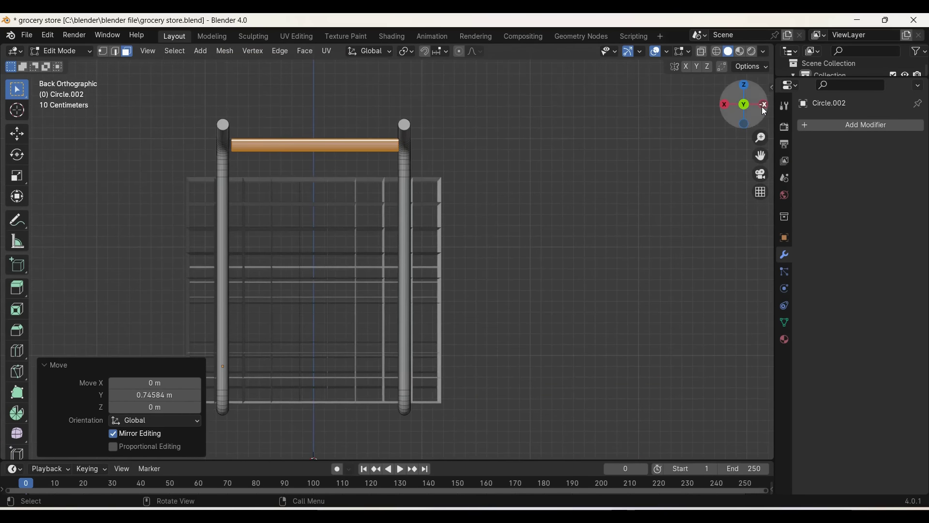
{"action": "left_click", "coordinate": [748, 110]}
{"action": "left_click", "coordinate": [763, 105]}
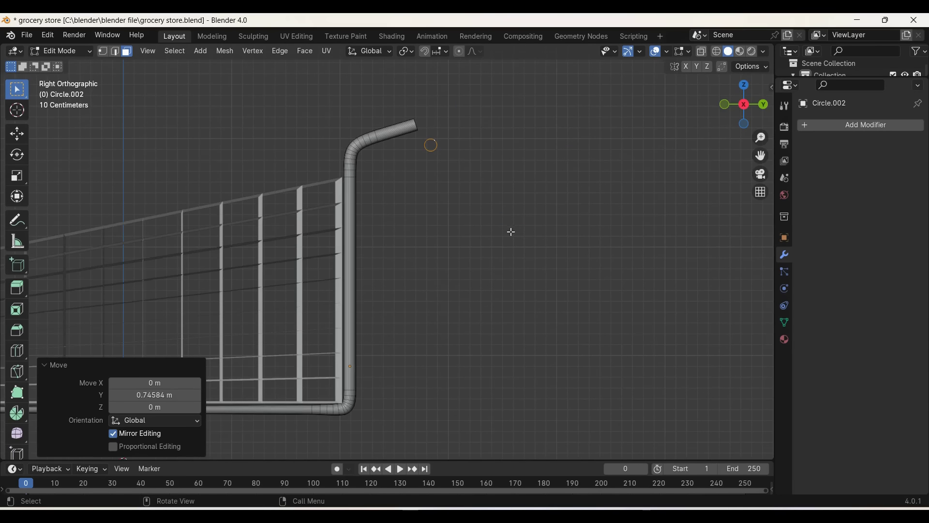
{"action": "key", "text": "g"}
{"action": "key", "text": "z"}
{"action": "left_click", "coordinate": [509, 206]}
{"action": "middle_click_drag", "start_coordinate": [509, 206], "coordinate": [511, 206]}
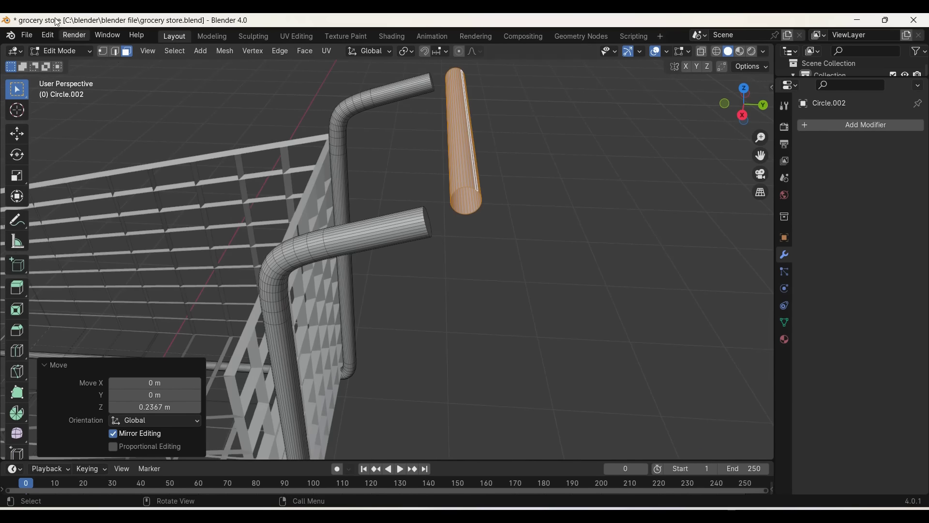
Step: Select the bar's open end loop and the post's end loop and bridge them
{"action": "left_click", "coordinate": [115, 51]}
{"action": "key", "text": "alt+a"}
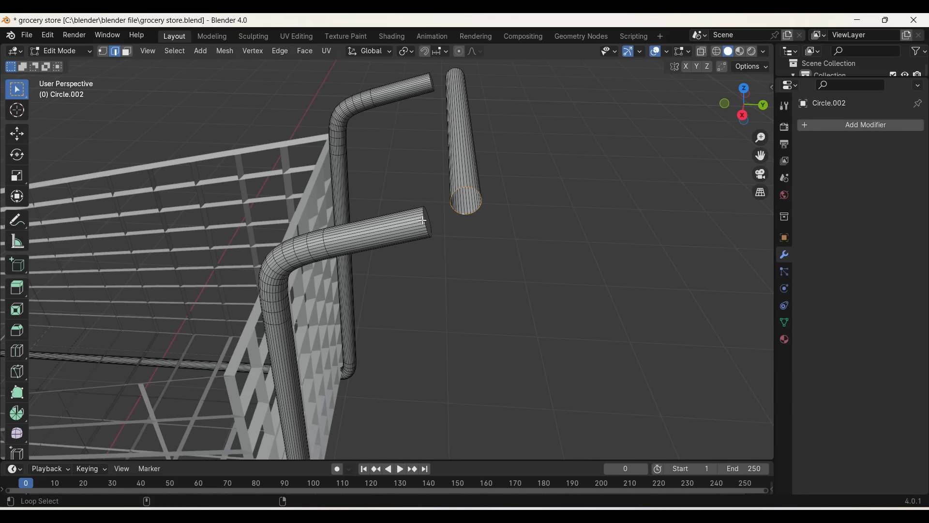
{"action": "scroll", "coordinate": [423, 220], "scroll_direction": "up", "scroll_amount": 2}
{"action": "scroll", "coordinate": [463, 211], "scroll_direction": "up", "scroll_amount": 2}
{"action": "left_click", "coordinate": [463, 212], "text": "alt"}
{"action": "left_click", "coordinate": [463, 208], "text": "alt+shift"}
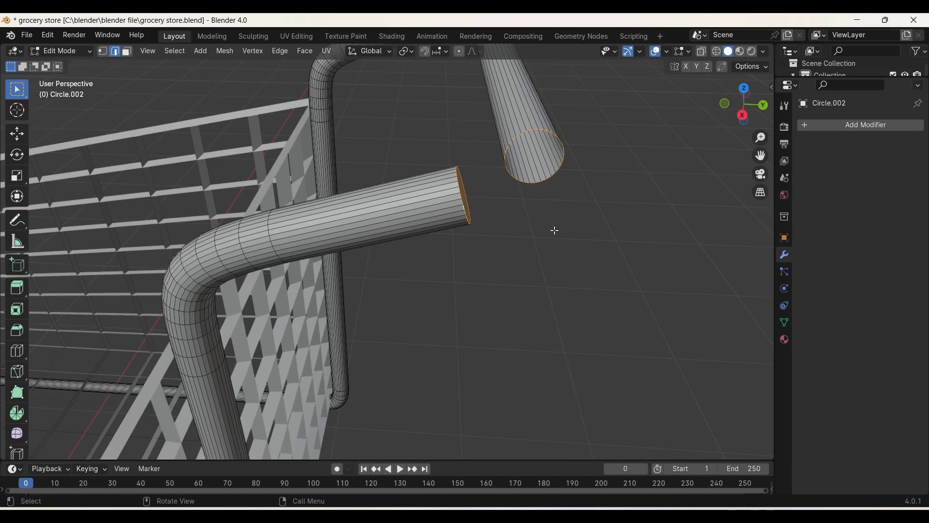
{"action": "key", "text": "ctrl+e"}
{"action": "left_click", "coordinate": [557, 195]}
Step: Set the bridge to 5 cuts for a rounded elbow, then deselect it
{"action": "left_click", "coordinate": [156, 395]}
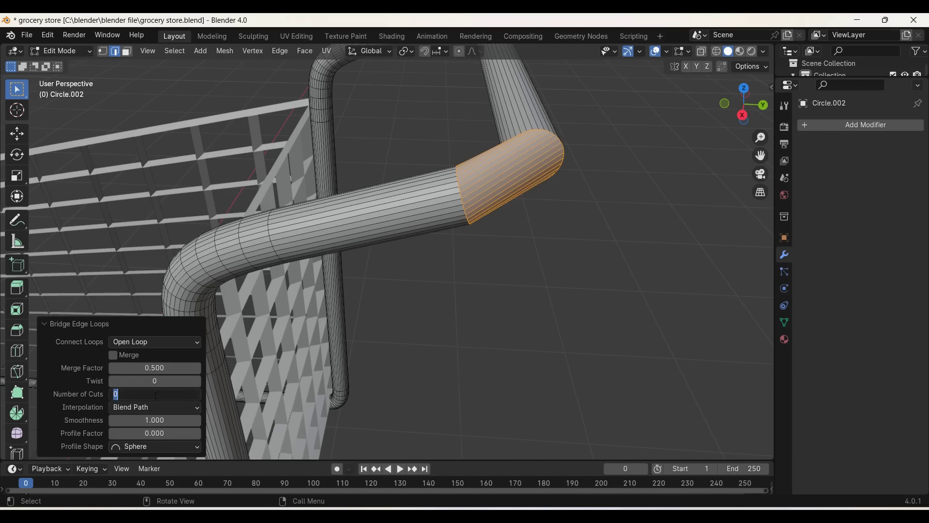
{"action": "key", "text": "Return"}
{"action": "left_click", "coordinate": [159, 395]}
{"action": "type", "text": "("}
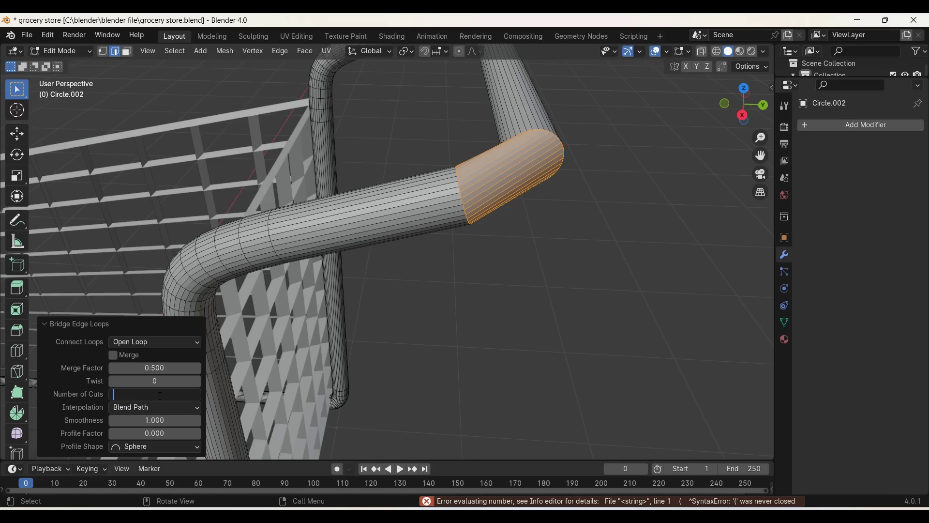
{"action": "key", "text": "Escape"}
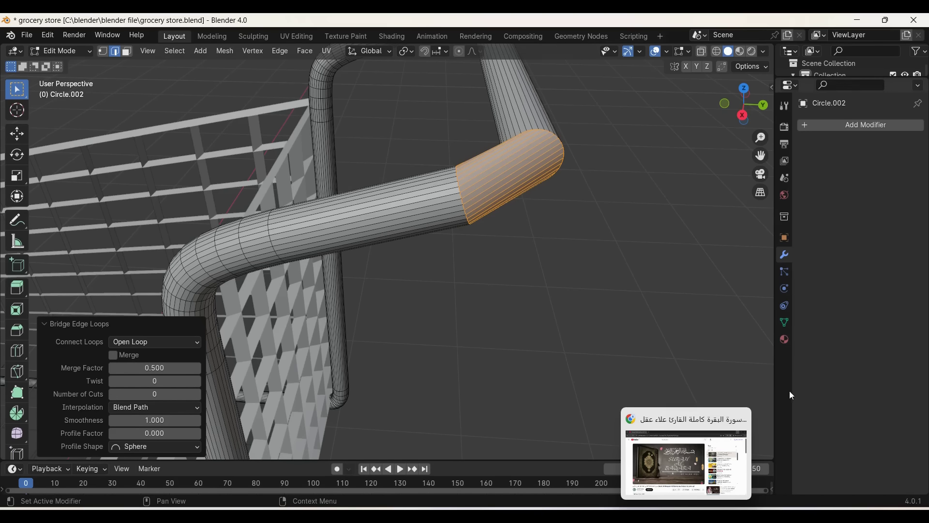
{"action": "type", "text": "5"}
{"action": "key", "text": "Return"}
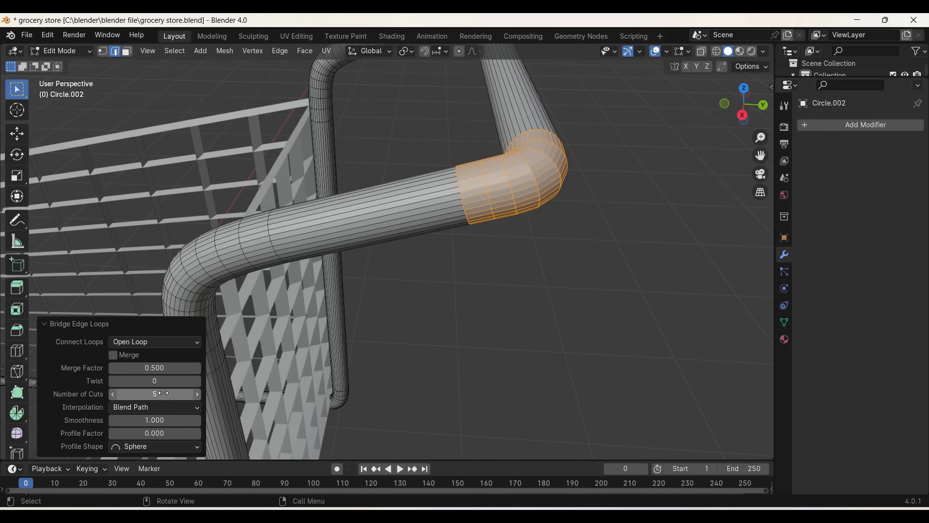
{"action": "left_click", "coordinate": [413, 380]}
{"action": "mouse_move", "coordinate": [413, 380]}
{"action": "middle_mouse_down"}
{"action": "mouse_move", "coordinate": [517, 332]}
{"action": "mouse_move", "coordinate": [494, 296]}
{"action": "middle_mouse_up"}
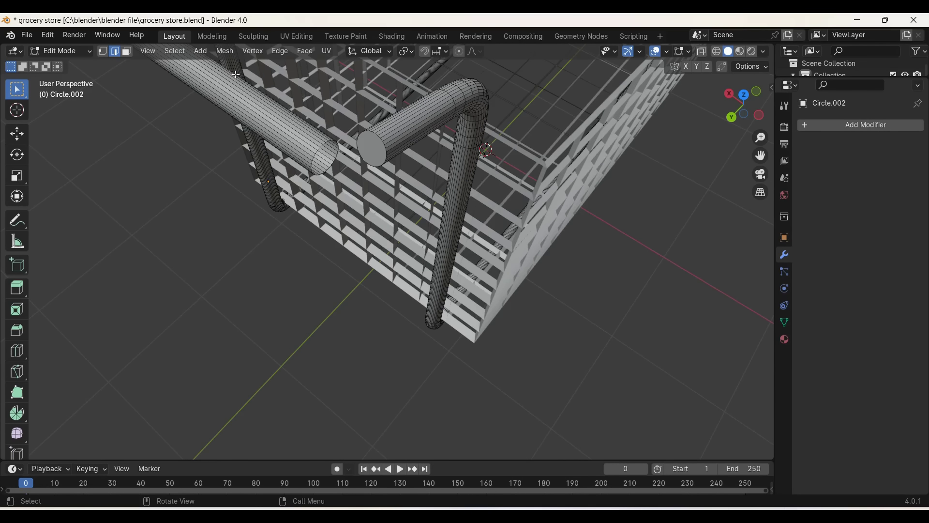
Step: Delete the pipe's end-cap face to open that tube end
{"action": "key", "text": "3"}
{"action": "left_click", "coordinate": [366, 145]}
{"action": "key", "text": "x"}
{"action": "left_click", "coordinate": [327, 174]}
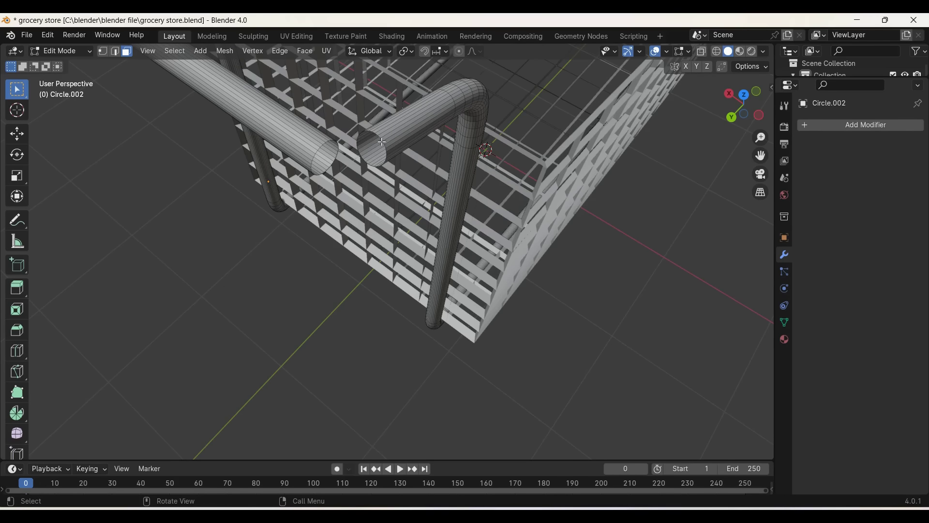
{"action": "middle_click_drag", "start_coordinate": [383, 141], "coordinate": [693, 208]}
{"action": "key", "text": "2"}
Step: Bridge the two facing pipe rims with 5 cuts and exit Edit Mode
{"action": "scroll", "coordinate": [693, 208], "scroll_direction": "up", "scroll_amount": 5}
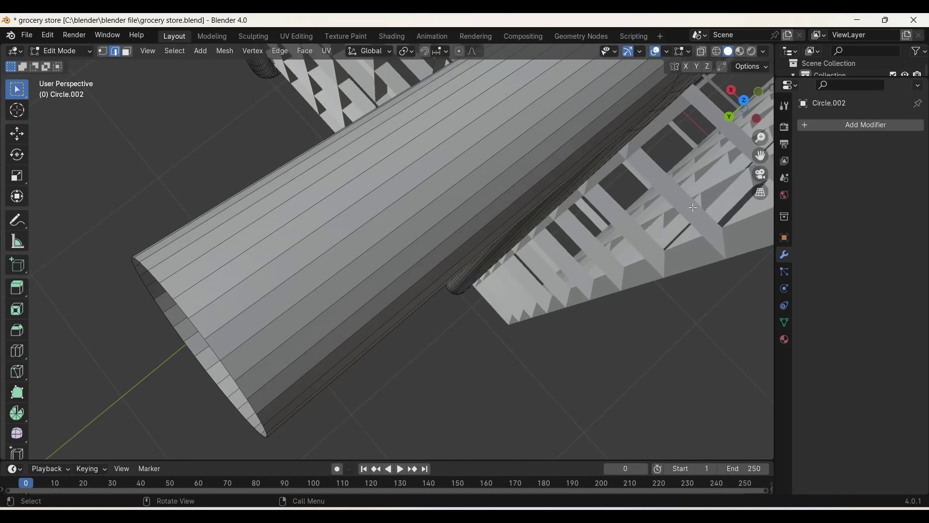
{"action": "left_click", "coordinate": [225, 365], "text": "alt"}
{"action": "scroll", "coordinate": [155, 313], "scroll_direction": "down", "scroll_amount": 3}
{"action": "left_click", "coordinate": [162, 317], "text": "alt"}
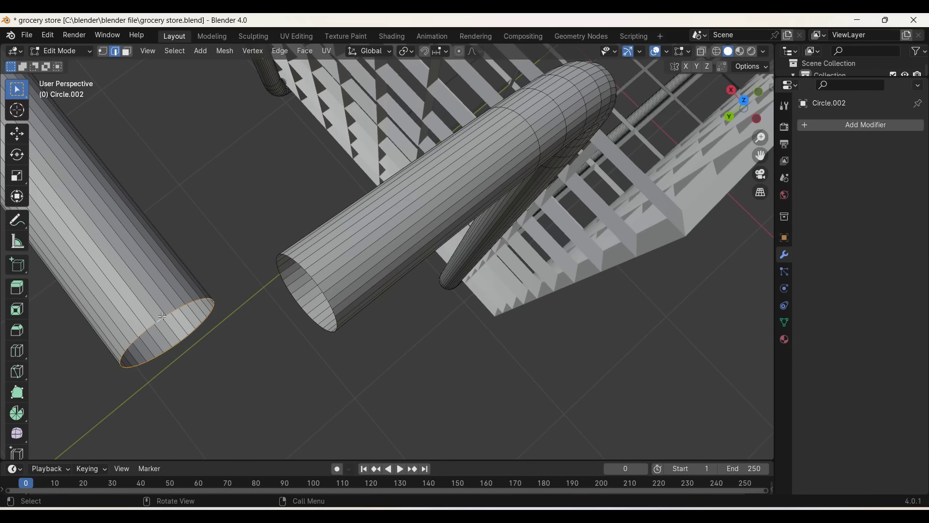
{"action": "left_click", "coordinate": [297, 261], "text": "alt+shift"}
{"action": "key", "text": "ctrl+e"}
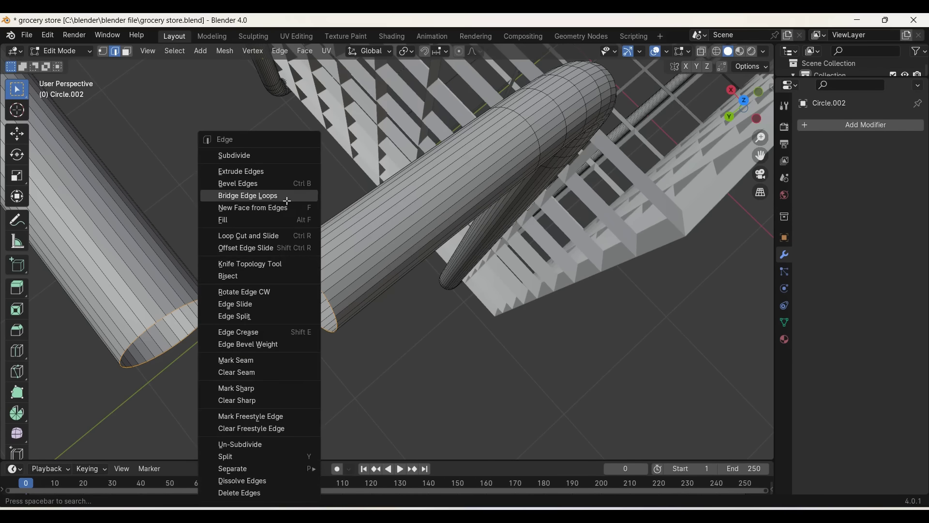
{"action": "left_click", "coordinate": [233, 195]}
{"action": "double_click", "coordinate": [157, 393]}
{"action": "key", "text": "Return"}
{"action": "mouse_move", "coordinate": [415, 389]}
{"action": "middle_mouse_down"}
{"action": "mouse_move", "coordinate": [393, 373]}
{"action": "mouse_move", "coordinate": [492, 381]}
{"action": "middle_mouse_up"}
{"action": "key", "text": "Tab"}
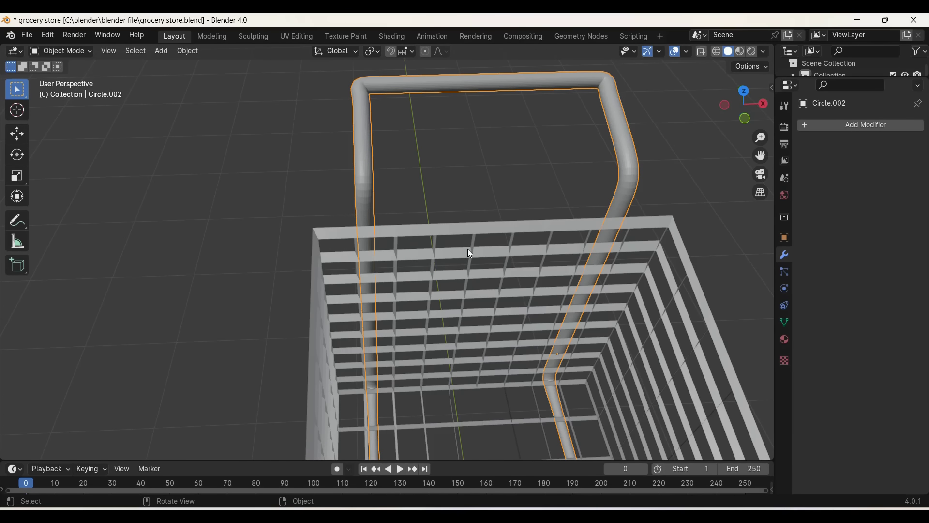
Step: Delete the handle's rounded corner bends in face-select mode
{"action": "key", "text": "Tab"}
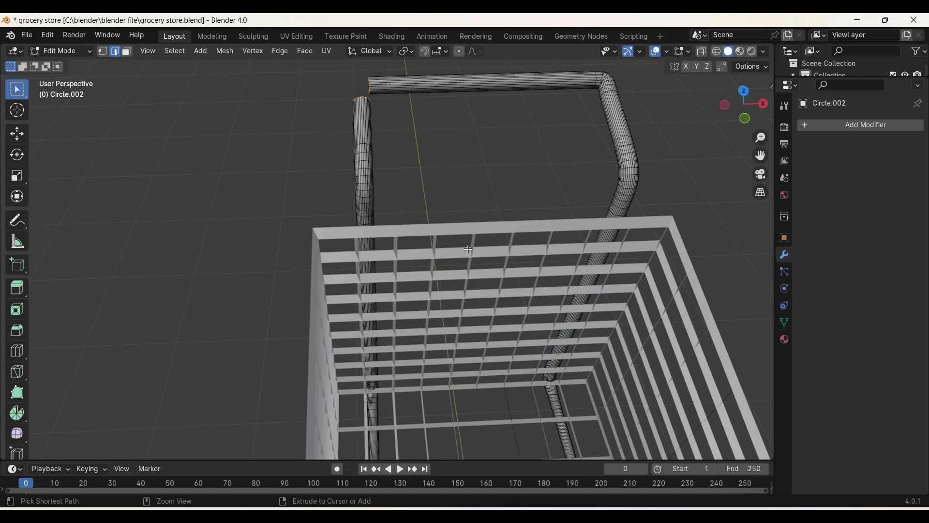
{"action": "key", "text": "3"}
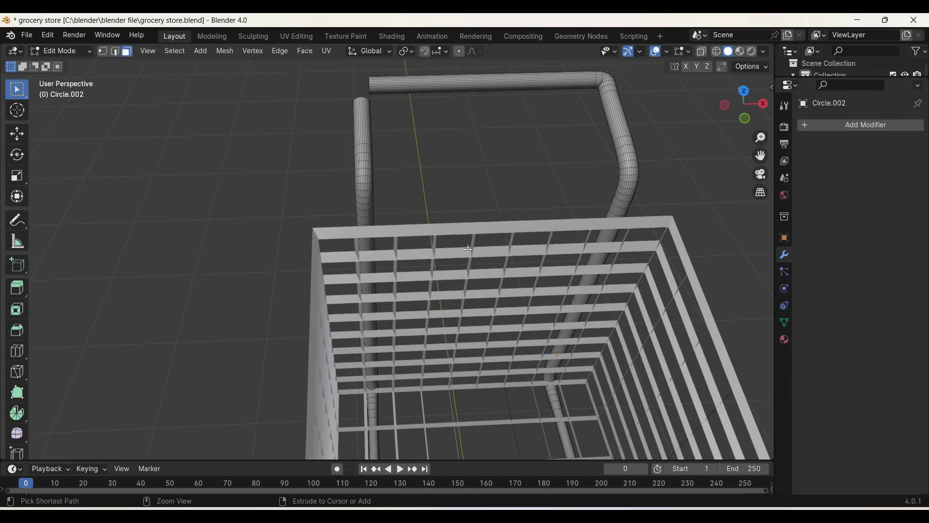
{"action": "key", "text": "ctrl+z"}
{"action": "key", "text": "ctrl+z"}
{"action": "key", "text": "ctrl+z"}
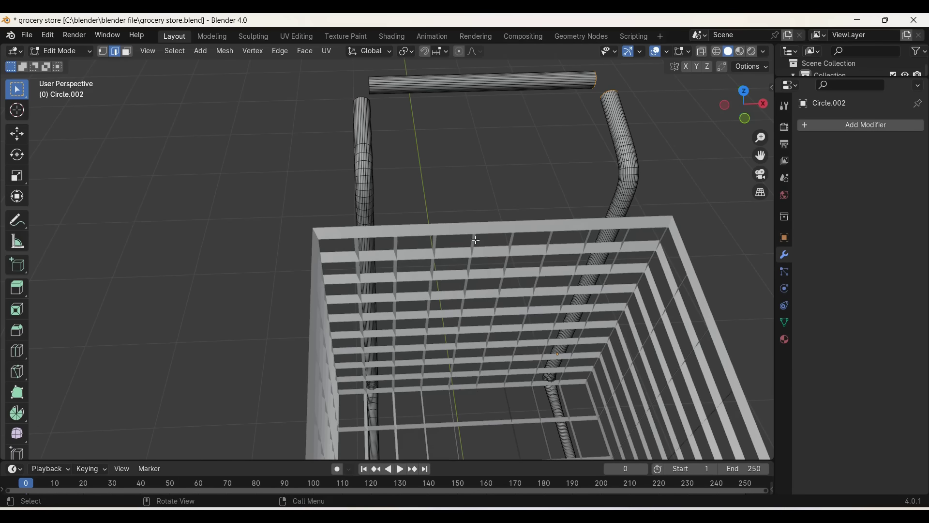
{"action": "key", "text": "ctrl+z"}
Step: Scale the top push-bar along X to 0.930 of its width
{"action": "key", "text": "a"}
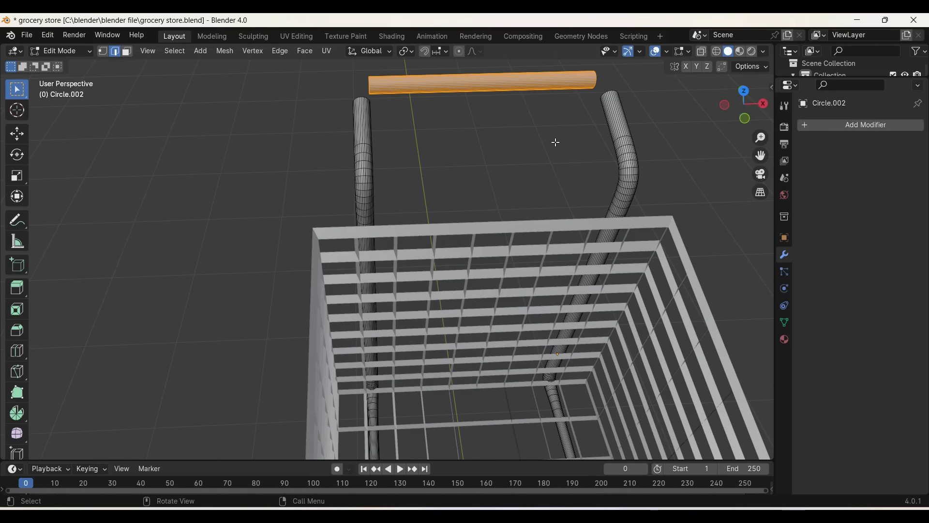
{"action": "key", "text": "s"}
{"action": "key", "text": "x"}
{"action": "left_click", "coordinate": [552, 138]}
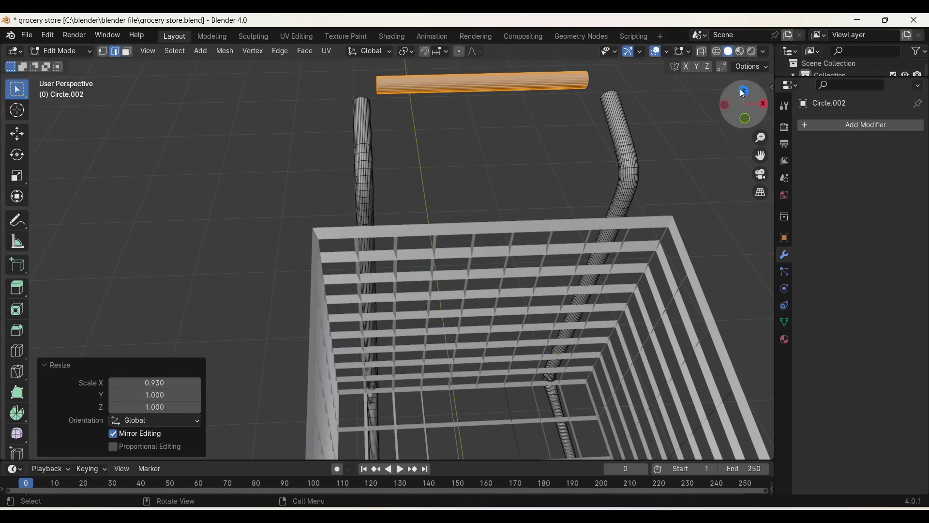
Step: Check the shortened bar from the back view and recentre it between the posts along X
{"action": "left_click", "coordinate": [743, 93]}
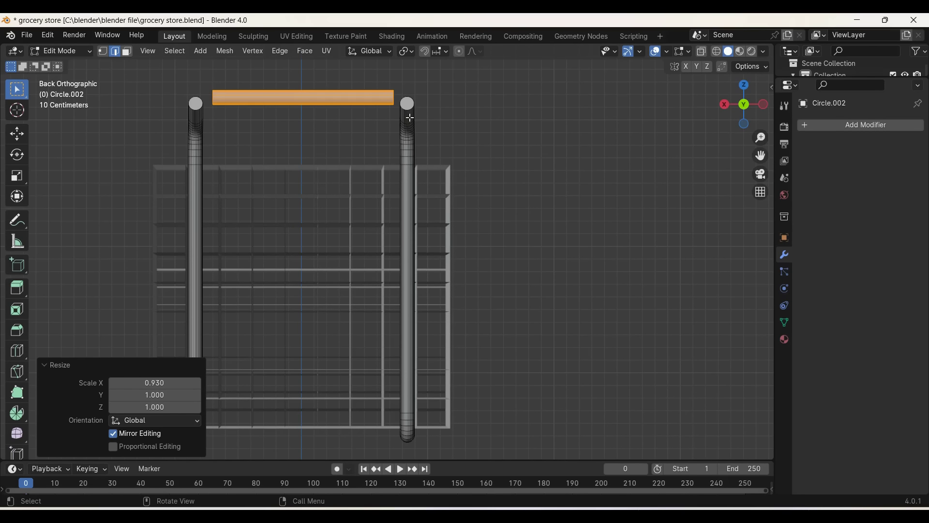
{"action": "mouse_move", "coordinate": [410, 119]}
{"action": "middle_mouse_down"}
{"action": "mouse_move", "coordinate": [361, 138]}
{"action": "mouse_move", "coordinate": [716, 71]}
{"action": "middle_mouse_up"}
{"action": "left_click_drag", "start_coordinate": [716, 70], "coordinate": [726, 95]}
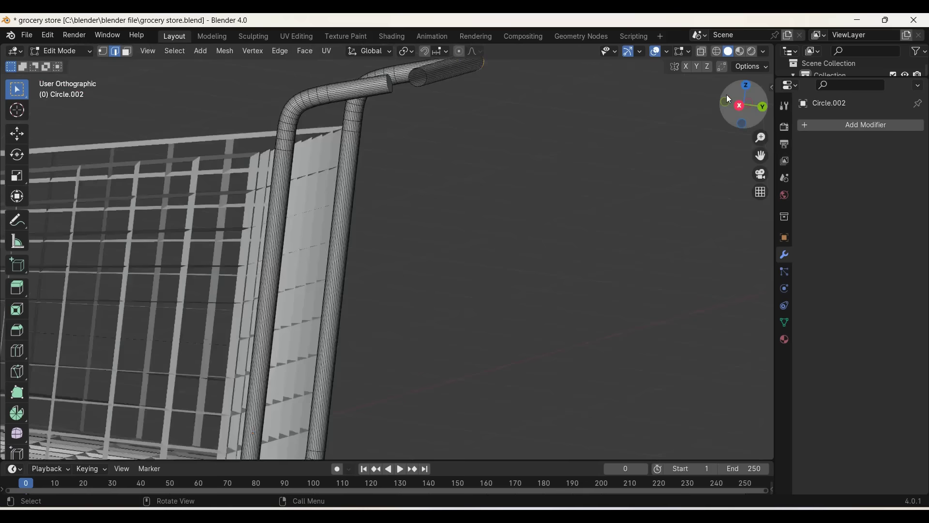
{"action": "left_click", "coordinate": [743, 99]}
{"action": "scroll", "coordinate": [611, 162], "scroll_direction": "down", "scroll_amount": 2}
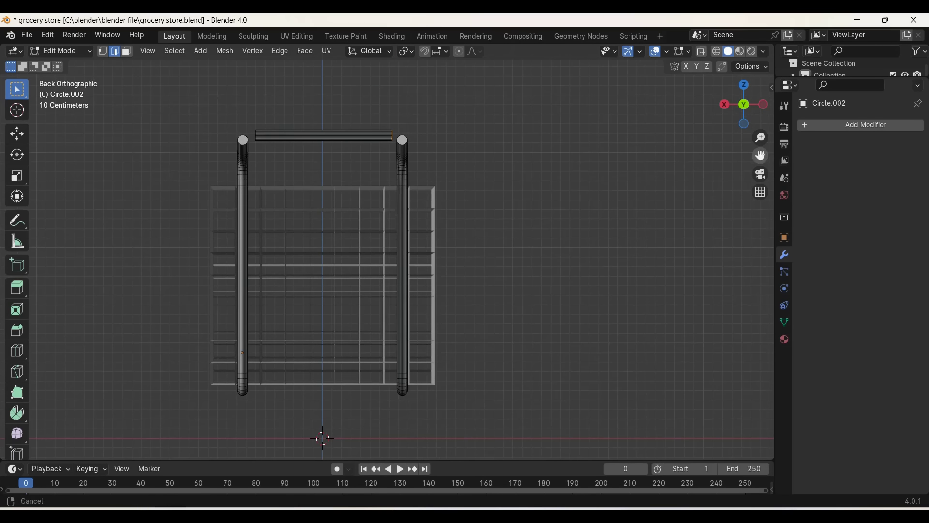
{"action": "scroll", "coordinate": [581, 191], "scroll_direction": "up", "scroll_amount": 2}
{"action": "scroll", "coordinate": [479, 227], "scroll_direction": "up", "scroll_amount": 1}
{"action": "key", "text": "g"}
{"action": "key", "text": "x"}
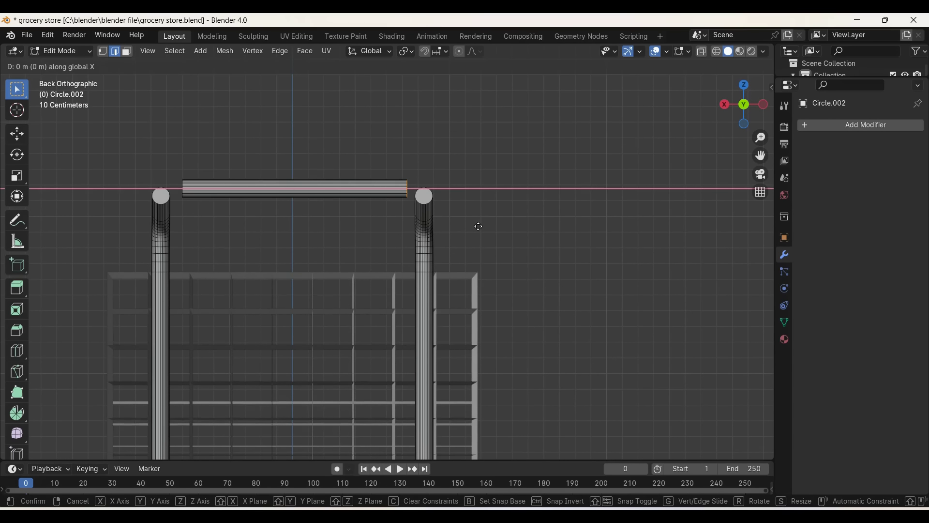
{"action": "left_click", "coordinate": [470, 228]}
Step: Delete the top cap faces of both handle posts
{"action": "left_click", "coordinate": [425, 195]}
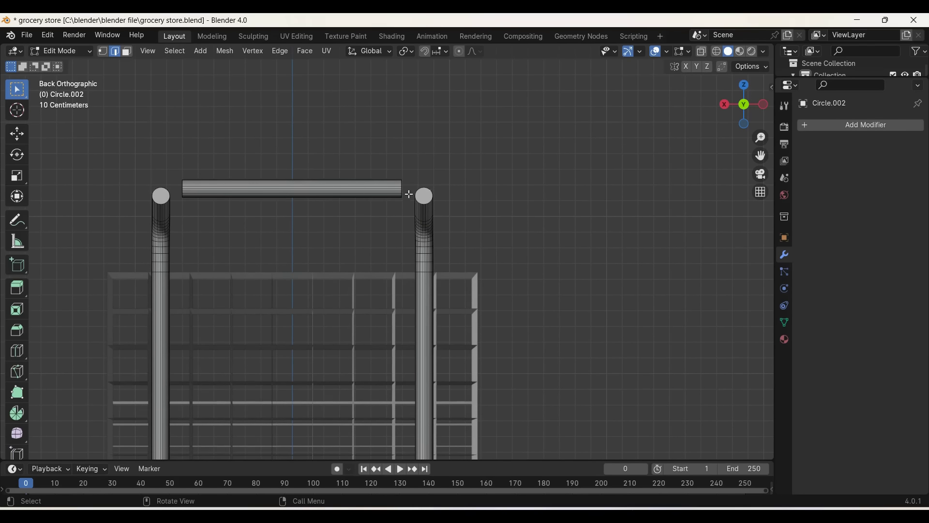
{"action": "left_click", "coordinate": [128, 52]}
{"action": "left_click", "coordinate": [166, 194], "text": "shift"}
{"action": "key", "text": "x"}
{"action": "left_click", "coordinate": [145, 195]}
Step: Select the open top rim of the right post in edge mode, from the back view
{"action": "middle_click_drag", "start_coordinate": [402, 184], "coordinate": [401, 184]}
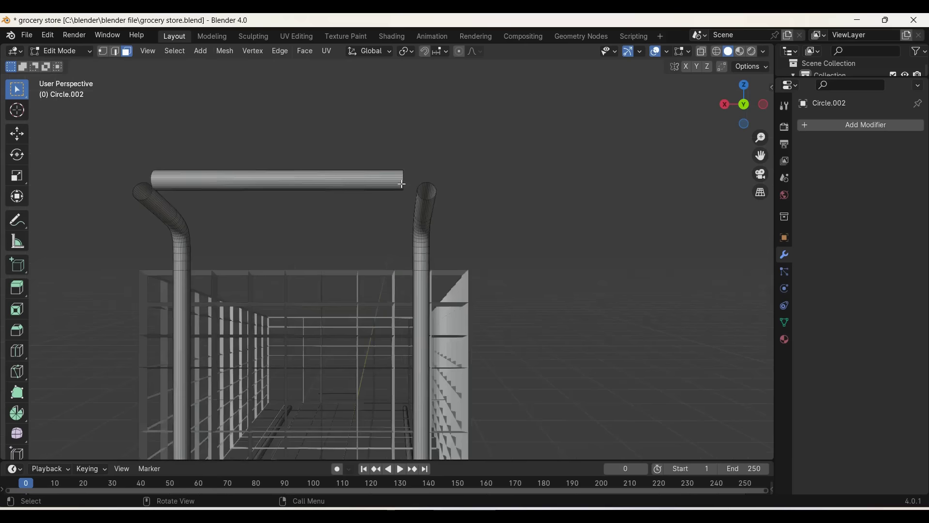
{"action": "scroll", "coordinate": [402, 184], "scroll_direction": "up", "scroll_amount": 3}
{"action": "left_click", "coordinate": [745, 104]}
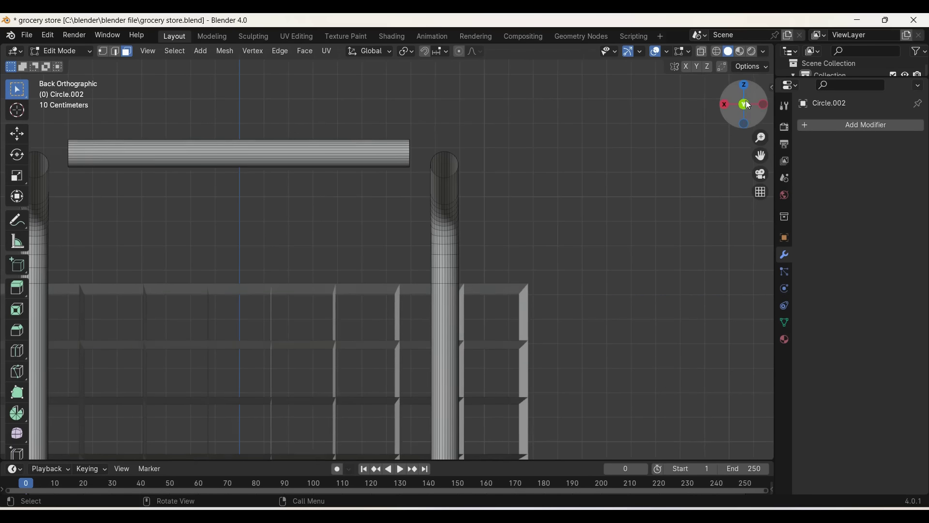
{"action": "left_click", "coordinate": [453, 171]}
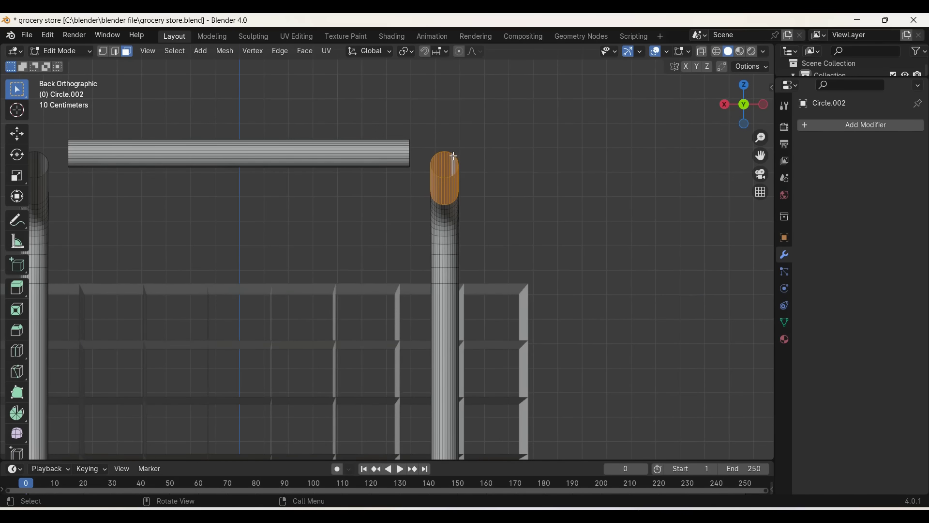
{"action": "left_click", "coordinate": [115, 50]}
{"action": "left_click", "coordinate": [441, 154], "text": "alt"}
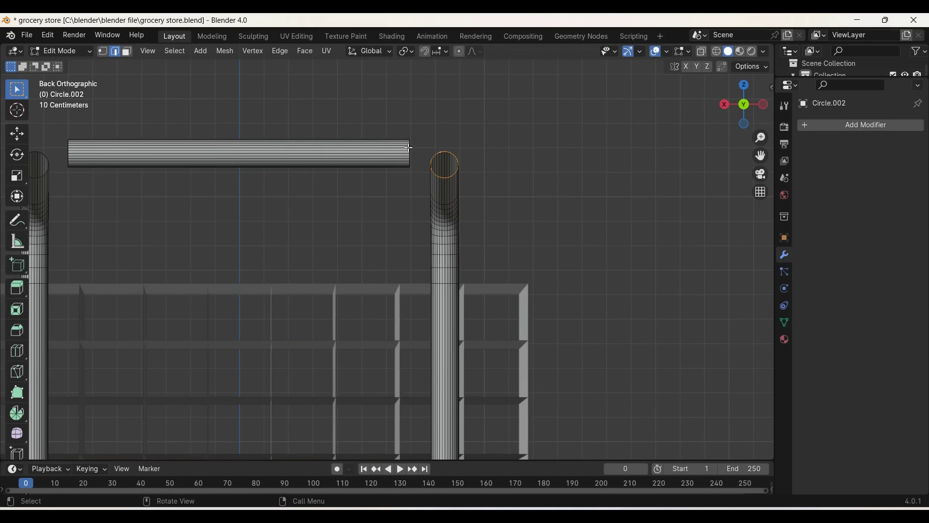
{"action": "left_click_drag", "start_coordinate": [747, 113], "coordinate": [743, 97]}
{"action": "left_click", "coordinate": [745, 105]}
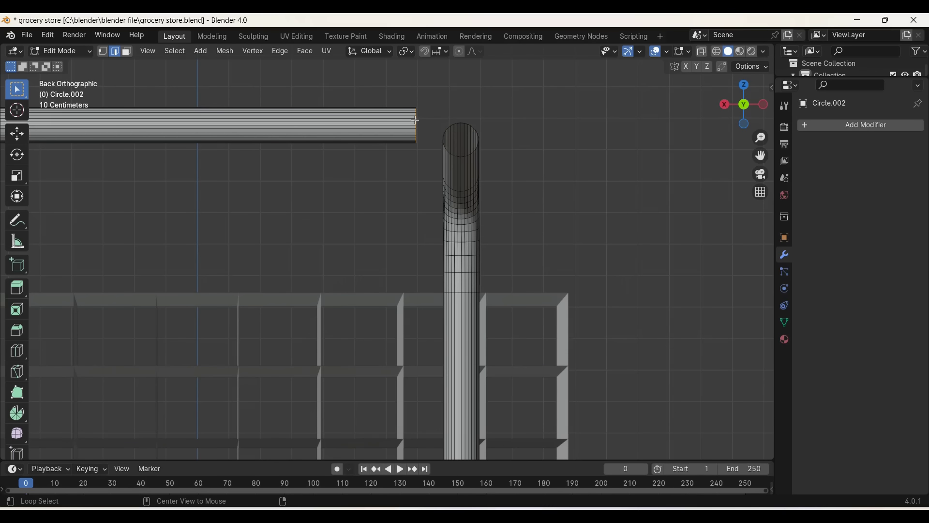
Step: Bridge the right bar end to its post rim with a 5-cut rounded bend
{"action": "left_click", "coordinate": [452, 123], "text": "alt+shift"}
{"action": "key", "text": "ctrl+e"}
{"action": "left_click", "coordinate": [452, 123]}
{"action": "left_click", "coordinate": [148, 393]}
{"action": "type", "text": "5"}
{"action": "key", "text": "Return"}
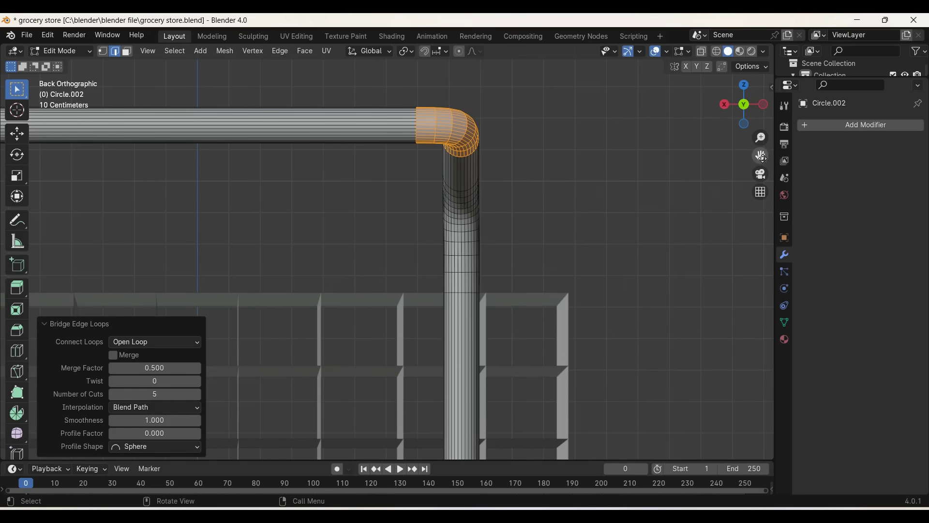
Step: Bridge the left bar end to its post with a 5-cut bend as well
{"action": "left_click_drag", "start_coordinate": [762, 157], "coordinate": [235, 155]}
{"action": "key", "text": "alt+a"}
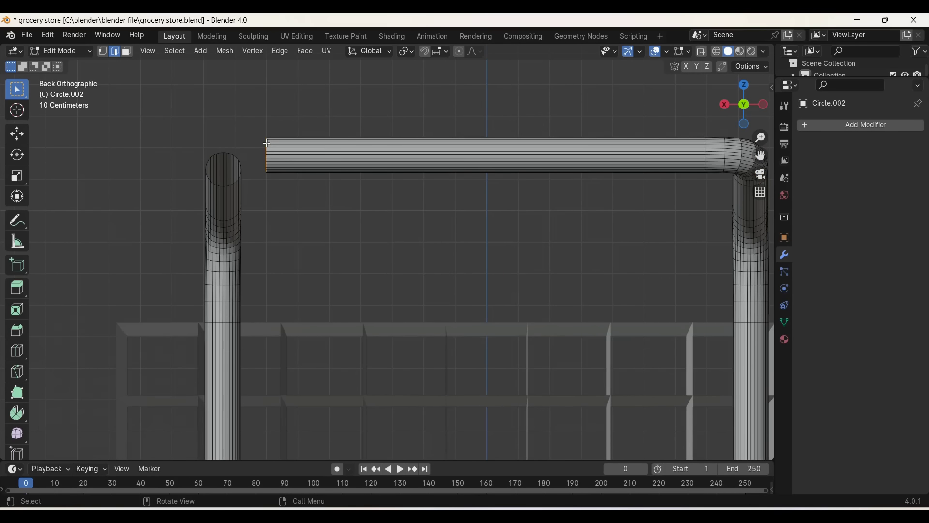
{"action": "key", "text": "ctrl+e"}
{"action": "left_click", "coordinate": [237, 156]}
{"action": "left_click", "coordinate": [148, 393]}
{"action": "key", "text": "Return"}
Step: Apply Shade Smooth to the handle in Object Mode
{"action": "key", "text": "Tab"}
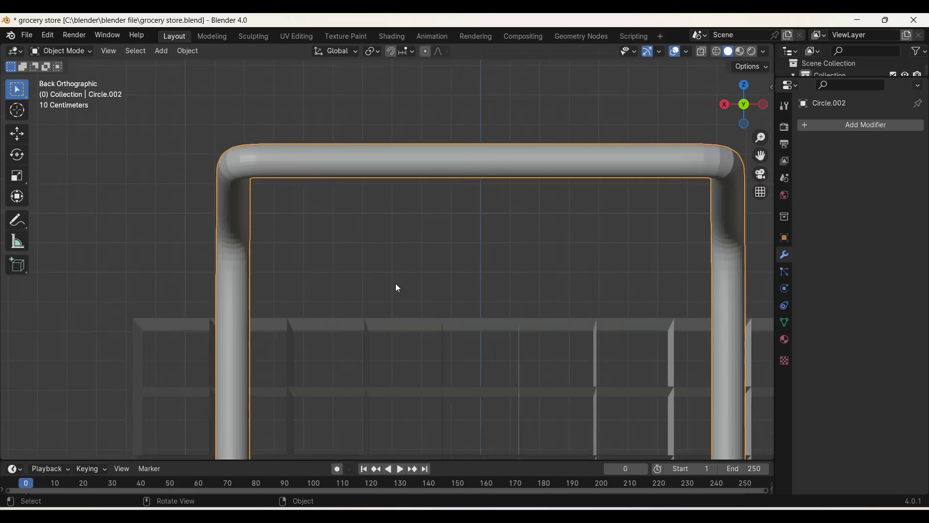
{"action": "scroll", "coordinate": [396, 283], "scroll_direction": "down", "scroll_amount": 3}
{"action": "mouse_move", "coordinate": [396, 283]}
{"action": "middle_mouse_down"}
{"action": "mouse_move", "coordinate": [448, 375]}
{"action": "mouse_move", "coordinate": [442, 352]}
{"action": "middle_mouse_up"}
{"action": "right_click", "coordinate": [398, 285]}
{"action": "left_click", "coordinate": [398, 263]}
{"action": "mouse_move", "coordinate": [770, 173]}
{"action": "middle_mouse_down"}
{"action": "mouse_move", "coordinate": [475, 370]}
{"action": "mouse_move", "coordinate": [608, 321]}
{"action": "mouse_move", "coordinate": [653, 326]}
{"action": "mouse_move", "coordinate": [636, 321]}
{"action": "mouse_move", "coordinate": [706, 292]}
{"action": "middle_mouse_up"}
{"action": "key", "text": "Tab"}
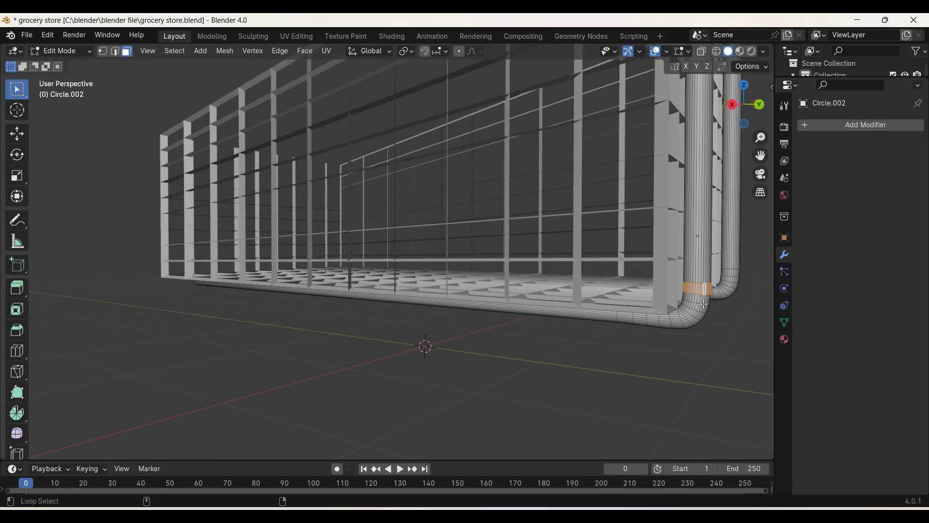
Step: In Right view, duplicate the runner and bend into Circle.003, moved 0.18255 m down along Z
{"action": "left_click", "coordinate": [732, 104]}
{"action": "left_click", "coordinate": [650, 294], "text": "alt+shift"}
{"action": "left_click", "coordinate": [649, 301], "text": "alt+shift"}
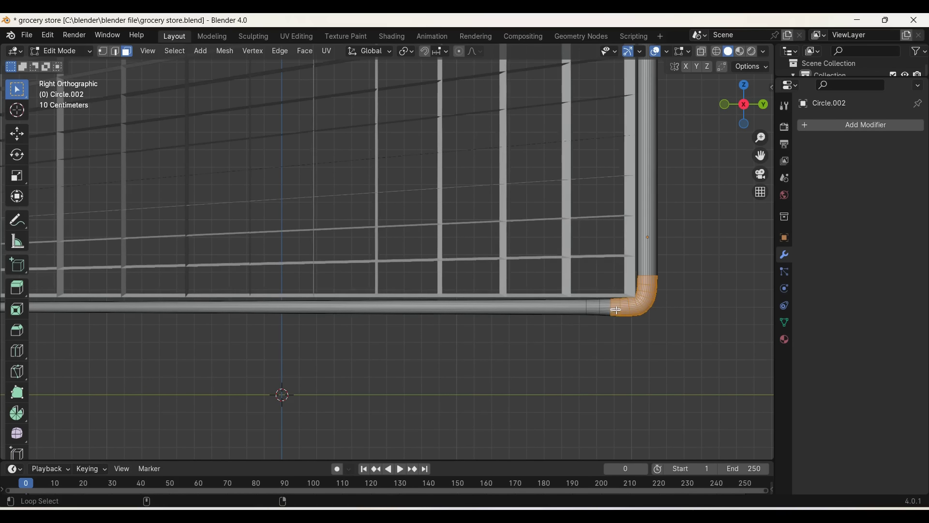
{"action": "left_click", "coordinate": [566, 307], "text": "alt+shift"}
{"action": "key", "text": "shift+d"}
{"action": "right_click", "coordinate": [569, 312]}
{"action": "key", "text": "Tab"}
{"action": "key", "text": "shift+d"}
{"action": "key", "text": "z"}
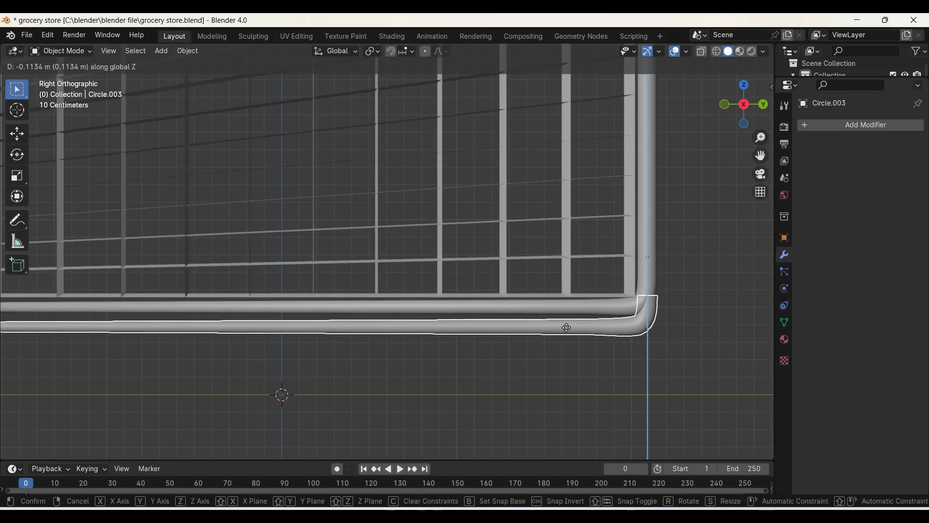
{"action": "left_click", "coordinate": [568, 338]}
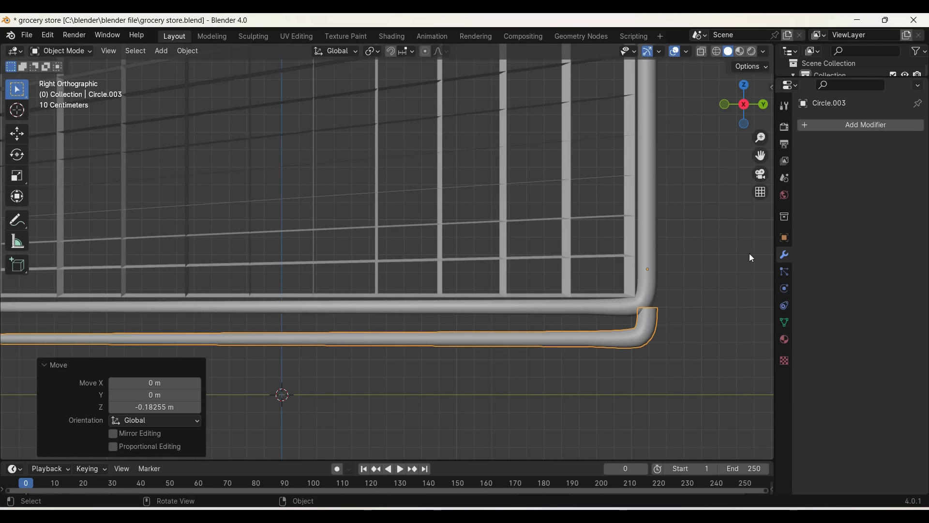
Step: Add a Mirror modifier to the runner, using the basket cube as mirror object
{"action": "left_click", "coordinate": [837, 126]}
{"action": "type", "text": "m"}
{"action": "key", "text": "Return"}
{"action": "left_click", "coordinate": [902, 206]}
{"action": "left_click", "coordinate": [646, 182]}
{"action": "middle_click_drag", "start_coordinate": [663, 348], "coordinate": [569, 334]}
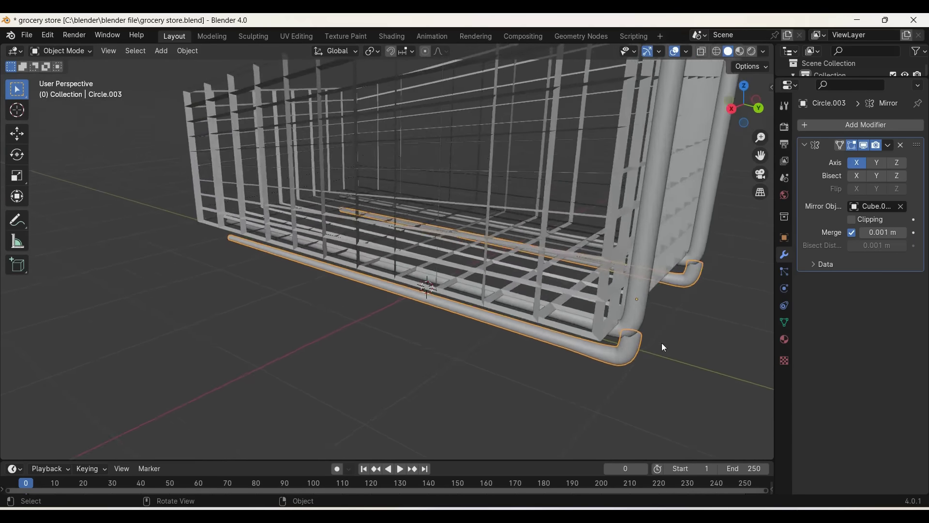
Step: Raise the runner's bend edge loop 0.214 m along Z
{"action": "key", "text": "Tab"}
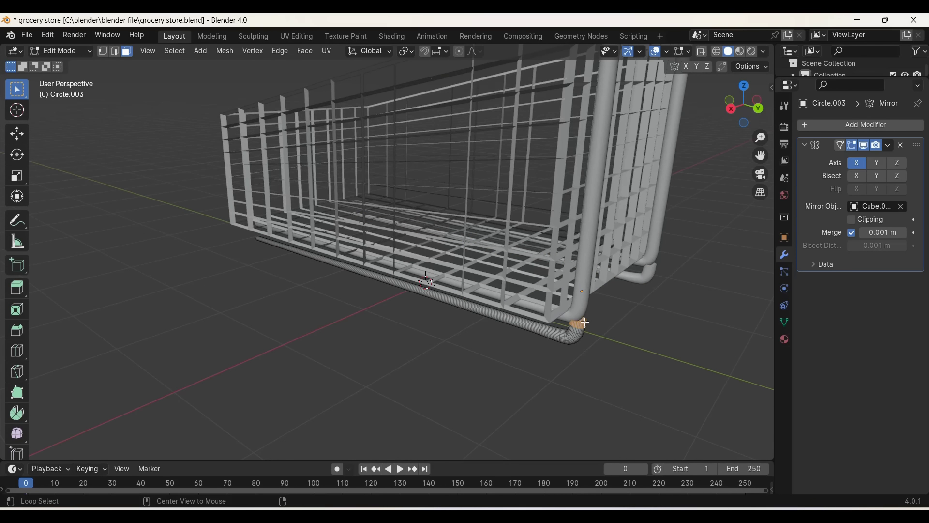
{"action": "key", "text": "2"}
{"action": "middle_click_drag", "start_coordinate": [73, 108], "coordinate": [621, 376]}
{"action": "scroll", "coordinate": [621, 376], "scroll_direction": "up", "scroll_amount": 3}
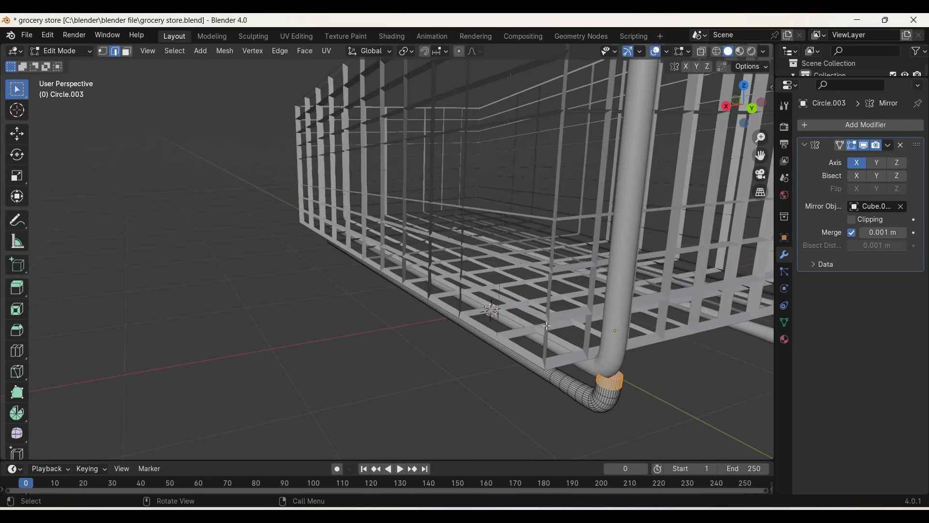
{"action": "key", "text": "alt+a"}
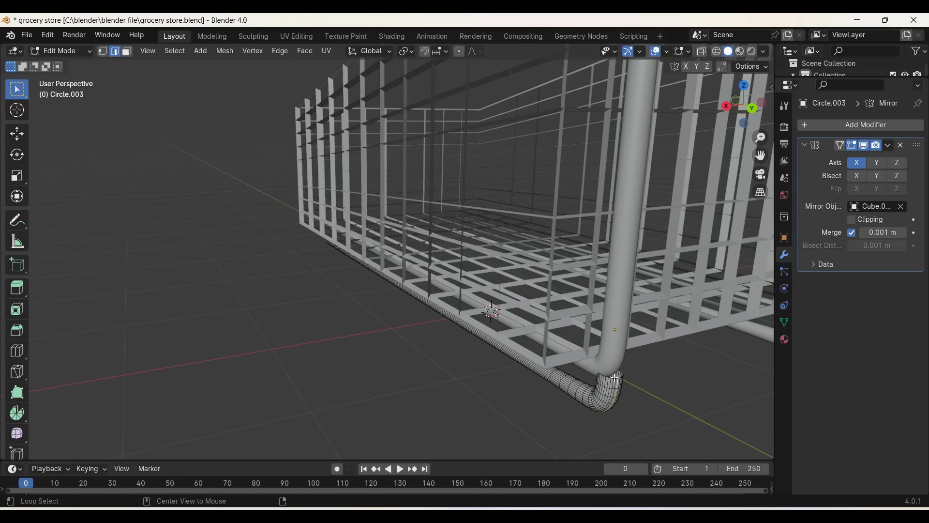
{"action": "key", "text": "g"}
{"action": "key", "text": "z"}
{"action": "left_click", "coordinate": [656, 363]}
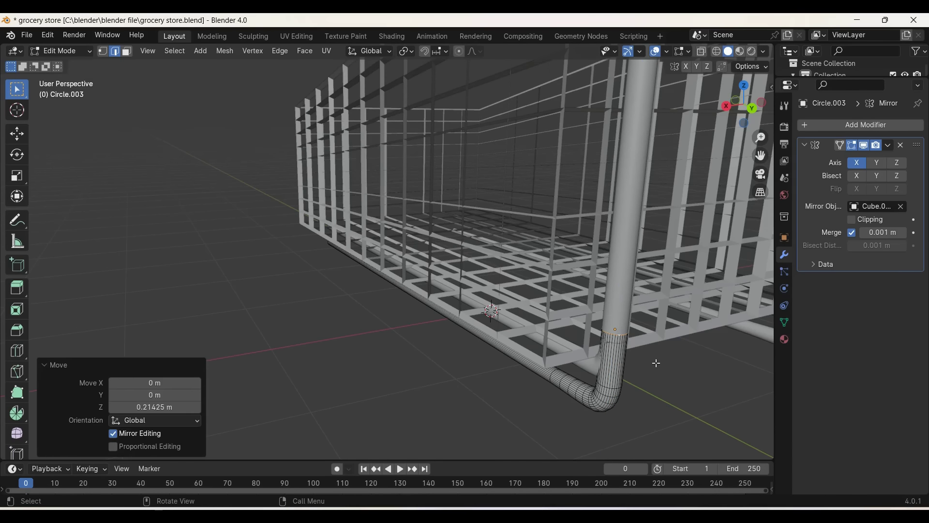
Step: Select the basket object and enter its Edit Mode for a front-on view
{"action": "key", "text": "Tab"}
{"action": "left_click", "coordinate": [653, 332]}
{"action": "middle_click_drag", "start_coordinate": [653, 332], "coordinate": [655, 393]}
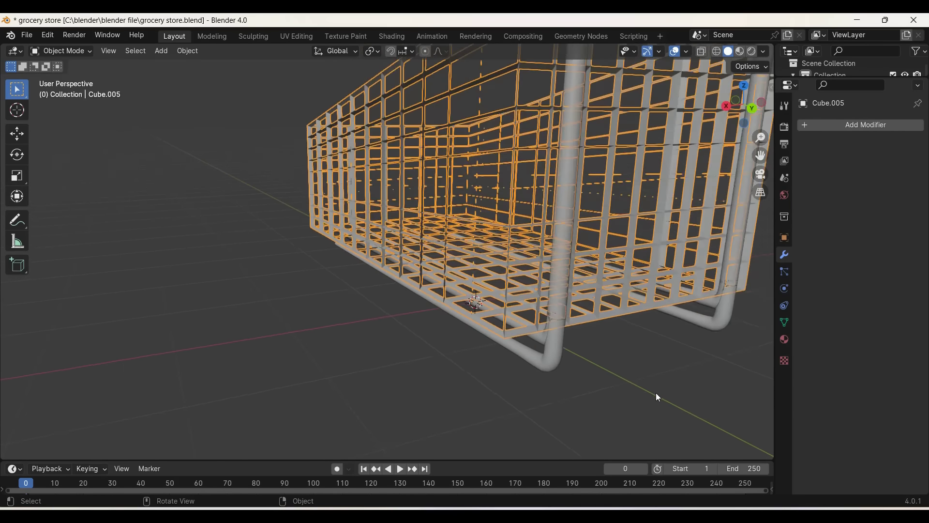
{"action": "scroll", "coordinate": [655, 393], "scroll_direction": "down", "scroll_amount": 2}
{"action": "key", "text": "Tab"}
{"action": "middle_click_drag", "start_coordinate": [593, 323], "coordinate": [593, 315]}
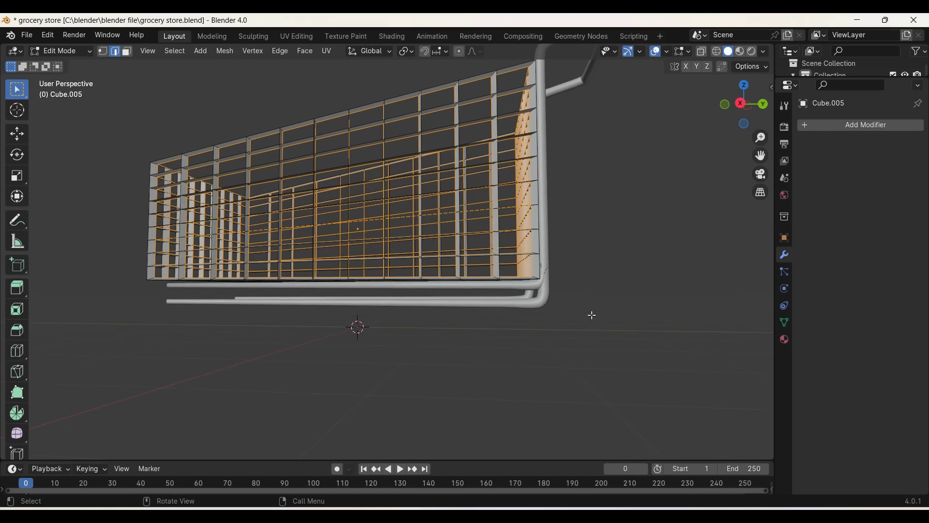
Step: Reselect the runner tube and raise its vertices along Z
{"action": "left_click", "coordinate": [536, 308]}
{"action": "key", "text": "Tab"}
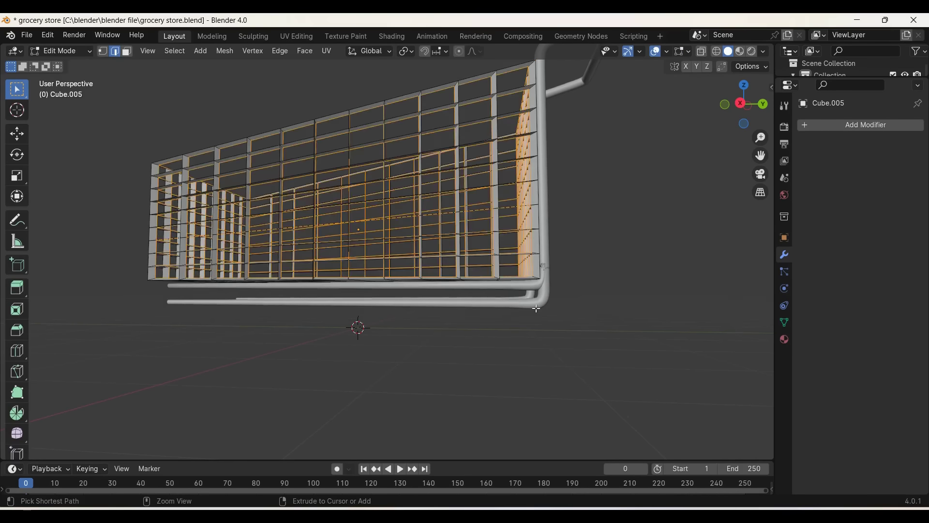
{"action": "left_click", "coordinate": [535, 308]}
{"action": "key", "text": "Tab"}
{"action": "key", "text": "g"}
{"action": "key", "text": "z"}
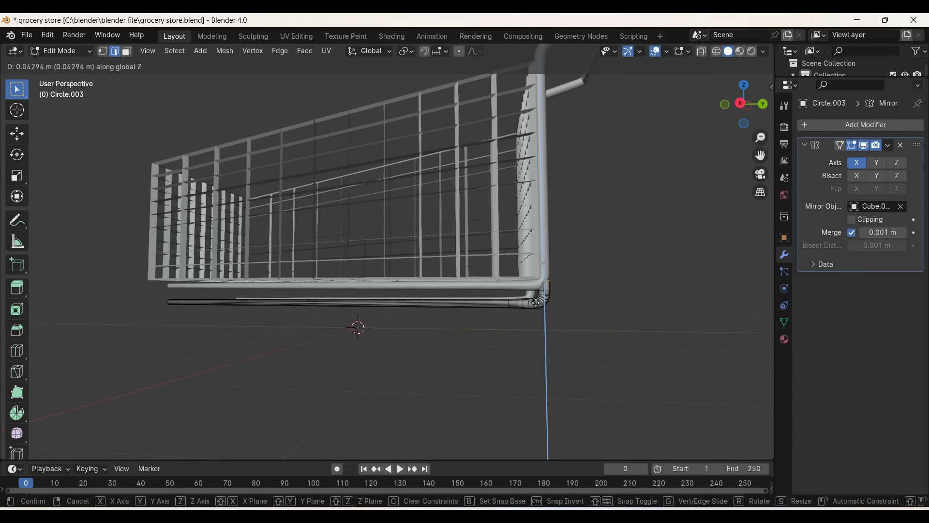
{"action": "left_click", "coordinate": [536, 300]}
{"action": "key", "text": "Tab"}
Step: Undo back to the runner tube and nudge its vertices slightly up along Z
{"action": "left_click", "coordinate": [423, 251]}
{"action": "key", "text": "Tab"}
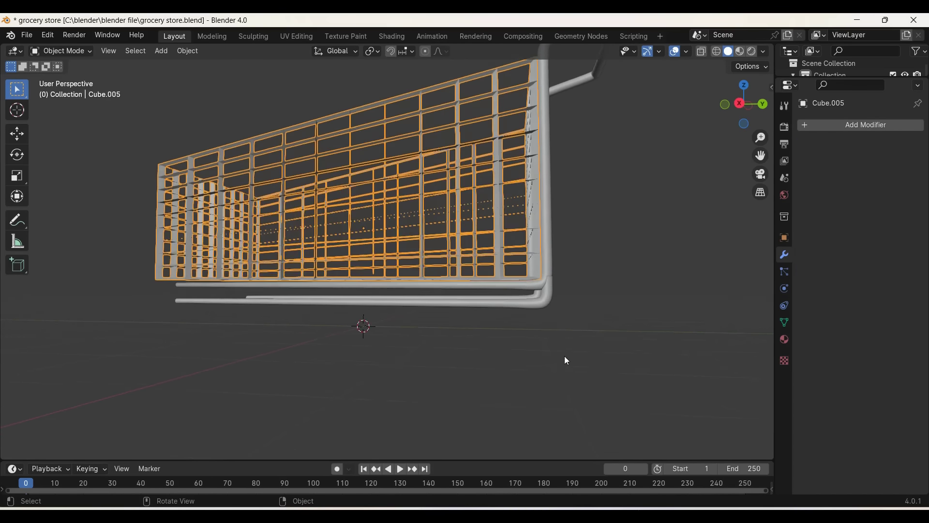
{"action": "middle_click_drag", "start_coordinate": [564, 356], "coordinate": [566, 356]}
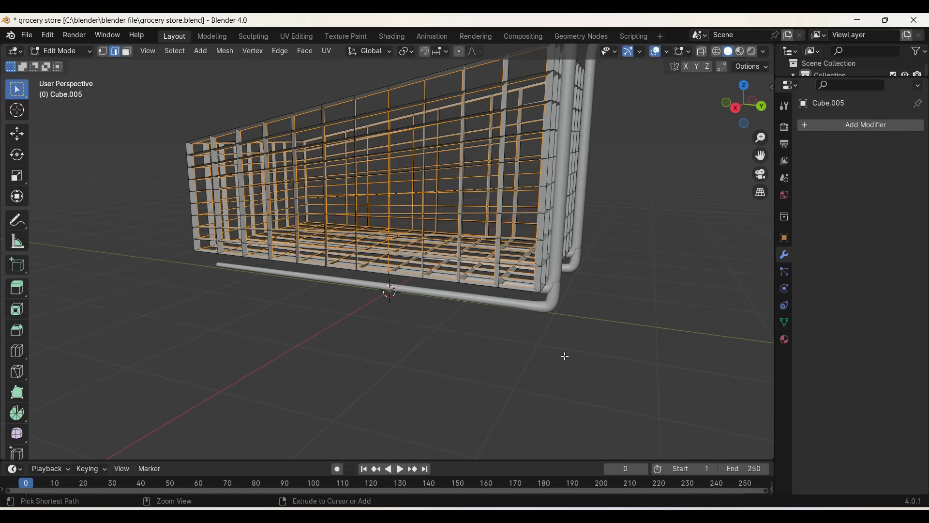
{"action": "key", "text": "ctrl+z"}
{"action": "key", "text": "ctrl+z"}
{"action": "key", "text": "ctrl+z"}
{"action": "key", "text": "g"}
{"action": "key", "text": "z"}
{"action": "left_click", "coordinate": [592, 333]}
{"action": "middle_click_drag", "start_coordinate": [592, 333], "coordinate": [609, 322]}
{"action": "key", "text": "Tab"}
{"action": "key", "text": "Tab"}
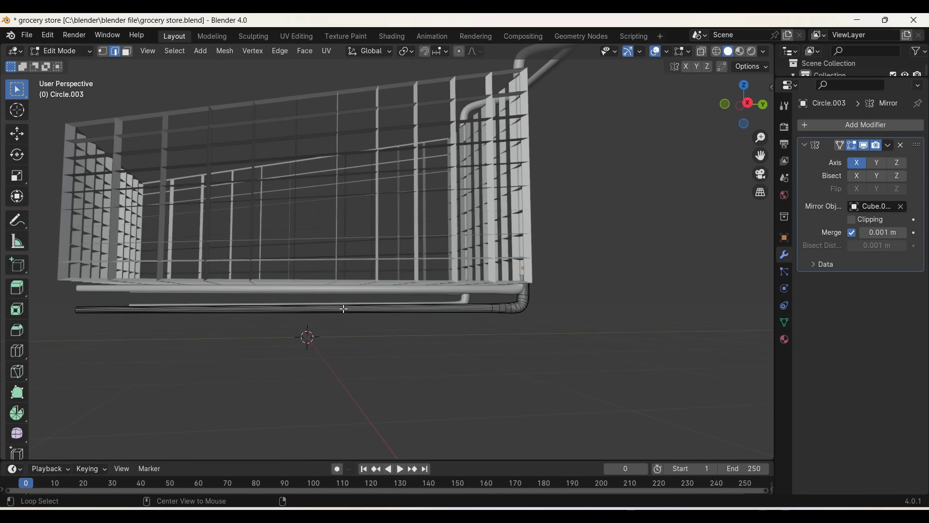
Step: Select the lower runner's face loop and trial small vertical moves, undoing each
{"action": "left_click", "coordinate": [128, 52]}
{"action": "left_click", "coordinate": [280, 312], "text": "alt"}
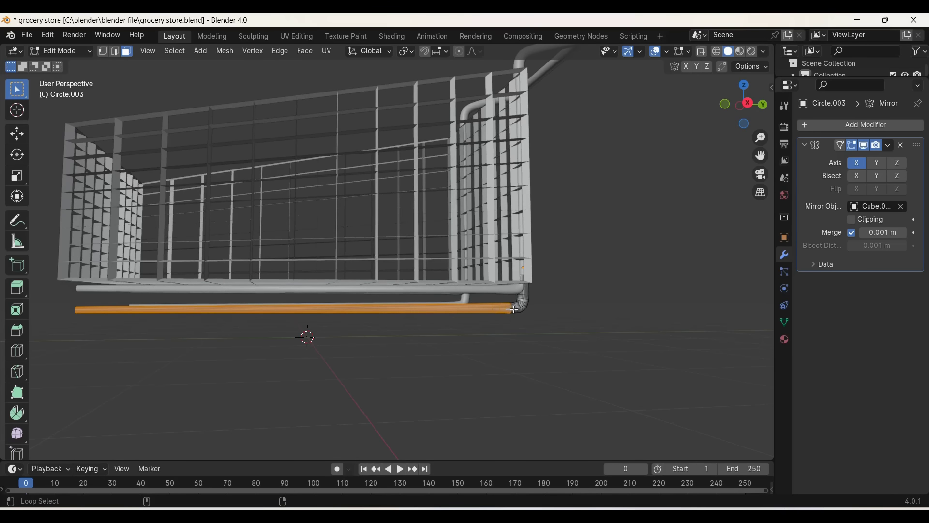
{"action": "scroll", "coordinate": [520, 310], "scroll_direction": "up", "scroll_amount": 2}
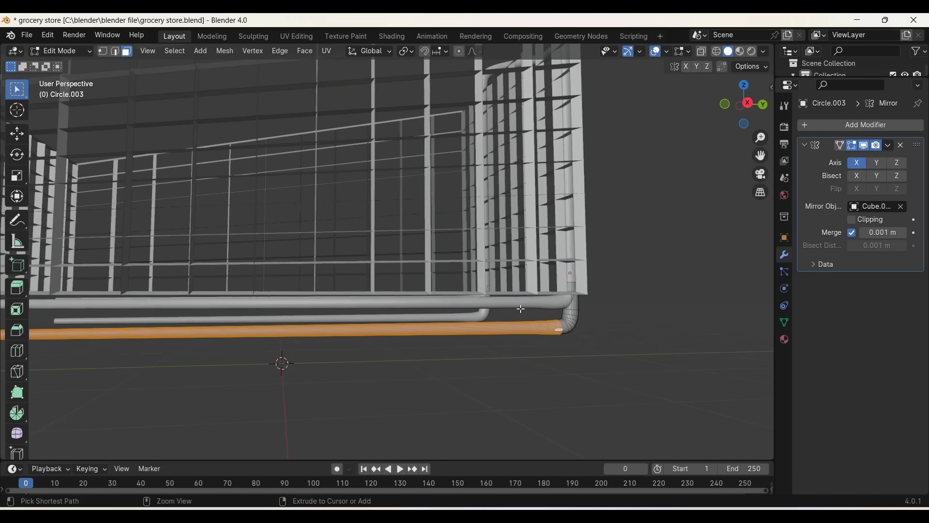
{"action": "key", "text": "g"}
{"action": "key", "text": "z"}
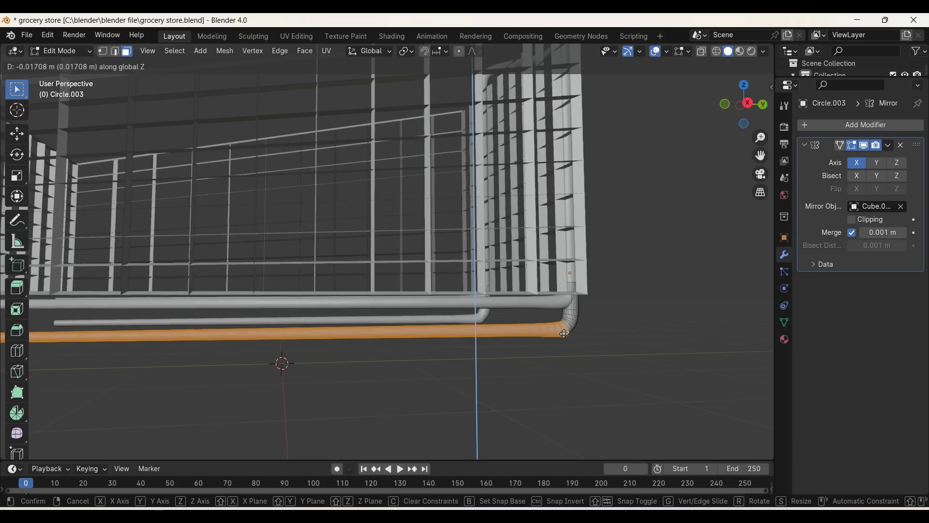
{"action": "left_click", "coordinate": [565, 335]}
{"action": "key", "text": "ctrl+z"}
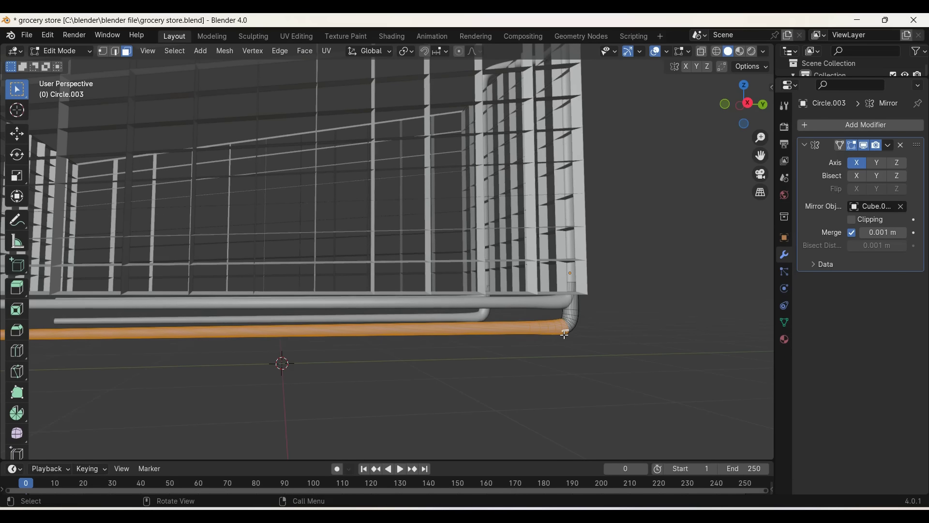
{"action": "key", "text": "g"}
{"action": "key", "text": "z"}
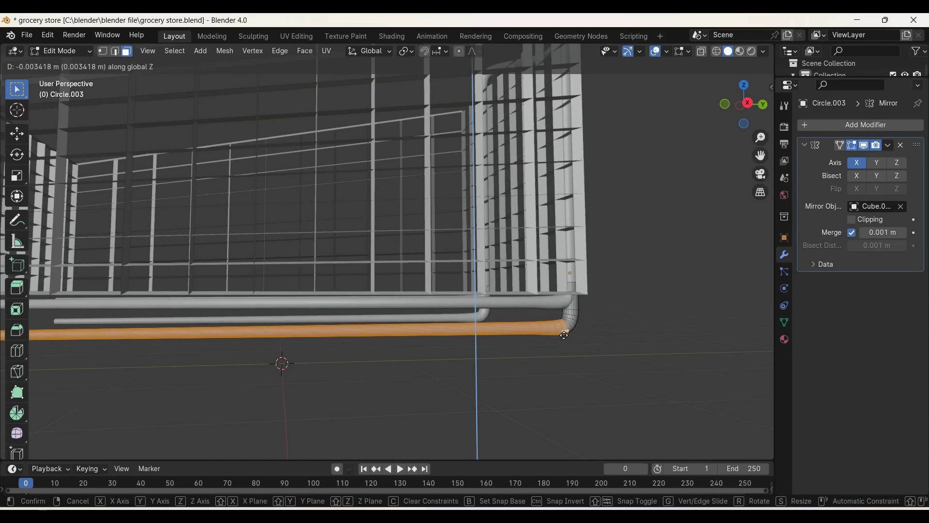
{"action": "left_click", "coordinate": [565, 334]}
{"action": "key", "text": "ctrl+z"}
{"action": "key", "text": "g"}
{"action": "key", "text": "z"}
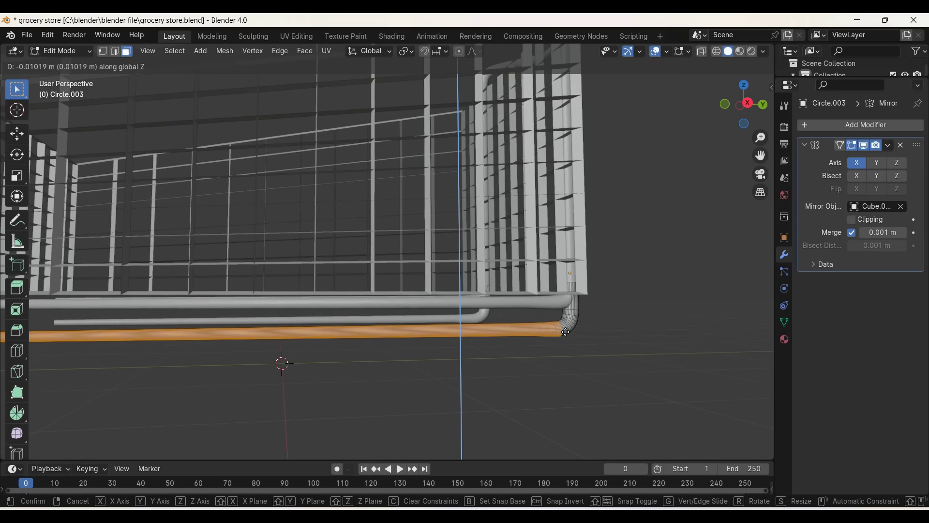
{"action": "left_click", "coordinate": [565, 333]}
Step: Continue testing Z offsets on the runner, including a 0.013 m drop, before settling on a height
{"action": "key", "text": "ctrl+z"}
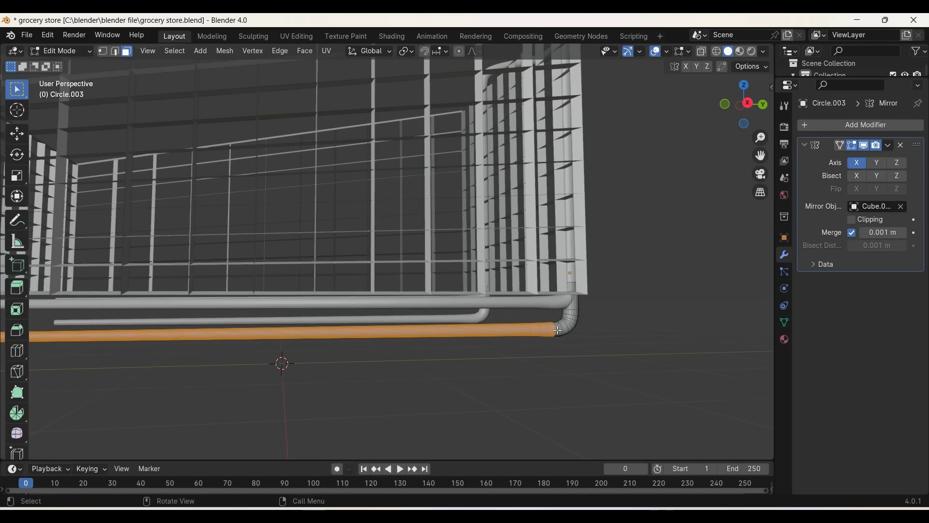
{"action": "key", "text": "g"}
{"action": "key", "text": "z"}
{"action": "left_click", "coordinate": [556, 333]}
{"action": "key", "text": "ctrl+z"}
{"action": "key", "text": "g"}
{"action": "key", "text": "z"}
{"action": "left_click", "coordinate": [552, 333]}
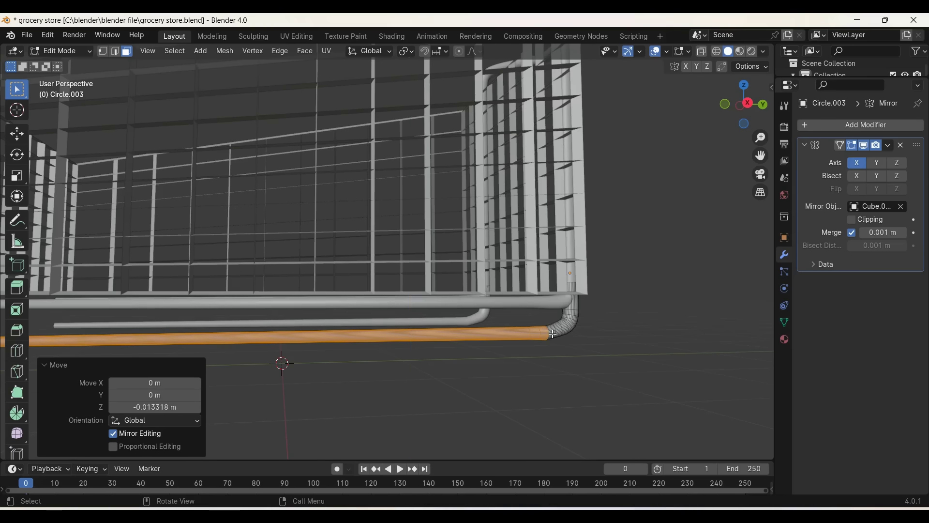
{"action": "key", "text": "ctrl+z"}
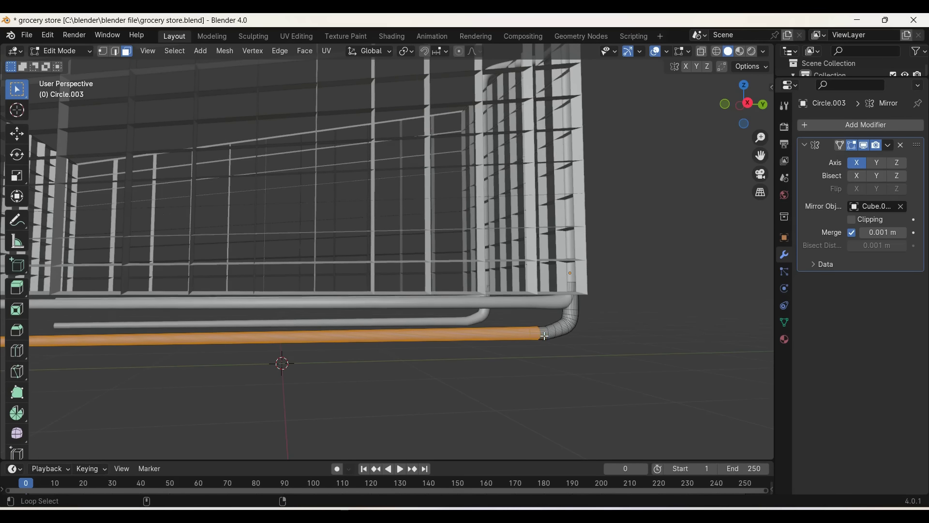
{"action": "key", "text": "g"}
{"action": "key", "text": "z"}
{"action": "left_click", "coordinate": [536, 337]}
{"action": "key", "text": "ctrl+z"}
{"action": "key", "text": "g"}
{"action": "key", "text": "z"}
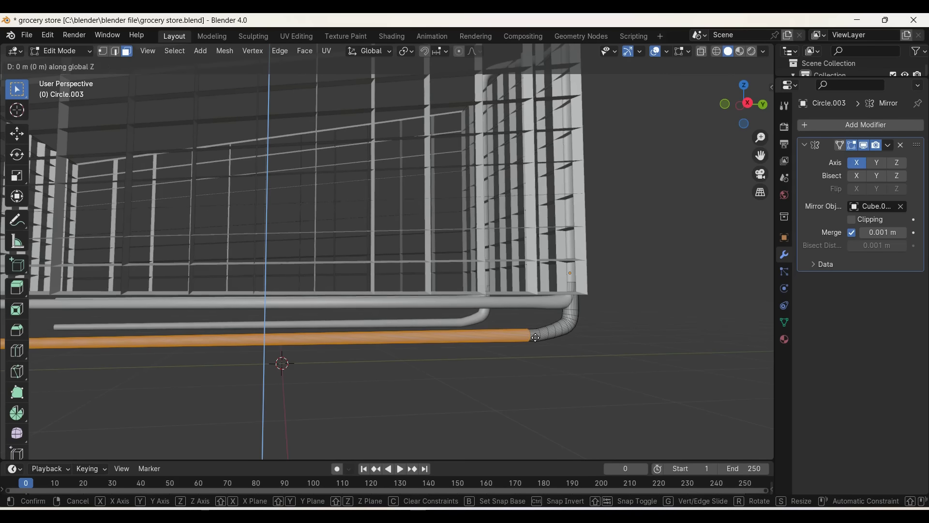
{"action": "left_click", "coordinate": [532, 337]}
Step: Select the edge loop at the runner's far end
{"action": "key", "text": "alt+a"}
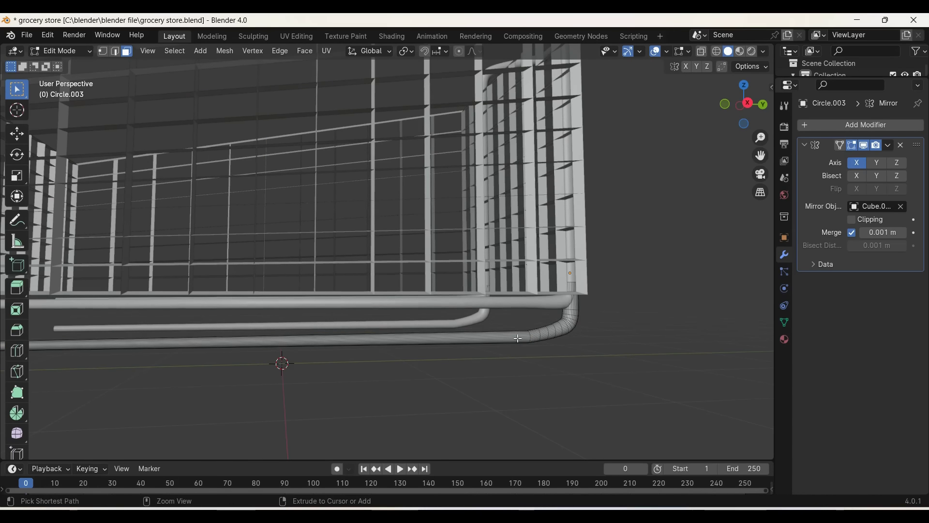
{"action": "left_click", "coordinate": [518, 338], "text": "ctrl"}
{"action": "middle_click_drag", "start_coordinate": [518, 338], "coordinate": [111, 341]}
{"action": "key", "text": "alt+a"}
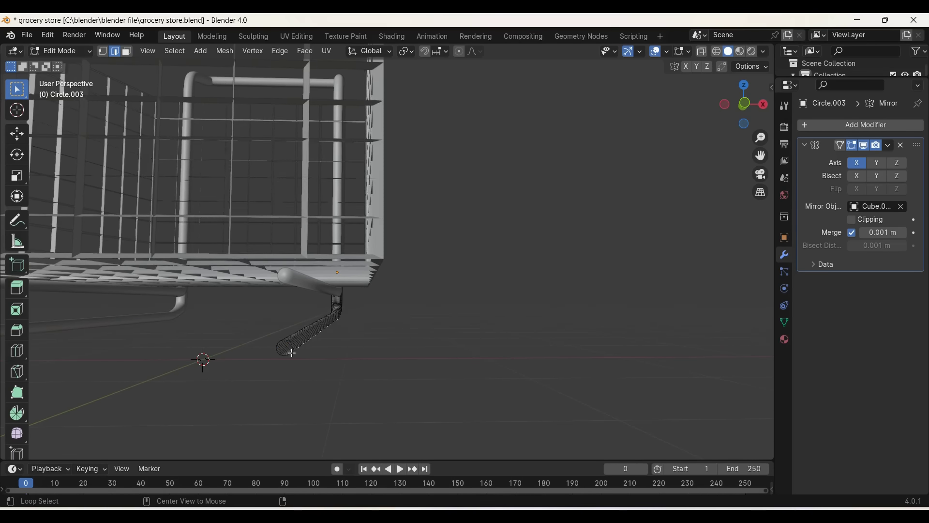
{"action": "scroll", "coordinate": [292, 353], "scroll_direction": "up", "scroll_amount": 2}
{"action": "left_click", "coordinate": [235, 405], "text": "alt"}
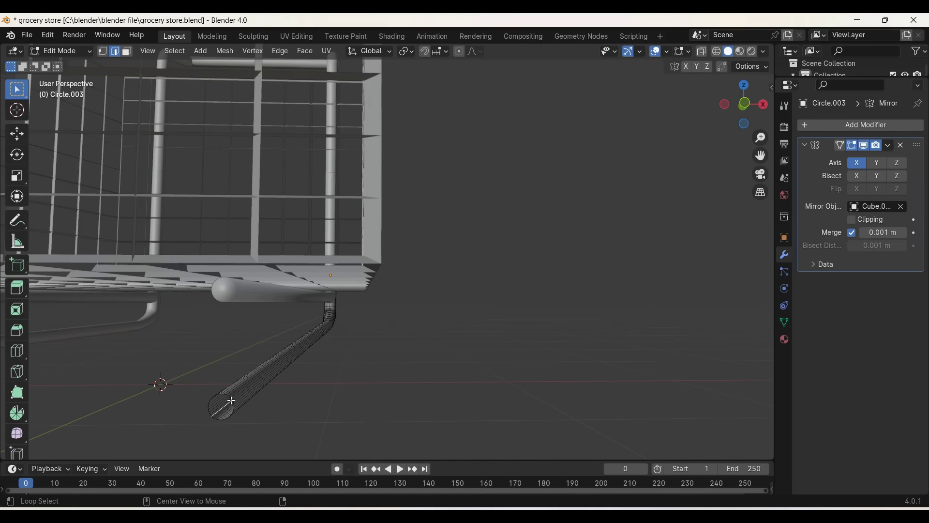
{"action": "middle_click_drag", "start_coordinate": [234, 400], "coordinate": [330, 431]}
Step: In Right view, lower the far end loop about 0.192 m along Z, then begin a Y move
{"action": "key", "text": "KP_3"}
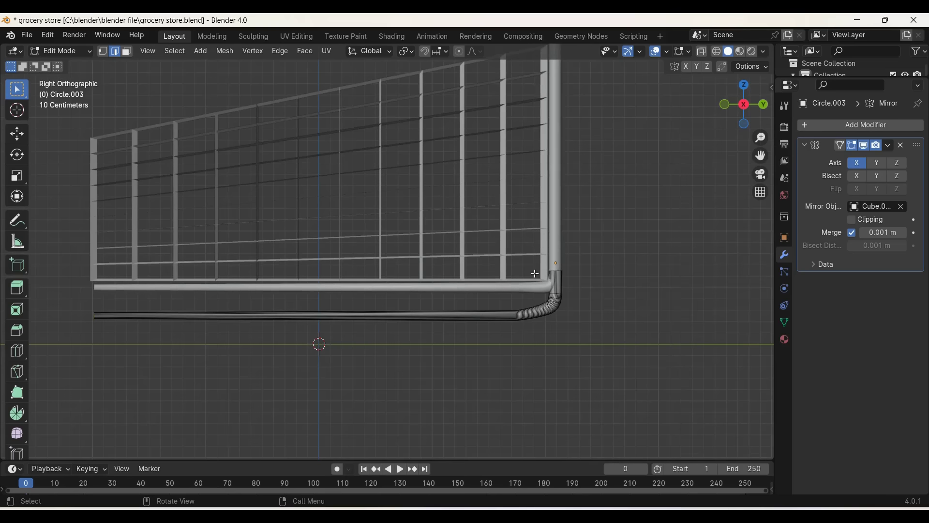
{"action": "key", "text": "g"}
{"action": "key", "text": "z"}
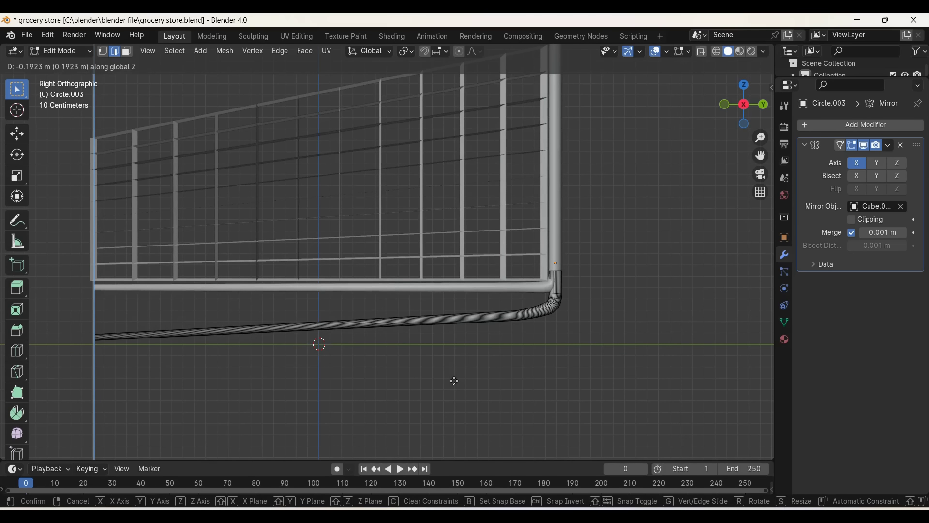
{"action": "left_click", "coordinate": [455, 381]}
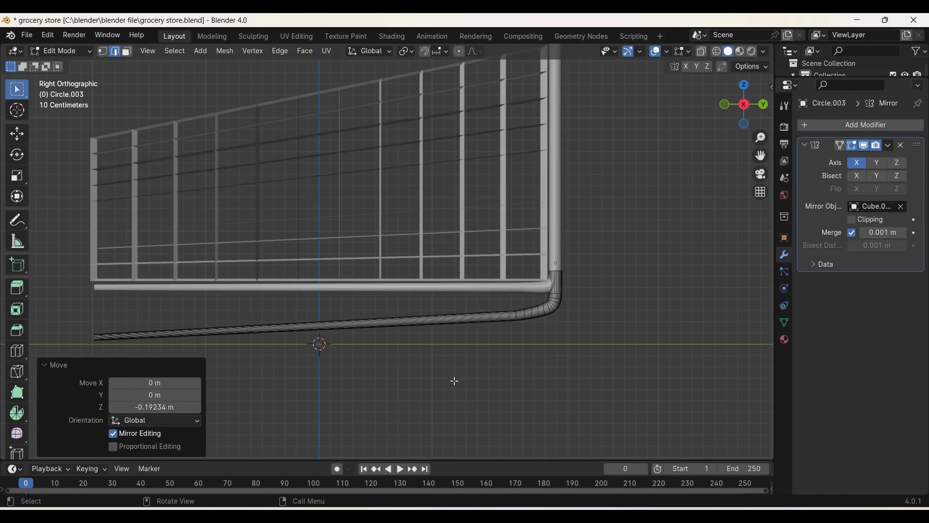
{"action": "key", "text": "g"}
{"action": "key", "text": "y"}
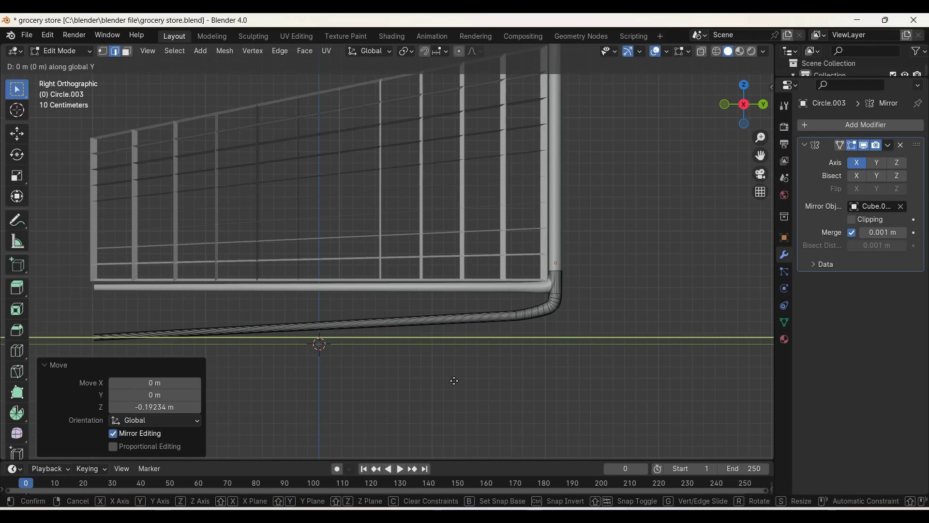
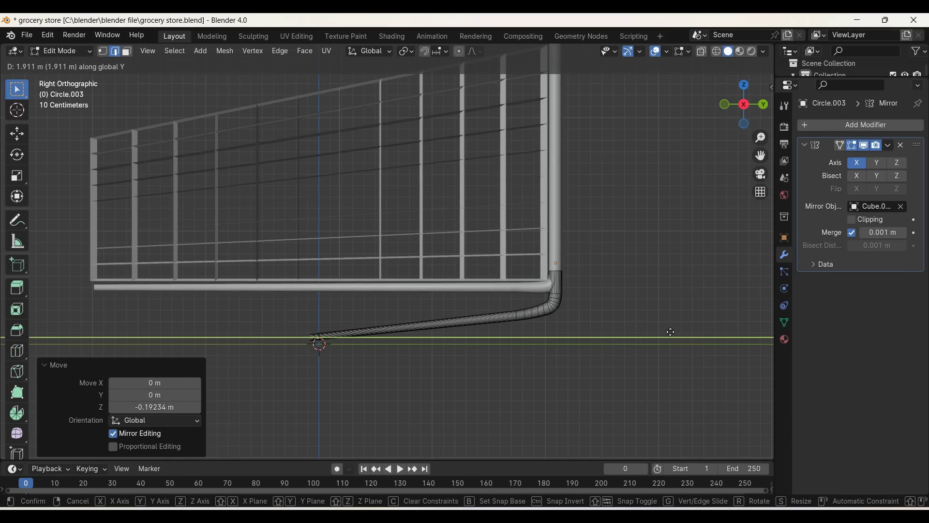
Step: Finish moving the rail end along Y, then adjust its height on Z
{"action": "left_click", "coordinate": [626, 337]}
{"action": "key", "text": "g"}
{"action": "key", "text": "z"}
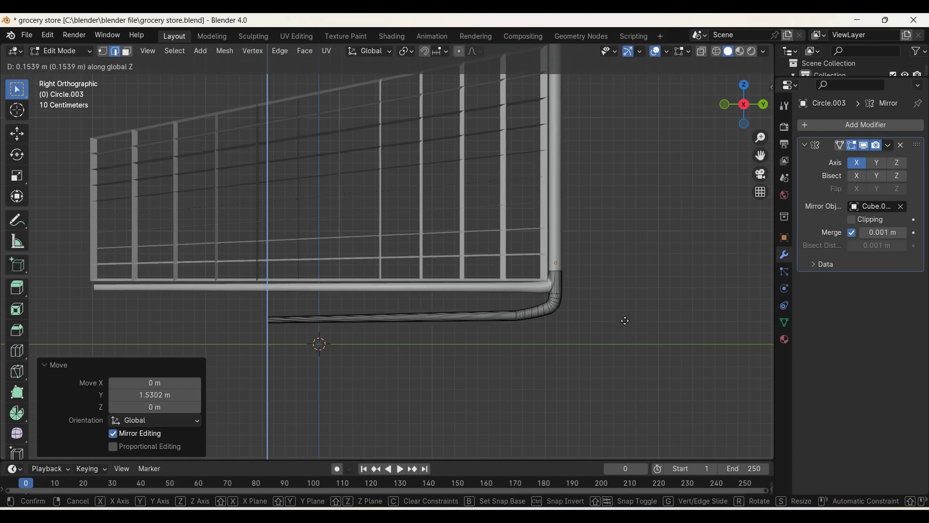
{"action": "left_click", "coordinate": [625, 325]}
{"action": "key", "text": "Tab"}
{"action": "mouse_move", "coordinate": [624, 325]}
{"action": "middle_mouse_down"}
{"action": "mouse_move", "coordinate": [543, 363]}
{"action": "mouse_move", "coordinate": [545, 354]}
{"action": "middle_mouse_up"}
Step: Try nudging the straight bottom bar along Y, then undo the nudge
{"action": "key", "text": "Tab"}
{"action": "key", "text": "ctrl+l"}
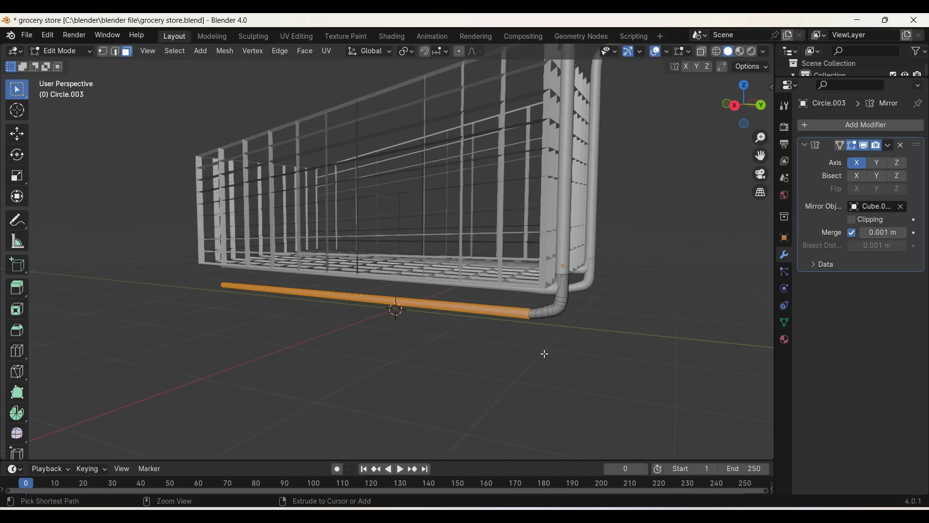
{"action": "key", "text": "g"}
{"action": "key", "text": "y"}
{"action": "key", "text": "Return"}
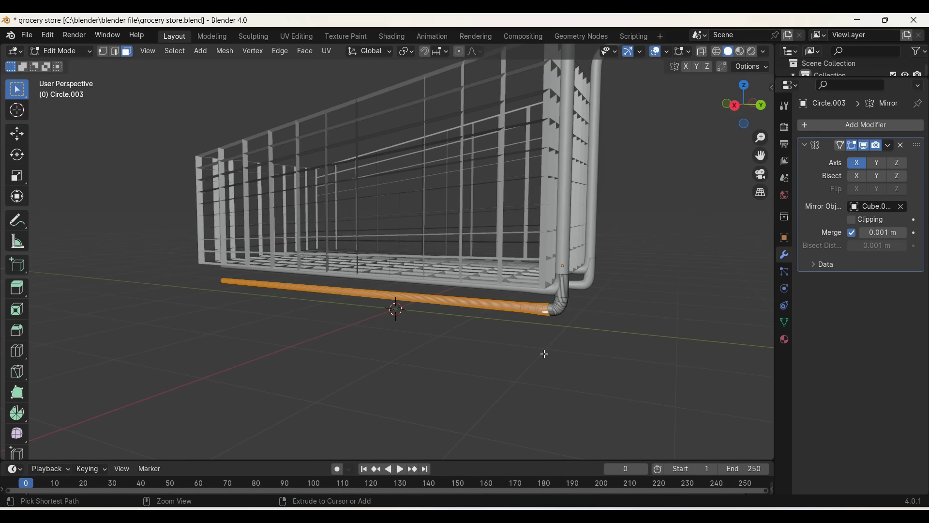
{"action": "key", "text": "ctrl+z"}
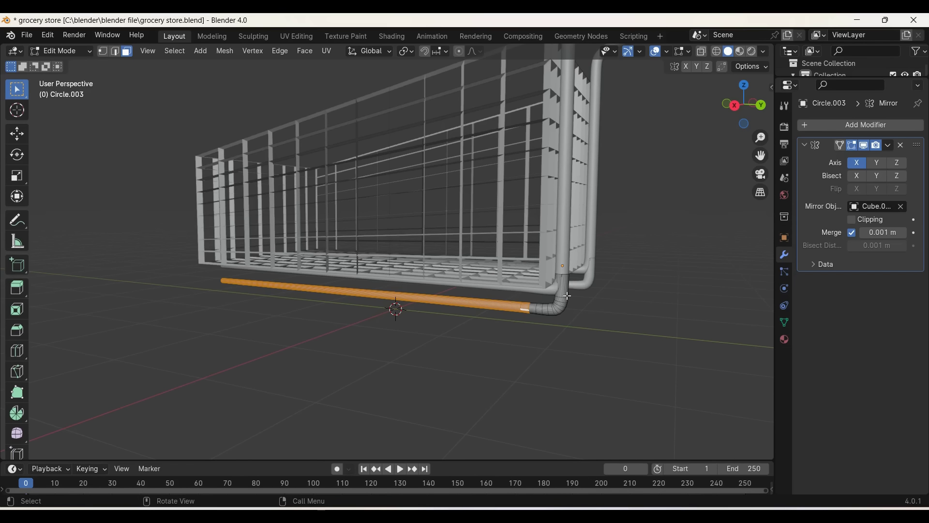
Step: Tilt the whole connected pipe, including its bend, slightly about the X axis
{"action": "key", "text": "l"}
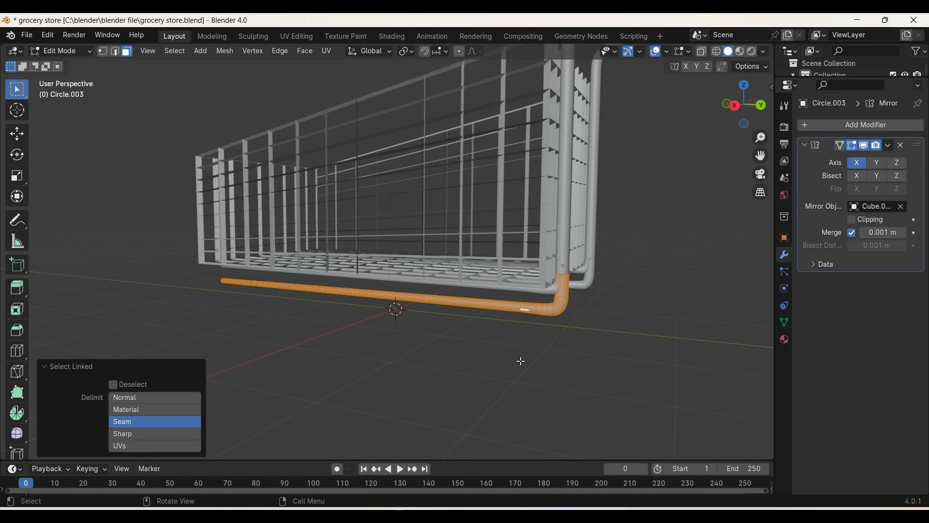
{"action": "key", "text": "r"}
{"action": "key", "text": "x"}
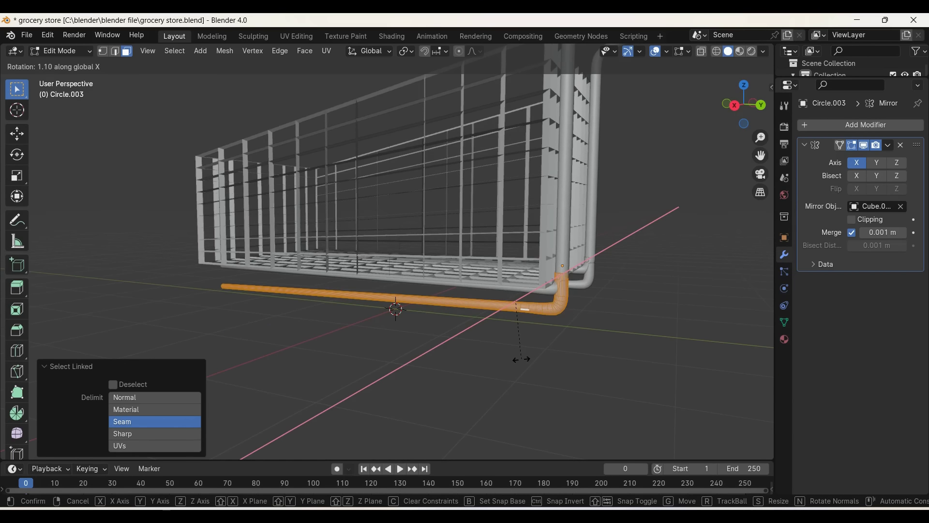
{"action": "left_click", "coordinate": [521, 356]}
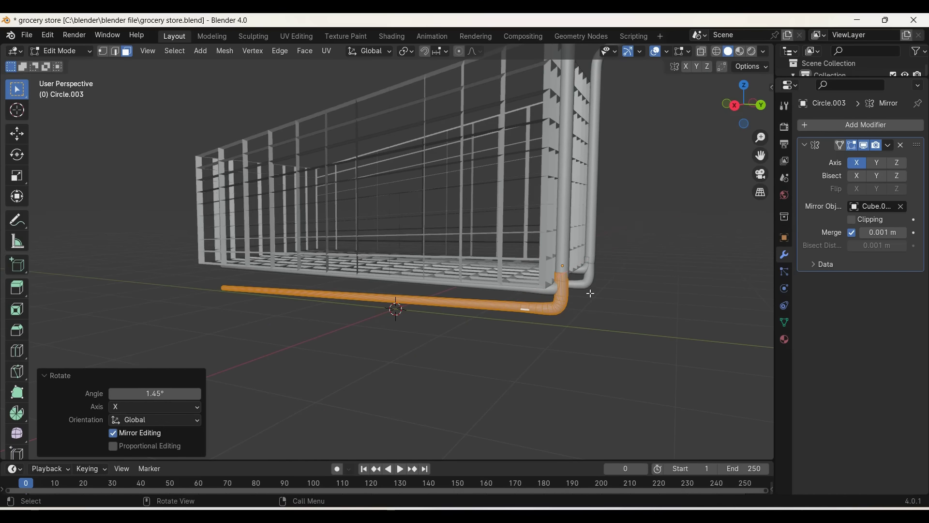
Step: Move the edge loop near the bend vertically along Z
{"action": "left_click", "coordinate": [561, 273], "text": "alt"}
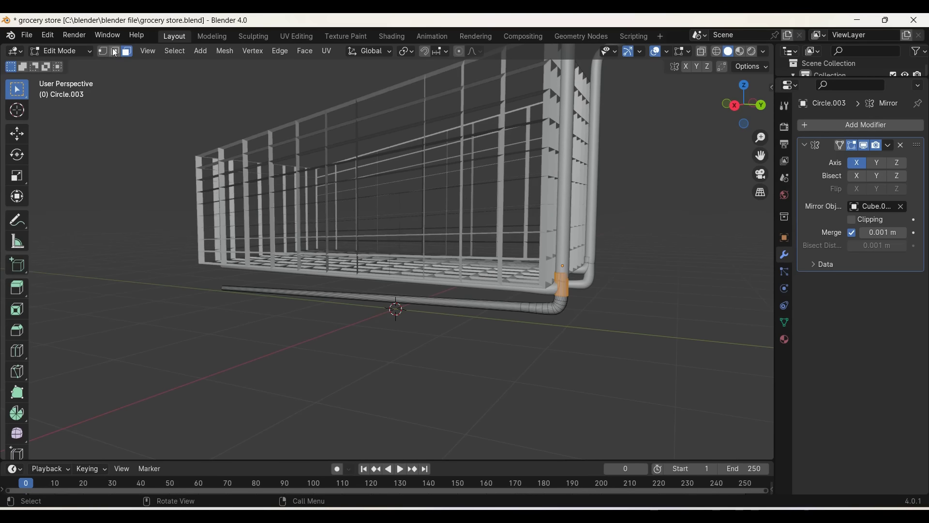
{"action": "left_click", "coordinate": [115, 52]}
{"action": "key", "text": "g"}
{"action": "key", "text": "z"}
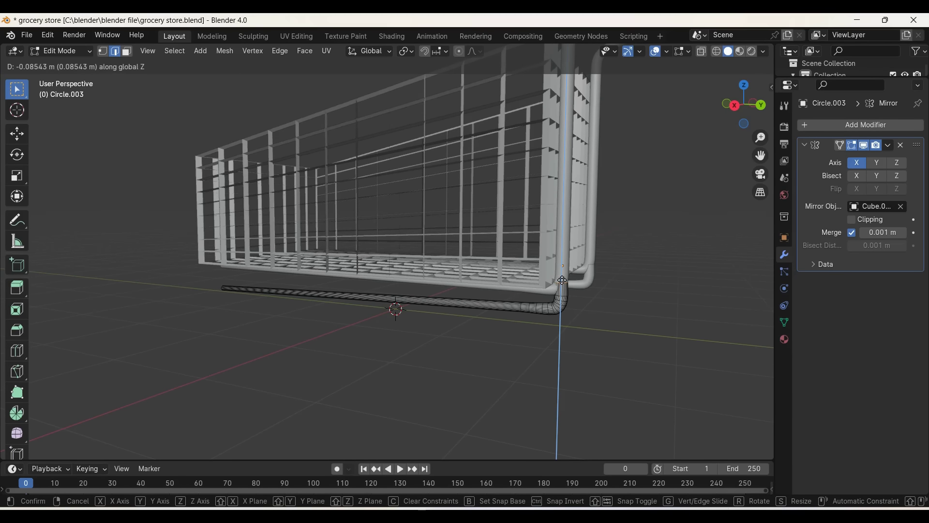
{"action": "left_click", "coordinate": [563, 279]}
Step: Rotate the selection about X, then inspect the rail in Object Mode
{"action": "key", "text": "Tab"}
{"action": "key", "text": "Tab"}
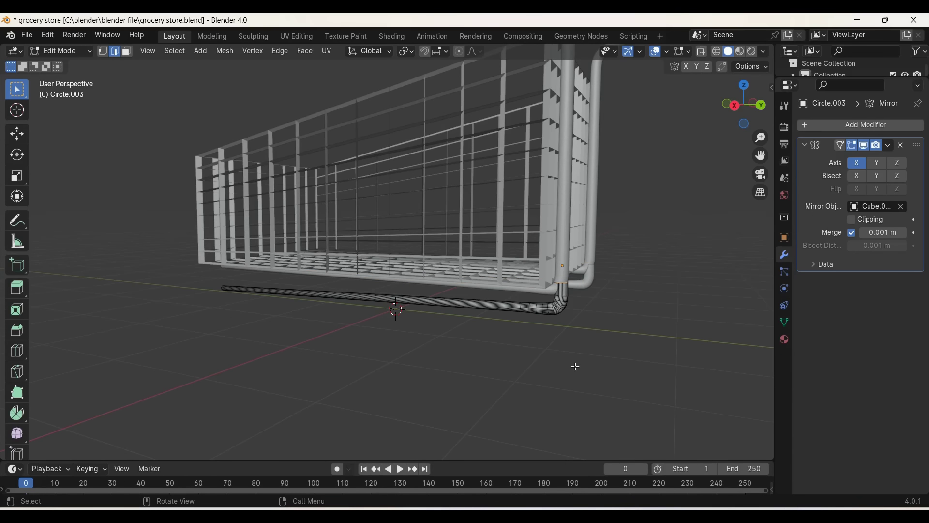
{"action": "key", "text": "r"}
{"action": "key", "text": "x"}
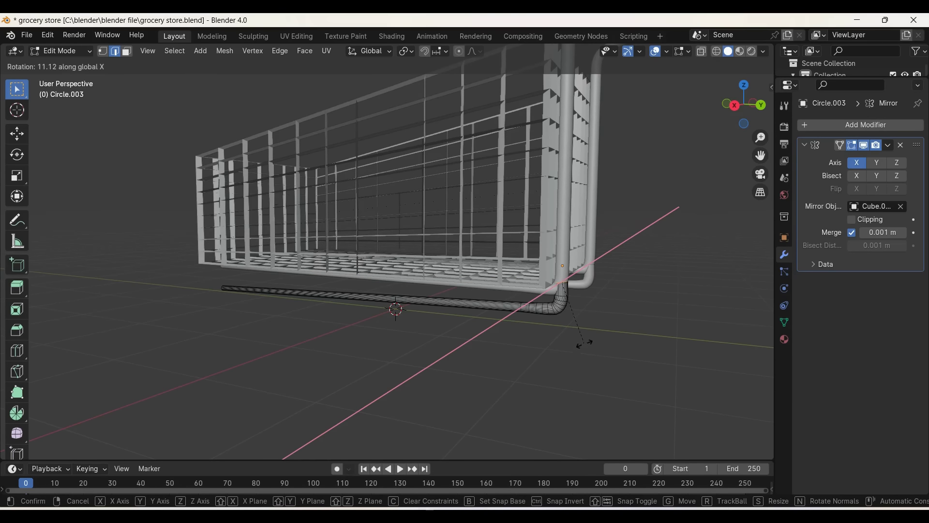
{"action": "left_click", "coordinate": [605, 325]}
{"action": "key", "text": "Tab"}
{"action": "middle_click_drag", "start_coordinate": [604, 324], "coordinate": [604, 323]}
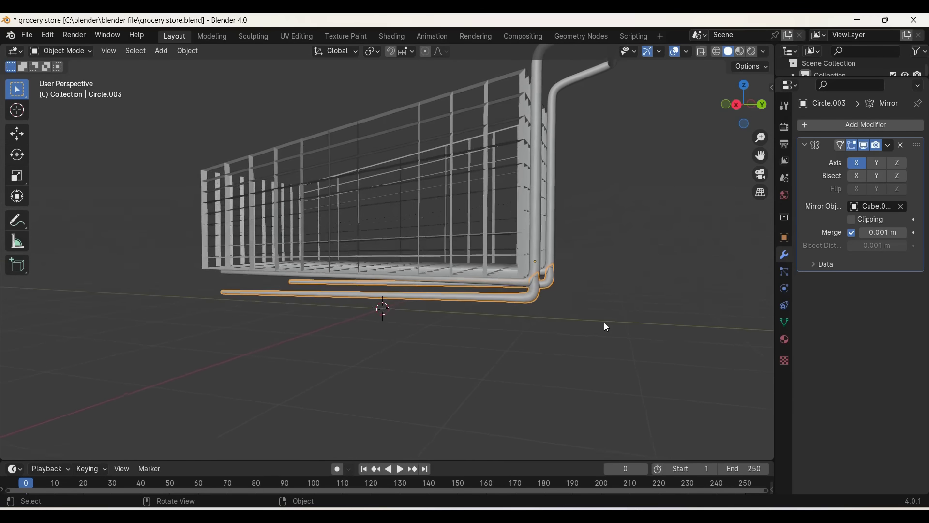
Step: Lower the whole connected tube vertically under the basket
{"action": "key", "text": "Tab"}
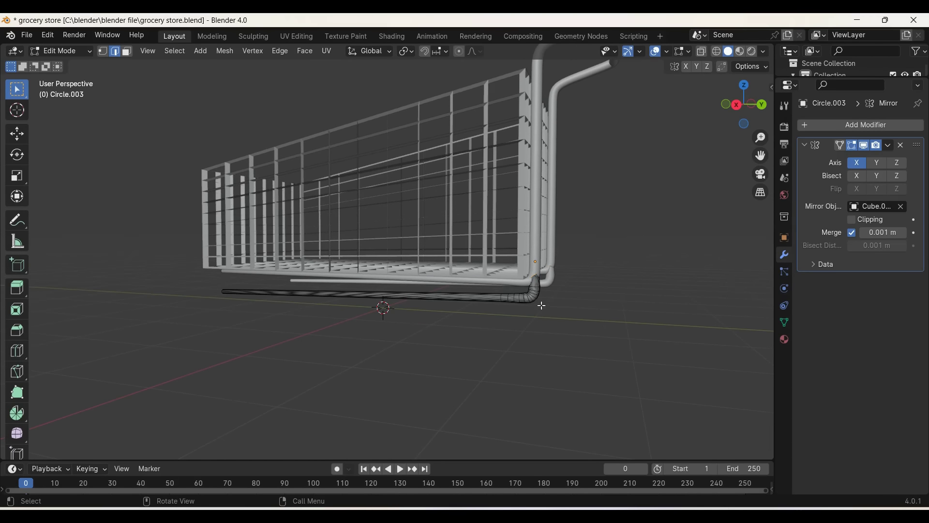
{"action": "key", "text": "l"}
{"action": "key", "text": "g"}
{"action": "key", "text": "z"}
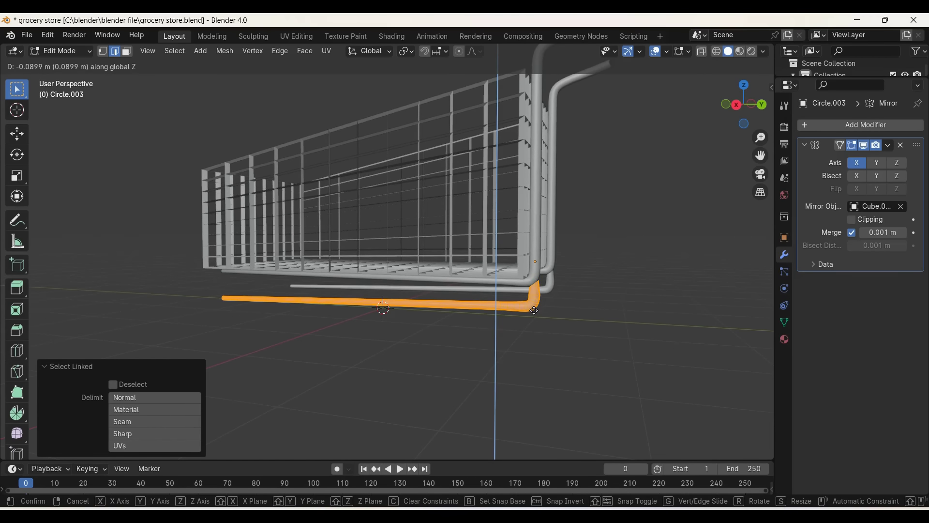
{"action": "left_click", "coordinate": [534, 310]}
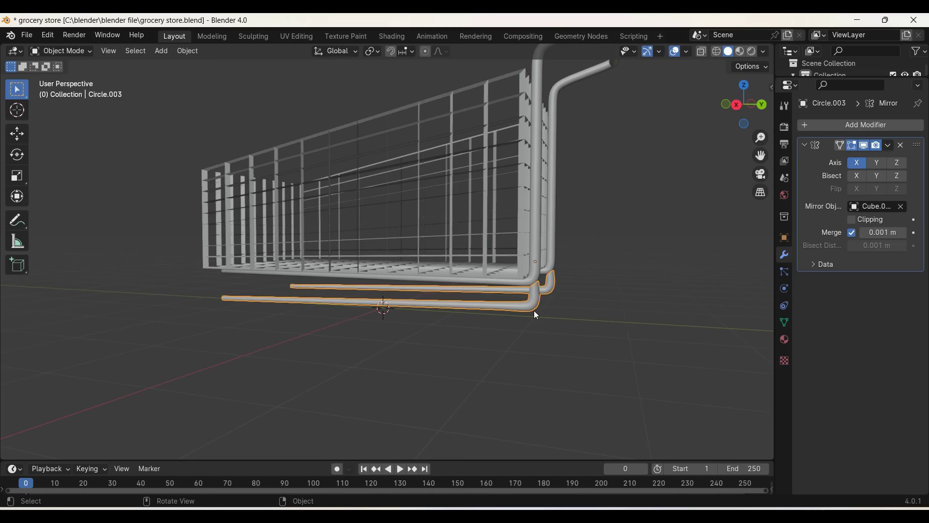
Step: Adjust the height of the loop at the tube's end along Z
{"action": "left_click", "coordinate": [535, 283], "text": "alt"}
{"action": "key", "text": "g"}
{"action": "key", "text": "z"}
{"action": "left_click", "coordinate": [564, 355]}
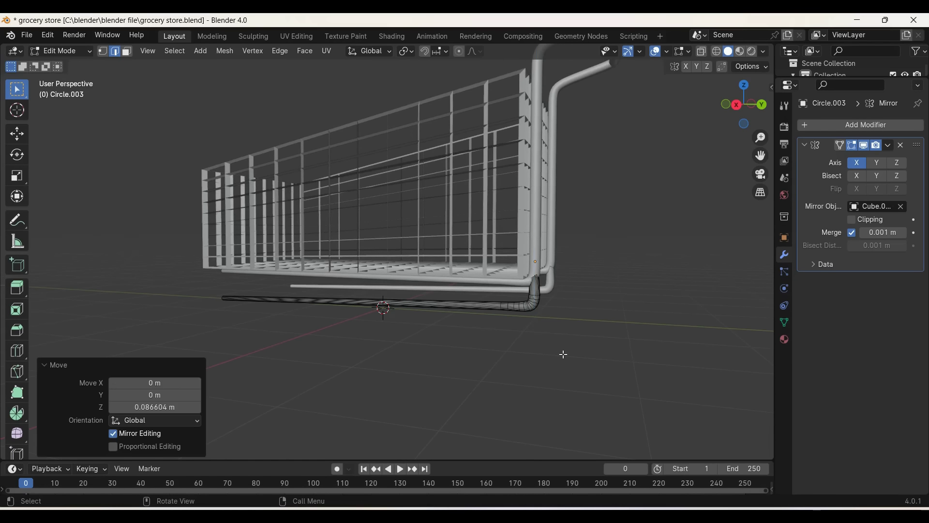
{"action": "middle_click_drag", "start_coordinate": [563, 354], "coordinate": [565, 351]}
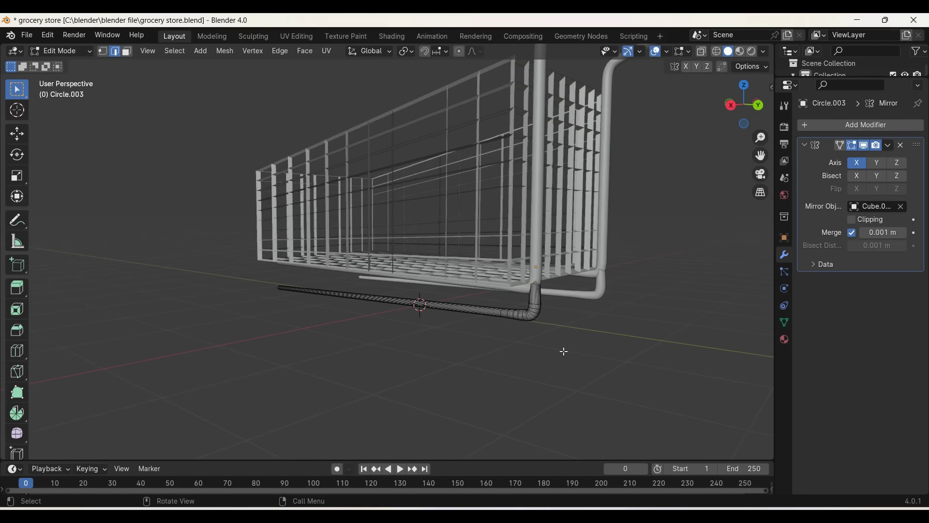
{"action": "key", "text": "g"}
{"action": "key", "text": "z"}
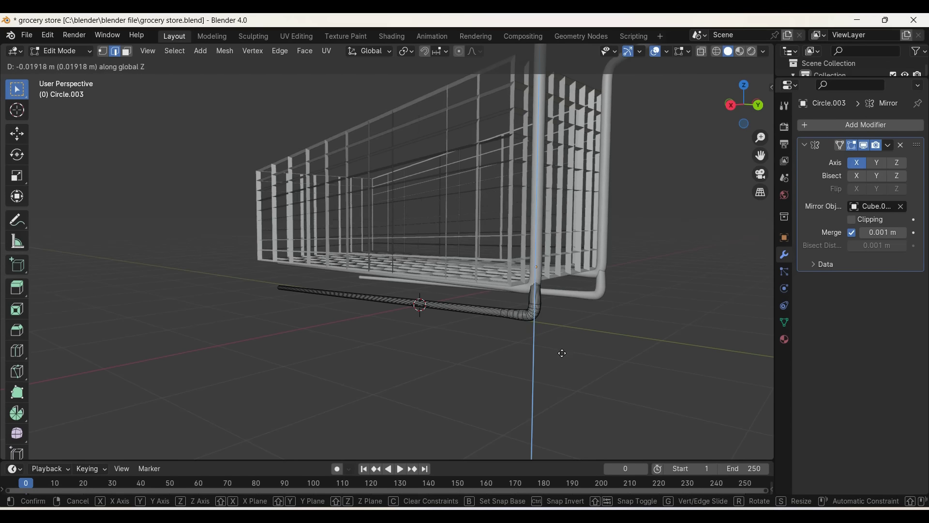
{"action": "left_click", "coordinate": [561, 353]}
Step: Add a centred loop cut to the pipe, undoing a trial X rotation
{"action": "key", "text": "ctrl+r"}
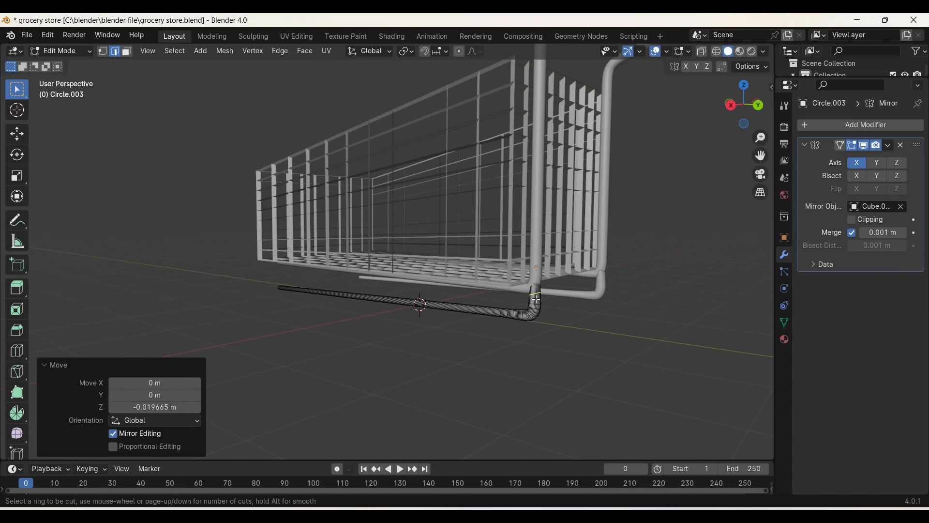
{"action": "left_click", "coordinate": [537, 300]}
{"action": "right_click", "coordinate": [537, 300]}
{"action": "key", "text": "r"}
{"action": "key", "text": "x"}
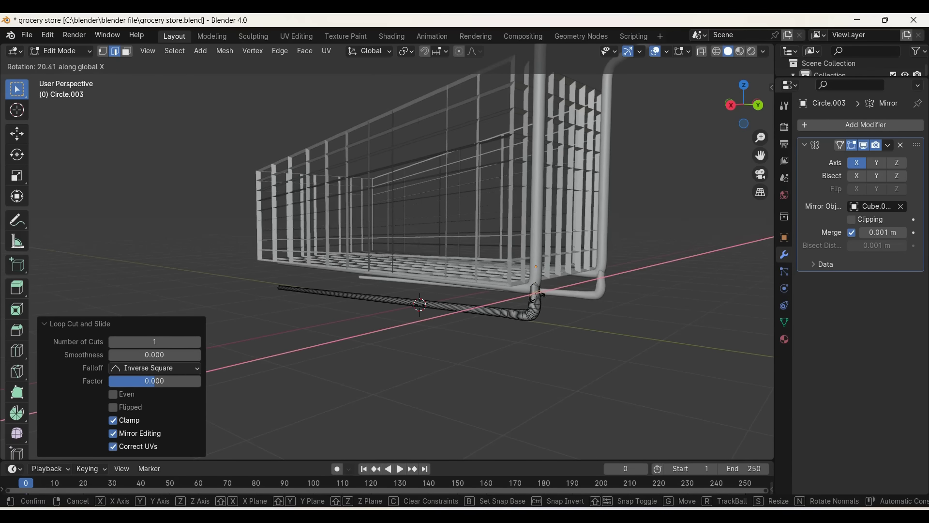
{"action": "left_click", "coordinate": [538, 295]}
{"action": "key", "text": "ctrl+z"}
Step: Try lowering the connected pipe again, then undo the move
{"action": "key", "text": "Tab"}
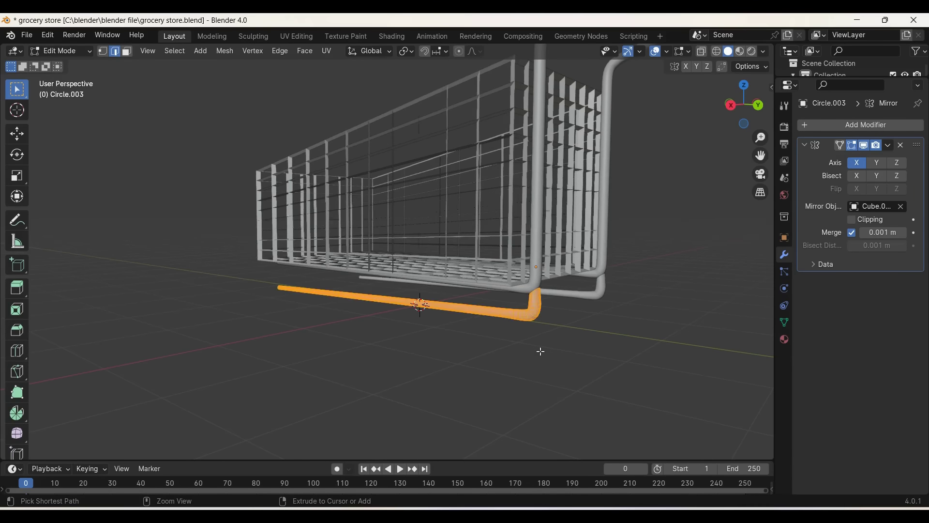
{"action": "key", "text": "Tab"}
{"action": "key", "text": "Tab"}
{"action": "key", "text": "Tab"}
{"action": "key", "text": "Tab"}
{"action": "key", "text": "Tab"}
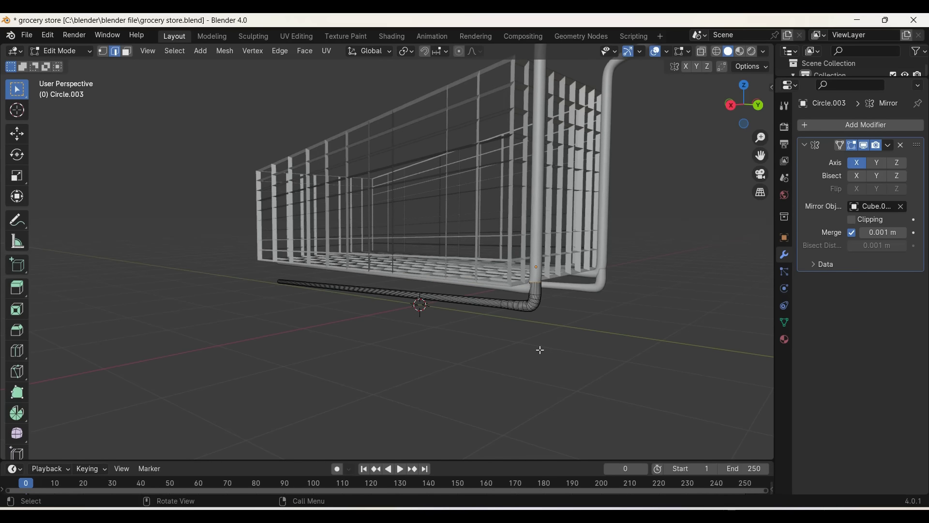
{"action": "key", "text": "l"}
{"action": "key", "text": "g"}
{"action": "key", "text": "z"}
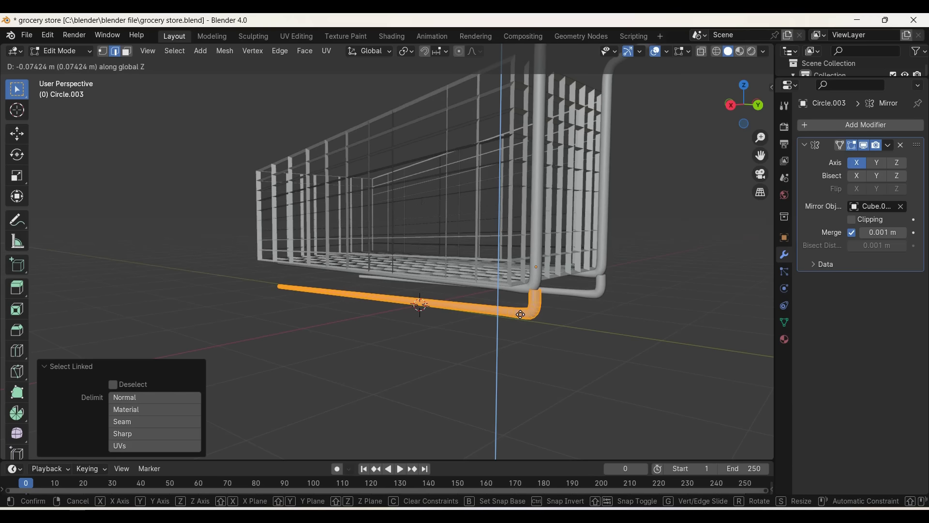
{"action": "left_click", "coordinate": [520, 319]}
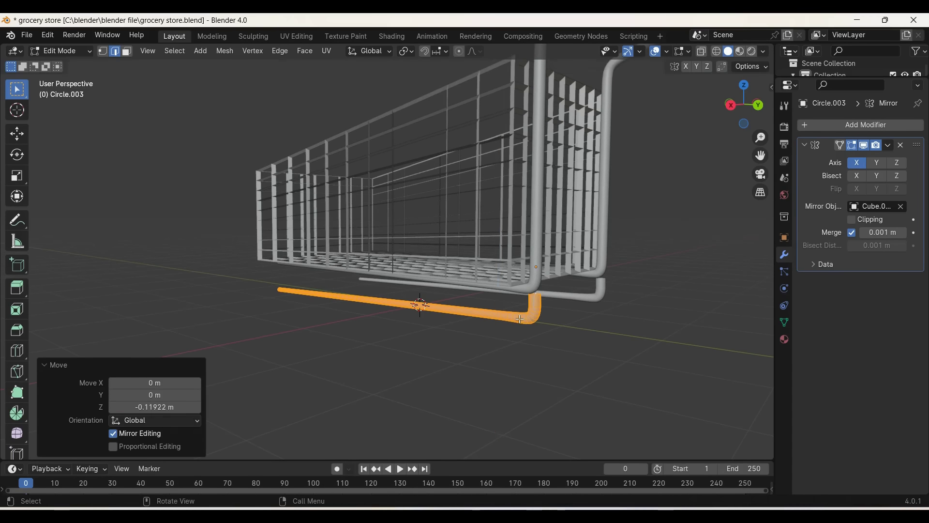
{"action": "key", "text": "ctrl+z"}
Step: Raise the selection 0.11675 m and scale it down to about 0.87
{"action": "key", "text": "g"}
{"action": "key", "text": "z"}
{"action": "left_click", "coordinate": [540, 293]}
{"action": "key", "text": "z"}
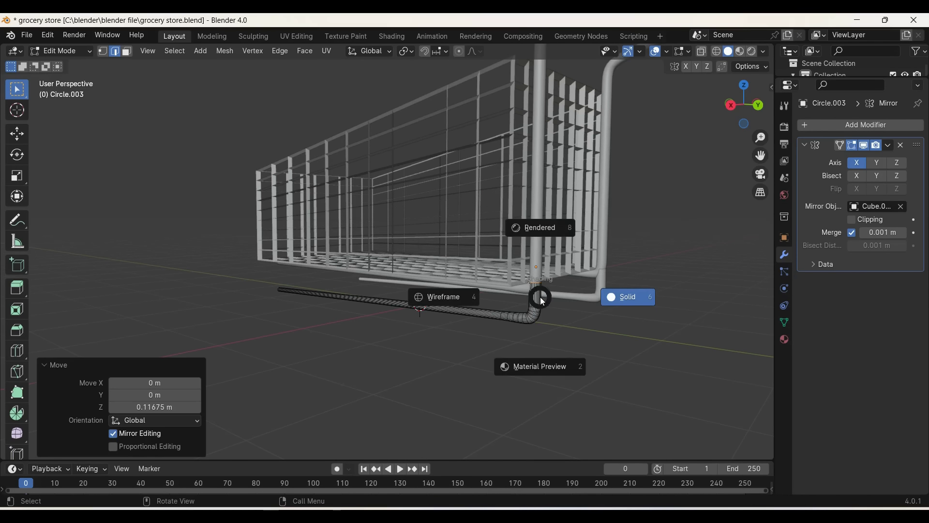
{"action": "left_click", "coordinate": [629, 311]}
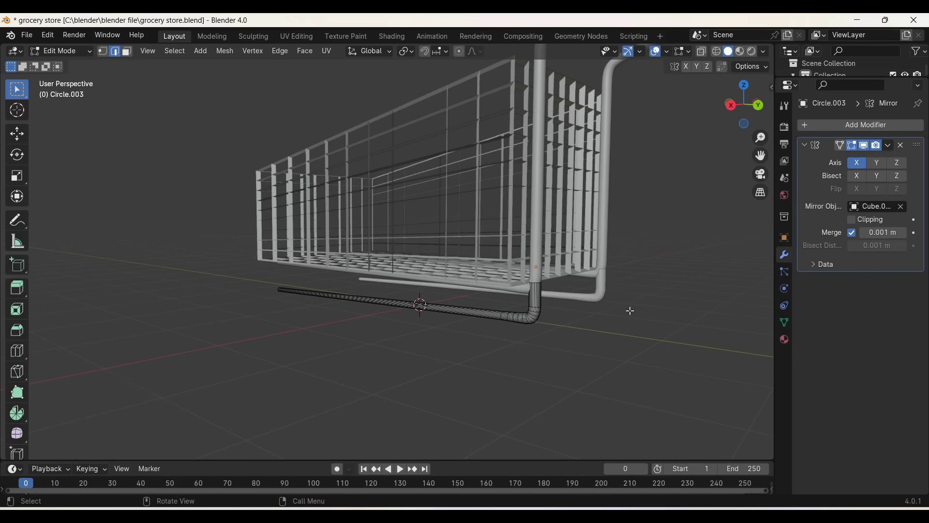
{"action": "key", "text": "s"}
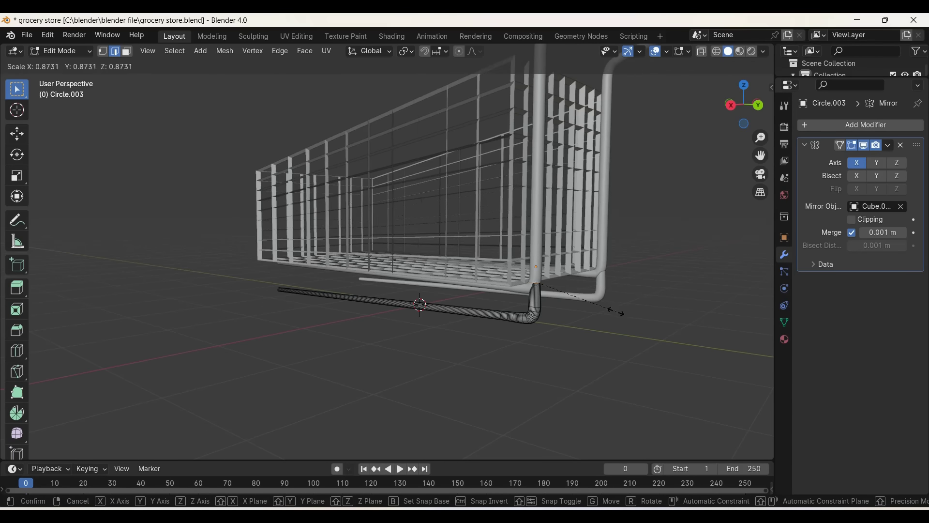
{"action": "left_click", "coordinate": [617, 312]}
{"action": "key", "text": "Tab"}
{"action": "mouse_move", "coordinate": [615, 311]}
{"action": "middle_mouse_down"}
{"action": "mouse_move", "coordinate": [446, 365]}
{"action": "mouse_move", "coordinate": [182, 348]}
{"action": "mouse_move", "coordinate": [228, 336]}
{"action": "mouse_move", "coordinate": [193, 416]}
{"action": "mouse_move", "coordinate": [202, 373]}
{"action": "mouse_move", "coordinate": [140, 386]}
{"action": "mouse_move", "coordinate": [143, 368]}
{"action": "mouse_move", "coordinate": [259, 419]}
{"action": "mouse_move", "coordinate": [187, 357]}
{"action": "middle_mouse_up"}
Step: Fill the pipe's open end and move it along Y to 1.6637 m
{"action": "key", "text": "Tab"}
{"action": "key", "text": "f"}
{"action": "left_click", "coordinate": [761, 97]}
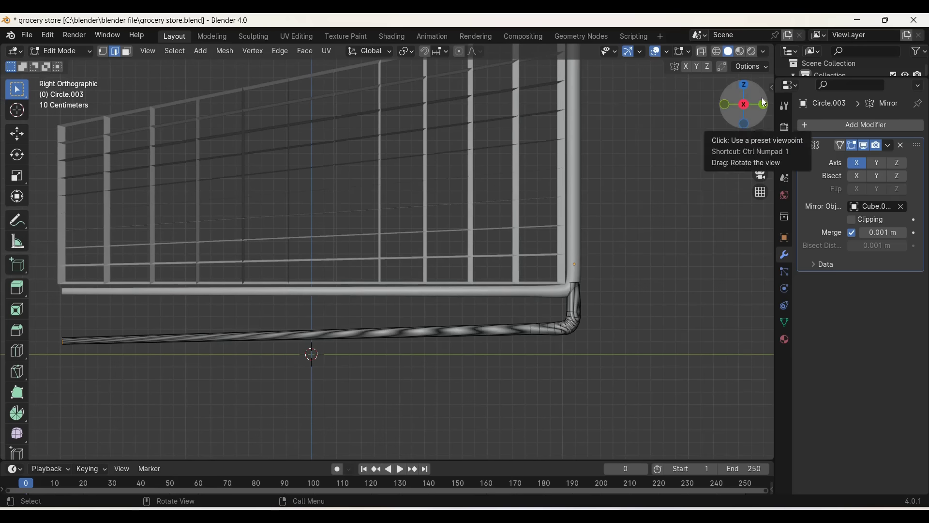
{"action": "key", "text": "g"}
{"action": "key", "text": "y"}
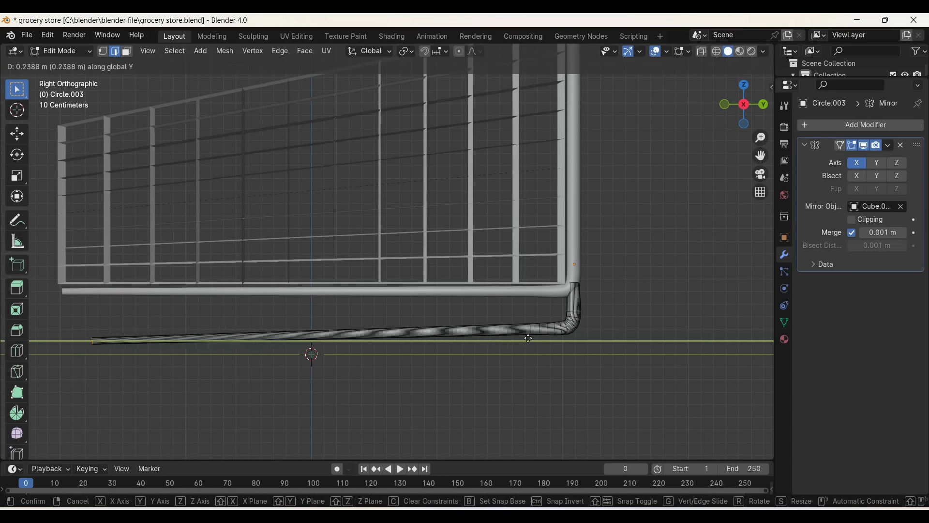
{"action": "left_click", "coordinate": [703, 318]}
Step: Fine-tune the pipe end's height and view the shortened rail in perspective
{"action": "key", "text": "g"}
{"action": "key", "text": "z"}
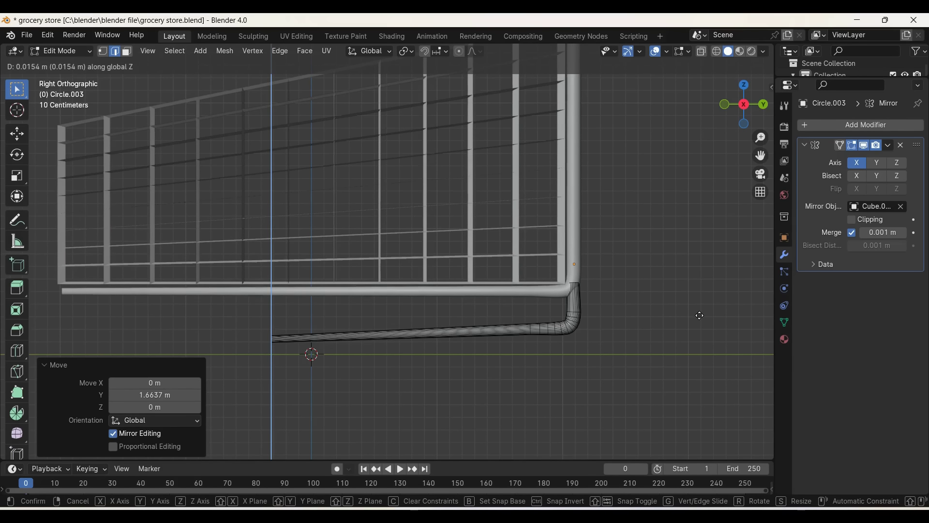
{"action": "left_click", "coordinate": [700, 315]}
{"action": "key", "text": "Tab"}
{"action": "middle_click_drag", "start_coordinate": [699, 315], "coordinate": [582, 369]}
{"action": "key", "text": "shift+a"}
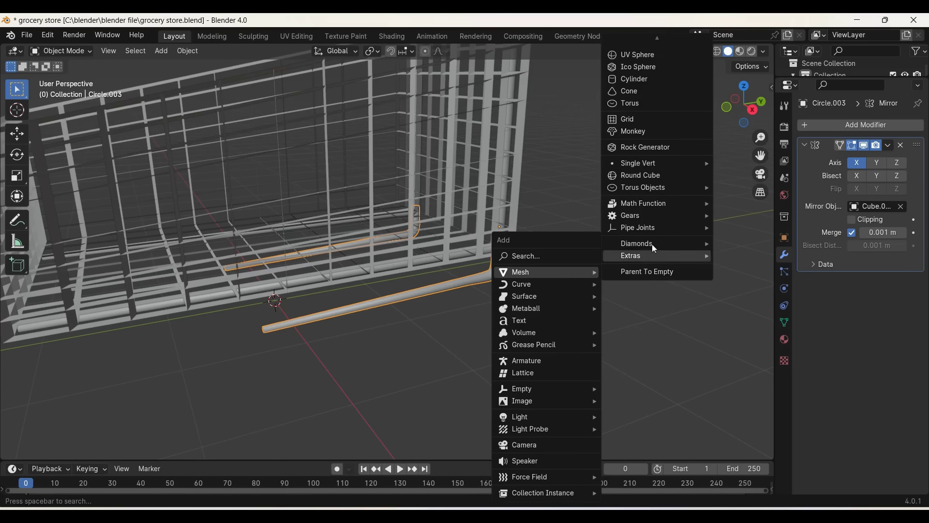
Step: Add a plane and scale it down into a narrow strip along Y
{"action": "left_click", "coordinate": [644, 45]}
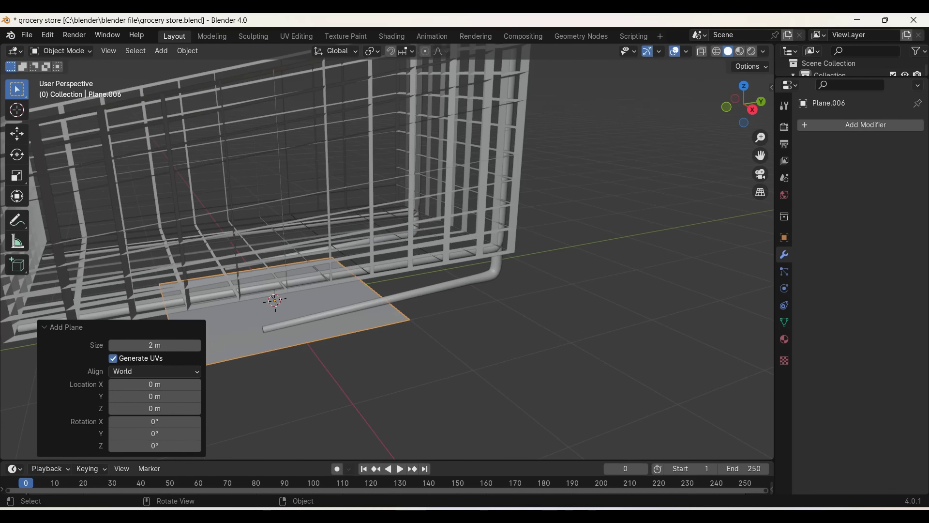
{"action": "key", "text": "s"}
{"action": "left_click", "coordinate": [485, 327]}
{"action": "key", "text": "s"}
{"action": "key", "text": "y"}
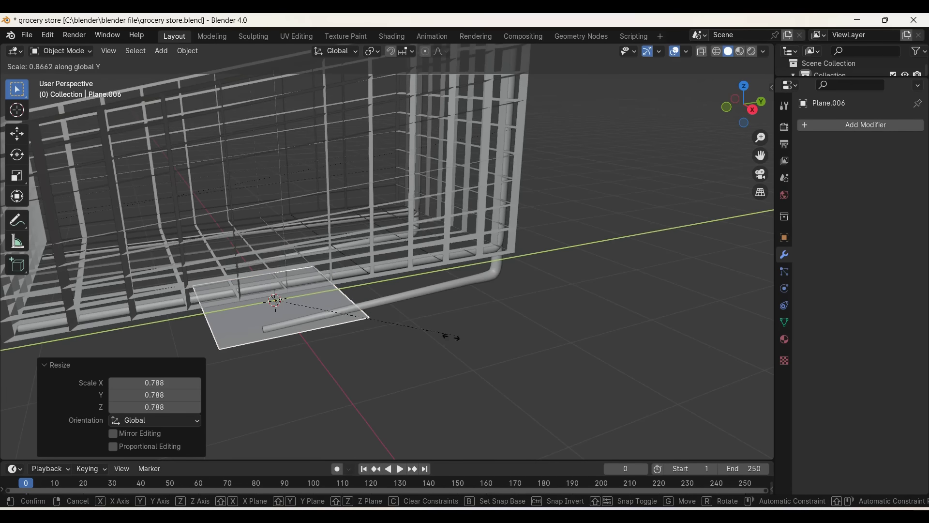
{"action": "left_click", "coordinate": [274, 334]}
Step: Extrude the strip into a thin slab and narrow its X width from top view
{"action": "key", "text": "Tab"}
{"action": "key", "text": "e"}
{"action": "left_click", "coordinate": [273, 332]}
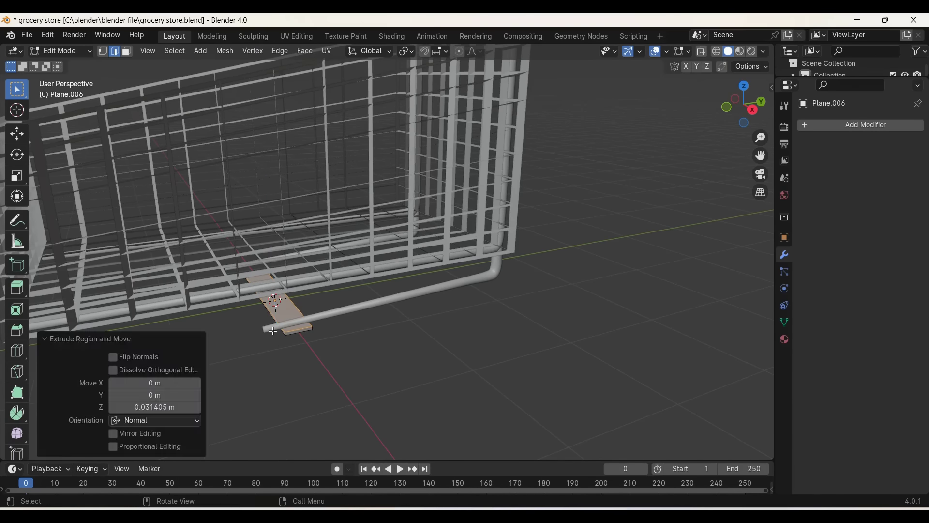
{"action": "key", "text": "Tab"}
{"action": "middle_click_drag", "start_coordinate": [272, 330], "coordinate": [745, 17]}
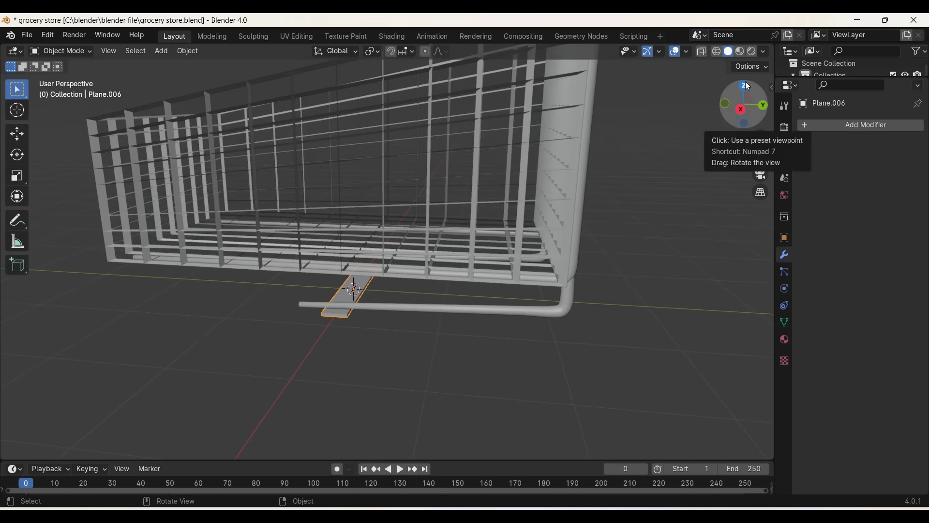
{"action": "left_click", "coordinate": [744, 85]}
{"action": "key", "text": "s"}
{"action": "key", "text": "x"}
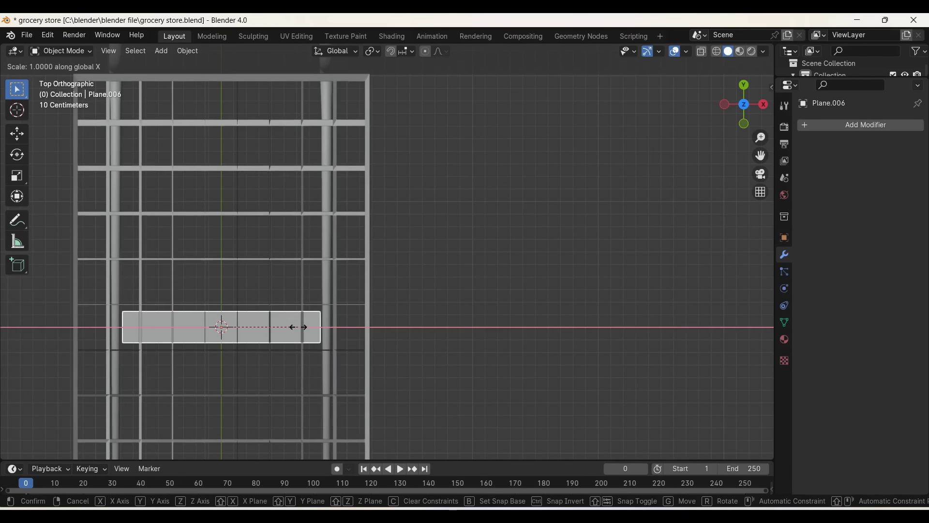
{"action": "left_click", "coordinate": [306, 329]}
Step: Raise the slab vertically, checking its position from below and behind
{"action": "left_click_drag", "start_coordinate": [744, 102], "coordinate": [742, 105]}
{"action": "left_click", "coordinate": [745, 112]}
{"action": "middle_click_drag", "start_coordinate": [347, 197], "coordinate": [748, 126]}
{"action": "left_click", "coordinate": [747, 125]}
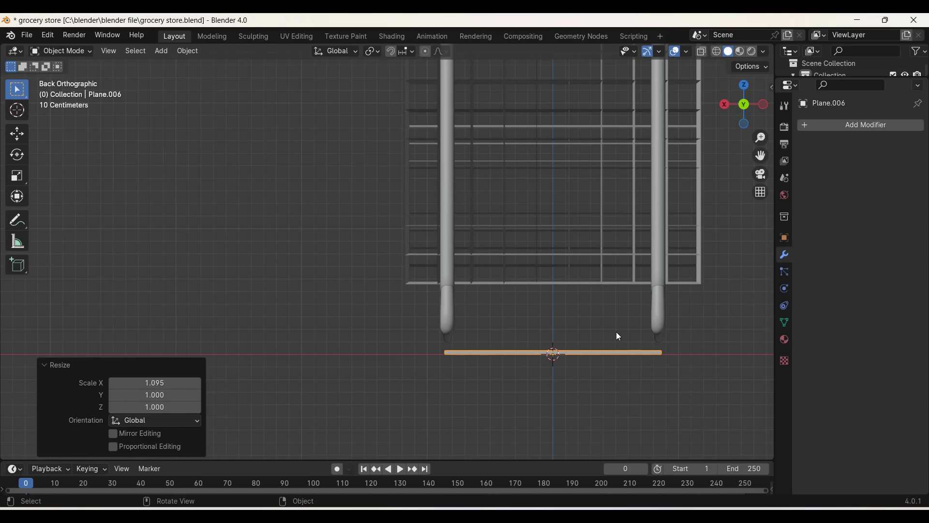
{"action": "key", "text": "g"}
{"action": "key", "text": "z"}
{"action": "left_click", "coordinate": [617, 306]}
Step: Slide the slab along Y so it sits on the lower frame bar
{"action": "mouse_move", "coordinate": [616, 306]}
{"action": "middle_mouse_down"}
{"action": "mouse_move", "coordinate": [644, 345]}
{"action": "mouse_move", "coordinate": [733, 121]}
{"action": "middle_mouse_up"}
{"action": "left_click", "coordinate": [733, 122]}
{"action": "key", "text": "g"}
{"action": "key", "text": "y"}
{"action": "left_click", "coordinate": [676, 397]}
{"action": "middle_click_drag", "start_coordinate": [677, 398], "coordinate": [681, 390]}
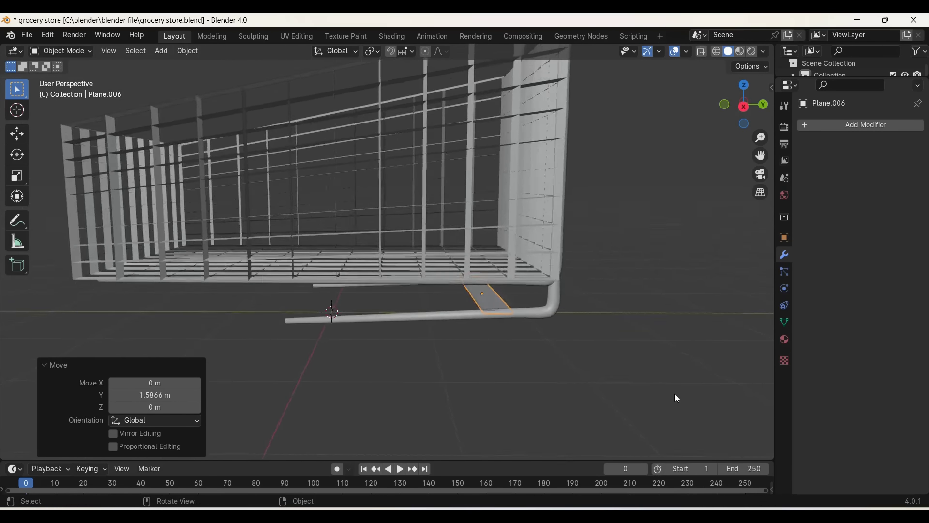
Step: Slide the strip along Y, then duplicate it and place the copy near the front end
{"action": "key", "text": "g"}
{"action": "key", "text": "y"}
{"action": "left_click", "coordinate": [564, 355]}
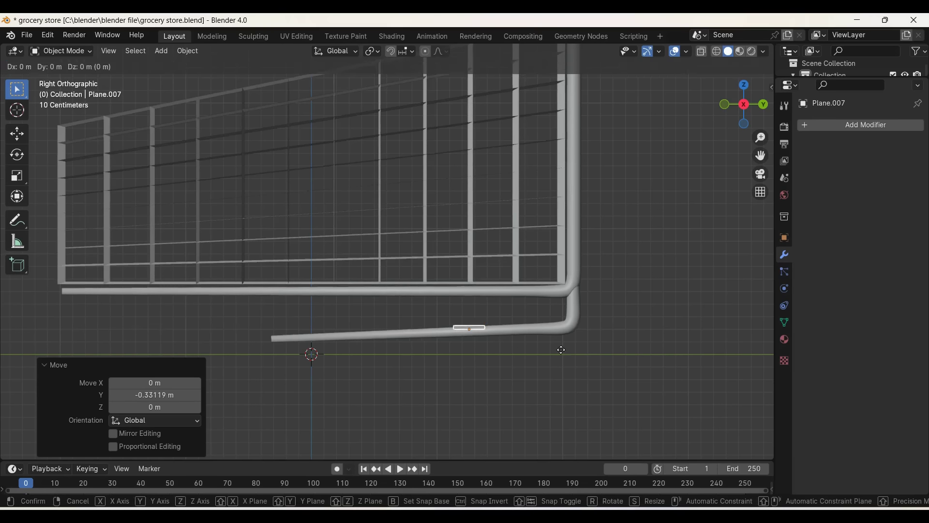
{"action": "key", "text": "shift+d"}
{"action": "key", "text": "y"}
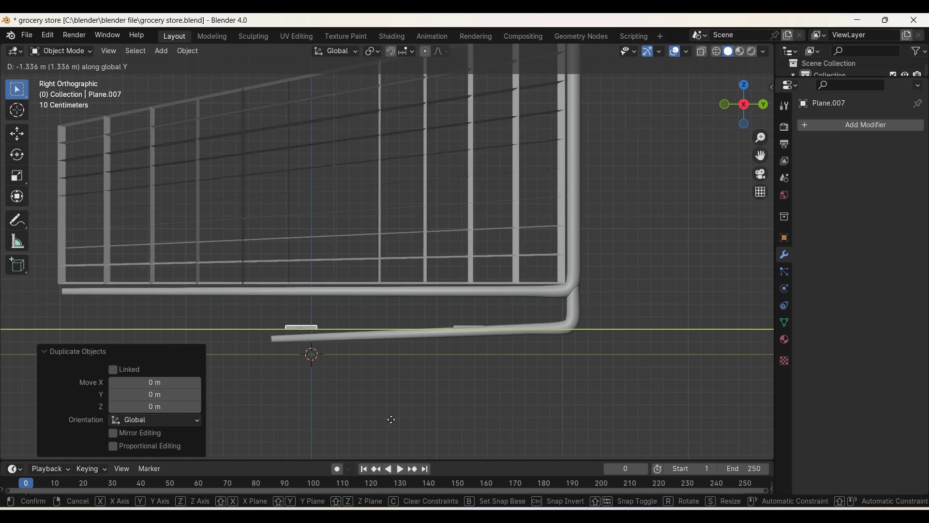
{"action": "left_click", "coordinate": [388, 420]}
Step: Lower the front copy, tilt it slightly and adjust its height
{"action": "key", "text": "g"}
{"action": "key", "text": "z"}
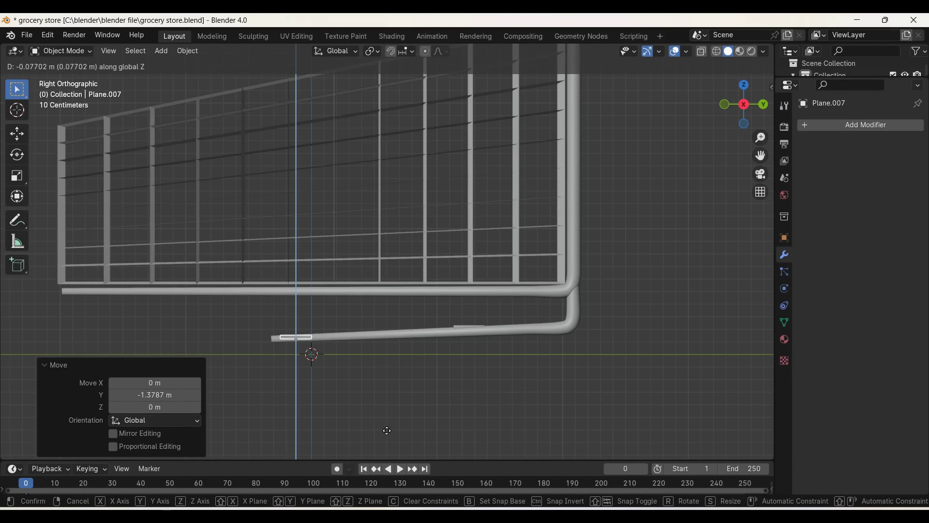
{"action": "left_click", "coordinate": [387, 431]}
{"action": "middle_click_drag", "start_coordinate": [387, 430], "coordinate": [368, 397]}
{"action": "key", "text": "r"}
{"action": "left_click", "coordinate": [367, 394]}
{"action": "key", "text": "g"}
{"action": "key", "text": "z"}
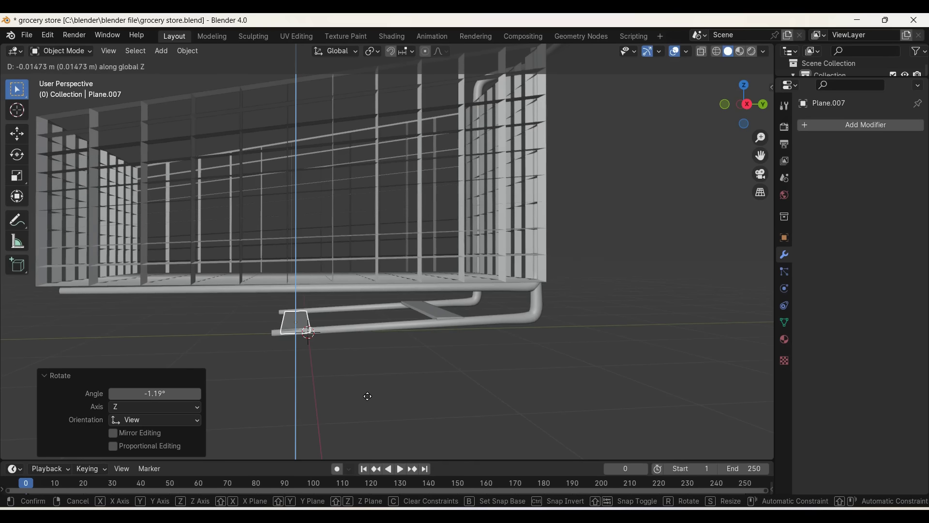
{"action": "left_click", "coordinate": [368, 397]}
Step: Narrow the front copy along Y, then delete and restore it twice
{"action": "key", "text": "s"}
{"action": "key", "text": "y"}
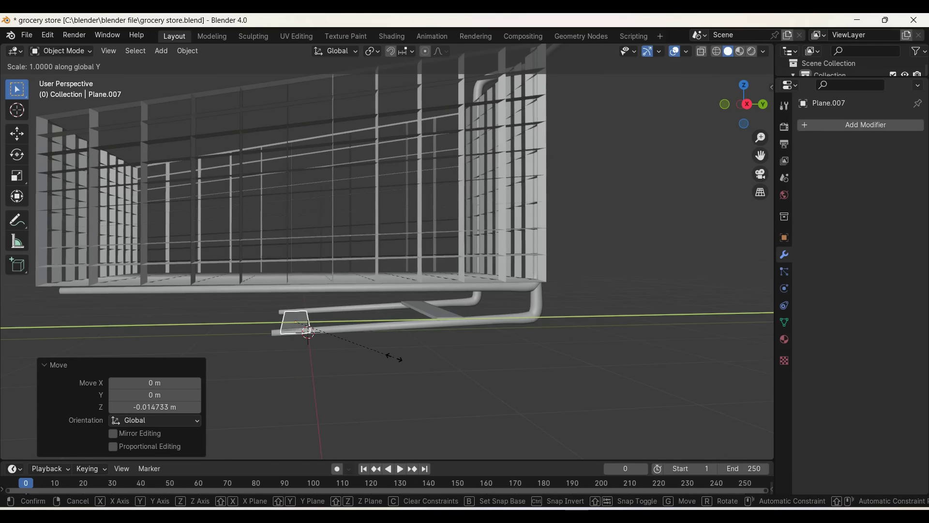
{"action": "left_click", "coordinate": [376, 359]}
{"action": "middle_click_drag", "start_coordinate": [376, 359], "coordinate": [350, 304]}
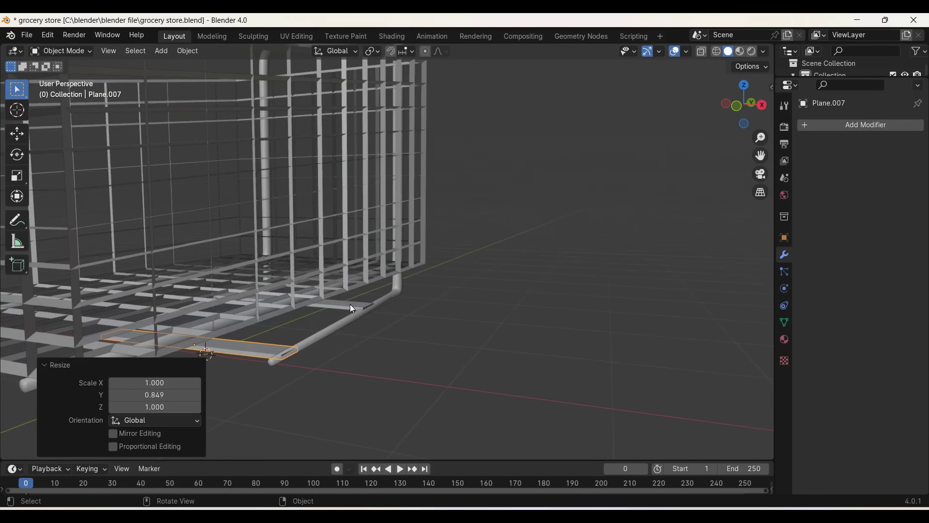
{"action": "key", "text": "x"}
{"action": "left_click", "coordinate": [350, 304]}
{"action": "key", "text": "ctrl+z"}
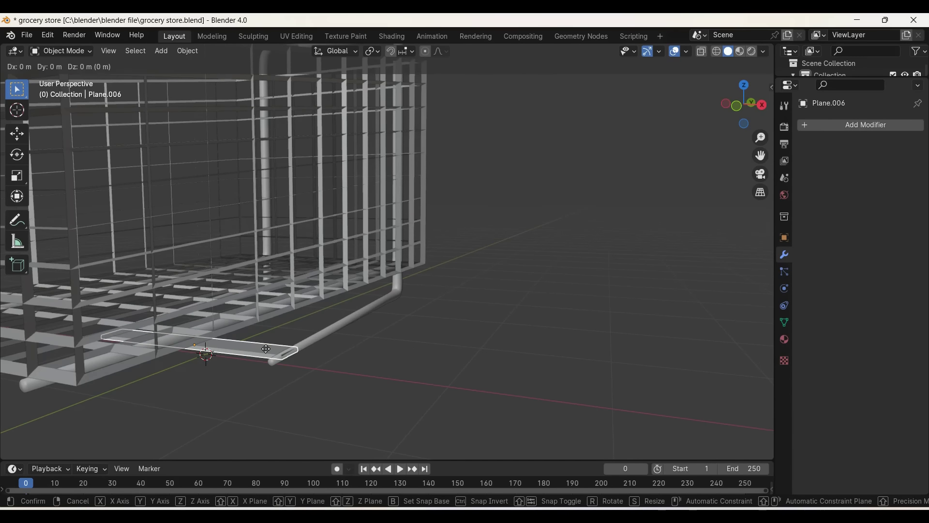
{"action": "key", "text": "x"}
{"action": "left_click", "coordinate": [265, 348]}
{"action": "key", "text": "ctrl+z"}
{"action": "middle_click_drag", "start_coordinate": [349, 365], "coordinate": [358, 359]}
Step: Adjust the front copy's height, narrow it slightly in X, and raise it
{"action": "key", "text": "g"}
{"action": "key", "text": "z"}
{"action": "left_click", "coordinate": [350, 365]}
{"action": "key", "text": "s"}
{"action": "key", "text": "x"}
{"action": "left_click", "coordinate": [349, 370]}
{"action": "key", "text": "g"}
{"action": "key", "text": "z"}
{"action": "left_click", "coordinate": [357, 354]}
Step: Reposition the strip along Y and duplicate it near the back end, viewed from below
{"action": "key", "text": "g"}
{"action": "key", "text": "y"}
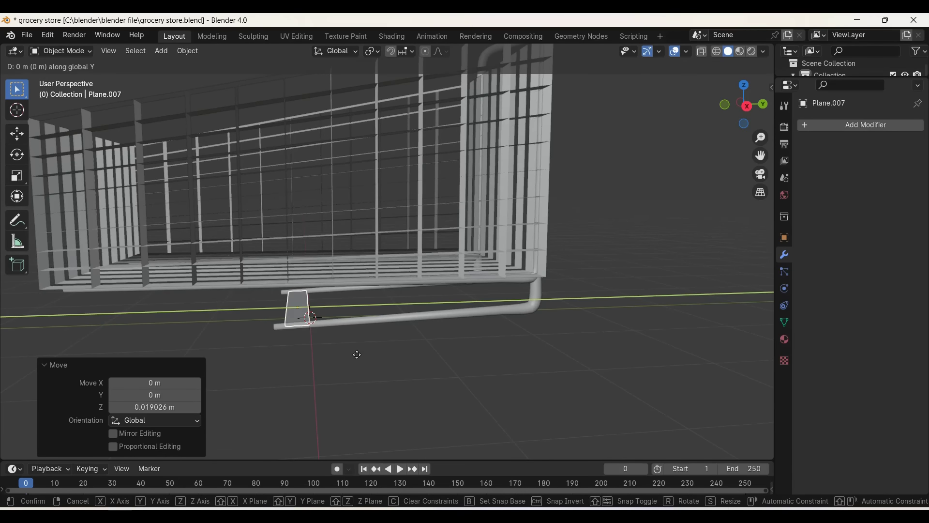
{"action": "left_click", "coordinate": [373, 356]}
{"action": "key", "text": "shift+d"}
{"action": "key", "text": "y"}
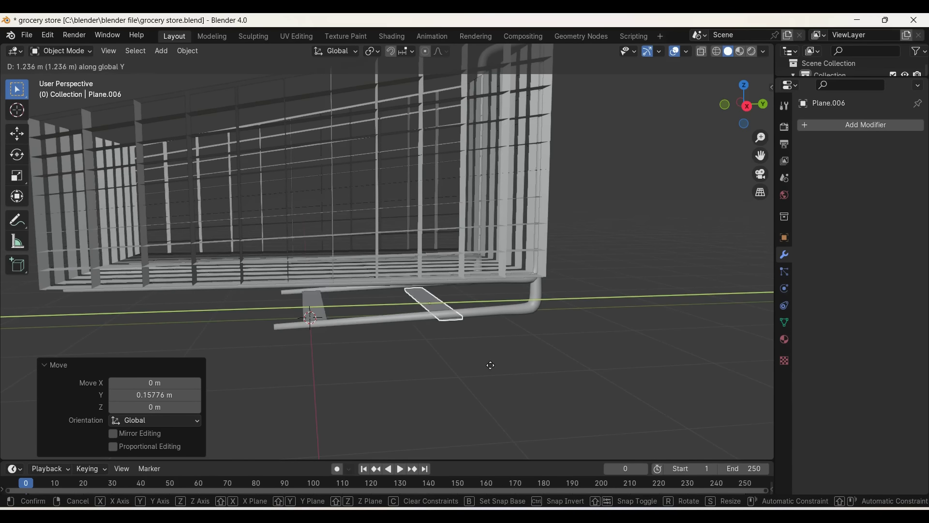
{"action": "left_click", "coordinate": [510, 363]}
{"action": "middle_click_drag", "start_coordinate": [510, 363], "coordinate": [631, 210]}
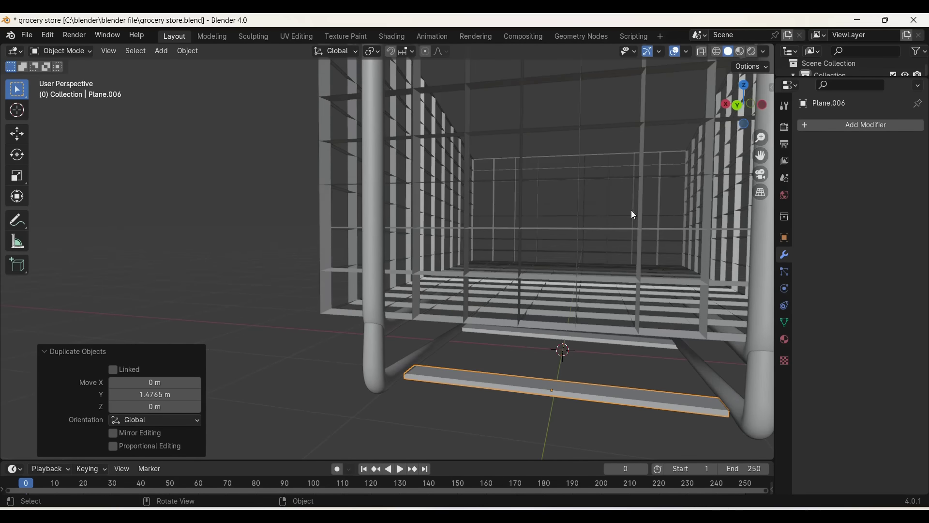
{"action": "left_click", "coordinate": [743, 84]}
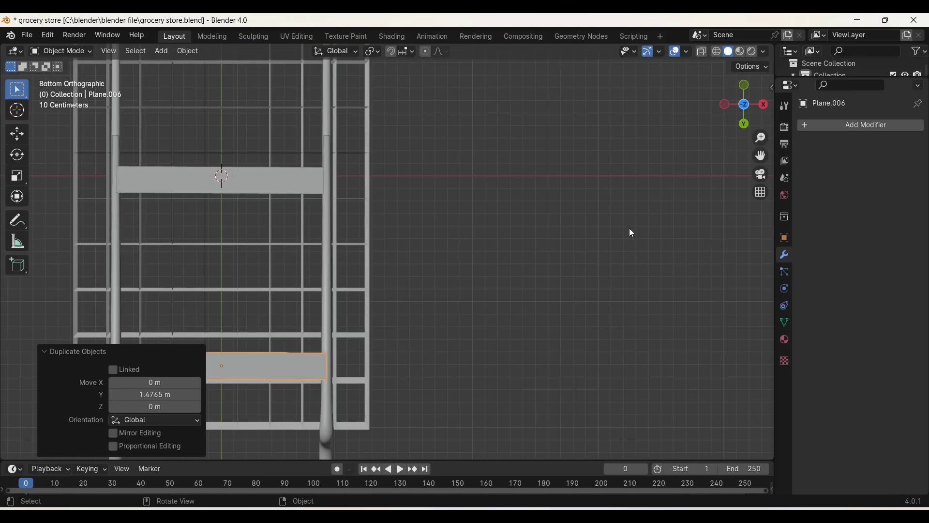
{"action": "left_click_drag", "start_coordinate": [761, 155], "coordinate": [888, 124]}
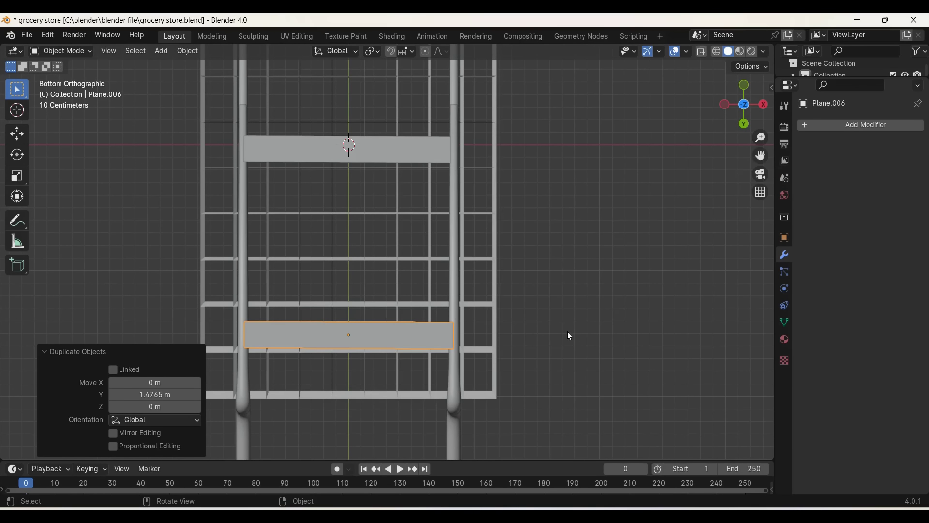
Step: Widen the back strip to 1.031 in X and raise it 0.01538 m
{"action": "key", "text": "s"}
{"action": "key", "text": "y"}
{"action": "key", "text": "x"}
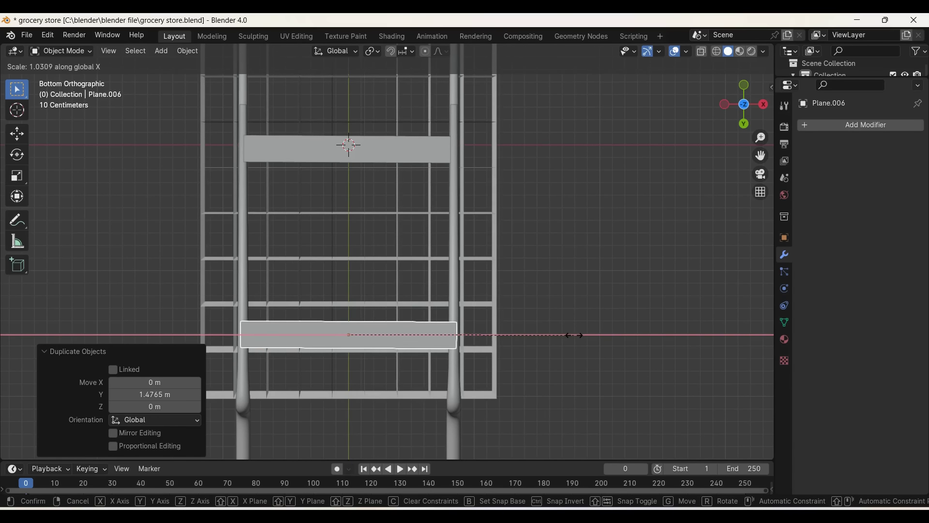
{"action": "left_click", "coordinate": [573, 335]}
{"action": "middle_click_drag", "start_coordinate": [574, 335], "coordinate": [582, 323]}
{"action": "key", "text": "g"}
{"action": "key", "text": "z"}
{"action": "left_click", "coordinate": [576, 335]}
{"action": "key", "text": "g"}
{"action": "key", "text": "z"}
{"action": "left_click", "coordinate": [573, 329]}
{"action": "key", "text": "shift+a"}
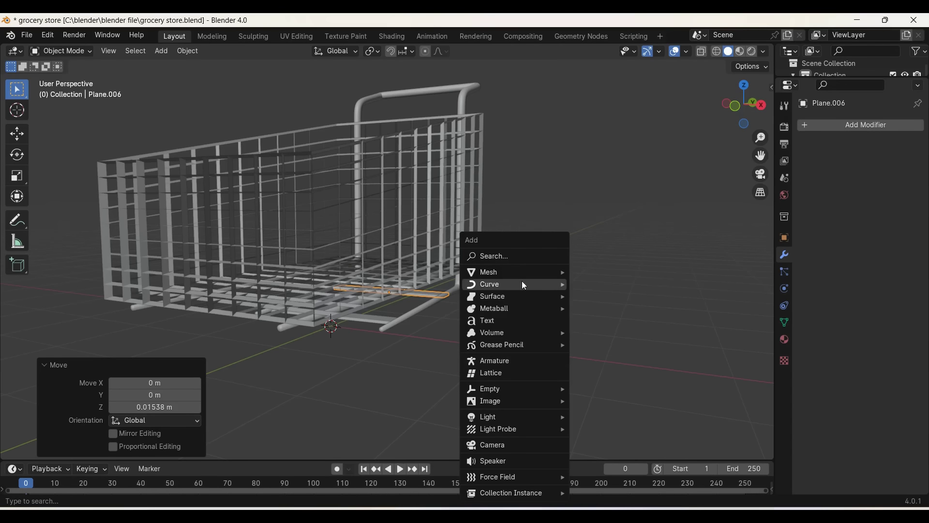
Step: Add a cone, try flattening it to 0 in X, and undo back to full shape
{"action": "mouse_move", "coordinate": [501, 272]}
{"action": "left_click", "coordinate": [605, 103]}
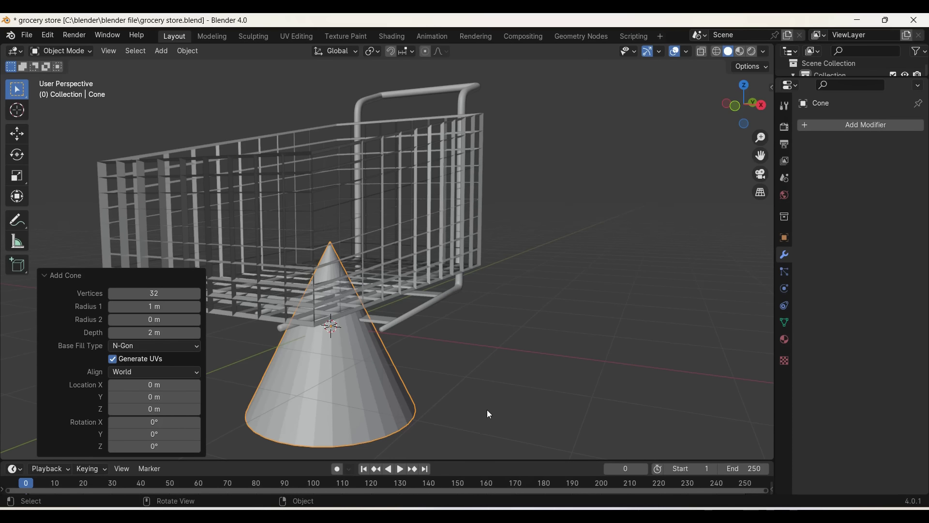
{"action": "type", "text": "sx0"}
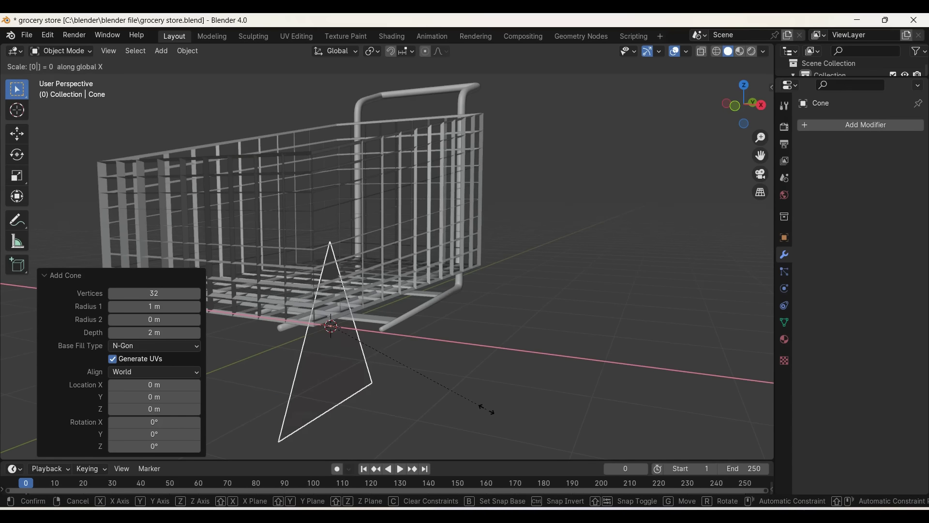
{"action": "key", "text": "Return"}
{"action": "key", "text": "s"}
{"action": "key", "text": "x"}
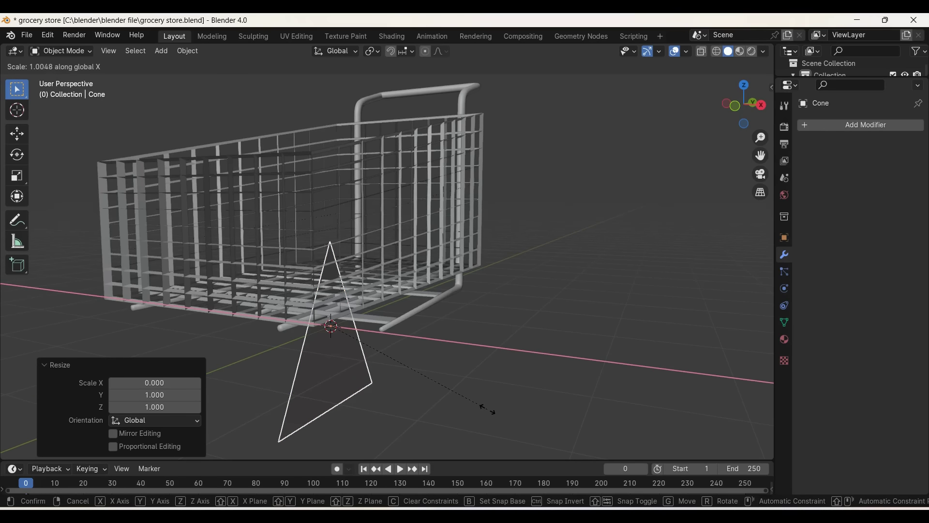
{"action": "right_click", "coordinate": [466, 357]}
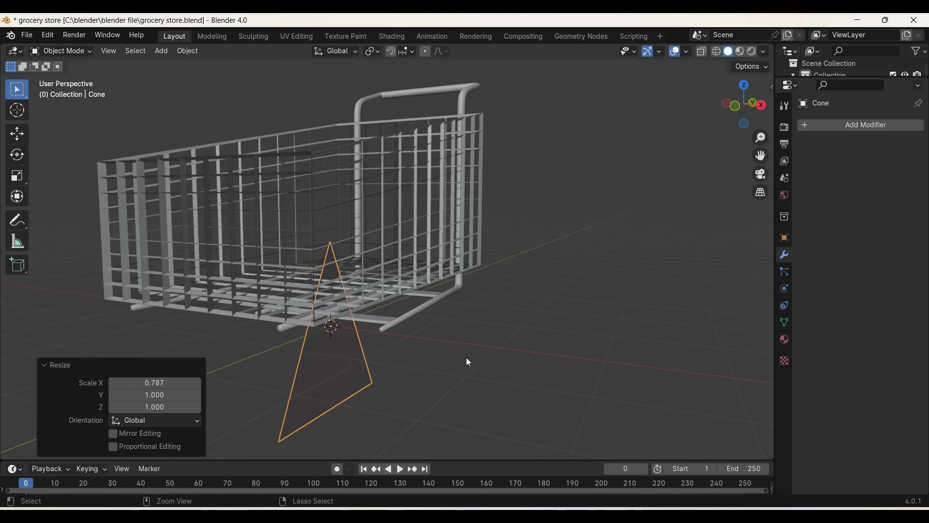
{"action": "key", "text": "ctrl+z"}
Step: Adjust the cone's width in X and shift it along X
{"action": "key", "text": "s"}
{"action": "key", "text": "x"}
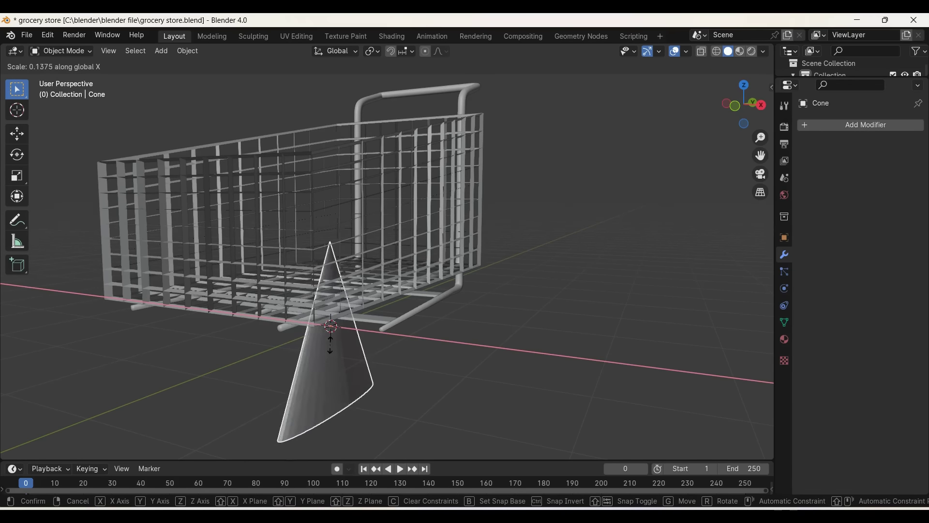
{"action": "left_click", "coordinate": [327, 348]}
{"action": "middle_click_drag", "start_coordinate": [326, 347], "coordinate": [486, 324]}
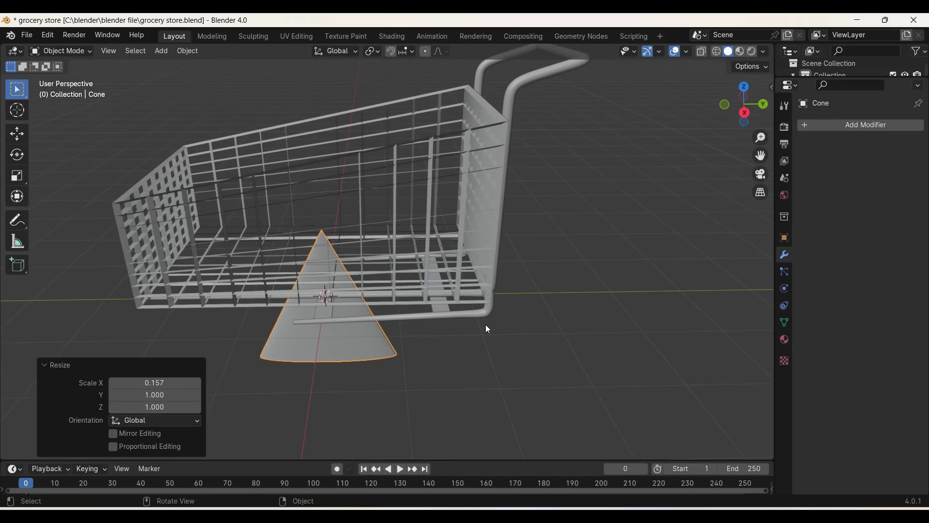
{"action": "key", "text": "s"}
{"action": "key", "text": "x"}
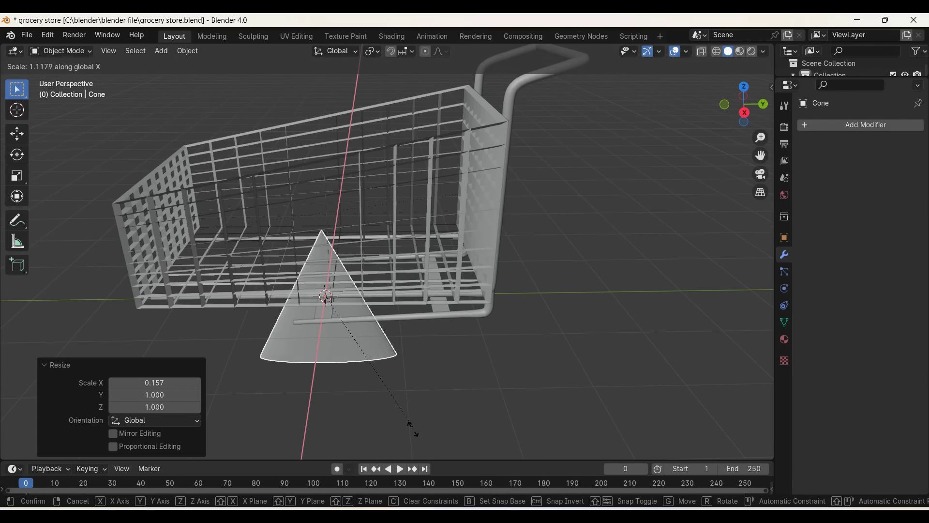
{"action": "left_click", "coordinate": [484, 392]}
{"action": "mouse_move", "coordinate": [487, 397]}
{"action": "middle_mouse_down"}
{"action": "mouse_move", "coordinate": [394, 418]}
{"action": "mouse_move", "coordinate": [361, 290]}
{"action": "mouse_move", "coordinate": [344, 367]}
{"action": "mouse_move", "coordinate": [375, 380]}
{"action": "middle_mouse_up"}
{"action": "key", "text": "g"}
{"action": "key", "text": "x"}
{"action": "left_click", "coordinate": [391, 420]}
Step: Shade the cone smooth and shrink it to 0.3
{"action": "right_click", "coordinate": [360, 291]}
{"action": "left_click", "coordinate": [352, 289]}
{"action": "type", "text": "s"}
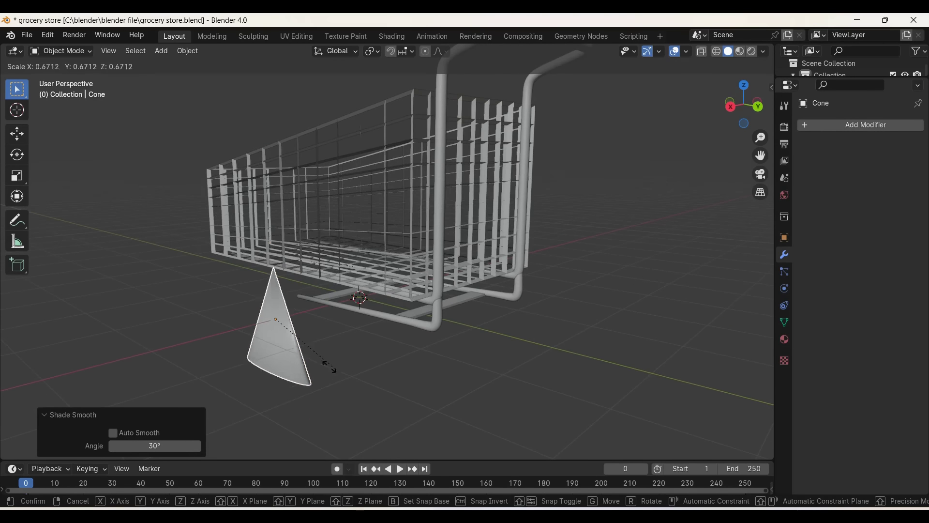
{"action": "type", "text": "0.3"}
{"action": "key", "text": "Return"}
Step: Resize the cone along Y and Z, thinning it to 0.696 in Y
{"action": "key", "text": "s"}
{"action": "key", "text": "y"}
{"action": "left_click", "coordinate": [289, 346]}
{"action": "key", "text": "s"}
{"action": "key", "text": "z"}
{"action": "left_click", "coordinate": [284, 338]}
{"action": "key", "text": "s"}
{"action": "key", "text": "y"}
{"action": "left_click", "coordinate": [316, 371]}
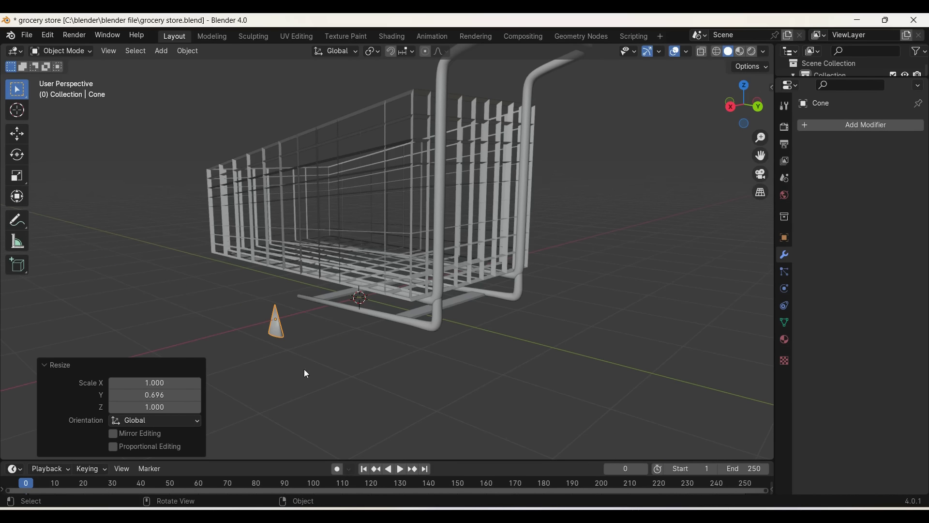
{"action": "middle_click_drag", "start_coordinate": [327, 368], "coordinate": [327, 350]}
Step: Flip the cone 180° on X and raise it 0.21659 m
{"action": "type", "text": "rx180"}
{"action": "key", "text": "Return"}
{"action": "key", "text": "g"}
{"action": "key", "text": "z"}
{"action": "left_click", "coordinate": [326, 353]}
{"action": "right_click", "coordinate": [327, 352]}
{"action": "left_click", "coordinate": [314, 303]}
{"action": "middle_click_drag", "start_coordinate": [312, 302], "coordinate": [312, 303]}
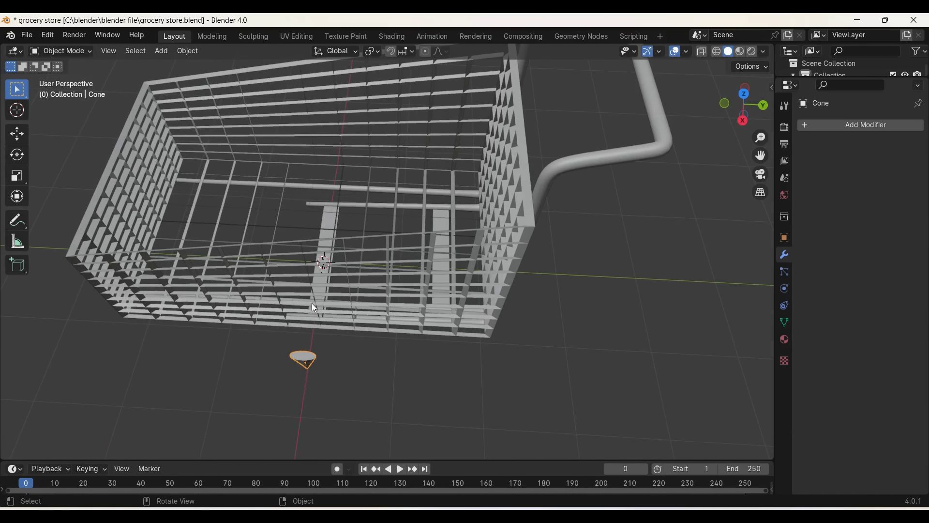
Step: Narrow the cone along X and switch to the Right Ortho view
{"action": "key", "text": "s"}
{"action": "key", "text": "x"}
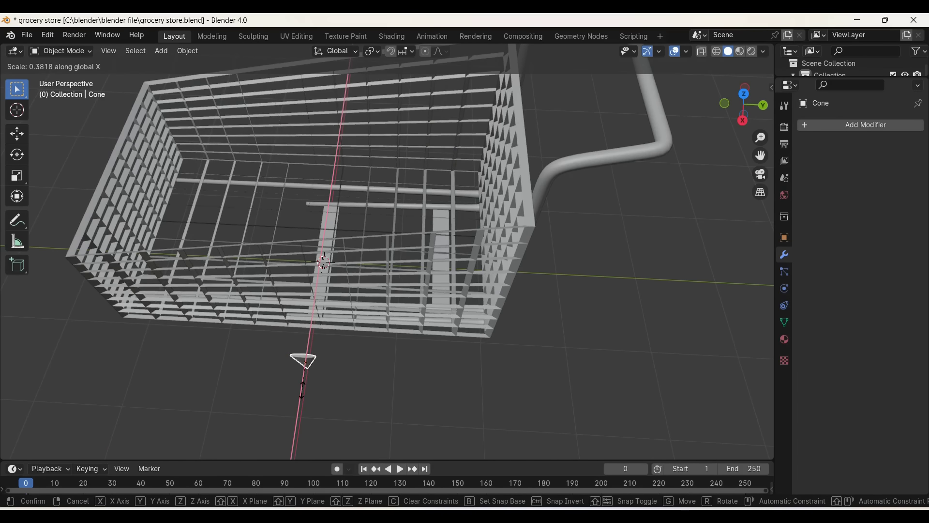
{"action": "left_click", "coordinate": [355, 374]}
{"action": "middle_click_drag", "start_coordinate": [355, 374], "coordinate": [355, 374]}
{"action": "key", "text": "KP_3"}
{"action": "key", "text": "g"}
{"action": "key", "text": "x"}
{"action": "left_click", "coordinate": [535, 312]}
Step: Lower the cone to just below the cart's lower rail
{"action": "key", "text": "g"}
{"action": "key", "text": "z"}
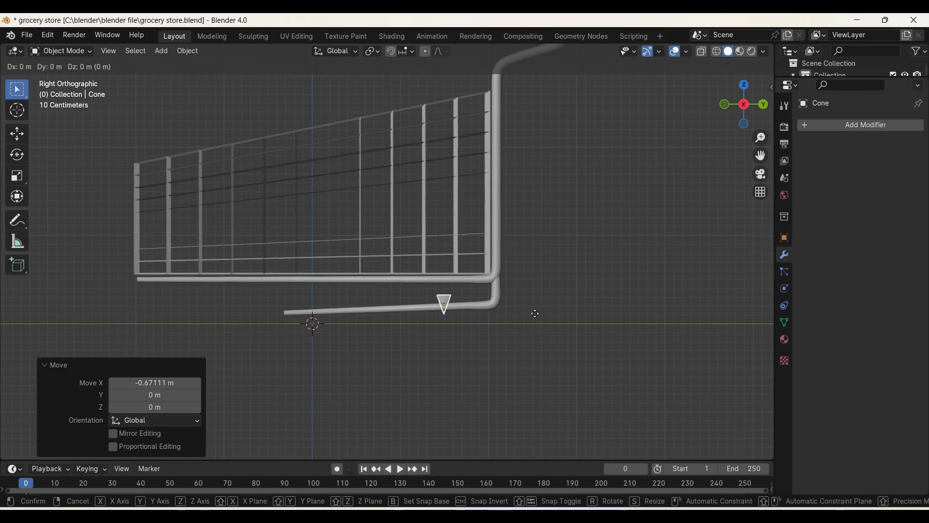
{"action": "left_click", "coordinate": [537, 323]}
{"action": "key", "text": "g"}
{"action": "key", "text": "z"}
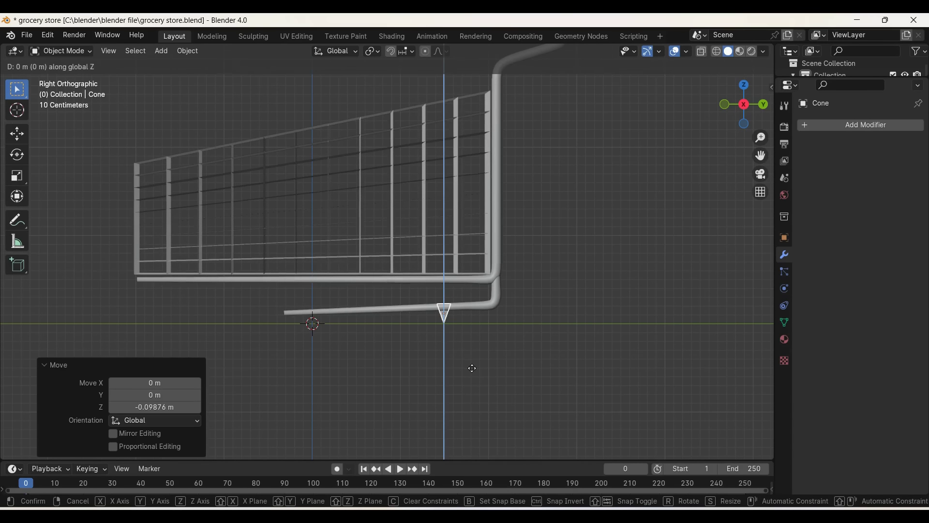
{"action": "left_click", "coordinate": [473, 371]}
Step: Tilt the cone 16.4° around X and nudge it under the runner's bend
{"action": "key", "text": "r"}
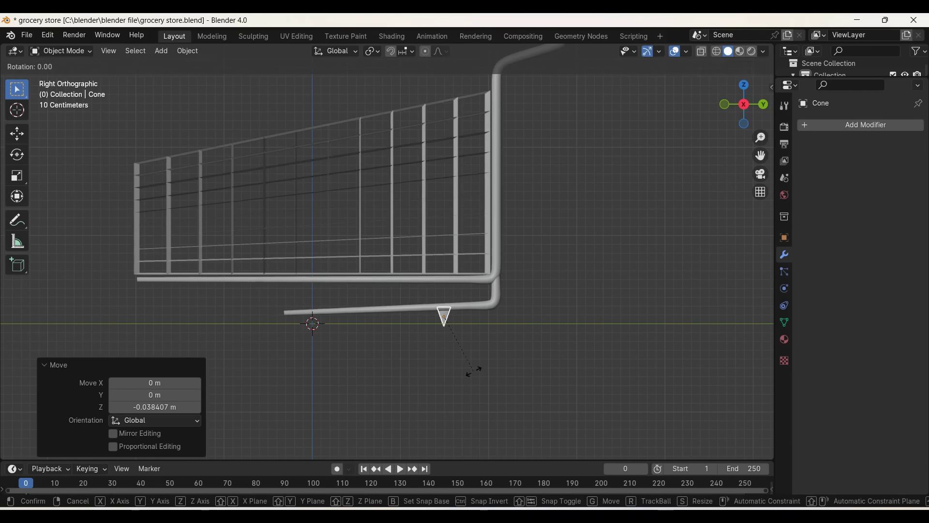
{"action": "key", "text": "x"}
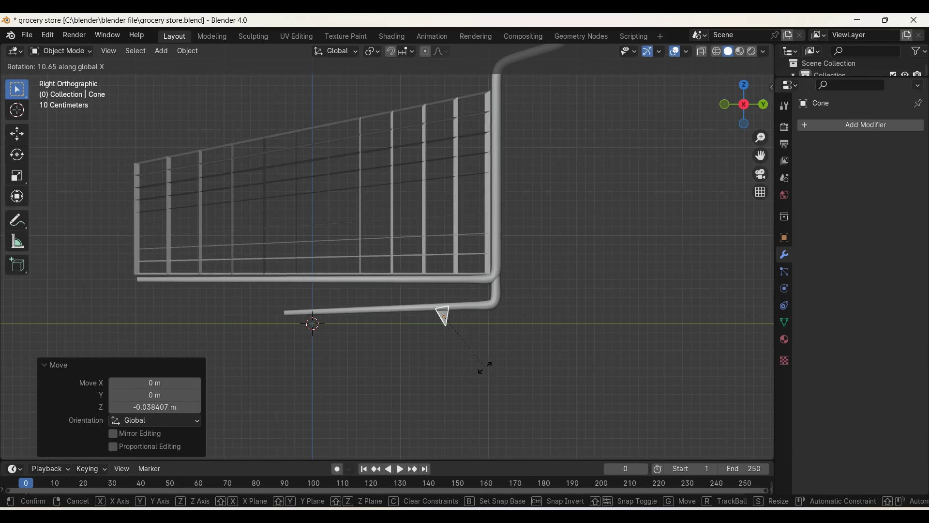
{"action": "left_click", "coordinate": [494, 367]}
{"action": "key", "text": "g"}
{"action": "key", "text": "z"}
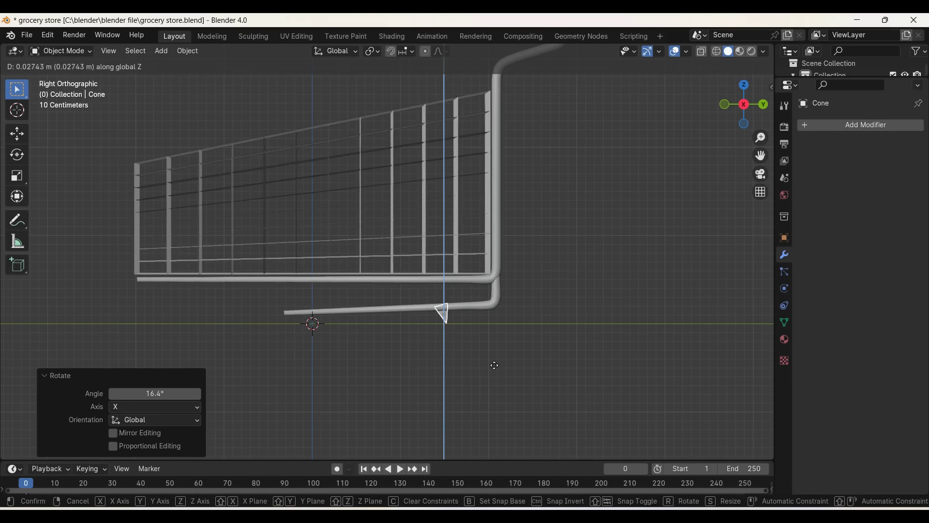
{"action": "left_click", "coordinate": [494, 365]}
Step: Shift the cone 0.96943 m along X
{"action": "middle_click_drag", "start_coordinate": [497, 370], "coordinate": [557, 368]}
{"action": "key", "text": "g"}
{"action": "key", "text": "x"}
{"action": "left_click", "coordinate": [588, 367]}
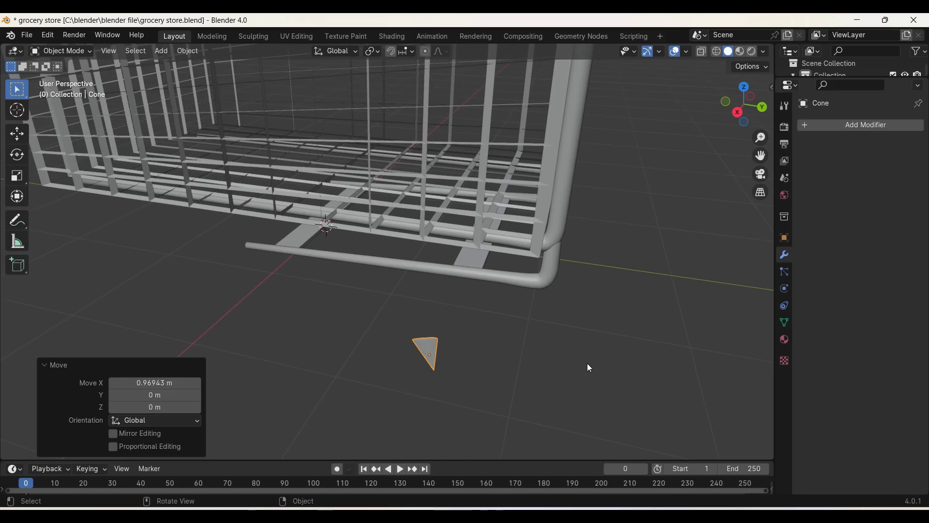
Step: Give the cone a Mirror modifier and switch into Edit Mode on its mesh
{"action": "left_click", "coordinate": [844, 125]}
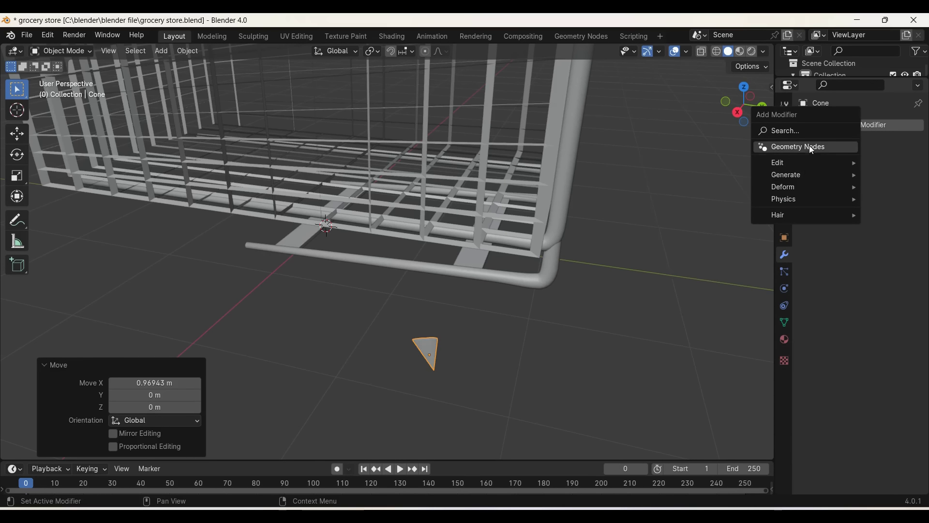
{"action": "type", "text": "m"}
{"action": "key", "text": "Return"}
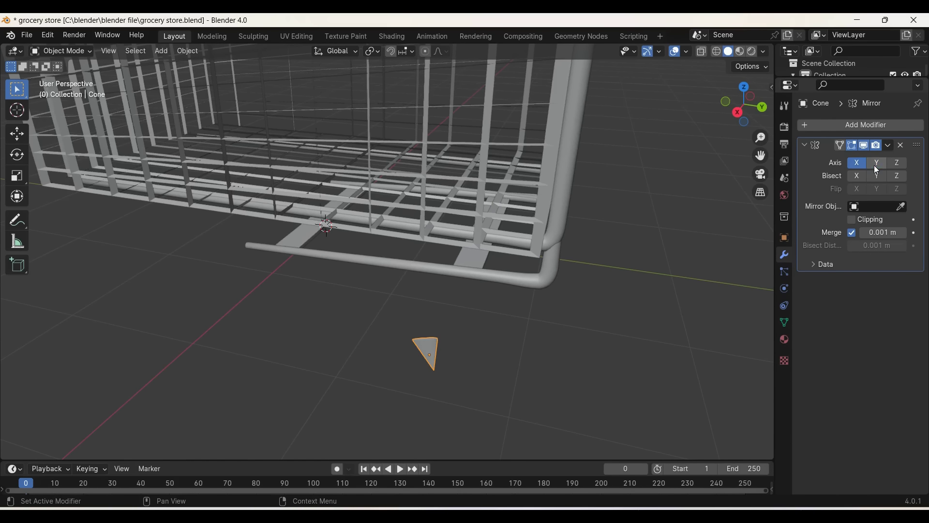
{"action": "middle_click_drag", "start_coordinate": [632, 362], "coordinate": [500, 367]}
{"action": "key", "text": "Tab"}
Step: Delete the selected faces of the cones, leaving open rims
{"action": "key", "text": "x"}
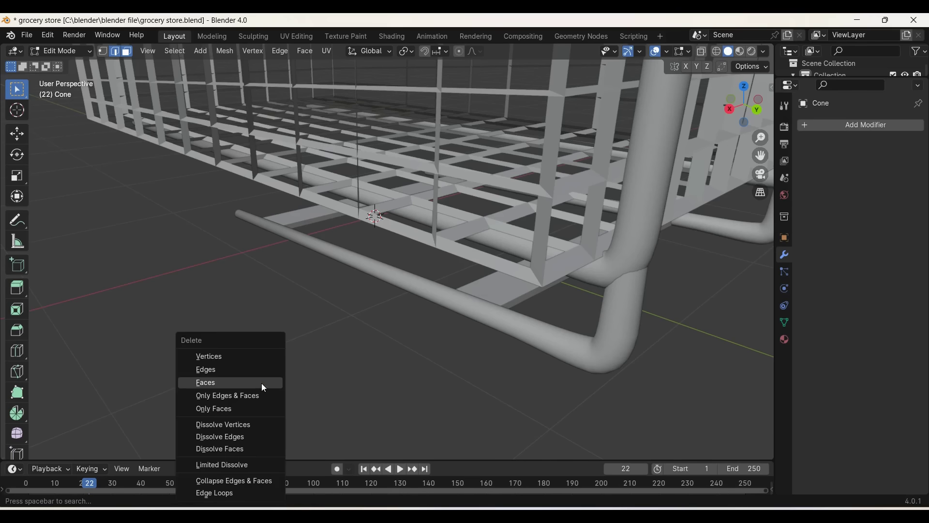
{"action": "left_click", "coordinate": [258, 382]}
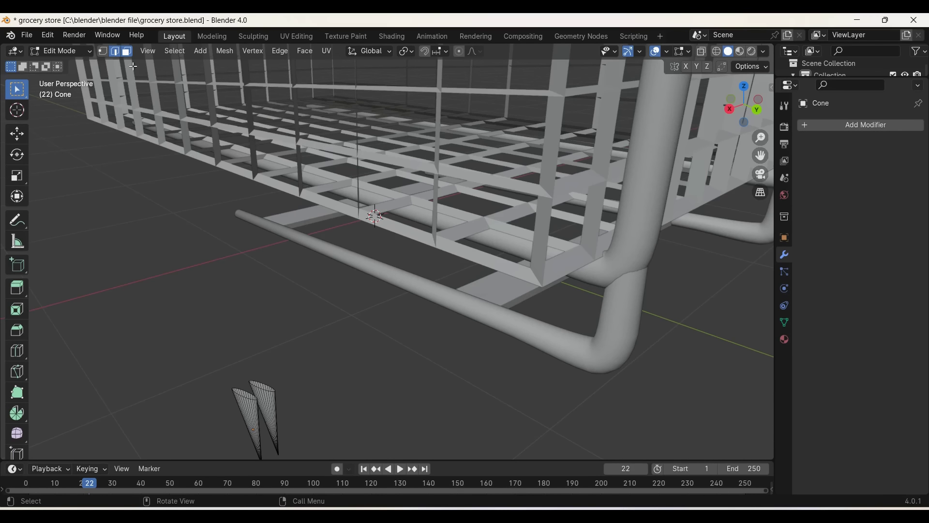
{"action": "scroll", "coordinate": [244, 398], "scroll_direction": "up", "scroll_amount": 2}
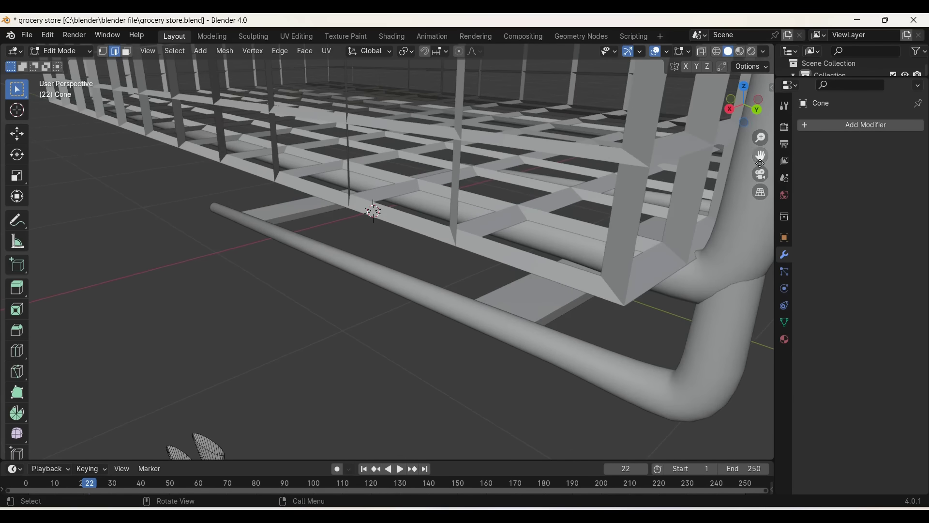
{"action": "left_click_drag", "start_coordinate": [761, 156], "coordinate": [761, 161]}
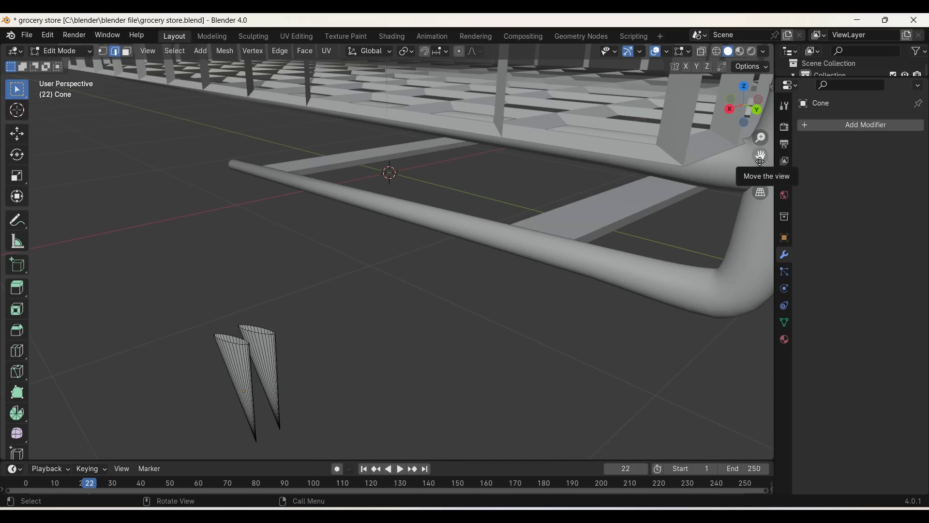
Step: Select both cone rim loops and bridge them with 10 cuts, then undo the bridge
{"action": "left_click", "coordinate": [252, 342], "text": "alt"}
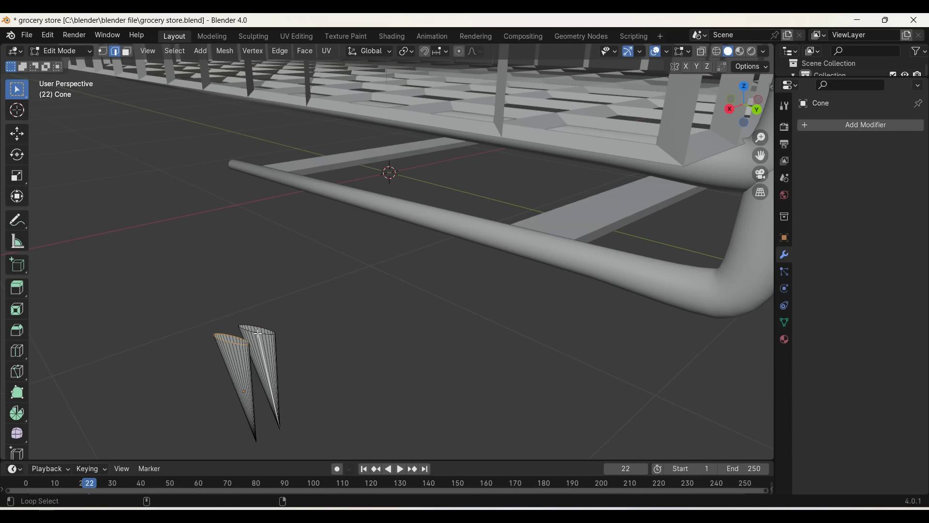
{"action": "scroll", "coordinate": [258, 334], "scroll_direction": "up", "scroll_amount": 1}
{"action": "left_click", "coordinate": [220, 346], "text": "alt+shift"}
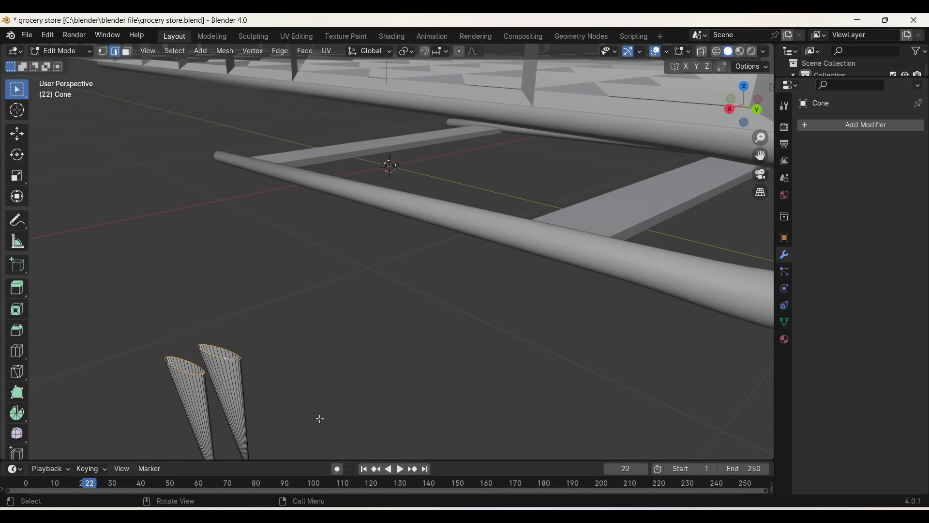
{"action": "key", "text": "ctrl+e"}
{"action": "left_click", "coordinate": [315, 196]}
{"action": "left_click", "coordinate": [157, 395]}
{"action": "key", "text": "Return"}
{"action": "scroll", "coordinate": [437, 359], "scroll_direction": "down", "scroll_amount": 1}
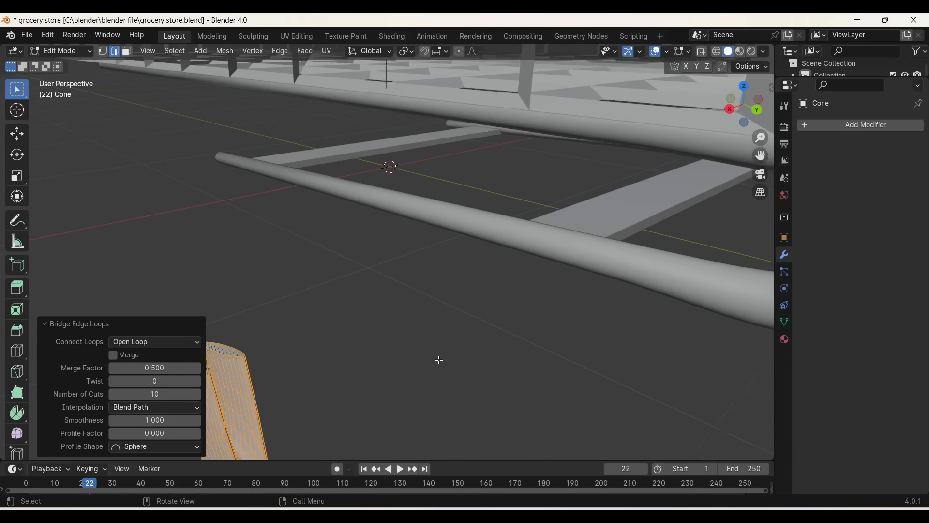
{"action": "scroll", "coordinate": [439, 360], "scroll_direction": "down", "scroll_amount": 2}
{"action": "key", "text": "ctrl+z"}
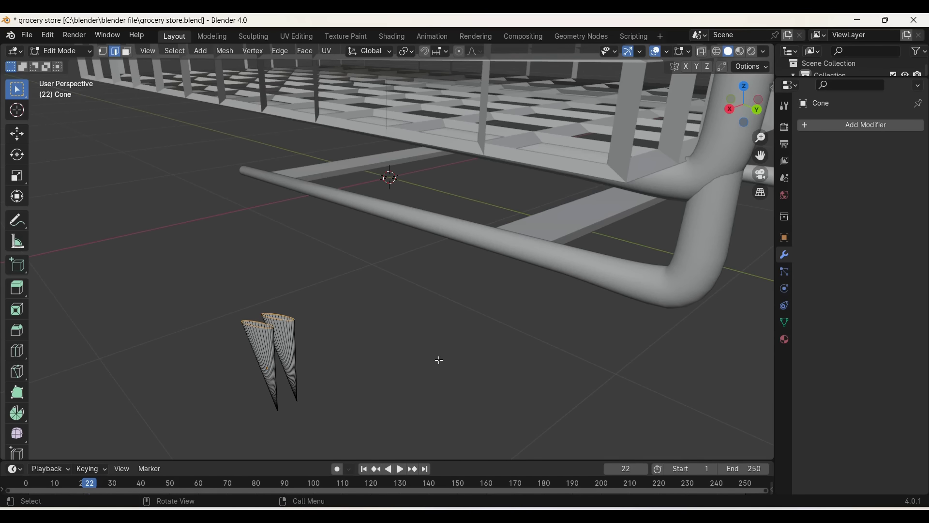
Step: Flip the cone pair 180° about the X axis in Object Mode
{"action": "key", "text": "Tab"}
{"action": "key", "text": "r"}
{"action": "type", "text": "x180"}
{"action": "key", "text": "Return"}
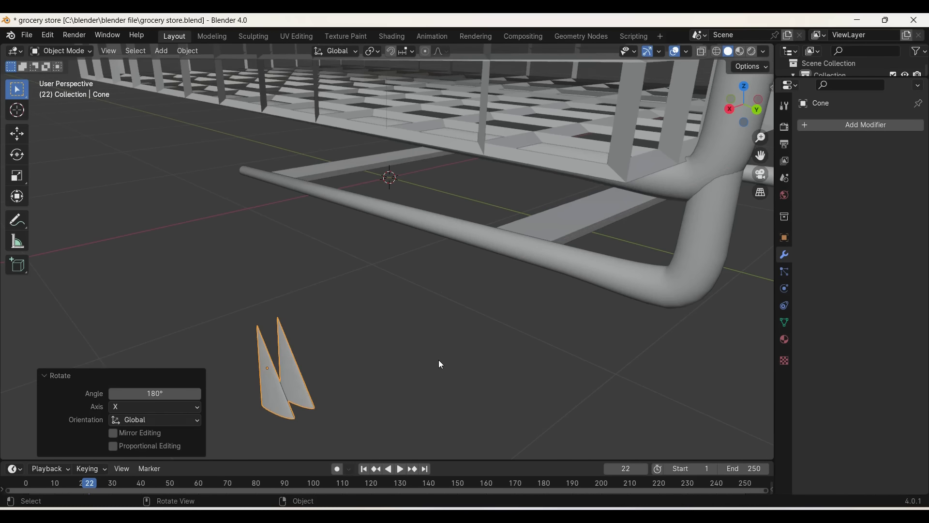
Step: Bridge the two cone rims with Bridge Edge Loops using 5 cuts
{"action": "key", "text": "Tab"}
{"action": "key", "text": "ctrl+e"}
{"action": "left_click", "coordinate": [439, 196]}
{"action": "left_click", "coordinate": [154, 395]}
{"action": "type", "text": "5"}
{"action": "key", "text": "Return"}
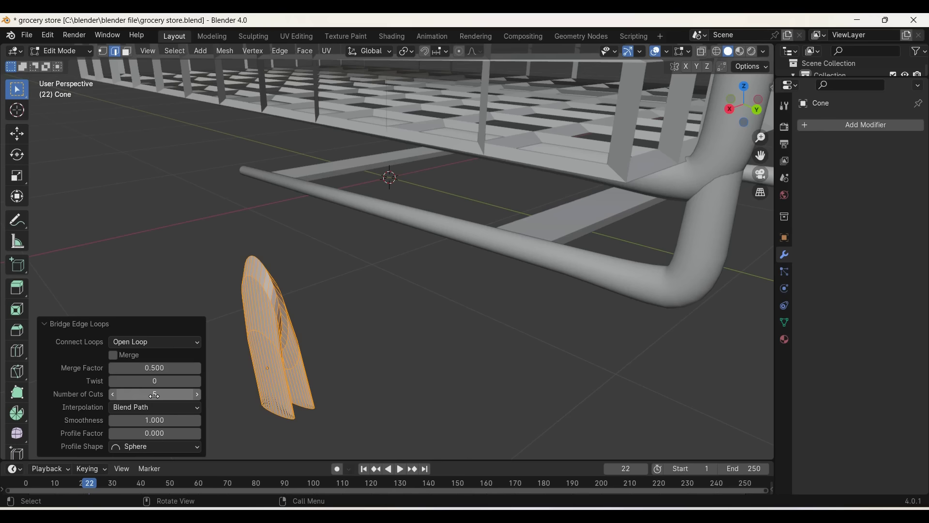
Step: Undo the old bridge and bridge the cone rims again with 2 cuts
{"action": "key", "text": "ctrl+z"}
{"action": "key", "text": "ctrl+z"}
{"action": "key", "text": "Tab"}
{"action": "key", "text": "ctrl+e"}
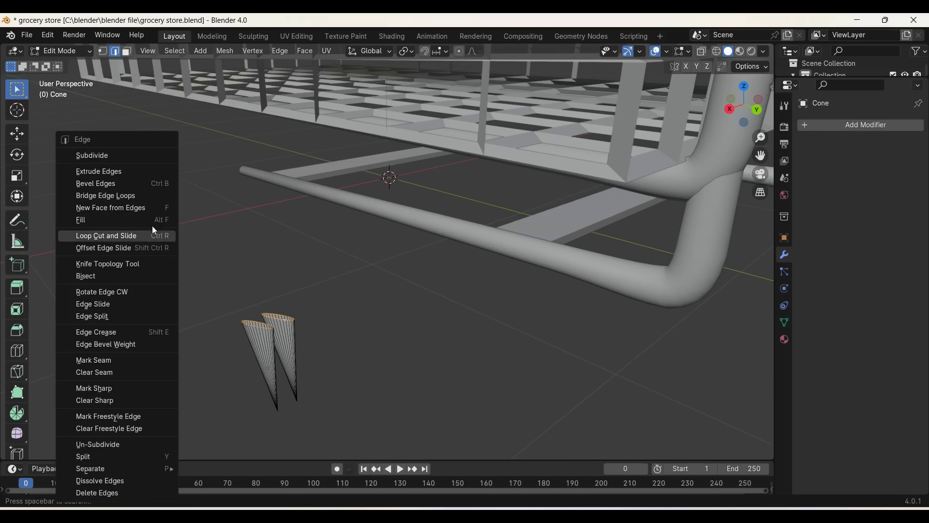
{"action": "left_click", "coordinate": [141, 196]}
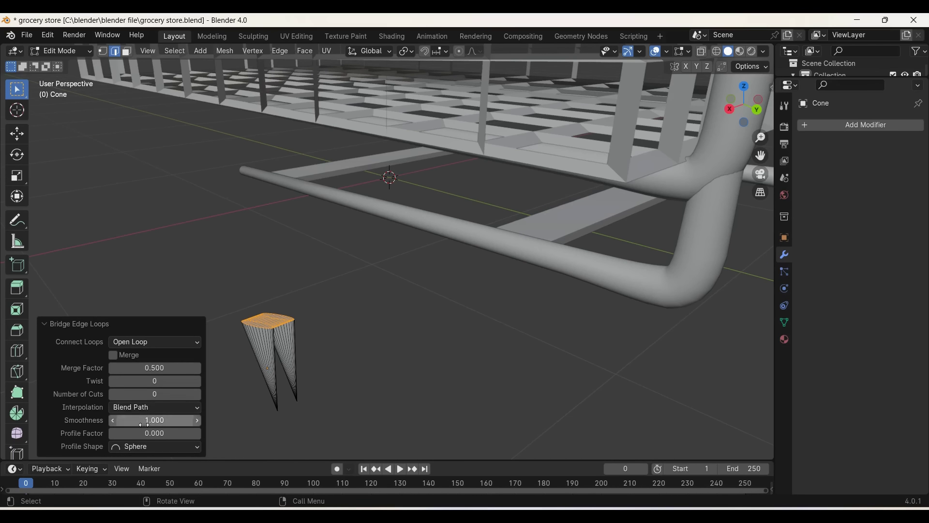
{"action": "key", "text": "Return"}
Step: Try 0 cuts on the bridge, then undo it
{"action": "left_click", "coordinate": [148, 396]}
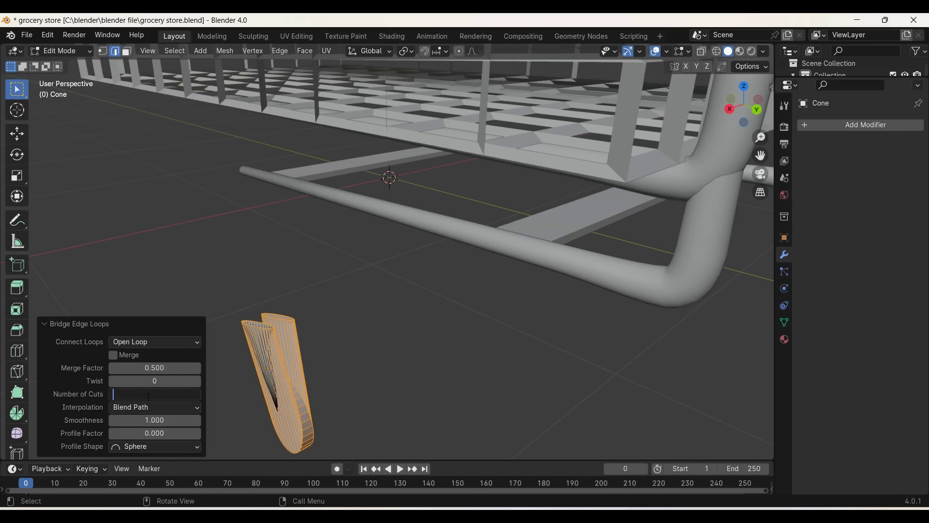
{"action": "key", "text": "alt+shift"}
{"action": "type", "text": "0"}
{"action": "key", "text": "Return"}
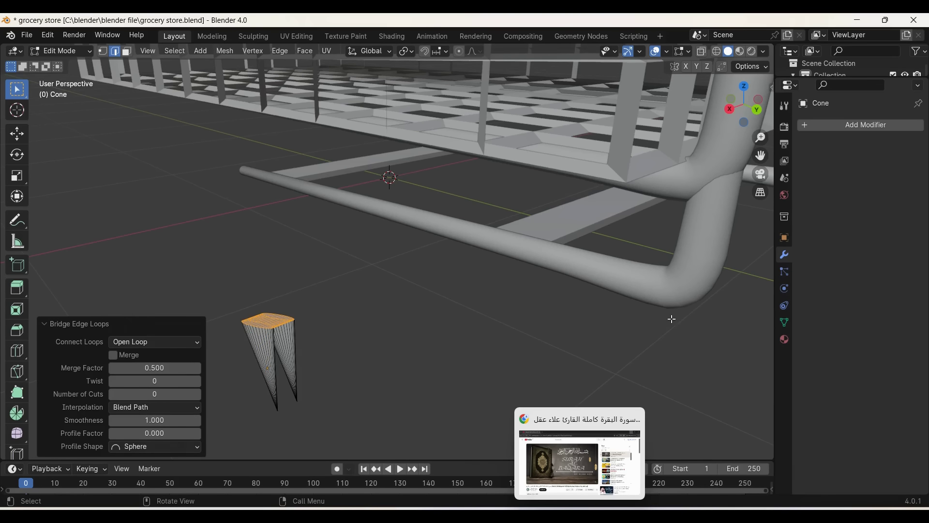
{"action": "key", "text": "ctrl+z"}
Step: Rebuild the bridge between the cone rims with 2 cuts
{"action": "middle_click_drag", "start_coordinate": [618, 321], "coordinate": [294, 368]}
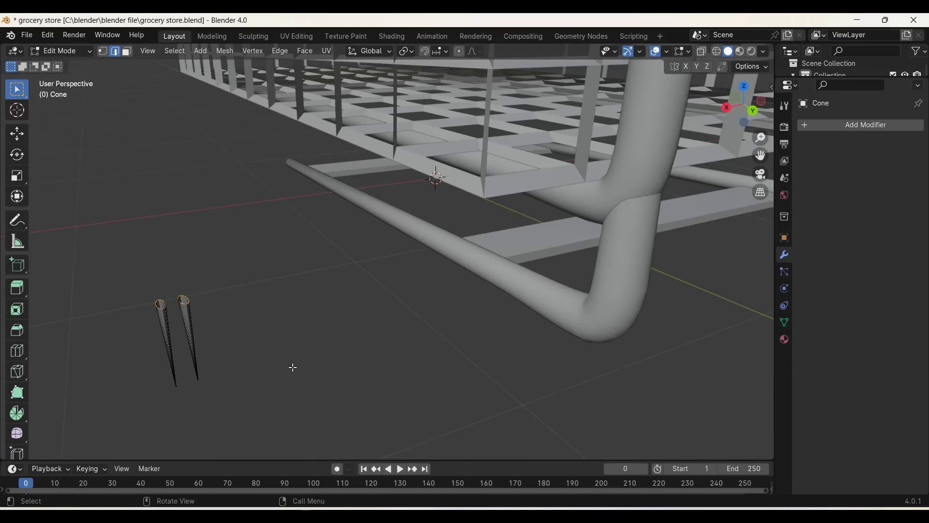
{"action": "key", "text": "ctrl+e"}
{"action": "left_click", "coordinate": [276, 193]}
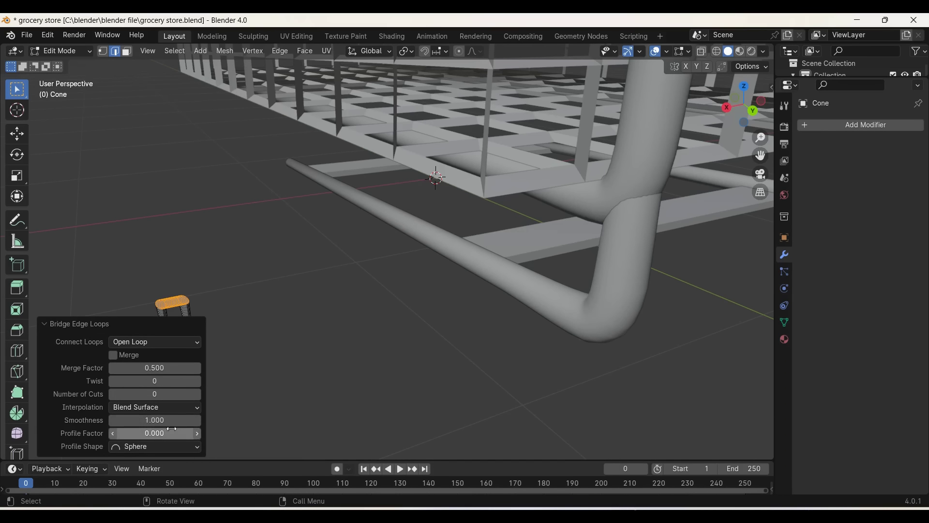
{"action": "left_click", "coordinate": [167, 394]}
{"action": "type", "text": "2"}
{"action": "key", "text": "Return"}
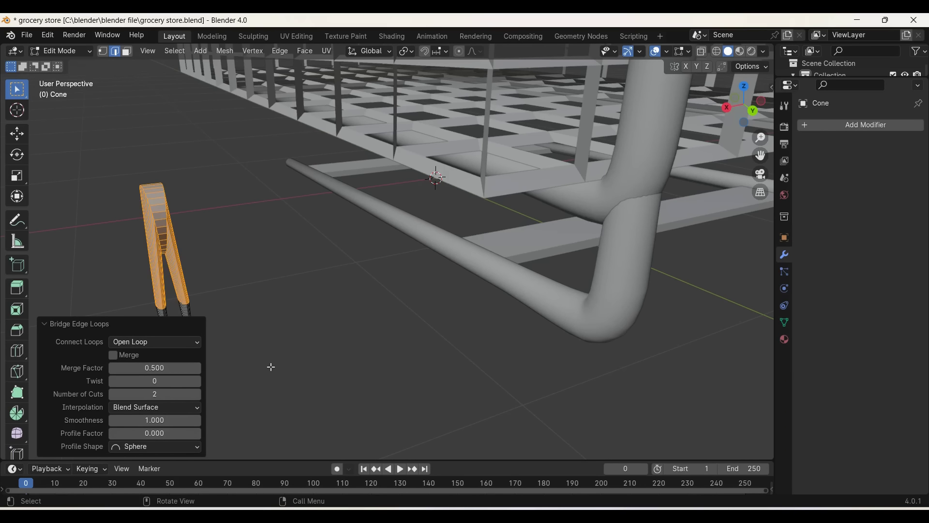
Step: Select the top face of the bridged cones in face select mode
{"action": "left_click", "coordinate": [155, 217]}
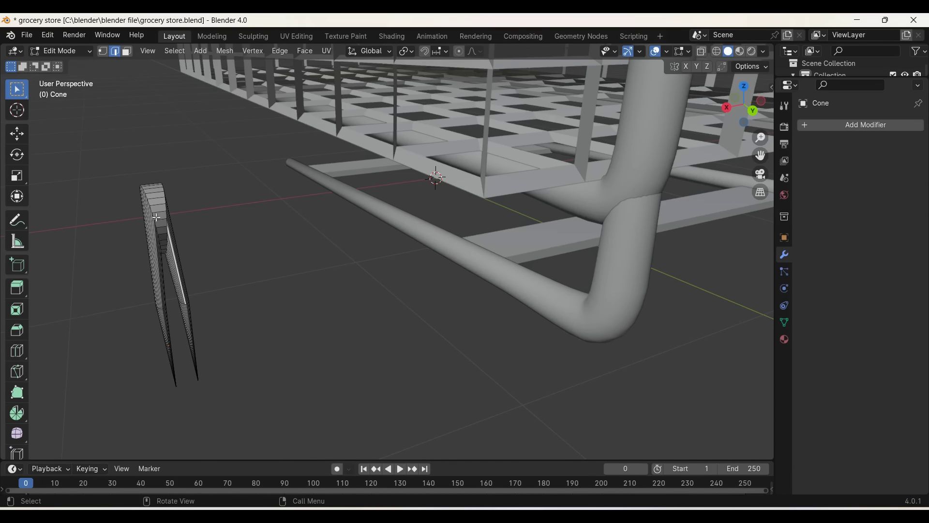
{"action": "left_click", "coordinate": [125, 52]}
{"action": "left_click", "coordinate": [159, 203]}
Step: Lower the top face along Z and shrink it to 0.345, then cancel a second move
{"action": "key", "text": "g"}
{"action": "key", "text": "z"}
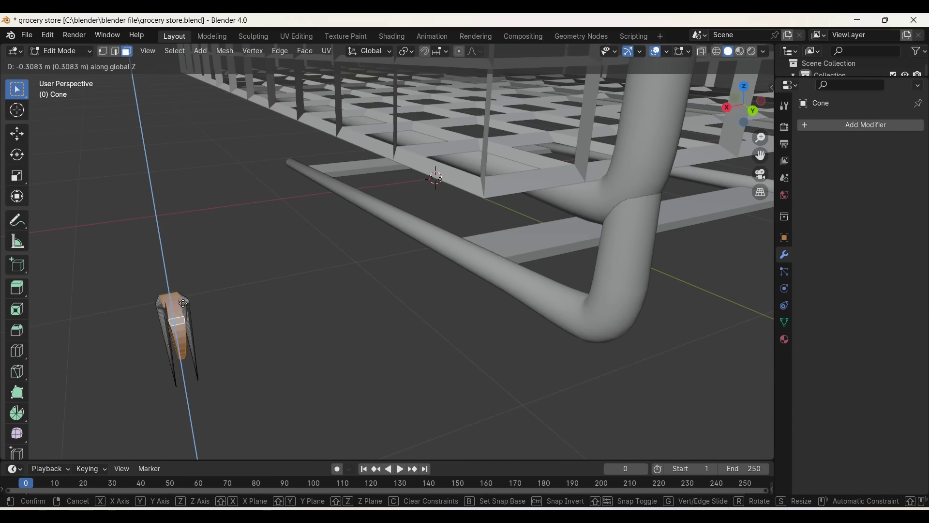
{"action": "left_click", "coordinate": [184, 299]}
{"action": "key", "text": "s"}
{"action": "left_click", "coordinate": [202, 335]}
{"action": "key", "text": "g"}
{"action": "key", "text": "z"}
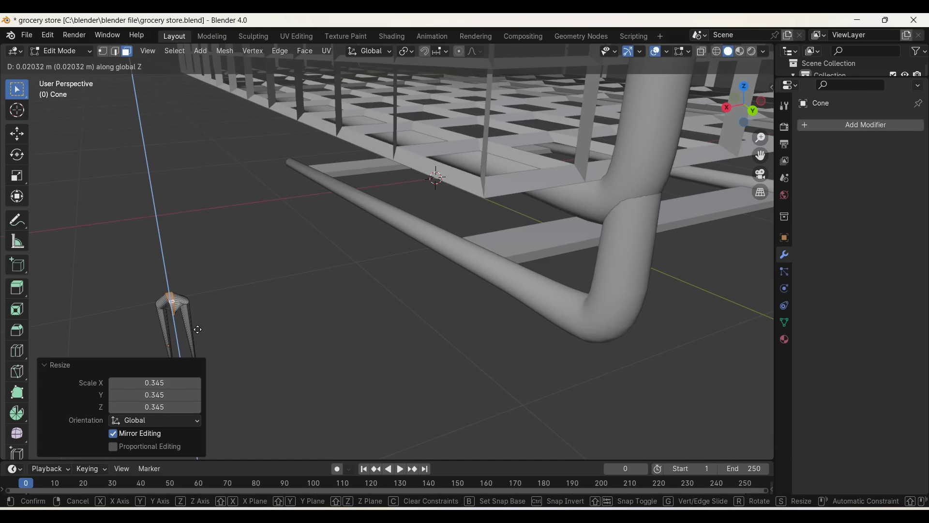
{"action": "key", "text": "Escape"}
Step: Undo the face and bridge edits back to the mirrored cone pair
{"action": "key", "text": "ctrl+z"}
{"action": "key", "text": "ctrl+z"}
{"action": "key", "text": "ctrl+z"}
{"action": "key", "text": "ctrl+z"}
{"action": "key", "text": "ctrl+z"}
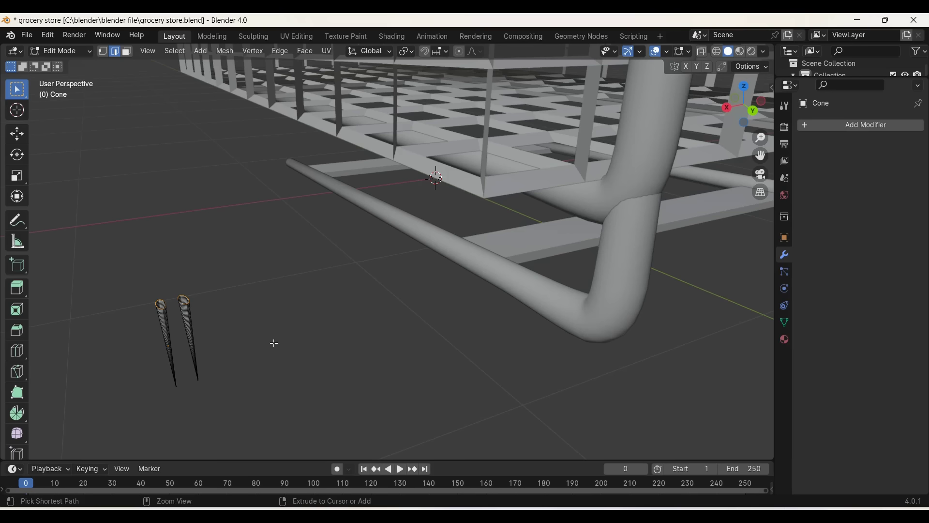
{"action": "key", "text": "ctrl+z"}
{"action": "key", "text": "ctrl+z"}
{"action": "key", "text": "ctrl+z"}
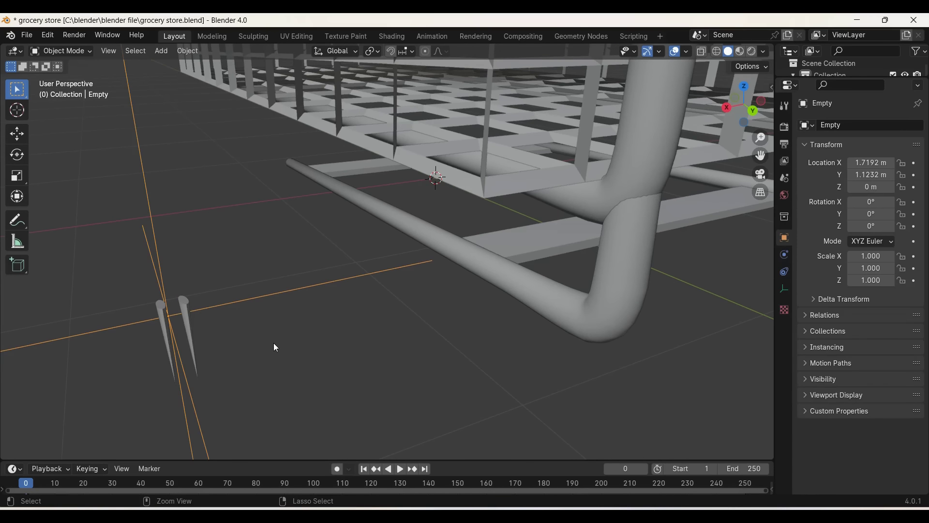
{"action": "key", "text": "ctrl+z"}
{"action": "key", "text": "ctrl+z"}
{"action": "key", "text": "ctrl+z"}
{"action": "key", "text": "ctrl+z"}
{"action": "key", "text": "ctrl+z"}
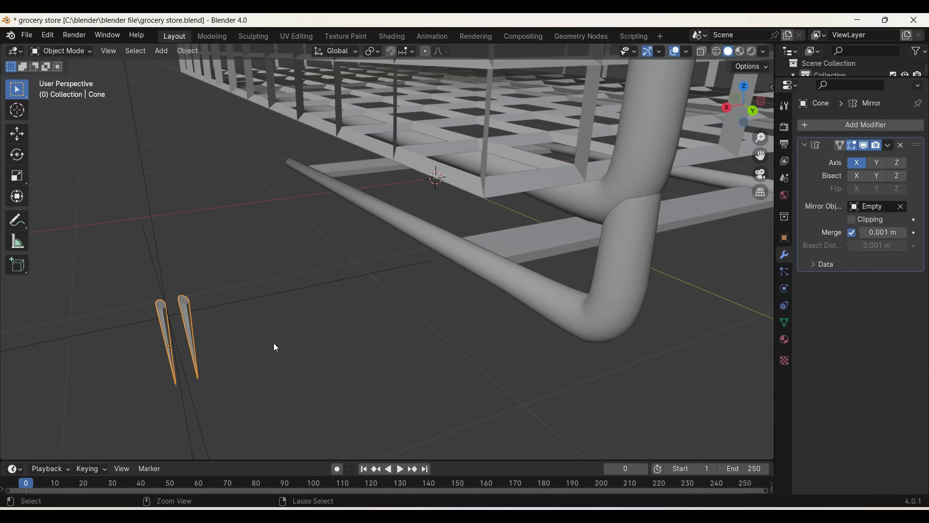
Step: Extrude the cone's top face upward and flatten it with S X 0
{"action": "middle_click_drag", "start_coordinate": [224, 378], "coordinate": [211, 364]}
{"action": "key", "text": "ctrl+z"}
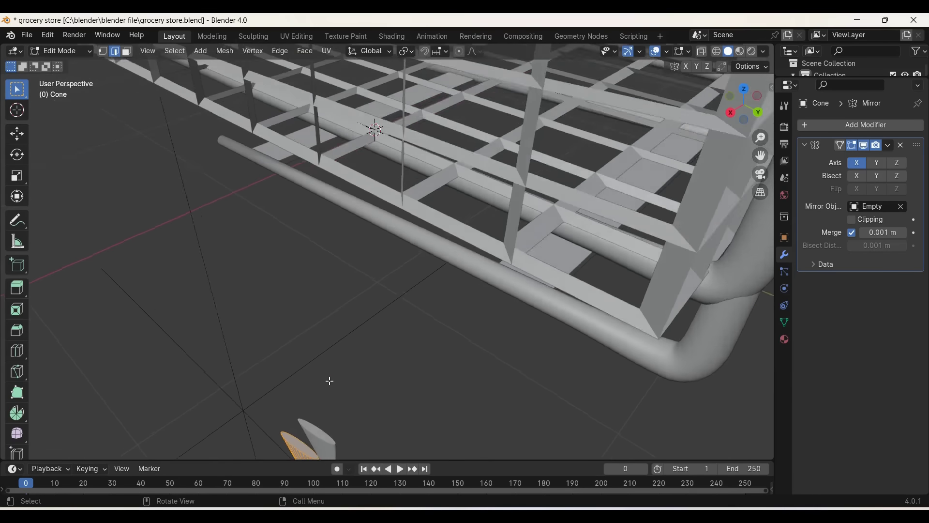
{"action": "key", "text": "ctrl+z"}
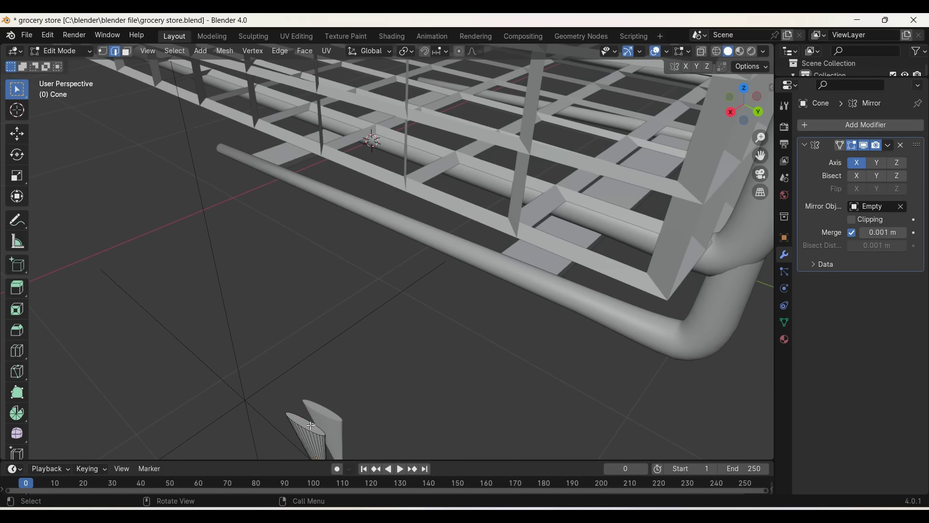
{"action": "left_click", "coordinate": [127, 51]}
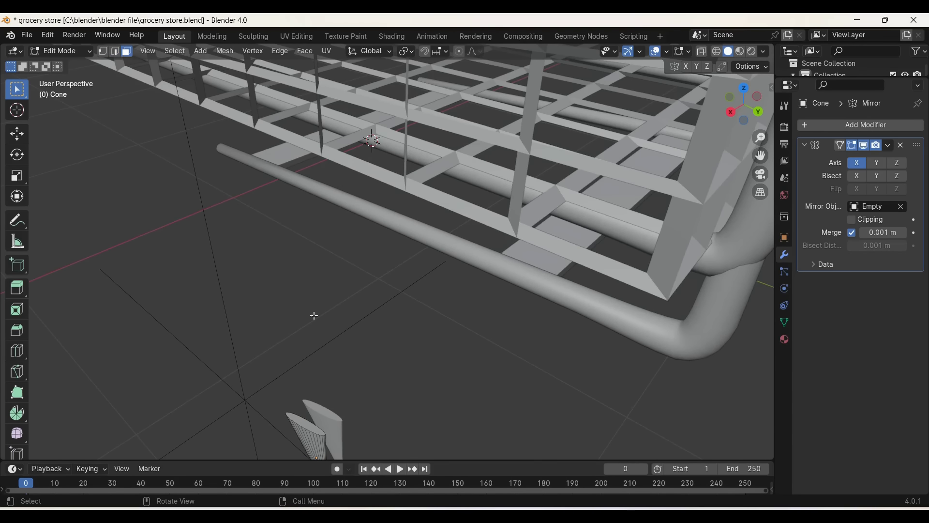
{"action": "key", "text": "e"}
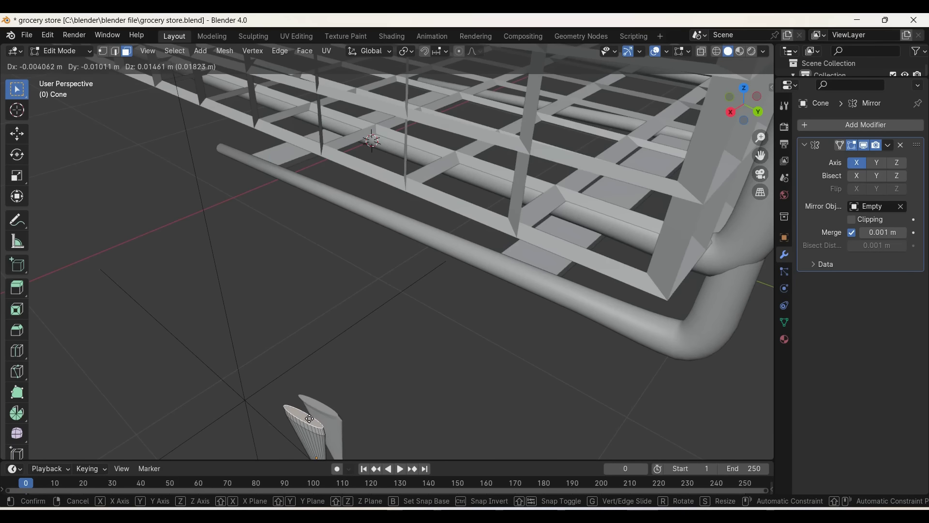
{"action": "left_click", "coordinate": [341, 430]}
{"action": "type", "text": "sx"}
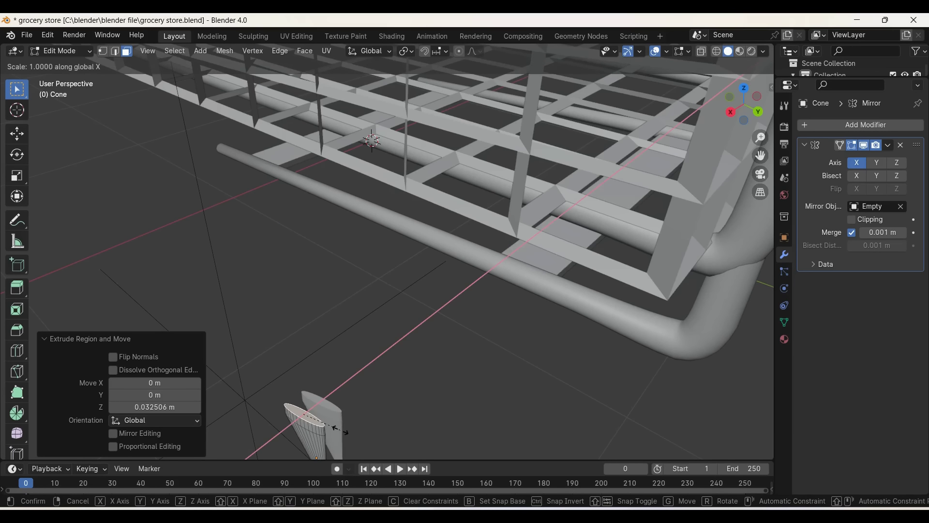
{"action": "type", "text": "0"}
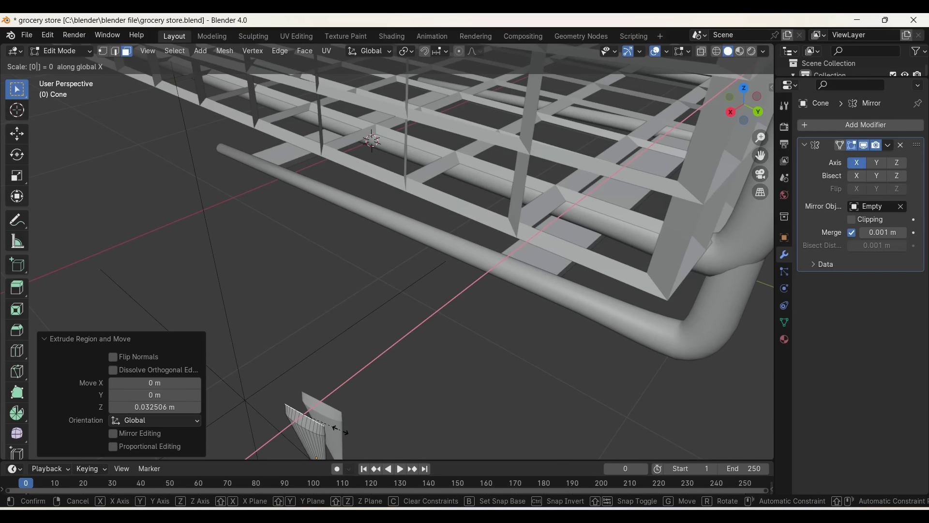
{"action": "left_click", "coordinate": [341, 430]}
Step: Apply the cone's Mirror modifier in Object Mode and return to Edit Mode
{"action": "middle_click_drag", "start_coordinate": [357, 429], "coordinate": [359, 427]}
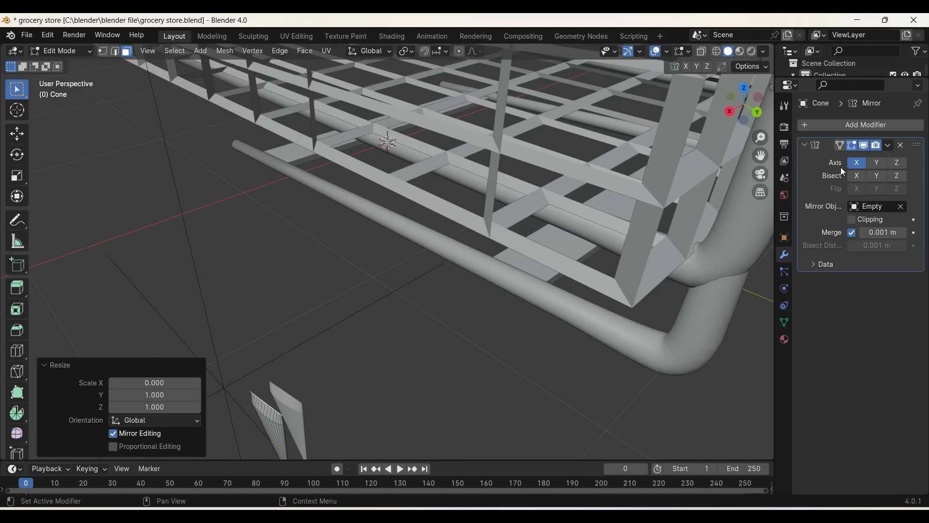
{"action": "key", "text": "Tab"}
{"action": "key", "text": "ctrl+a"}
{"action": "key", "text": "Tab"}
Step: Extrude the top face again into a bracket shape and exit Edit Mode
{"action": "left_click", "coordinate": [321, 409]}
{"action": "key", "text": "e"}
{"action": "key", "text": "c"}
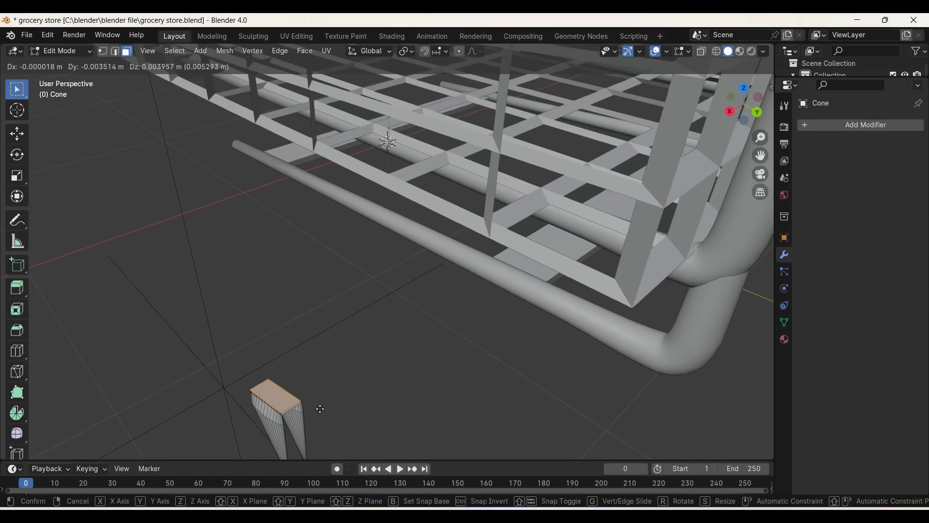
{"action": "left_click", "coordinate": [320, 407]}
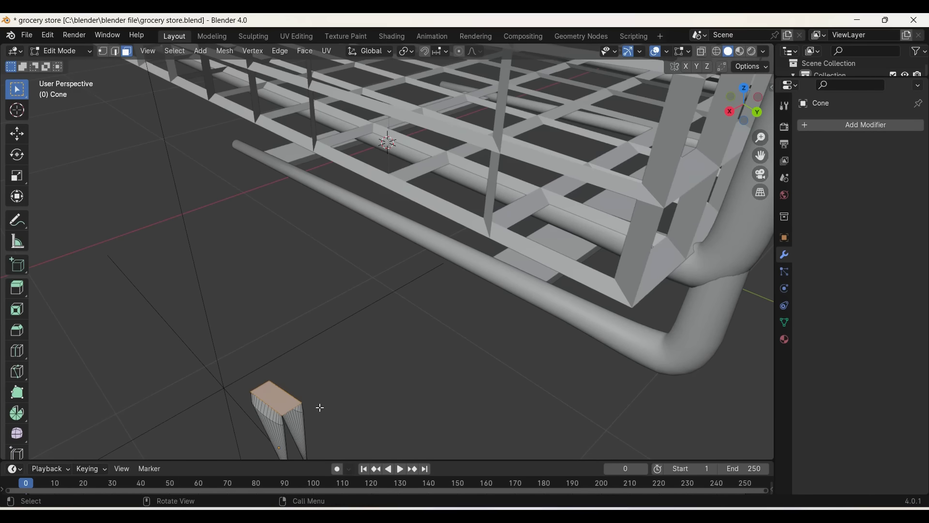
{"action": "key", "text": "Tab"}
Step: Shade the cone piece smooth, then undo the shading
{"action": "middle_click_drag", "start_coordinate": [319, 407], "coordinate": [322, 412]}
{"action": "right_click", "coordinate": [320, 407]}
{"action": "left_click", "coordinate": [312, 281]}
{"action": "key", "text": "ctrl+z"}
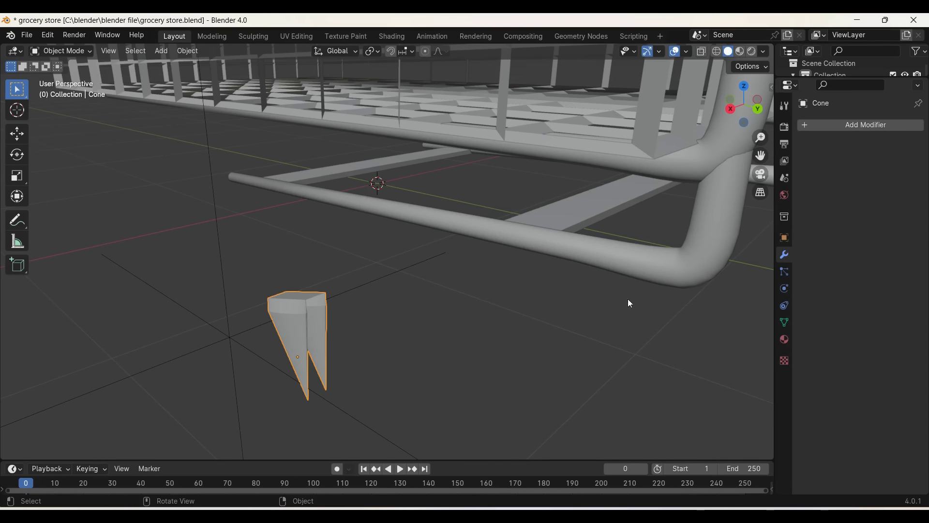
Step: Add a Subdivision Surface modifier to the bracket with viewport level 4
{"action": "left_click", "coordinate": [819, 126]}
{"action": "type", "text": "s"}
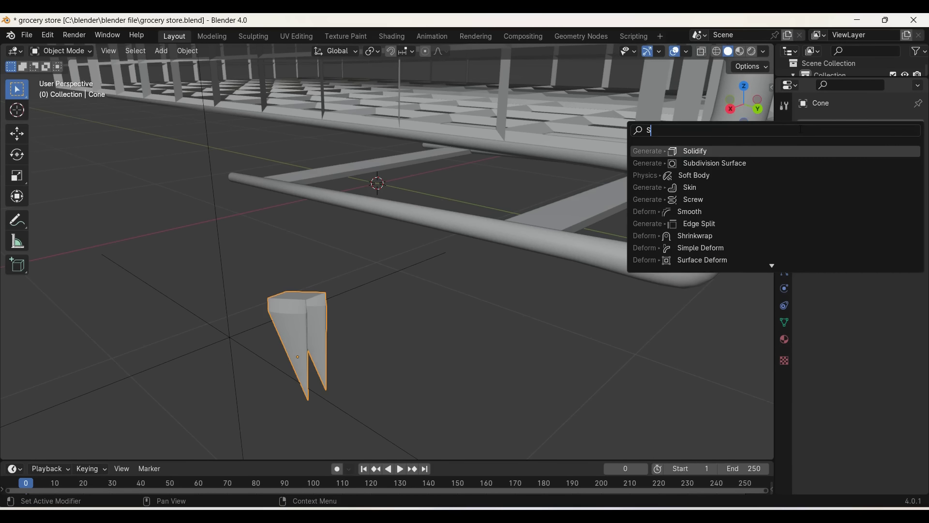
{"action": "left_click", "coordinate": [767, 168]}
{"action": "left_click", "coordinate": [766, 168]}
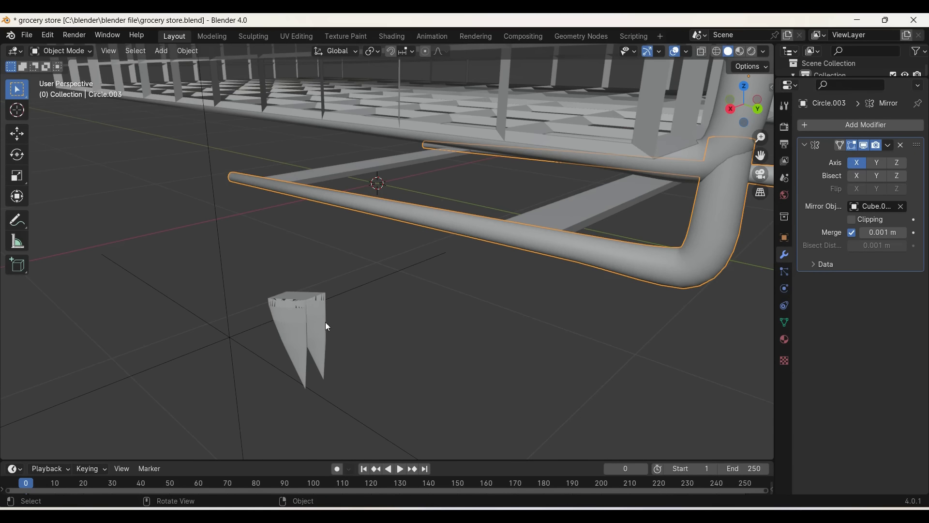
{"action": "left_click", "coordinate": [312, 331]}
{"action": "mouse_move", "coordinate": [523, 388]}
{"action": "middle_mouse_down"}
{"action": "mouse_move", "coordinate": [495, 390]}
{"action": "mouse_move", "coordinate": [539, 391]}
{"action": "middle_mouse_up"}
{"action": "left_click", "coordinate": [903, 178]}
{"action": "left_click", "coordinate": [904, 177]}
{"action": "left_click", "coordinate": [904, 176]}
Step: Shade the bracket smooth and save the file
{"action": "right_click", "coordinate": [373, 406]}
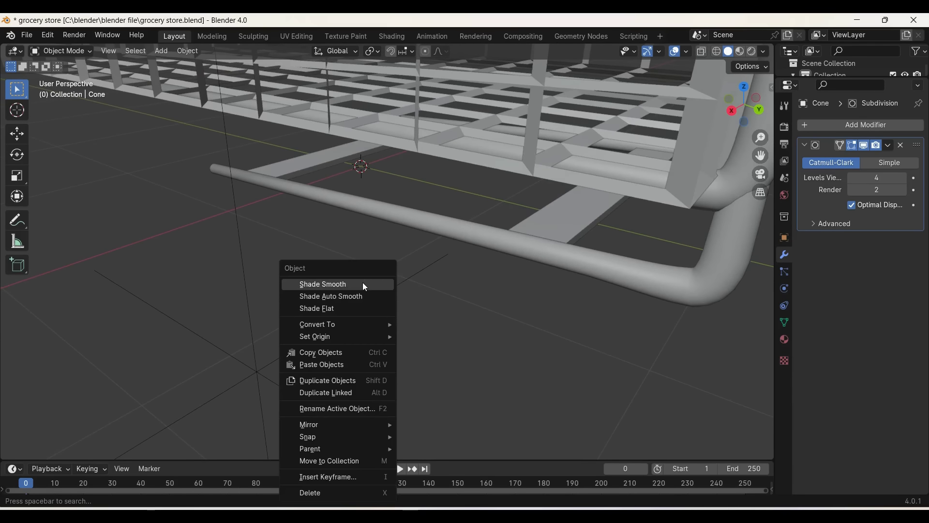
{"action": "left_click", "coordinate": [362, 282]}
{"action": "middle_click_drag", "start_coordinate": [375, 356], "coordinate": [374, 357]}
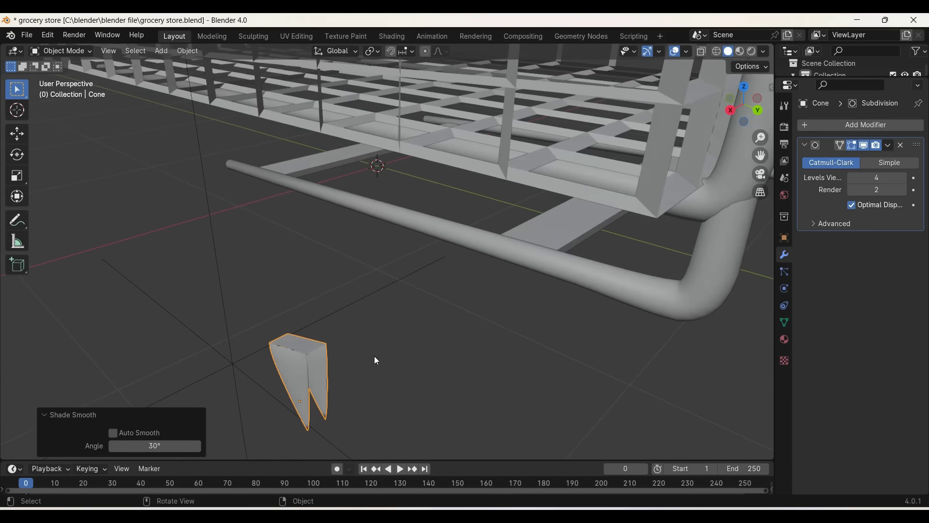
{"action": "key", "text": "ctrl+s"}
Step: Move the bracket −0.94452 m along X and lower it 0.1537 m under the side bar
{"action": "key", "text": "g"}
{"action": "key", "text": "x"}
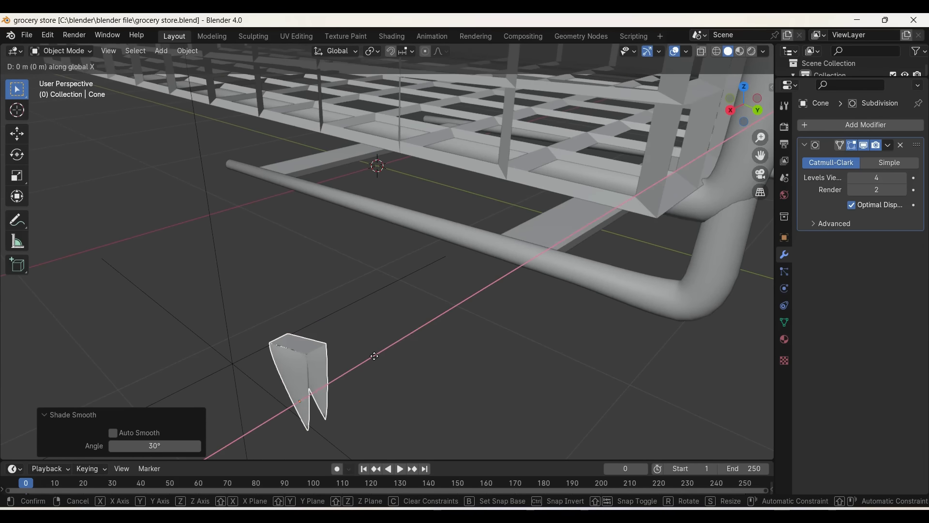
{"action": "left_click", "coordinate": [618, 270]}
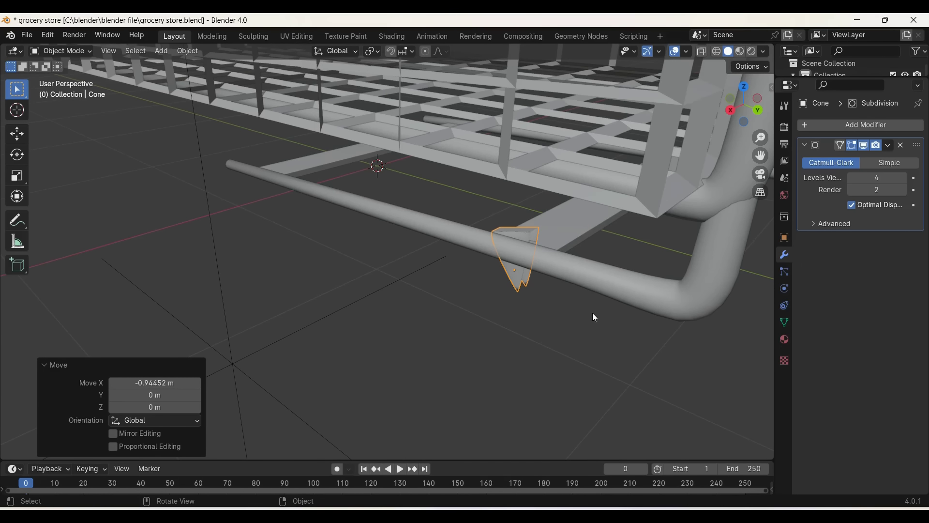
{"action": "key", "text": "g"}
{"action": "key", "text": "z"}
{"action": "left_click", "coordinate": [609, 358]}
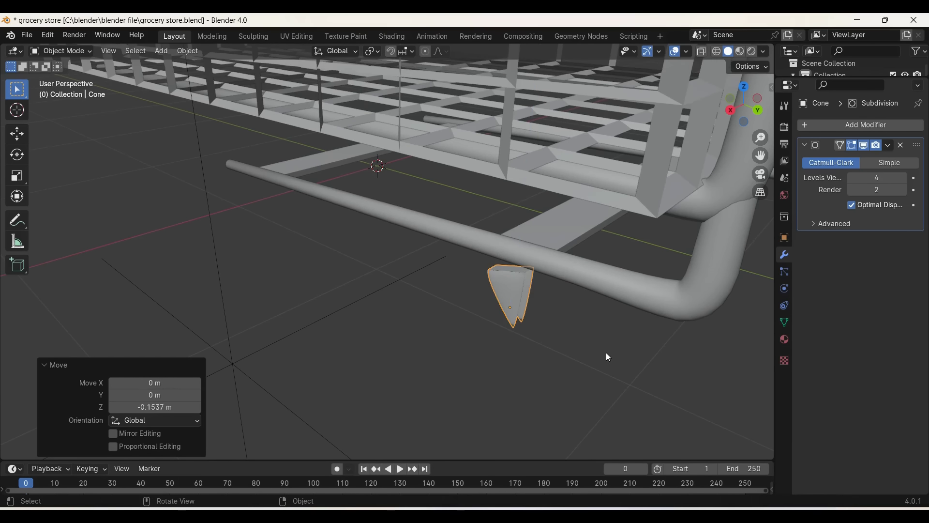
{"action": "scroll", "coordinate": [606, 352], "scroll_direction": "down", "scroll_amount": 3}
Step: Apply the subdivision and move the Empty along X and Y toward the cart centre
{"action": "key", "text": "ctrl+z"}
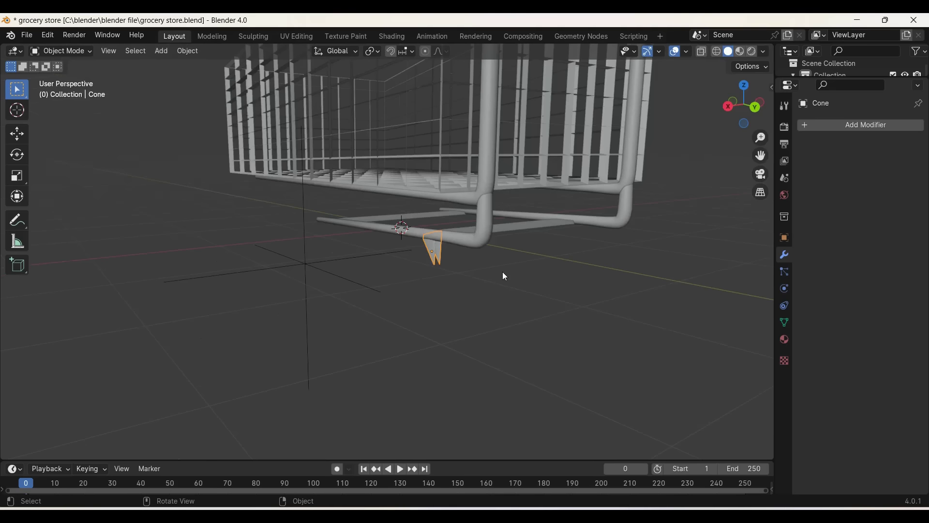
{"action": "left_click", "coordinate": [306, 264]}
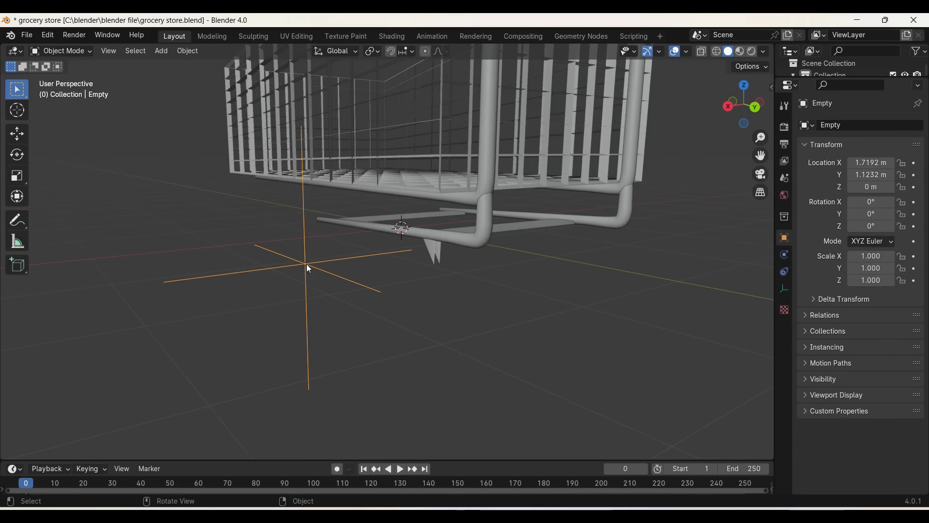
{"action": "key", "text": "g"}
{"action": "key", "text": "x"}
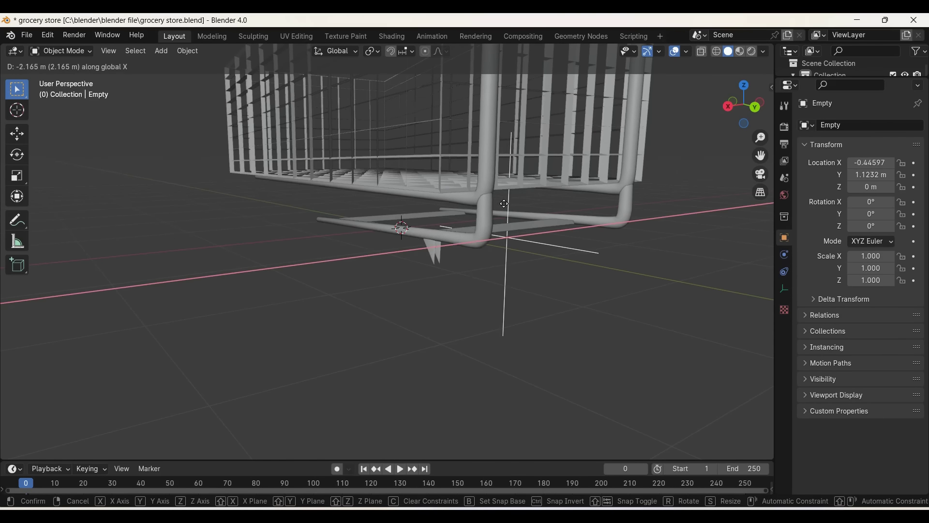
{"action": "left_click", "coordinate": [504, 203]}
{"action": "key", "text": "g"}
{"action": "key", "text": "y"}
{"action": "left_click", "coordinate": [475, 278]}
Step: Add a Mirror modifier to the cone using the Empty as mirror object
{"action": "scroll", "coordinate": [474, 278], "scroll_direction": "up", "scroll_amount": 3}
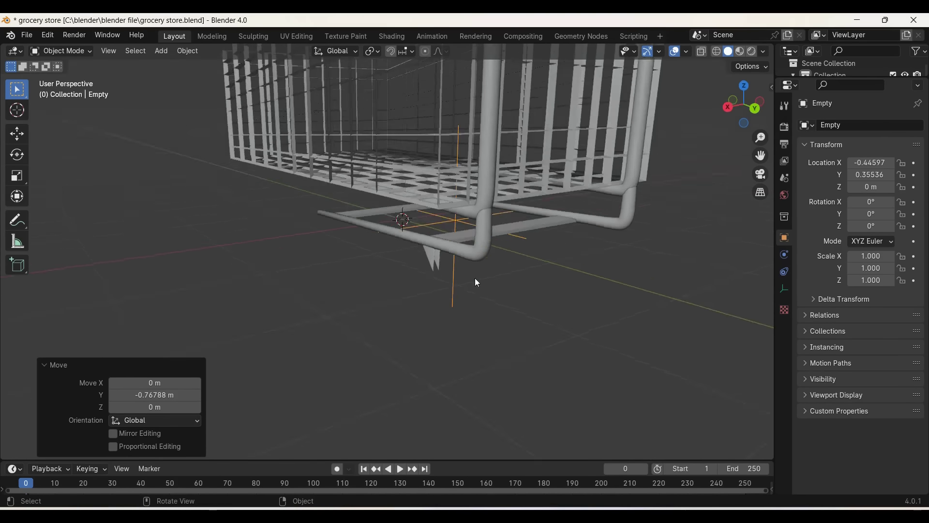
{"action": "scroll", "coordinate": [474, 277], "scroll_direction": "up", "scroll_amount": 2}
{"action": "left_click", "coordinate": [465, 269]}
{"action": "left_click", "coordinate": [866, 125]}
{"action": "type", "text": "m"}
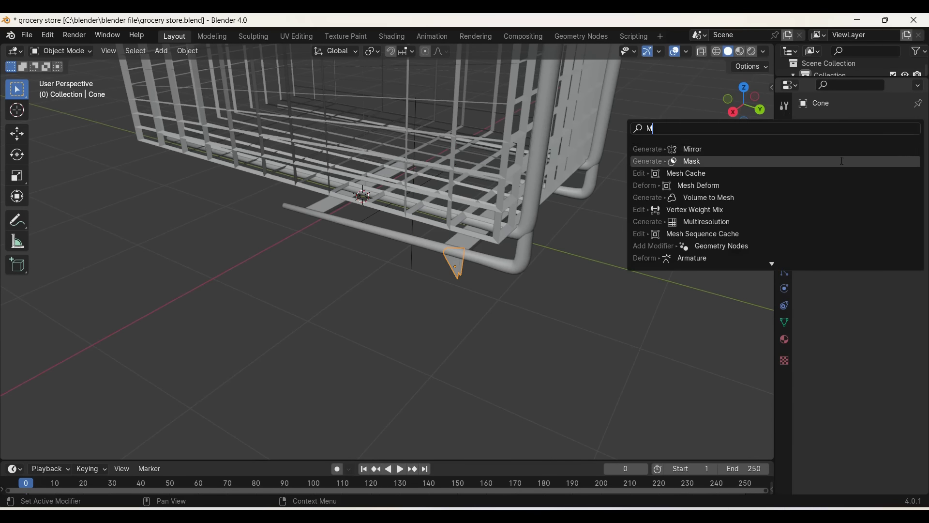
{"action": "left_click", "coordinate": [866, 148]}
{"action": "middle_click_drag", "start_coordinate": [581, 252], "coordinate": [602, 266]}
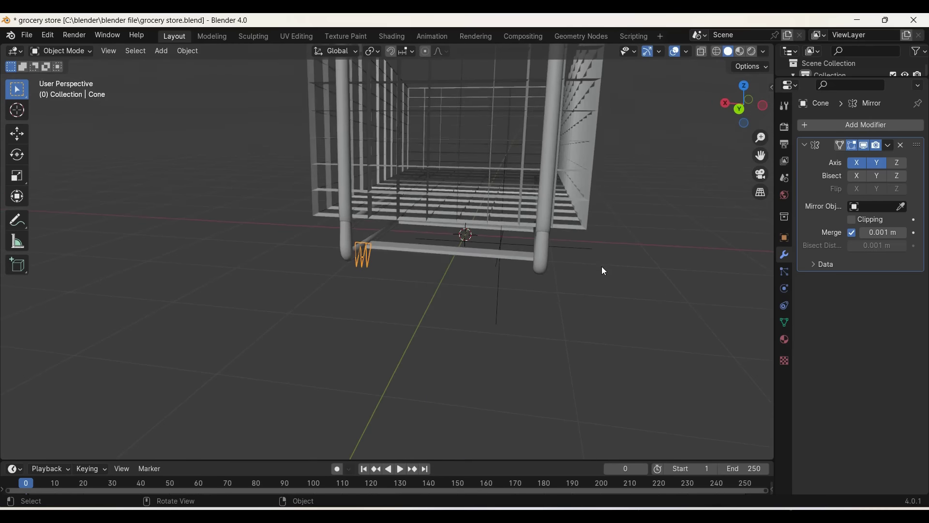
{"action": "left_click", "coordinate": [906, 205]}
{"action": "left_click", "coordinate": [442, 274]}
Step: Re-centre the Empty along X and Y from the top and bottom views
{"action": "middle_click_drag", "start_coordinate": [533, 302], "coordinate": [560, 318]}
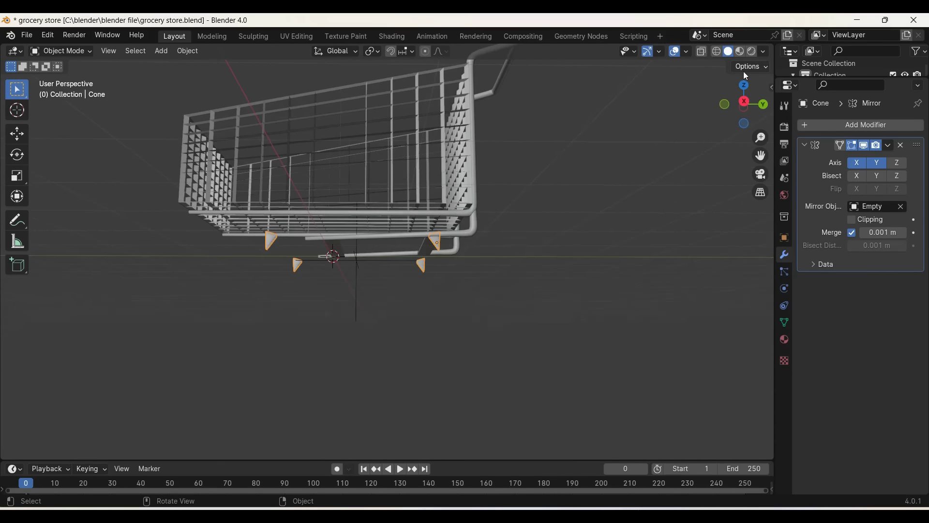
{"action": "left_click", "coordinate": [745, 86]}
{"action": "left_click", "coordinate": [745, 104]}
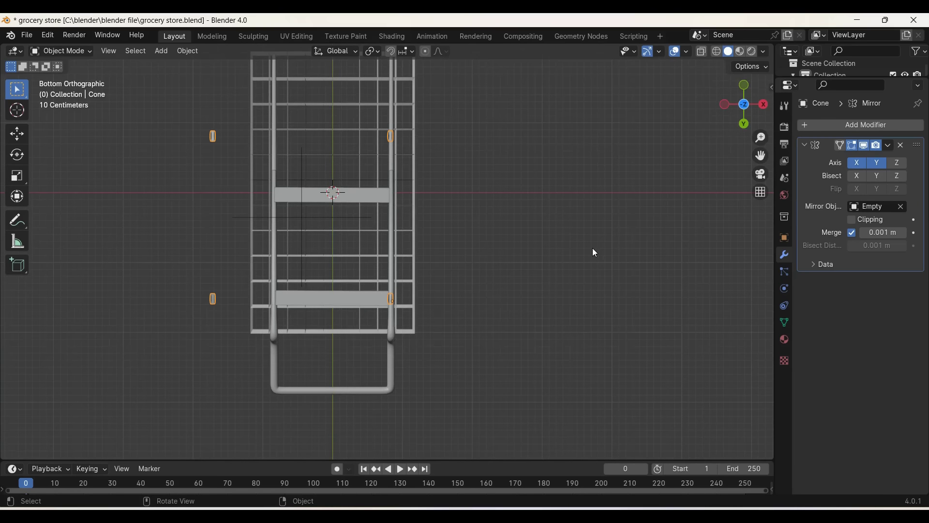
{"action": "left_click", "coordinate": [305, 219]}
{"action": "key", "text": "g"}
{"action": "key", "text": "x"}
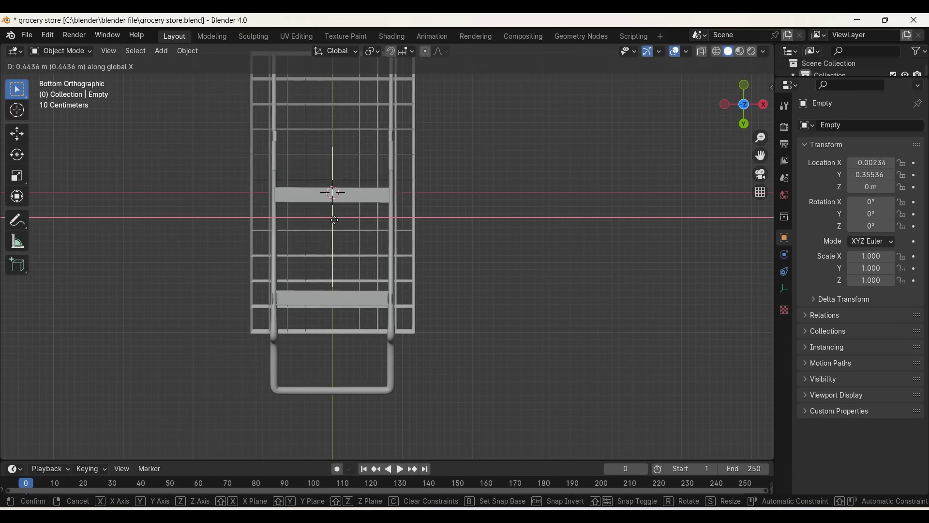
{"action": "left_click", "coordinate": [335, 220]}
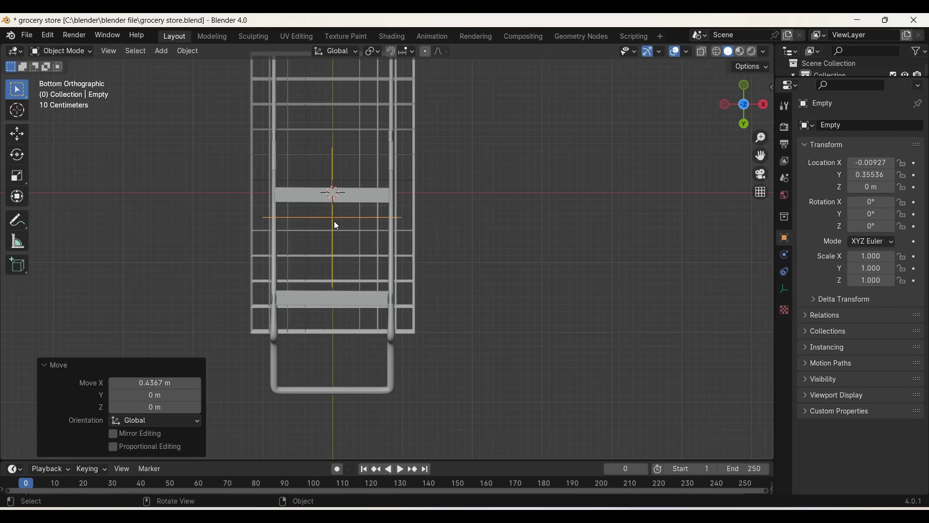
{"action": "left_click_drag", "start_coordinate": [766, 106], "coordinate": [615, 286]}
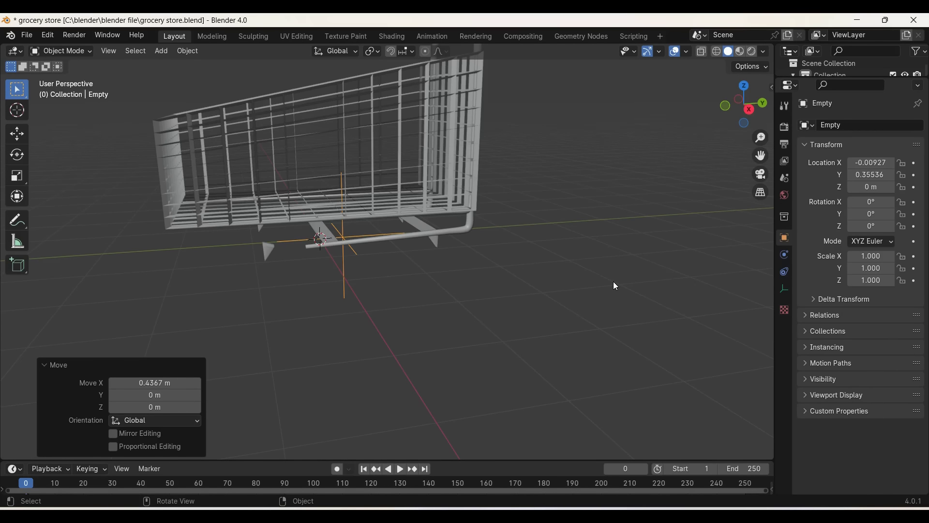
{"action": "key", "text": "g"}
{"action": "key", "text": "y"}
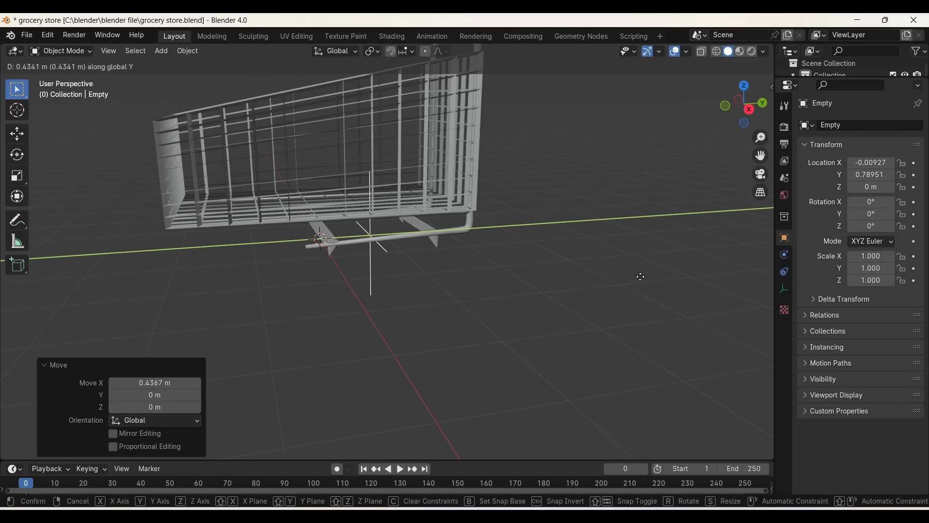
{"action": "left_click", "coordinate": [640, 278]}
Step: Select the four brackets and check them, toggling the X bisect on and off
{"action": "left_click", "coordinate": [334, 246]}
{"action": "left_click", "coordinate": [439, 242]}
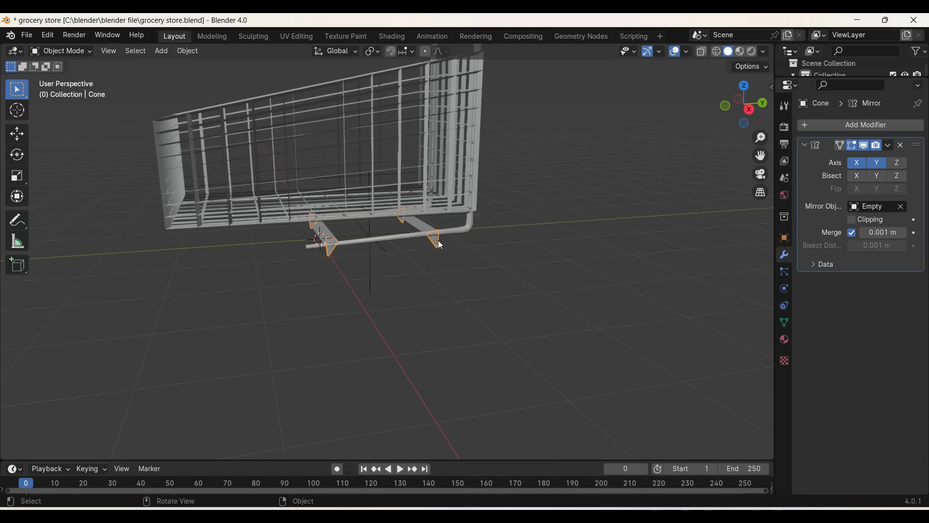
{"action": "middle_click_drag", "start_coordinate": [440, 246], "coordinate": [419, 328]}
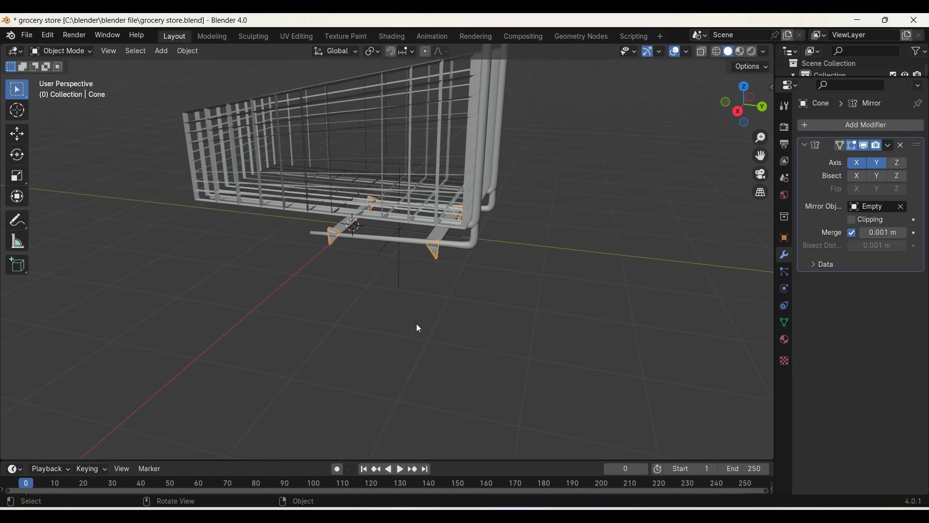
{"action": "left_click", "coordinate": [862, 177]}
{"action": "left_click", "coordinate": [862, 177]}
{"action": "middle_click_drag", "start_coordinate": [670, 301], "coordinate": [670, 301]}
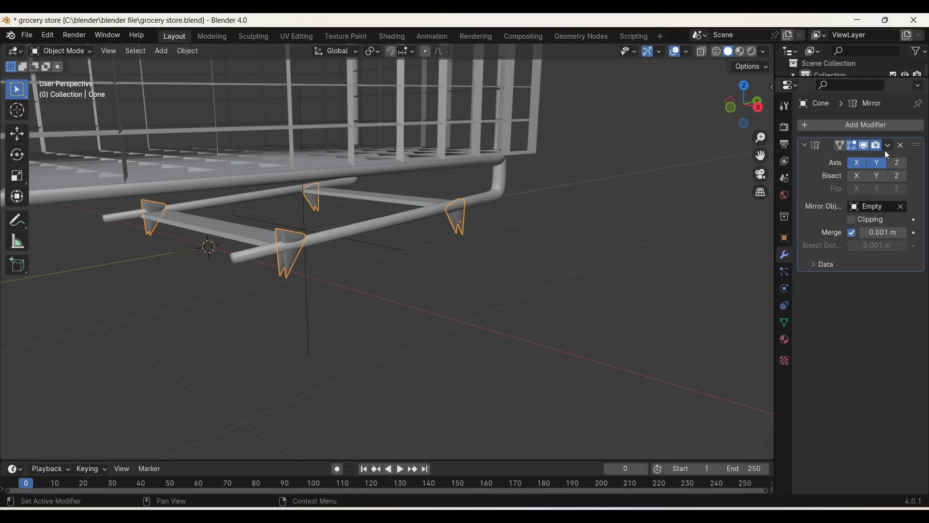
Step: Apply the bracket mirror and select the linked cone piece in Edit Mode
{"action": "key", "text": "ctrl+a"}
{"action": "key", "text": "ctrl+z"}
{"action": "key", "text": "ctrl+shift+z"}
{"action": "key", "text": "Tab"}
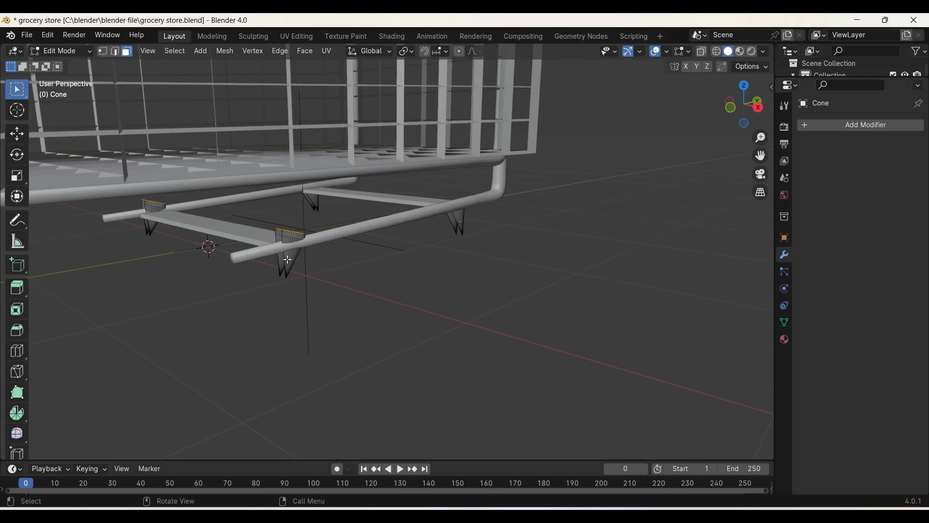
{"action": "key", "text": "l"}
{"action": "key", "text": "l"}
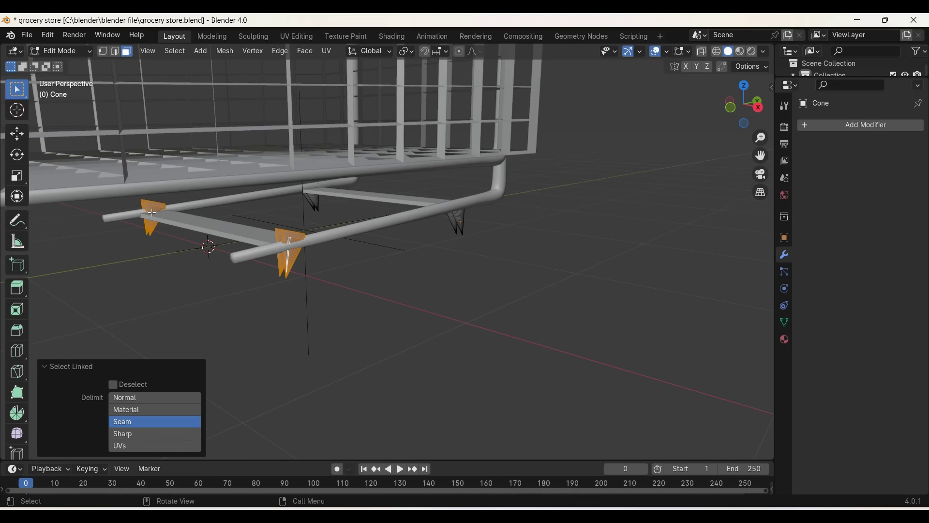
Step: Tilt the brackets 25.4° about X and lower them 0.062888 m
{"action": "key", "text": "r"}
{"action": "key", "text": "x"}
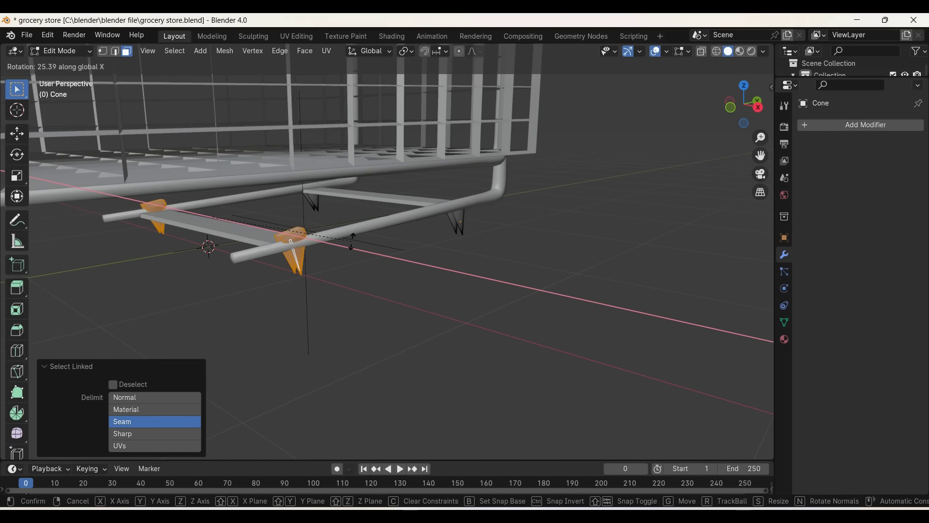
{"action": "left_click", "coordinate": [352, 241]}
{"action": "key", "text": "g"}
{"action": "key", "text": "z"}
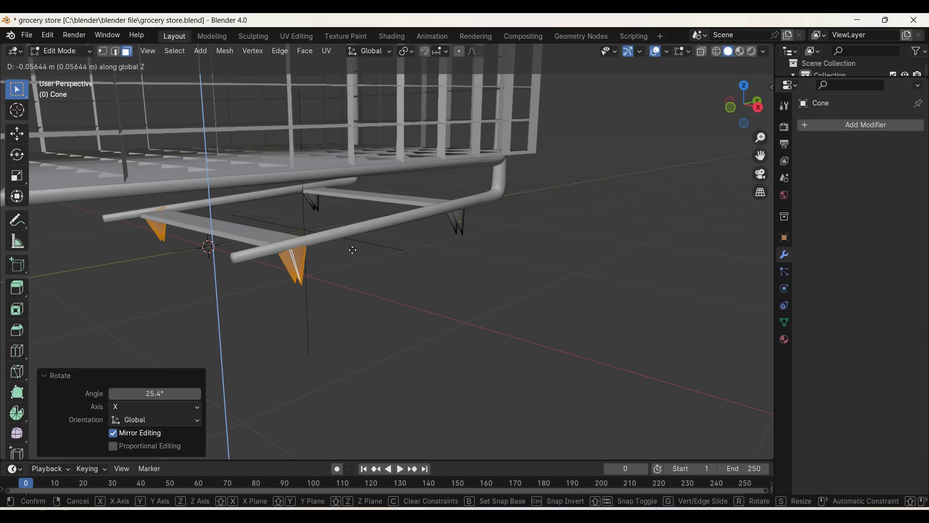
{"action": "left_click", "coordinate": [353, 251]}
{"action": "middle_click_drag", "start_coordinate": [353, 251], "coordinate": [349, 274]}
{"action": "key", "text": "Tab"}
Step: Apply the bottom pipe's Mirror modifier so its mirrored half becomes permanent
{"action": "left_click", "coordinate": [499, 222]}
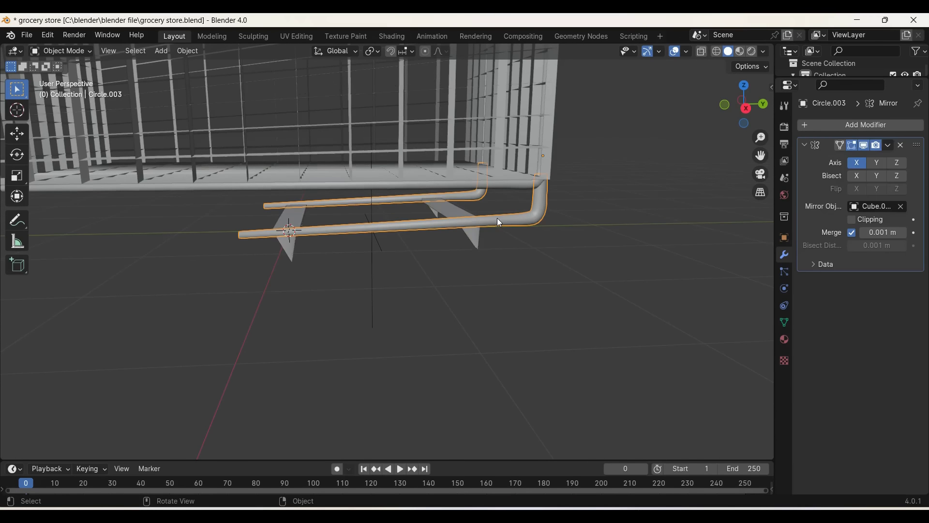
{"action": "key", "text": "ctrl+a"}
{"action": "mouse_move", "coordinate": [475, 243]}
{"action": "middle_mouse_down"}
{"action": "mouse_move", "coordinate": [515, 216]}
{"action": "mouse_move", "coordinate": [583, 279]}
{"action": "mouse_move", "coordinate": [507, 204]}
{"action": "mouse_move", "coordinate": [531, 325]}
{"action": "mouse_move", "coordinate": [504, 270]}
{"action": "middle_mouse_up"}
{"action": "left_click", "coordinate": [507, 199]}
{"action": "left_click", "coordinate": [489, 245]}
Step: Loop-cut the vertical pipe section and raise the new loop 0.087025 m along Z
{"action": "key", "text": "Tab"}
{"action": "scroll", "coordinate": [489, 233], "scroll_direction": "up", "scroll_amount": 1}
{"action": "scroll", "coordinate": [498, 210], "scroll_direction": "up", "scroll_amount": 3}
{"action": "scroll", "coordinate": [498, 208], "scroll_direction": "up", "scroll_amount": 2}
{"action": "scroll", "coordinate": [609, 200], "scroll_direction": "up", "scroll_amount": 1}
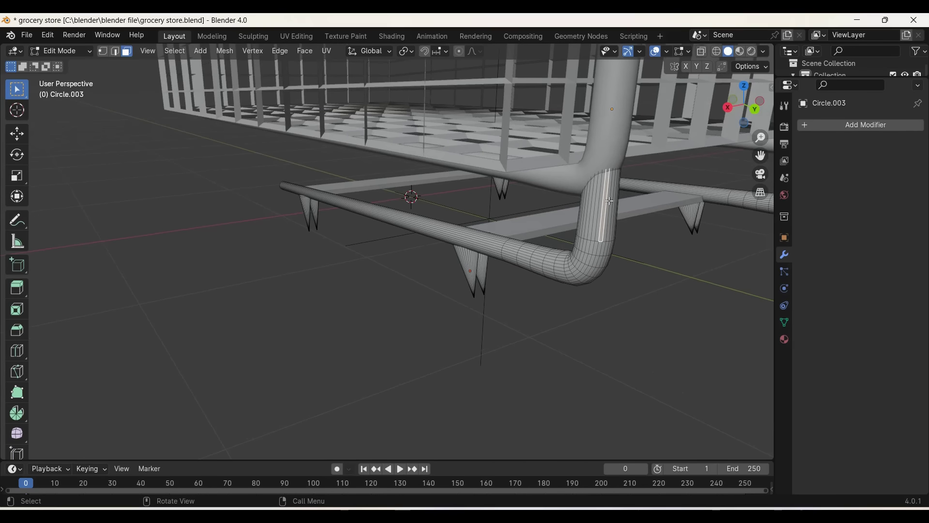
{"action": "left_click", "coordinate": [614, 173]}
{"action": "right_click", "coordinate": [615, 173]}
{"action": "key", "text": "g"}
{"action": "key", "text": "z"}
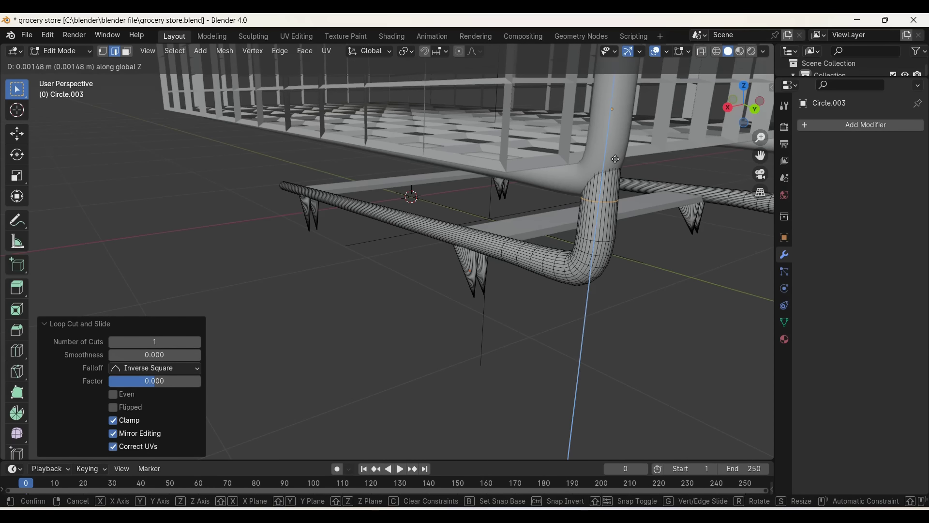
{"action": "left_click", "coordinate": [619, 144]}
Step: Cancel scaling the new loop, leaving it unscaled, and view the cart from a low side angle
{"action": "key", "text": "s"}
{"action": "right_click", "coordinate": [624, 224]}
{"action": "key", "text": "Tab"}
{"action": "key", "text": "Tab"}
{"action": "key", "text": "Tab"}
{"action": "key", "text": "Tab"}
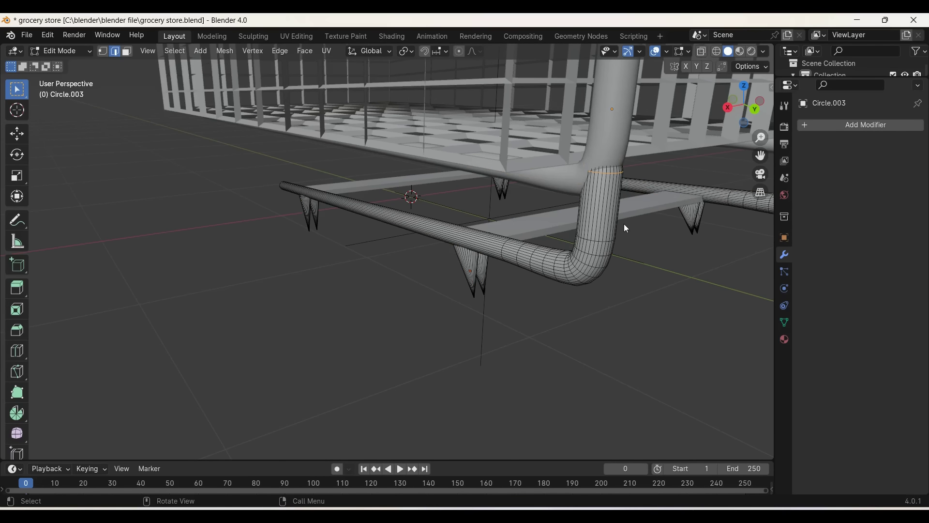
{"action": "key", "text": "Tab"}
{"action": "left_click", "coordinate": [610, 144]}
{"action": "mouse_move", "coordinate": [653, 274]}
{"action": "middle_mouse_down"}
{"action": "mouse_move", "coordinate": [683, 278]}
{"action": "mouse_move", "coordinate": [550, 359]}
{"action": "middle_mouse_up"}
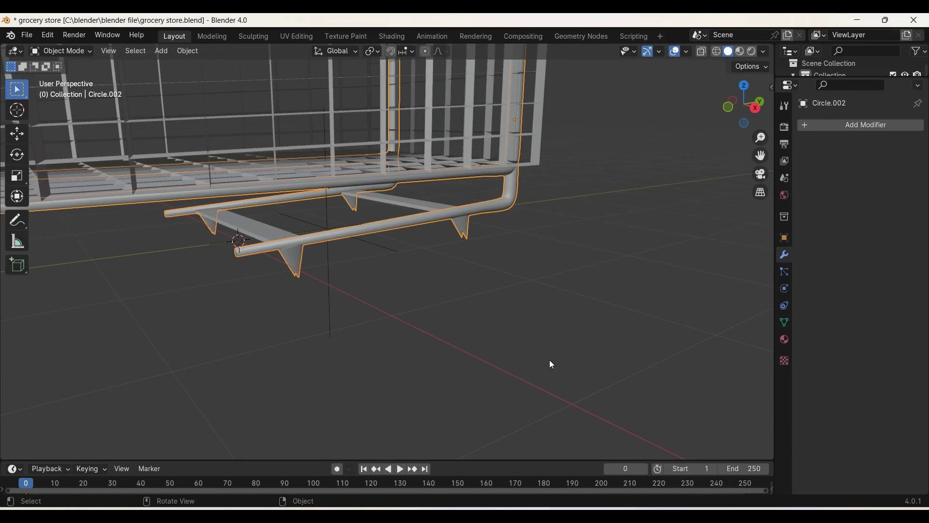
Step: Add a torus with 90° Y rotation and 0° X rotation
{"action": "key", "text": "shift+a"}
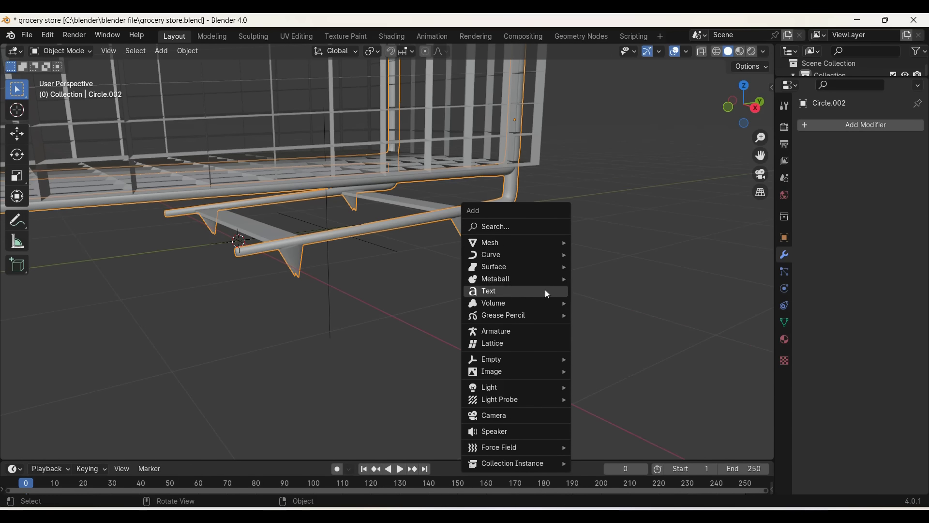
{"action": "mouse_move", "coordinate": [490, 242]}
{"action": "left_click", "coordinate": [595, 326]}
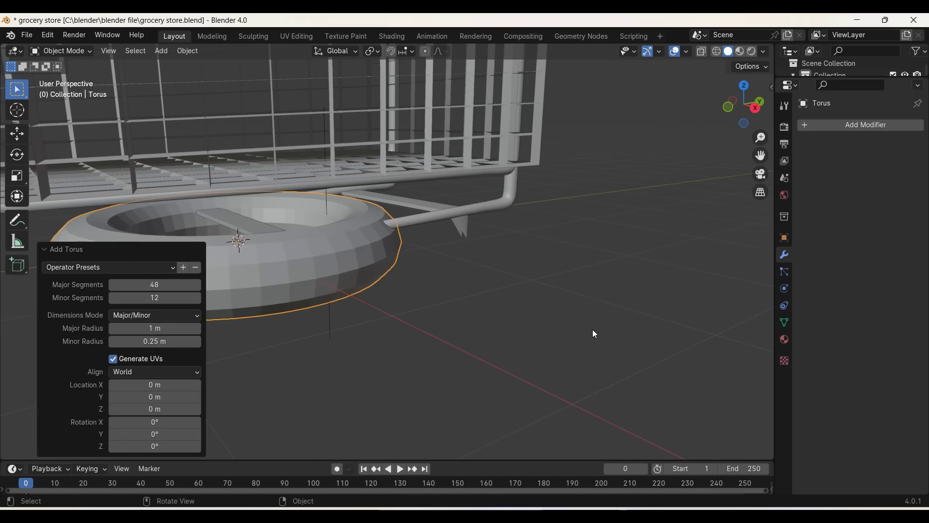
{"action": "middle_click_drag", "start_coordinate": [595, 334], "coordinate": [488, 339]}
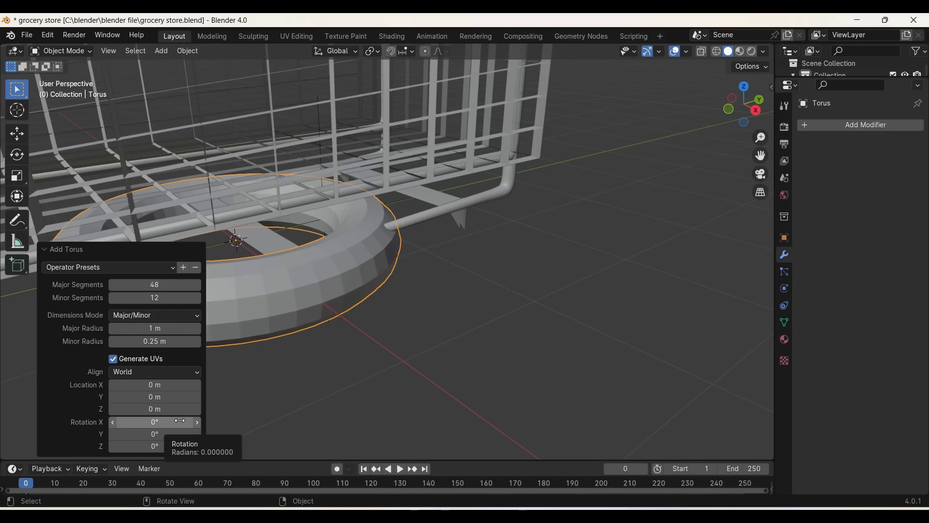
{"action": "left_click", "coordinate": [155, 434]}
{"action": "type", "text": "90"}
{"action": "key", "text": "Return"}
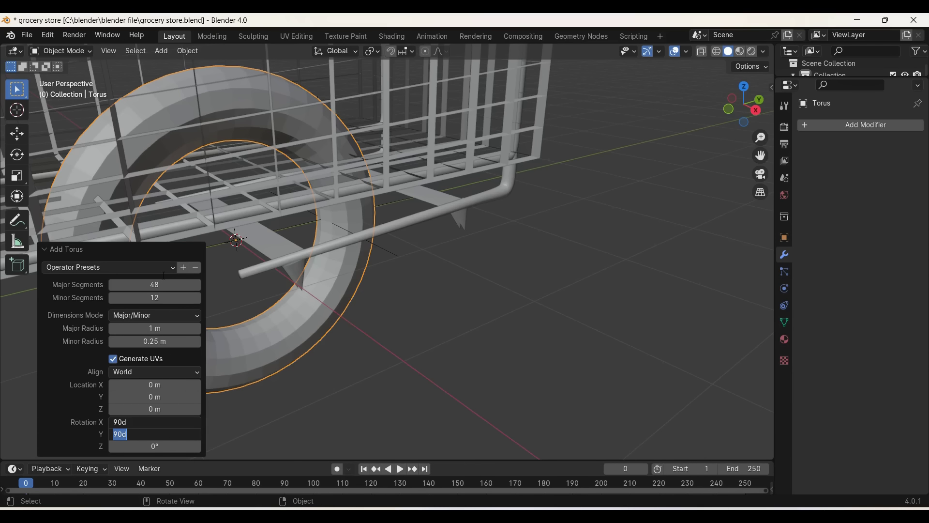
{"action": "key", "text": "Return"}
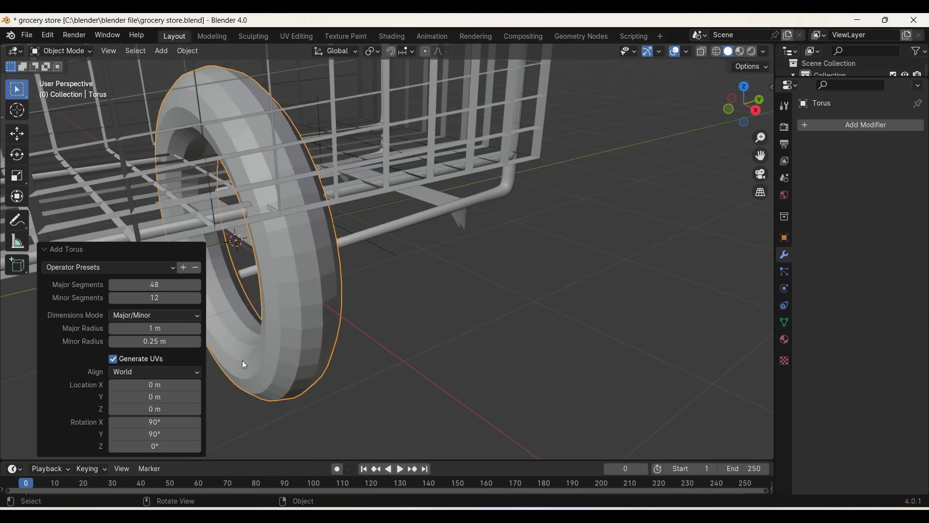
{"action": "left_click", "coordinate": [176, 420]}
{"action": "type", "text": "0"}
{"action": "key", "text": "Return"}
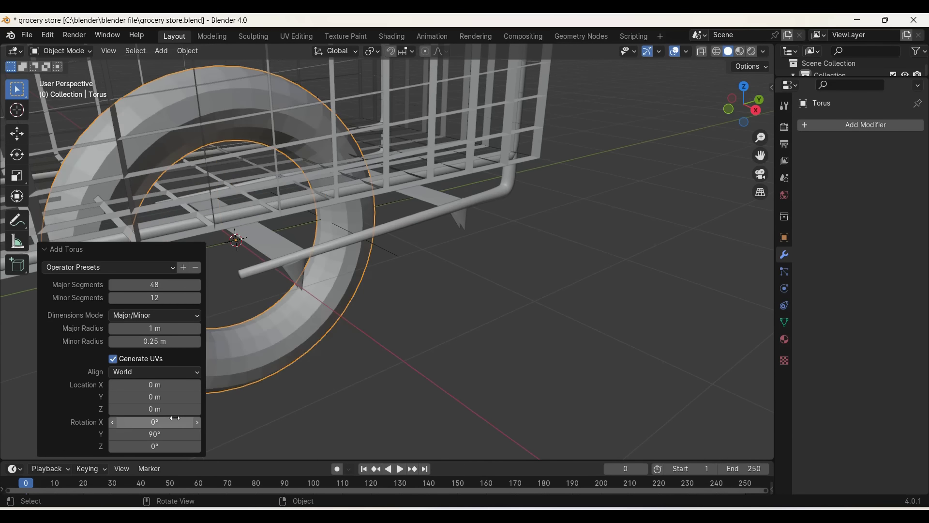
Step: Shrink the first torus to about a fifth, then delete it as unwanted
{"action": "left_click", "coordinate": [469, 390]}
{"action": "left_click", "coordinate": [264, 316]}
{"action": "key", "text": "s"}
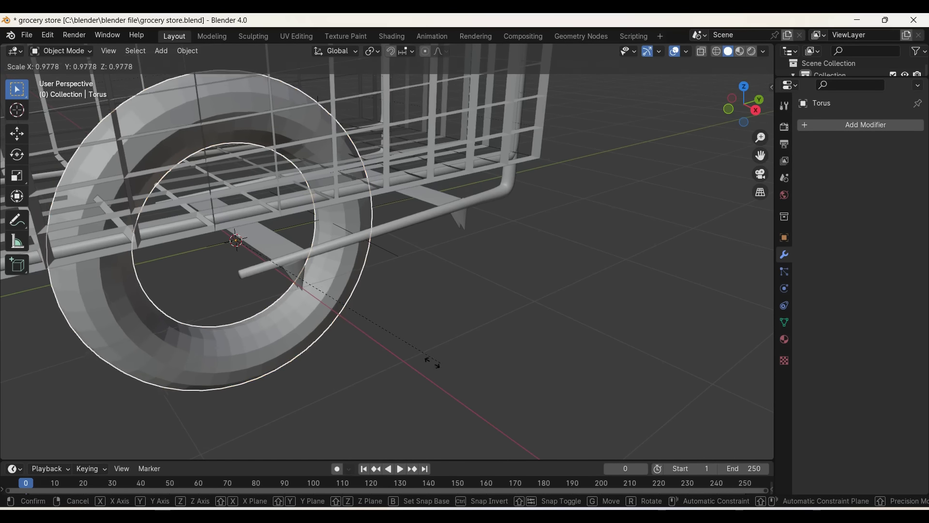
{"action": "left_click", "coordinate": [235, 294]}
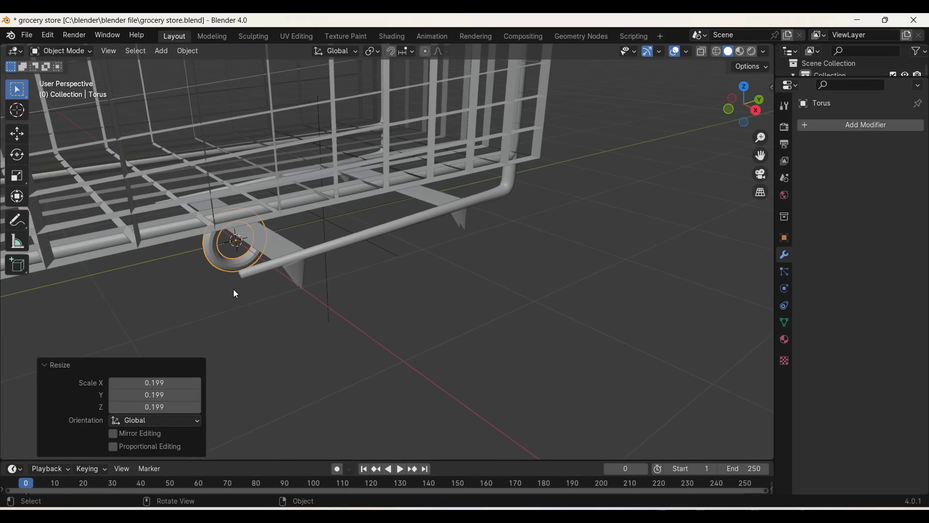
{"action": "key", "text": "x"}
{"action": "left_click", "coordinate": [434, 346]}
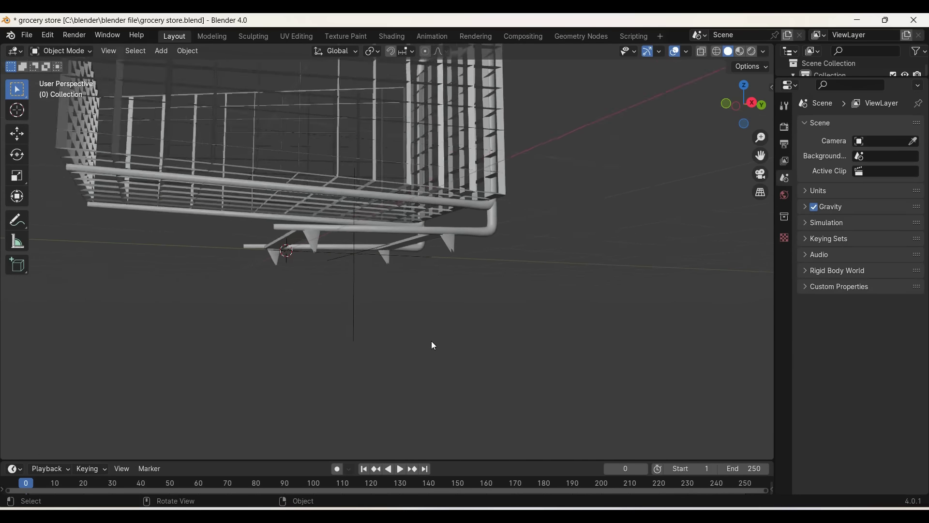
Step: Add a new torus with 0.7 m major radius, standing upright at 90° Y rotation
{"action": "key", "text": "shift+a"}
{"action": "left_click", "coordinate": [491, 116]}
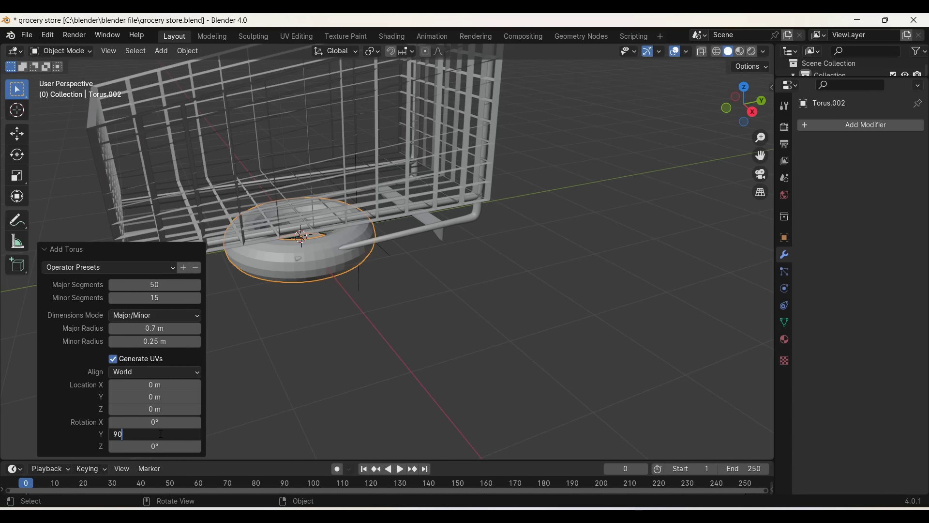
{"action": "key", "text": "Return"}
{"action": "left_click", "coordinate": [297, 402]}
{"action": "key", "text": "x"}
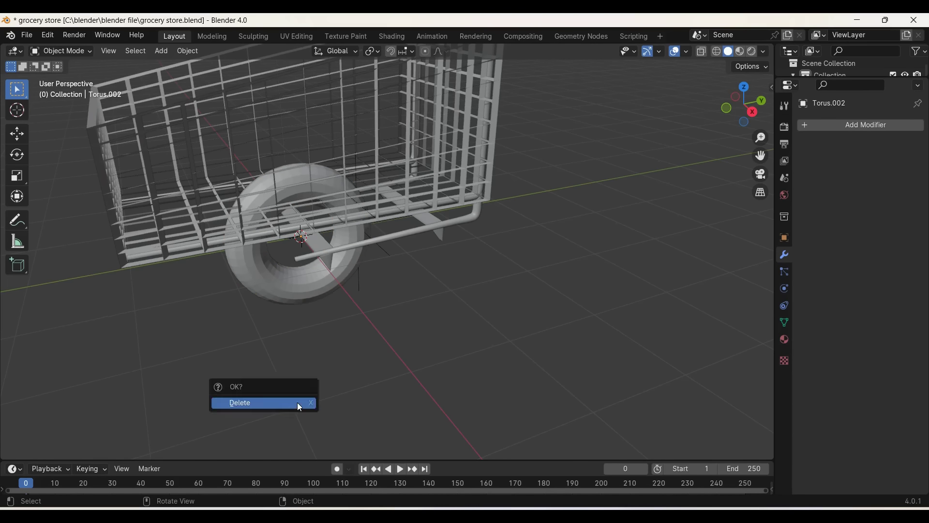
{"action": "left_click", "coordinate": [292, 286]}
Step: Move the torus 2.1487 m along X to sit beside the cart
{"action": "key", "text": "g"}
{"action": "key", "text": "x"}
{"action": "left_click", "coordinate": [362, 375]}
{"action": "mouse_move", "coordinate": [362, 375]}
{"action": "middle_mouse_down"}
{"action": "mouse_move", "coordinate": [343, 315]}
{"action": "mouse_move", "coordinate": [328, 335]}
{"action": "mouse_move", "coordinate": [363, 360]}
{"action": "middle_mouse_up"}
{"action": "key", "text": "Tab"}
Step: Fill the torus's inner edge loop with a face to form a solid hub disc
{"action": "left_click", "coordinate": [354, 362], "text": "alt"}
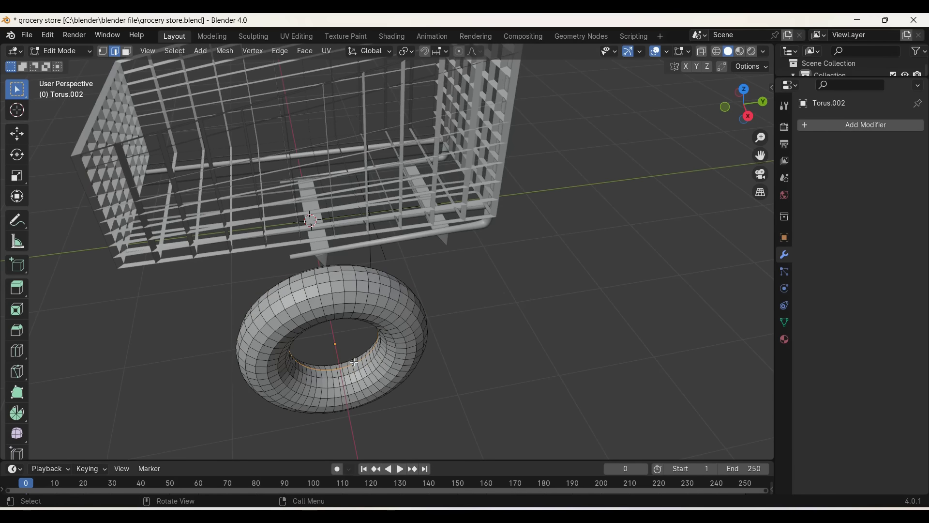
{"action": "key", "text": "f"}
{"action": "key", "text": "Tab"}
{"action": "middle_click_drag", "start_coordinate": [377, 360], "coordinate": [438, 367]}
{"action": "key", "text": "Tab"}
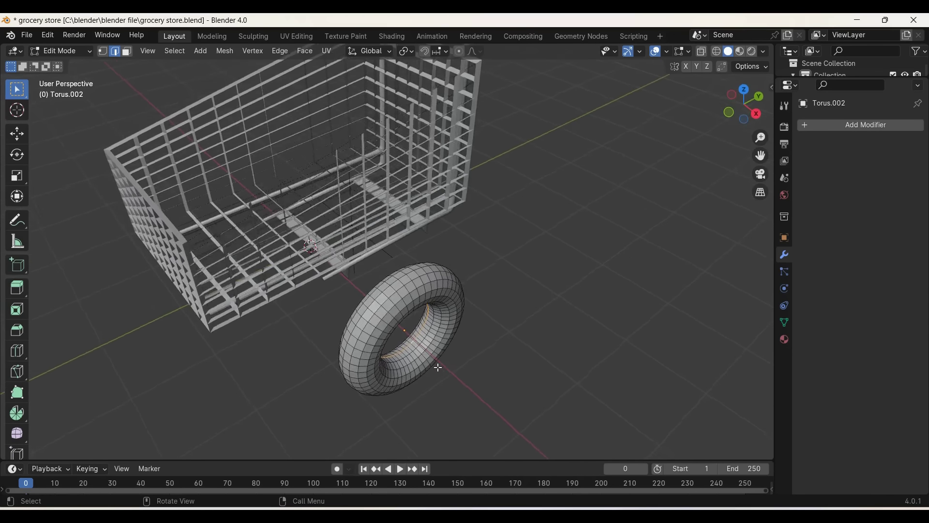
Step: Try filling a different ring inside the torus hole, then undo that fill
{"action": "left_click", "coordinate": [744, 91]}
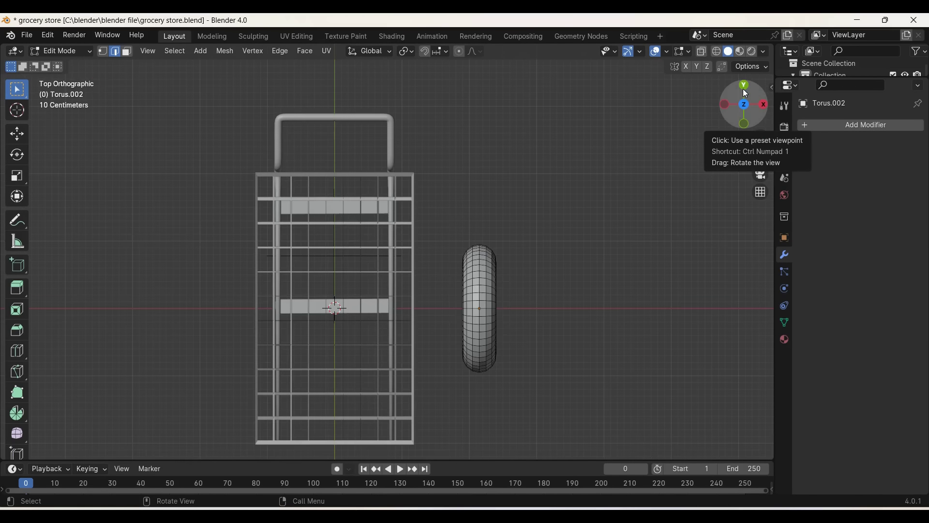
{"action": "left_click", "coordinate": [764, 104]}
{"action": "left_click_drag", "start_coordinate": [764, 104], "coordinate": [657, 253]}
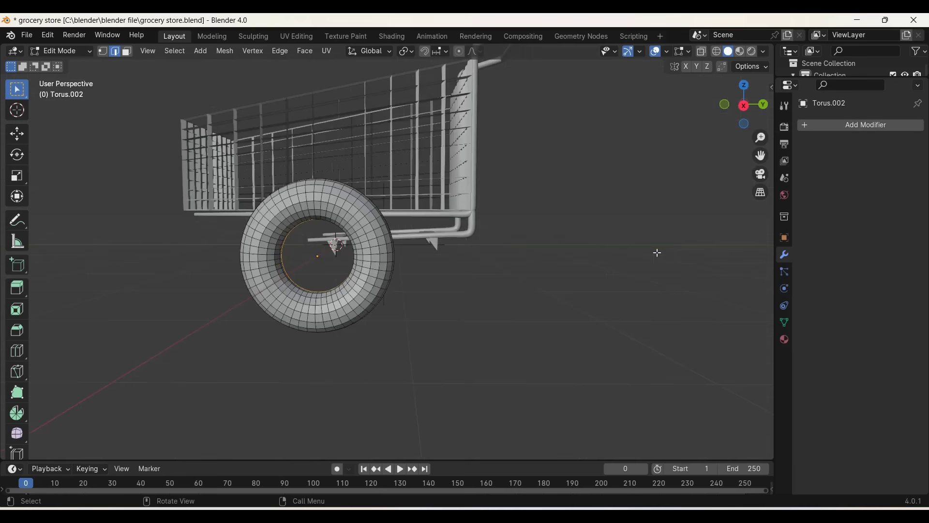
{"action": "scroll", "coordinate": [658, 252], "scroll_direction": "up", "scroll_amount": 2}
{"action": "scroll", "coordinate": [516, 377], "scroll_direction": "up", "scroll_amount": 3}
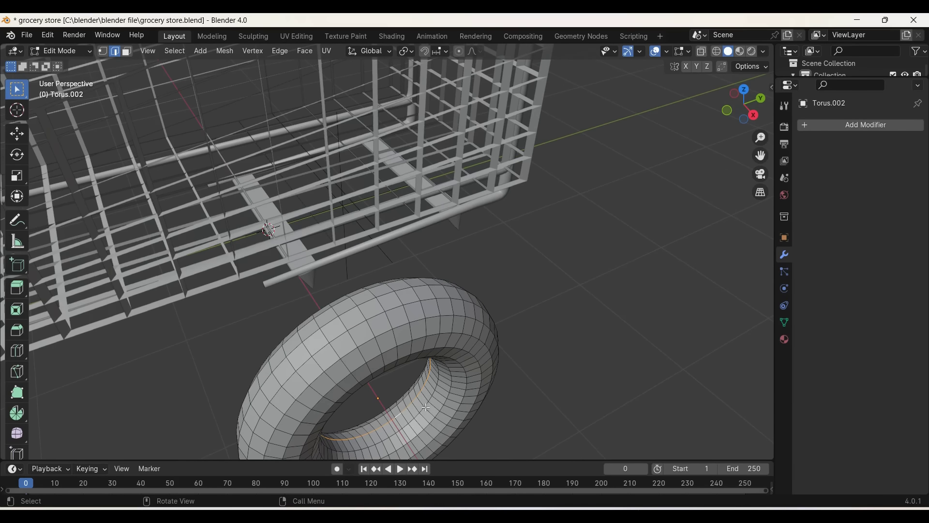
{"action": "left_click", "coordinate": [411, 394], "text": "alt"}
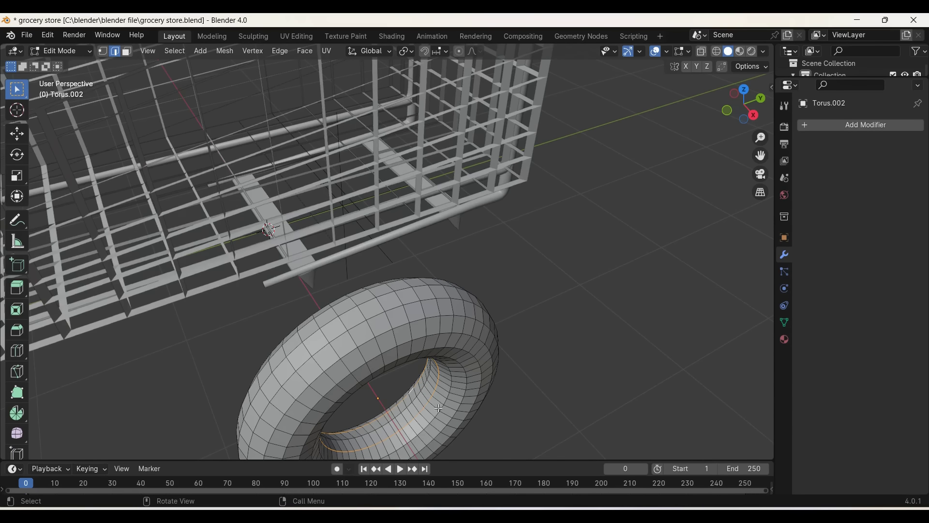
{"action": "key", "text": "f"}
{"action": "key", "text": "Tab"}
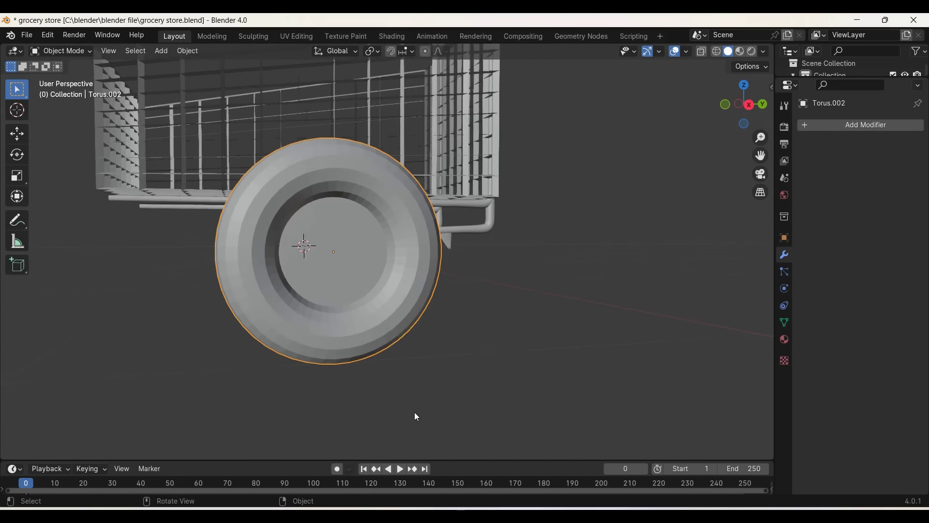
{"action": "key", "text": "Tab"}
{"action": "middle_click_drag", "start_coordinate": [416, 417], "coordinate": [374, 348]}
{"action": "key", "text": "ctrl+z"}
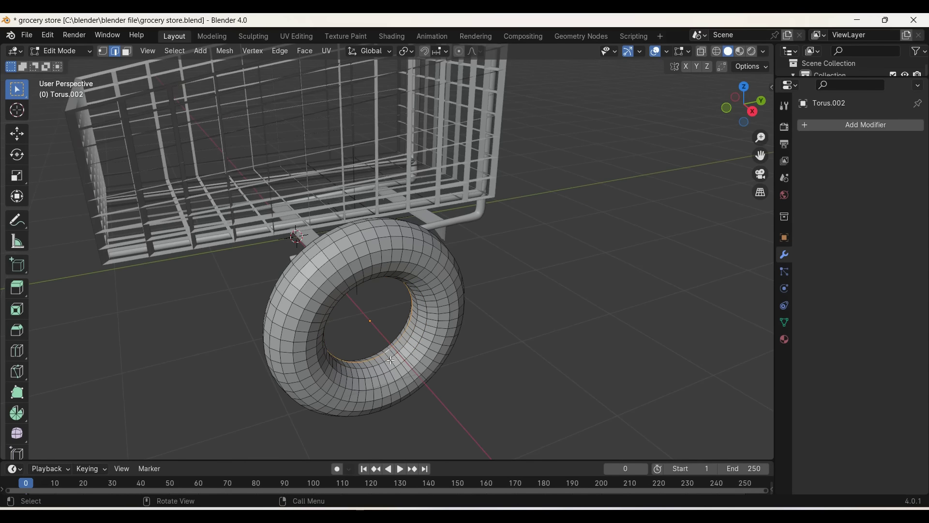
Step: Apply Shade Smooth to the torus in Object Mode
{"action": "middle_click_drag", "start_coordinate": [388, 372], "coordinate": [411, 378]}
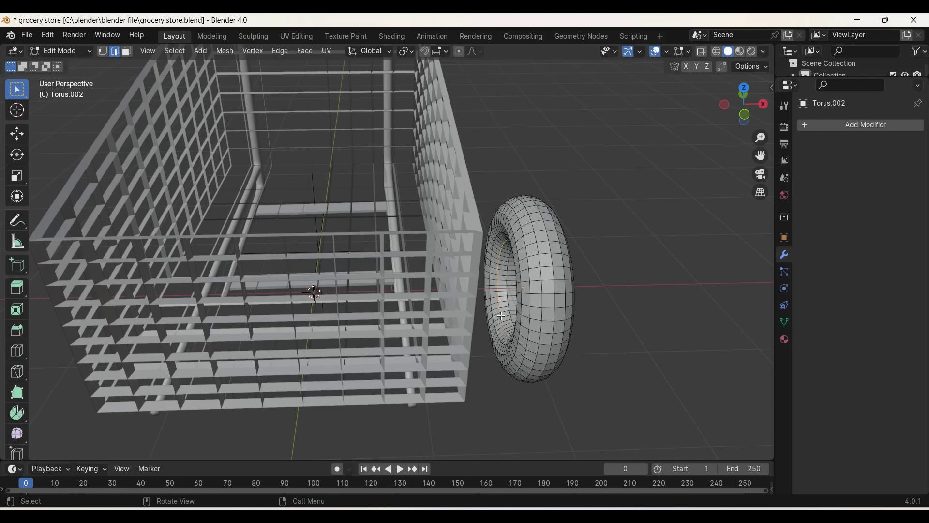
{"action": "middle_click_drag", "start_coordinate": [502, 316], "coordinate": [501, 315]}
{"action": "middle_click_drag", "start_coordinate": [519, 321], "coordinate": [530, 329]}
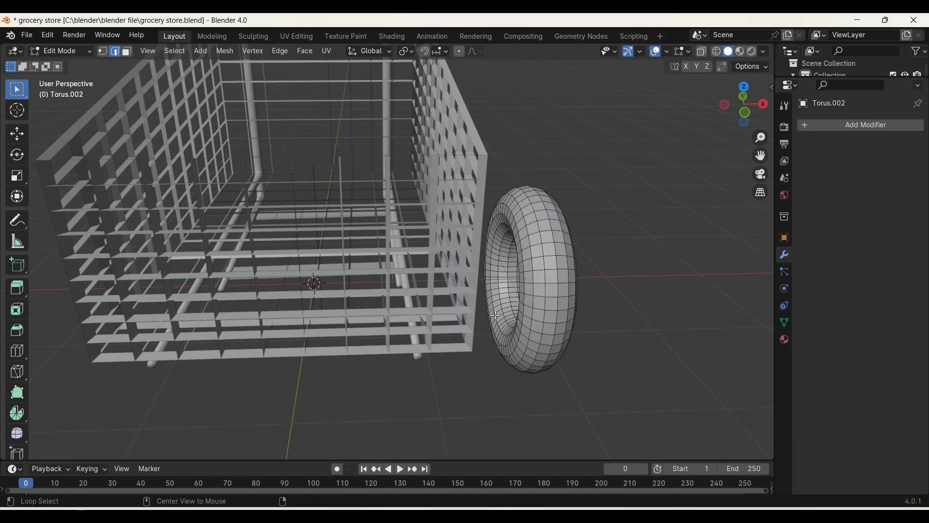
{"action": "middle_click_drag", "start_coordinate": [509, 322], "coordinate": [599, 350]}
{"action": "key", "text": "Tab"}
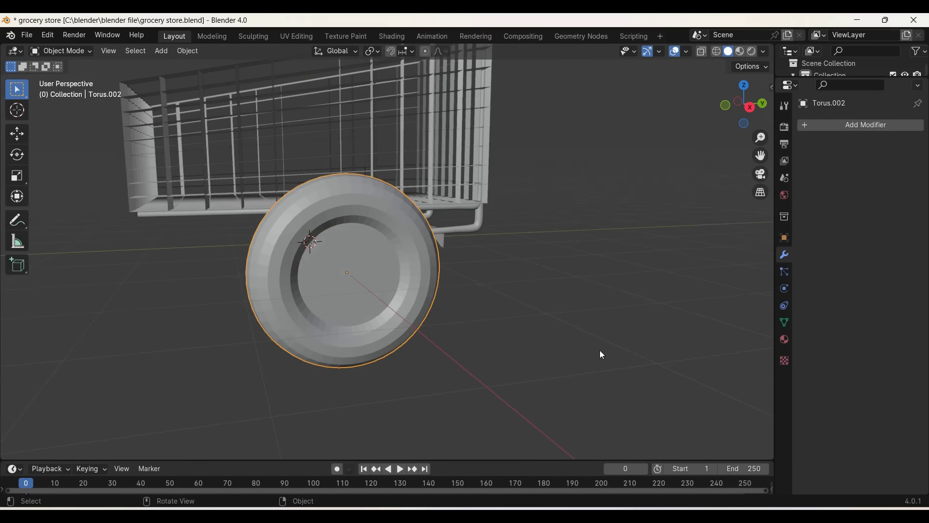
{"action": "right_click", "coordinate": [490, 308]}
{"action": "left_click", "coordinate": [471, 291]}
Step: Reapply Shade Smooth to the torus, toggling Edit Mode to check the smooth result
{"action": "middle_click_drag", "start_coordinate": [469, 286], "coordinate": [465, 255]}
{"action": "key", "text": "Tab"}
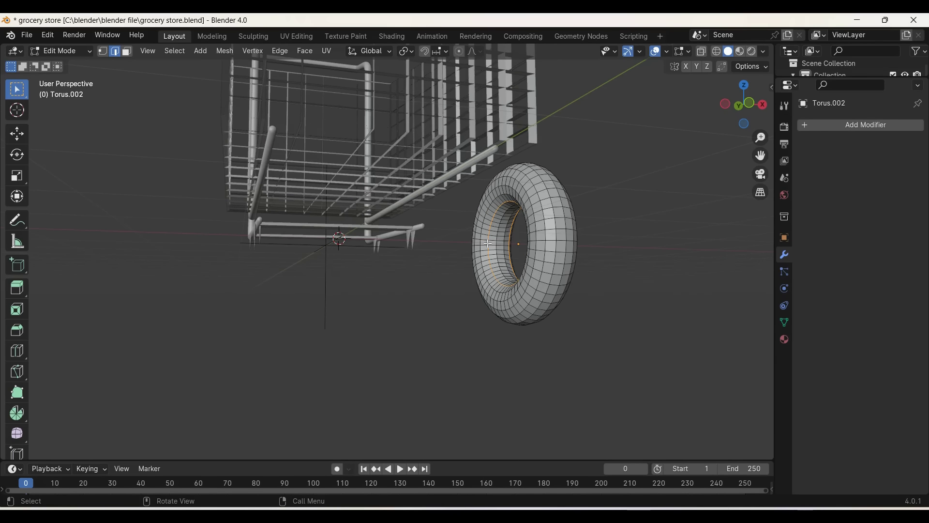
{"action": "key", "text": "Tab"}
{"action": "right_click", "coordinate": [526, 305]}
{"action": "left_click", "coordinate": [518, 286]}
{"action": "middle_click_drag", "start_coordinate": [517, 289], "coordinate": [560, 311]}
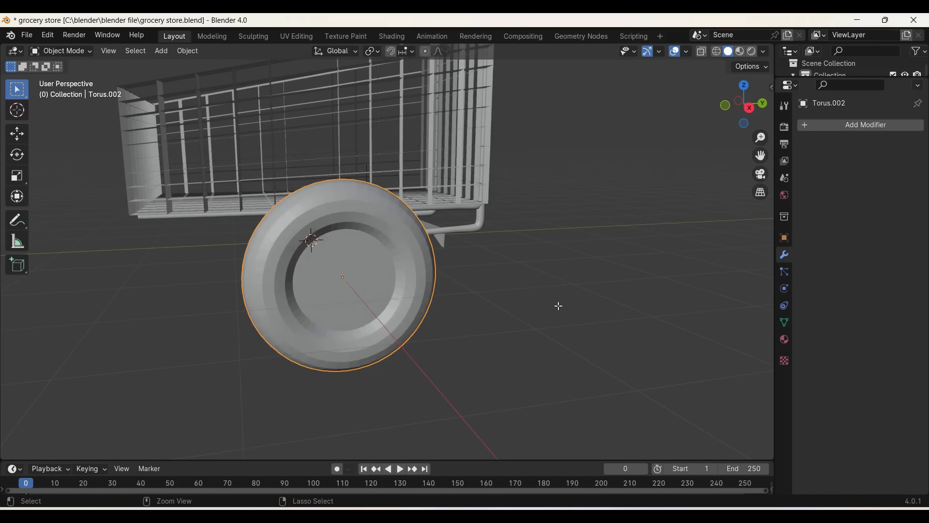
{"action": "key", "text": "Tab"}
{"action": "key", "text": "Tab"}
{"action": "right_click", "coordinate": [559, 306]}
{"action": "left_click", "coordinate": [551, 287]}
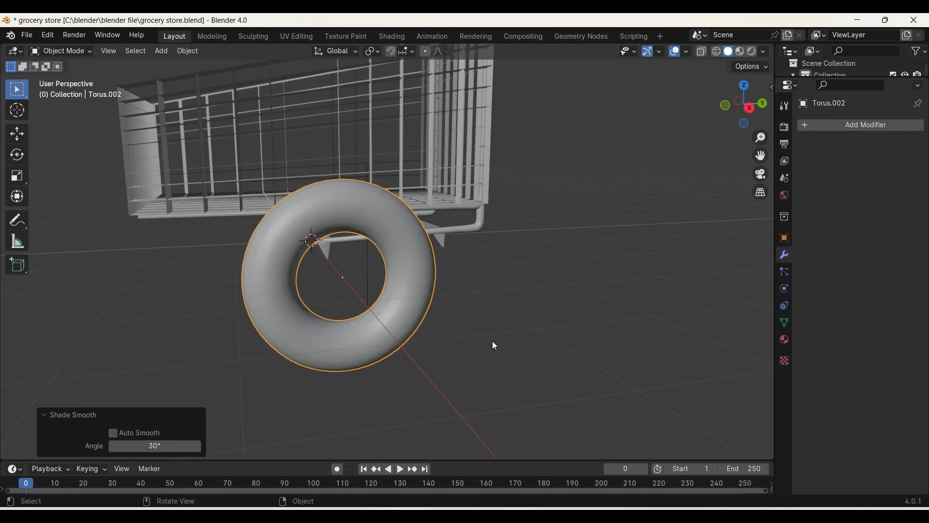
{"action": "key", "text": "Tab"}
{"action": "middle_click_drag", "start_coordinate": [494, 345], "coordinate": [500, 349]}
{"action": "key", "text": "Tab"}
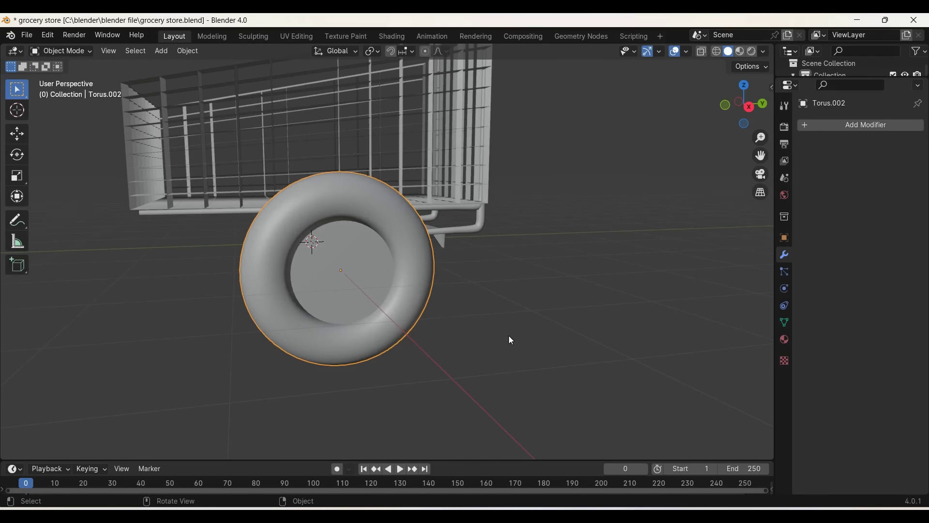
Step: Shrink the torus to about half size and move it along X toward the cart
{"action": "key", "text": "s"}
{"action": "left_click", "coordinate": [412, 318]}
{"action": "key", "text": "KP_7"}
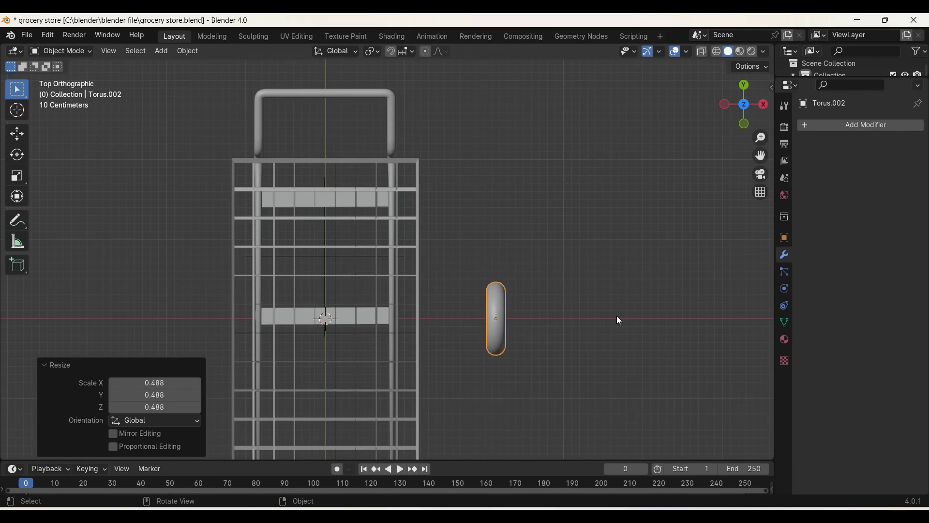
{"action": "left_click", "coordinate": [745, 102]}
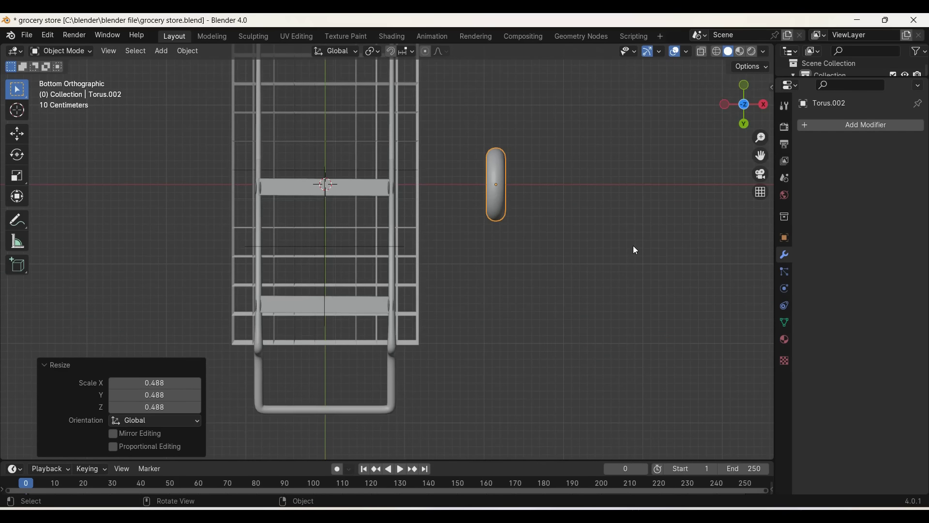
{"action": "key", "text": "g"}
{"action": "key", "text": "x"}
{"action": "left_click", "coordinate": [526, 271]}
{"action": "middle_click_drag", "start_coordinate": [526, 271], "coordinate": [526, 272]}
Step: Shrink the torus further and slide it along Y under the lower rail
{"action": "key", "text": "s"}
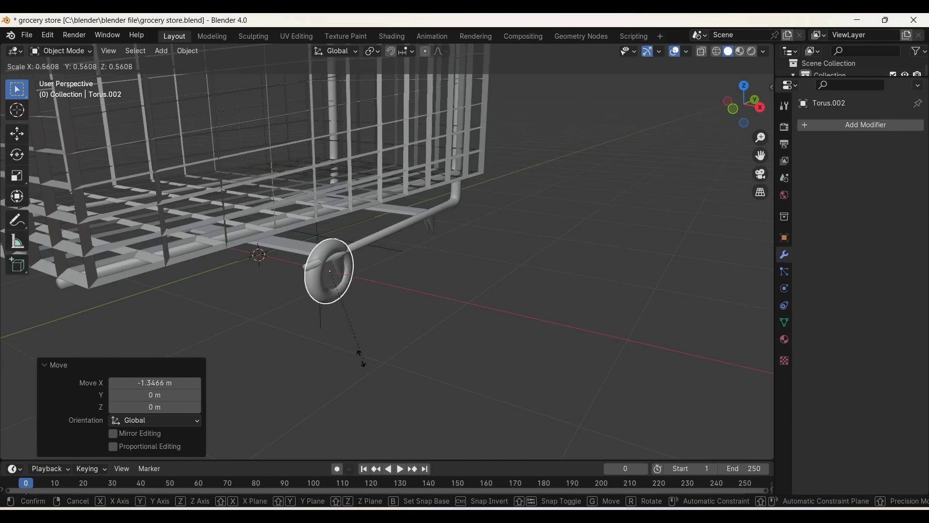
{"action": "left_click", "coordinate": [358, 362]}
{"action": "middle_click_drag", "start_coordinate": [358, 362], "coordinate": [353, 358]}
{"action": "key", "text": "g"}
{"action": "key", "text": "y"}
{"action": "left_click", "coordinate": [602, 323]}
{"action": "middle_click_drag", "start_coordinate": [602, 323], "coordinate": [606, 327]}
{"action": "key", "text": "g"}
{"action": "key", "text": "y"}
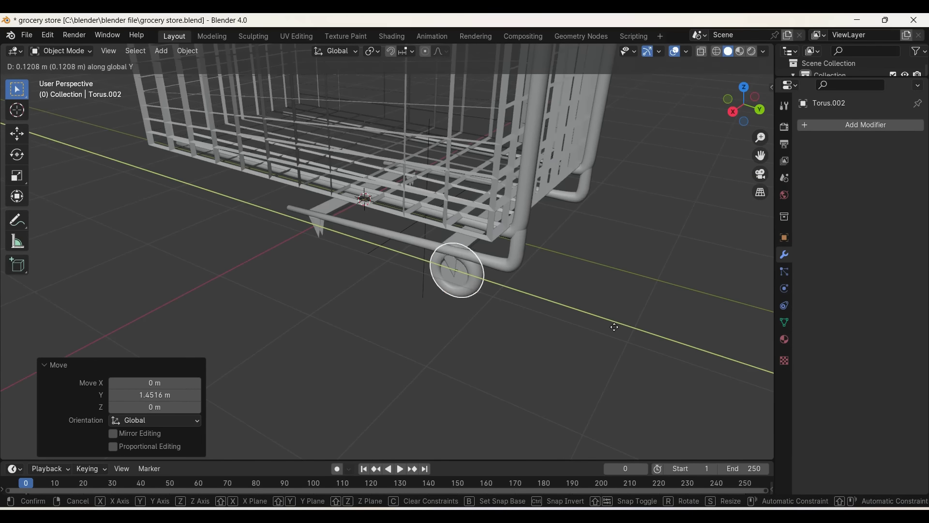
{"action": "left_click", "coordinate": [593, 387]}
Step: Resize the torus to wheel size, set its height, and shift it slightly along X
{"action": "key", "text": "s"}
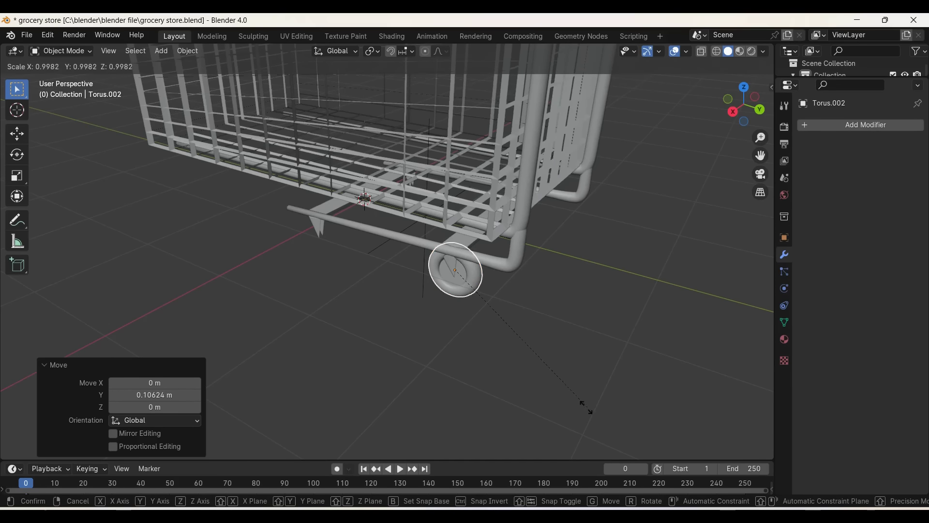
{"action": "left_click", "coordinate": [518, 387]}
{"action": "key", "text": "g"}
{"action": "key", "text": "z"}
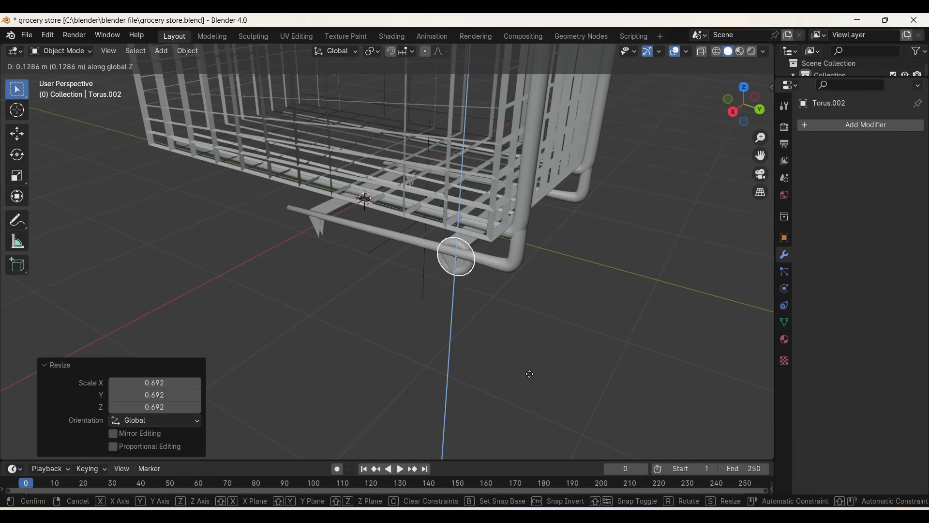
{"action": "left_click", "coordinate": [533, 377]}
{"action": "middle_click_drag", "start_coordinate": [535, 380], "coordinate": [560, 352]}
{"action": "key", "text": "g"}
{"action": "key", "text": "x"}
{"action": "left_click", "coordinate": [556, 353]}
Step: Resize the wheel again and lower it along Z
{"action": "key", "text": "s"}
{"action": "left_click", "coordinate": [477, 354]}
{"action": "middle_click_drag", "start_coordinate": [477, 354], "coordinate": [481, 367]}
{"action": "key", "text": "g"}
{"action": "key", "text": "z"}
{"action": "left_click", "coordinate": [479, 363]}
{"action": "key", "text": "s"}
{"action": "left_click", "coordinate": [477, 361]}
Step: Slim the wheel across X and raise it slightly along Z
{"action": "key", "text": "s"}
{"action": "key", "text": "x"}
{"action": "left_click", "coordinate": [448, 354]}
{"action": "mouse_move", "coordinate": [448, 353]}
{"action": "middle_mouse_down"}
{"action": "mouse_move", "coordinate": [449, 342]}
{"action": "mouse_move", "coordinate": [771, 138]}
{"action": "middle_mouse_up"}
{"action": "key", "text": "g"}
{"action": "key", "text": "z"}
{"action": "left_click", "coordinate": [449, 344]}
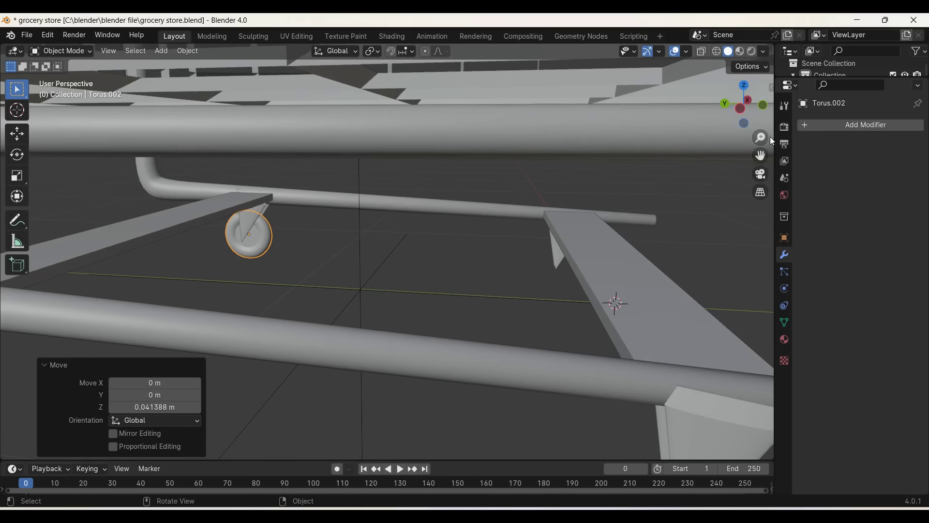
Step: From the right view, nudge the wheel along Y and Z toward its bracket
{"action": "left_click", "coordinate": [748, 102]}
{"action": "key", "text": "g"}
{"action": "key", "text": "y"}
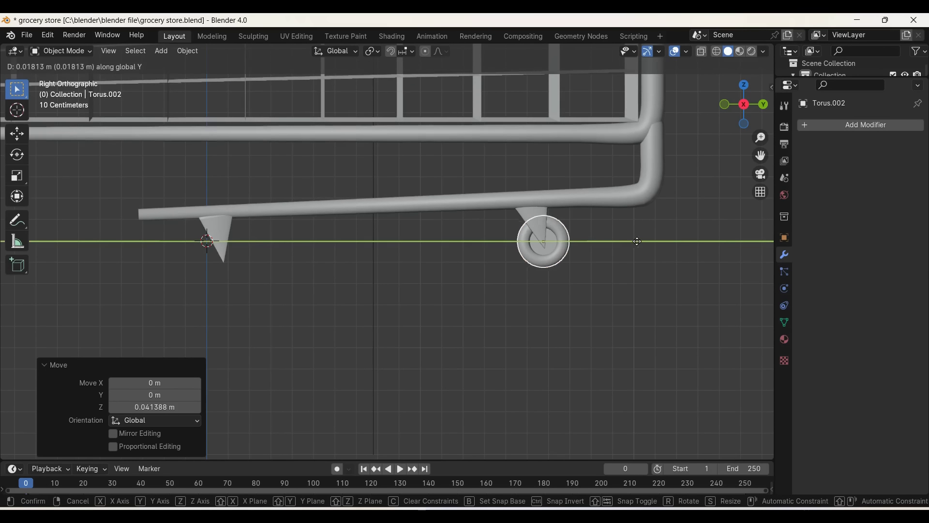
{"action": "left_click", "coordinate": [632, 246]}
{"action": "key", "text": "g"}
{"action": "key", "text": "z"}
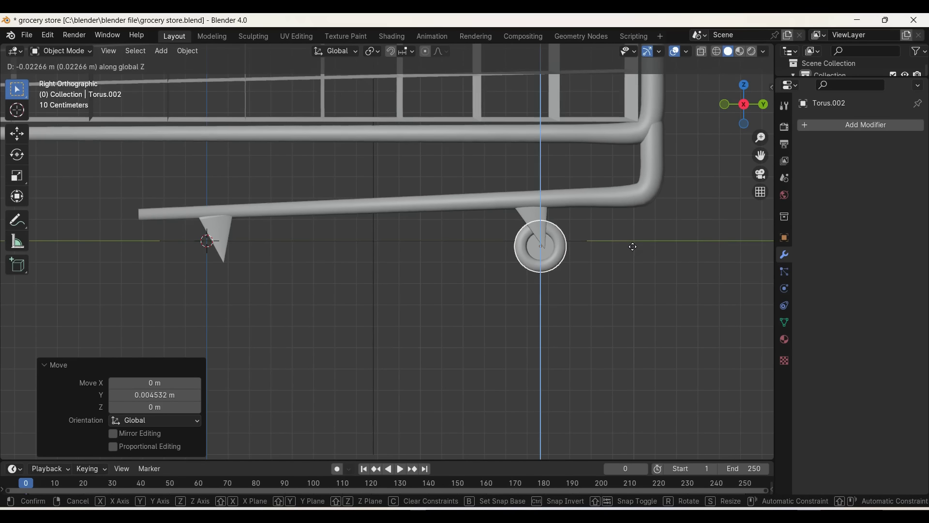
{"action": "key", "text": "y"}
{"action": "left_click", "coordinate": [637, 246]}
{"action": "key", "text": "g"}
{"action": "key", "text": "z"}
{"action": "left_click", "coordinate": [636, 239]}
Step: Centre the wheel under its caster bracket along Y and set its final height
{"action": "key", "text": "g"}
{"action": "key", "text": "y"}
{"action": "left_click", "coordinate": [634, 244]}
{"action": "key", "text": "g"}
{"action": "key", "text": "z"}
{"action": "left_click", "coordinate": [637, 255]}
{"action": "middle_click_drag", "start_coordinate": [637, 255], "coordinate": [614, 338]}
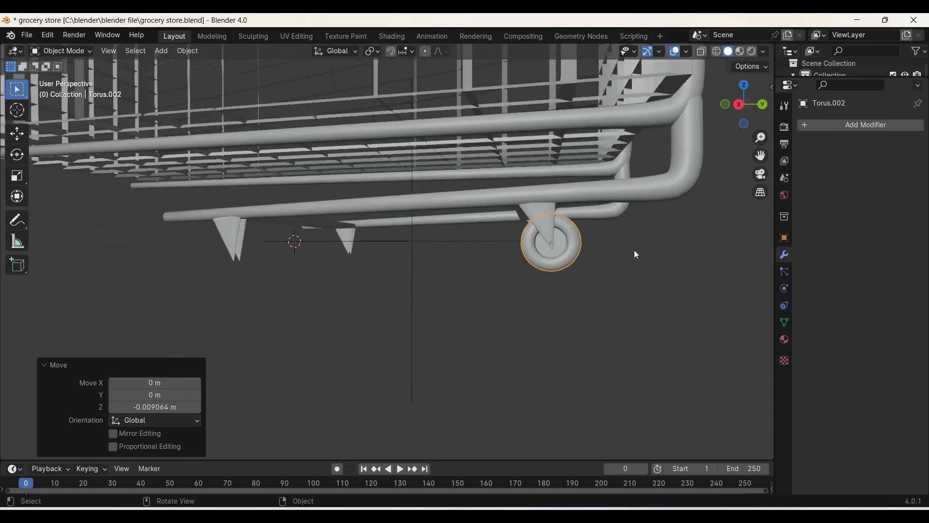
Step: Narrow the wheel slightly along Y and fine-tune its Y position
{"action": "key", "text": "s"}
{"action": "key", "text": "y"}
{"action": "left_click", "coordinate": [605, 335]}
{"action": "key", "text": "g"}
{"action": "key", "text": "y"}
{"action": "left_click", "coordinate": [601, 334]}
{"action": "middle_click_drag", "start_coordinate": [601, 334], "coordinate": [603, 339]}
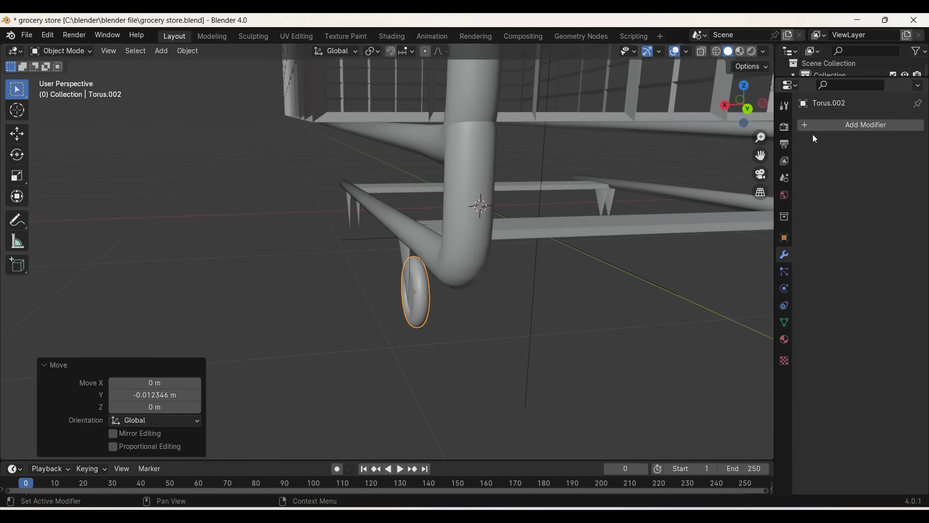
Step: Add a Mirror modifier on X and Y around the Empty and apply it, making four wheels
{"action": "left_click", "coordinate": [817, 125]}
{"action": "left_click", "coordinate": [695, 147]}
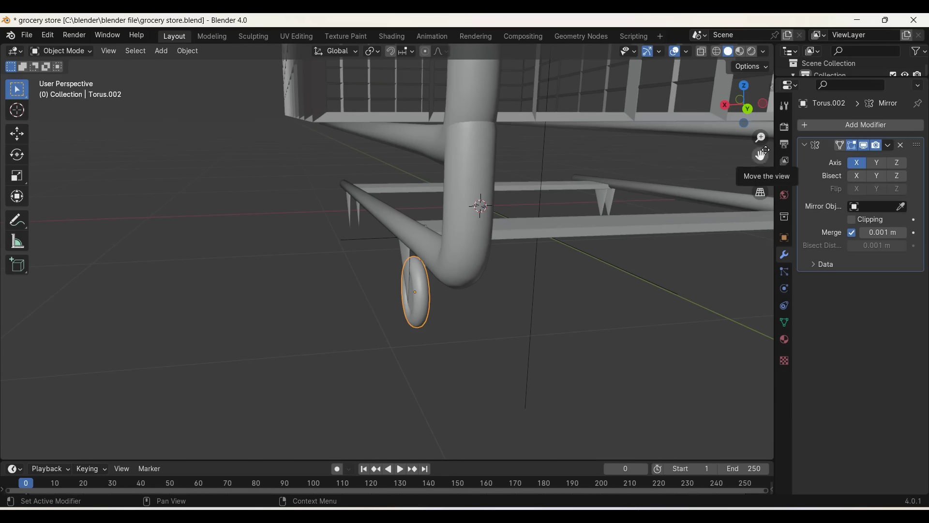
{"action": "left_click", "coordinate": [877, 163]}
{"action": "middle_click_drag", "start_coordinate": [675, 277], "coordinate": [649, 278]}
{"action": "scroll", "coordinate": [676, 282], "scroll_direction": "down", "scroll_amount": 5}
{"action": "scroll", "coordinate": [677, 282], "scroll_direction": "up", "scroll_amount": 4}
{"action": "scroll", "coordinate": [677, 282], "scroll_direction": "up", "scroll_amount": 2}
{"action": "scroll", "coordinate": [676, 282], "scroll_direction": "down", "scroll_amount": 3}
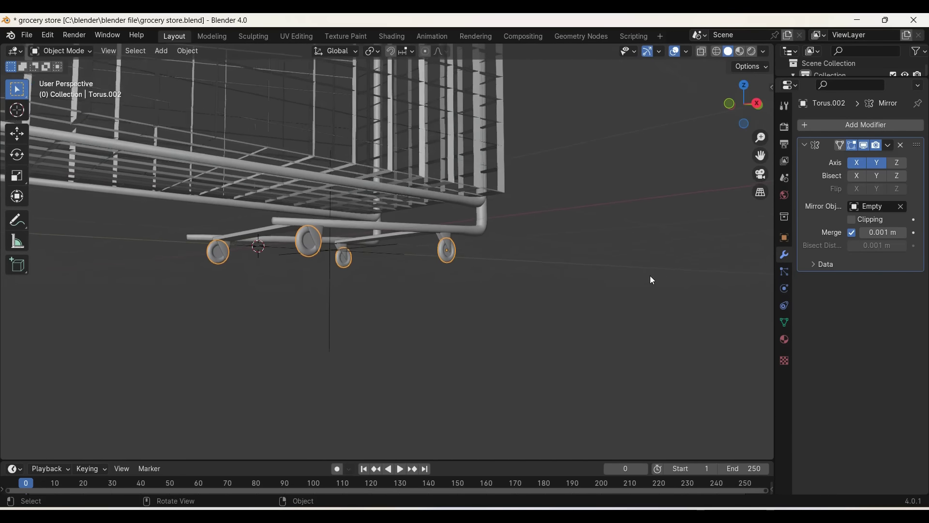
{"action": "key", "text": "ctrl+a"}
{"action": "key", "text": "Tab"}
Step: Select one wheel's linked geometry and nudge it along Y and Z in right view
{"action": "key", "text": "l"}
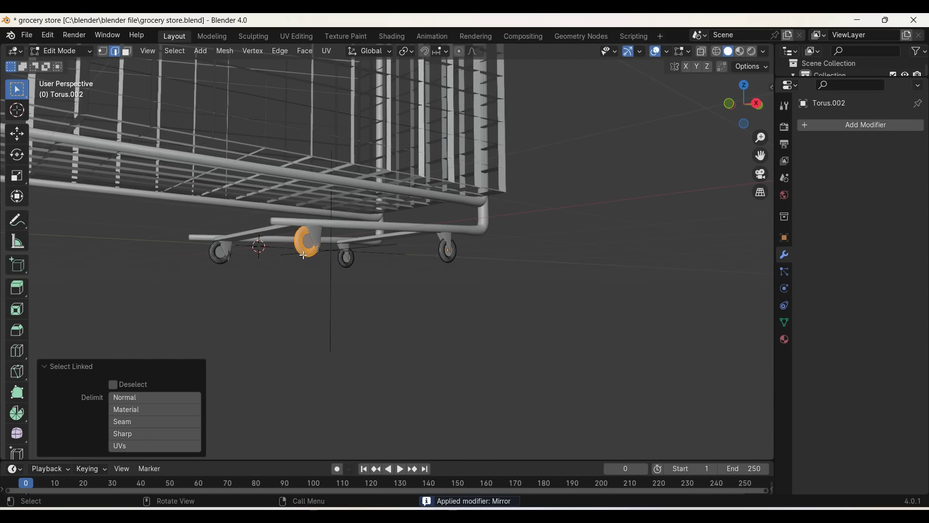
{"action": "left_click", "coordinate": [756, 104]}
{"action": "scroll", "coordinate": [495, 284], "scroll_direction": "up", "scroll_amount": 2}
{"action": "scroll", "coordinate": [495, 285], "scroll_direction": "up", "scroll_amount": 1}
{"action": "key", "text": "g"}
{"action": "key", "text": "y"}
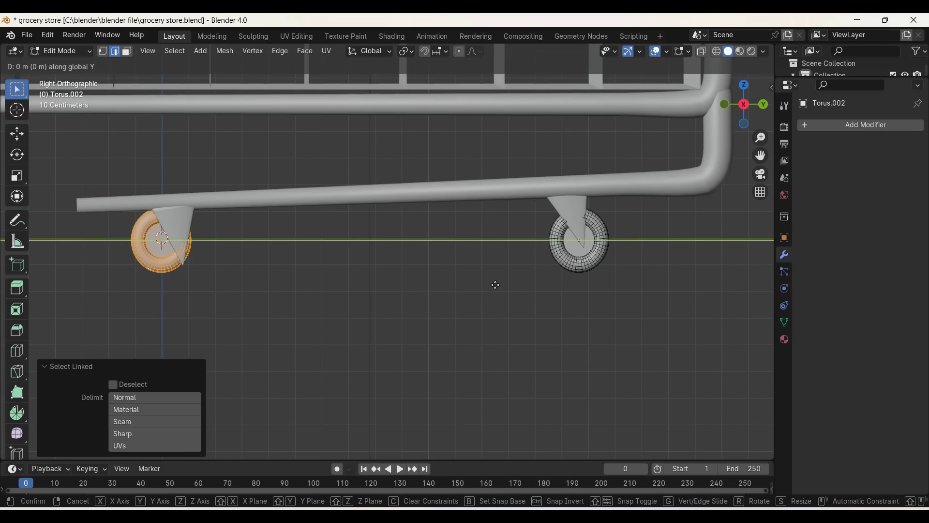
{"action": "left_click", "coordinate": [513, 289]}
{"action": "key", "text": "g"}
{"action": "key", "text": "z"}
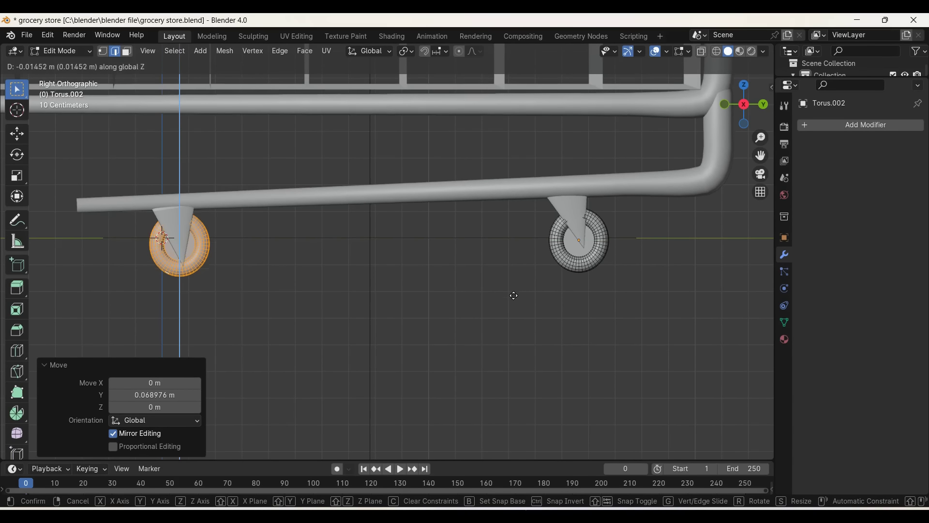
{"action": "left_click", "coordinate": [520, 296]}
Step: Centre the wheel under its bracket, ending 0.014521 m along Y and 0.029042 m lower
{"action": "key", "text": "g"}
{"action": "key", "text": "y"}
{"action": "left_click", "coordinate": [523, 305]}
{"action": "key", "text": "g"}
{"action": "key", "text": "y"}
{"action": "left_click", "coordinate": [521, 320]}
{"action": "key", "text": "g"}
{"action": "key", "text": "z"}
{"action": "left_click", "coordinate": [521, 328]}
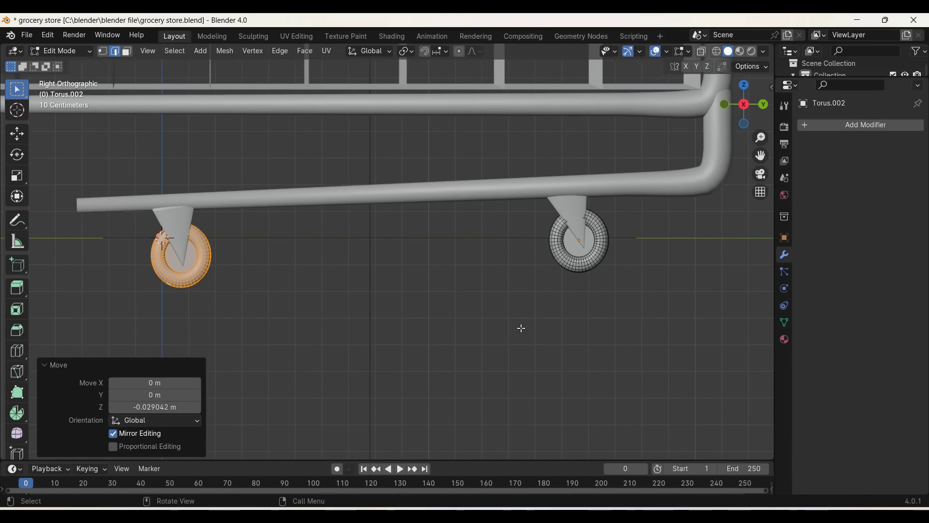
{"action": "scroll", "coordinate": [522, 328], "scroll_direction": "down", "scroll_amount": 2}
{"action": "scroll", "coordinate": [521, 328], "scroll_direction": "down", "scroll_amount": 1}
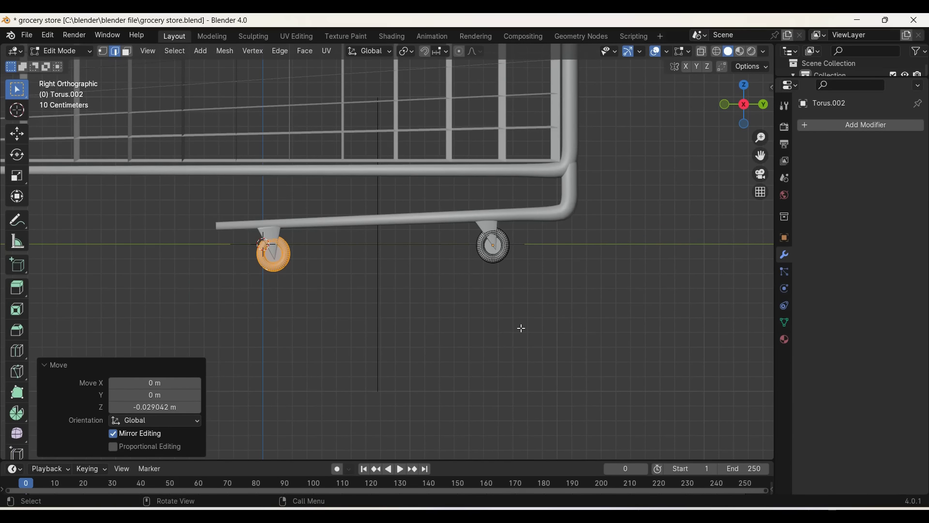
{"action": "key", "text": "Tab"}
{"action": "middle_click_drag", "start_coordinate": [521, 328], "coordinate": [523, 333]}
Step: Select the cart frame parts and move the frame
{"action": "scroll", "coordinate": [396, 244], "scroll_direction": "down", "scroll_amount": 3}
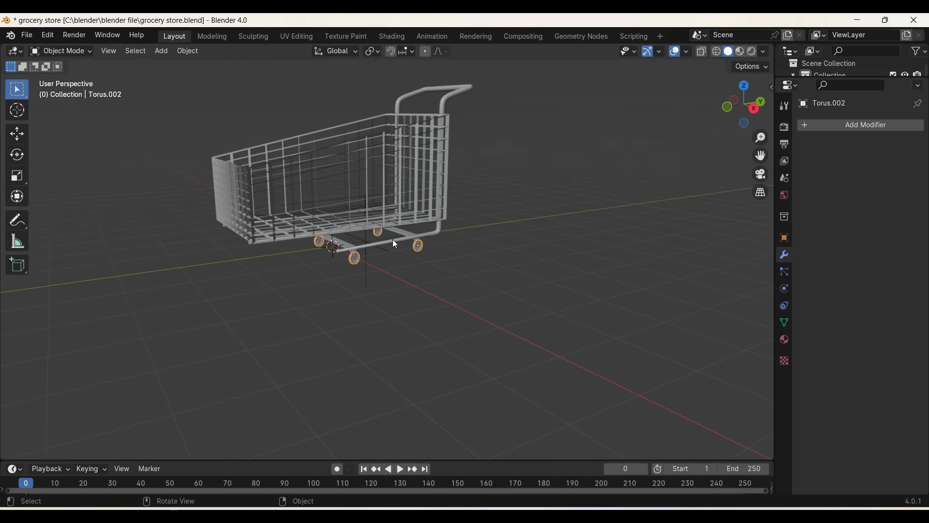
{"action": "left_click", "coordinate": [395, 244], "text": "shift"}
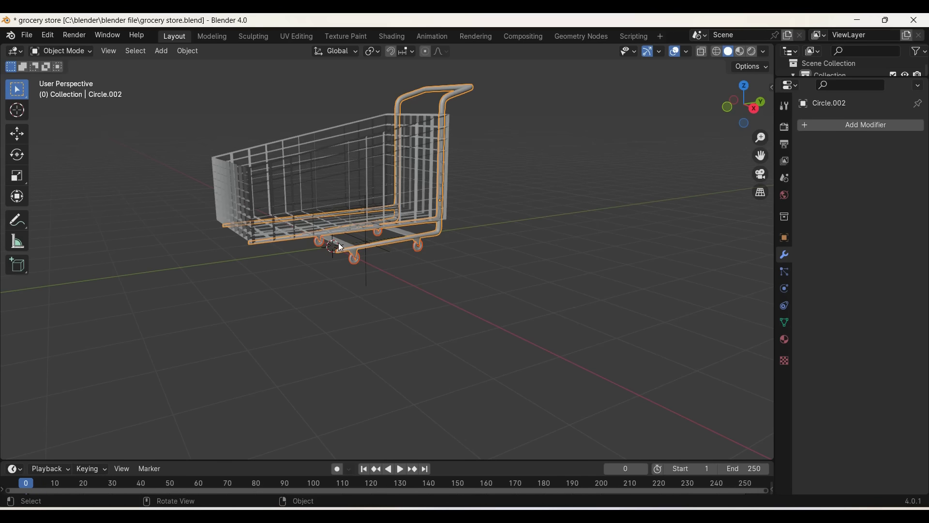
{"action": "left_click", "coordinate": [396, 234], "text": "shift"}
{"action": "left_click", "coordinate": [395, 239], "text": "shift"}
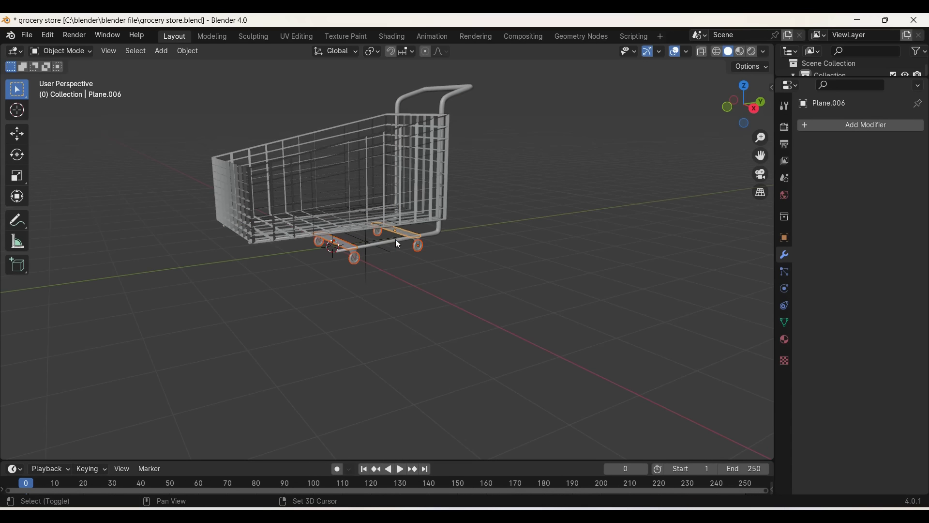
{"action": "left_click", "coordinate": [393, 239], "text": "shift"}
{"action": "key", "text": "g"}
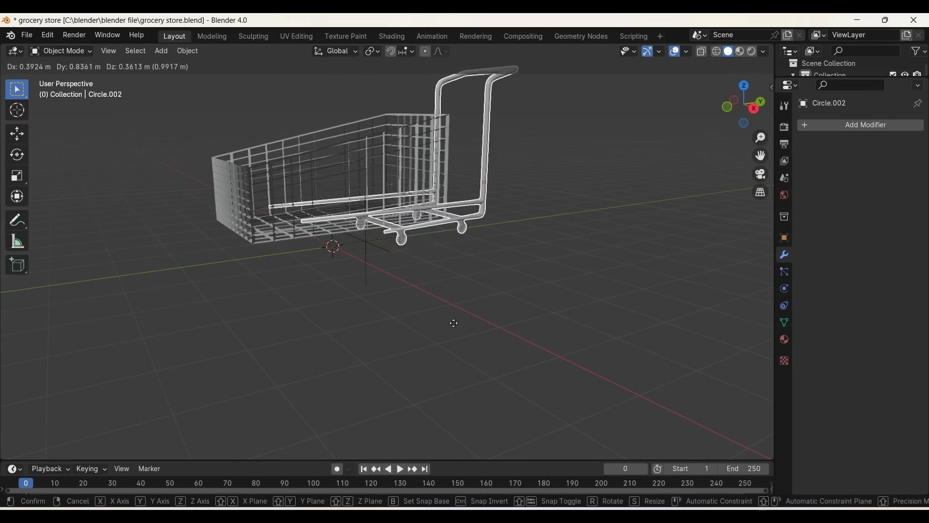
{"action": "left_click", "coordinate": [454, 350]}
{"action": "middle_click_drag", "start_coordinate": [453, 350], "coordinate": [455, 354]}
Step: Scale the wire basket along Y to 0.787
{"action": "scroll", "coordinate": [455, 353], "scroll_direction": "up", "scroll_amount": 3}
{"action": "scroll", "coordinate": [455, 353], "scroll_direction": "down", "scroll_amount": 3}
{"action": "left_click", "coordinate": [358, 184]}
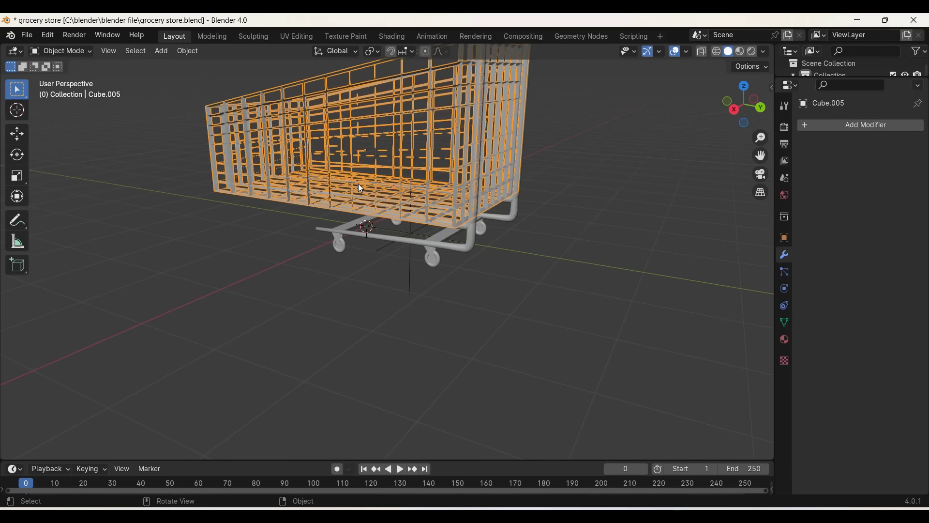
{"action": "key", "text": "s"}
{"action": "key", "text": "y"}
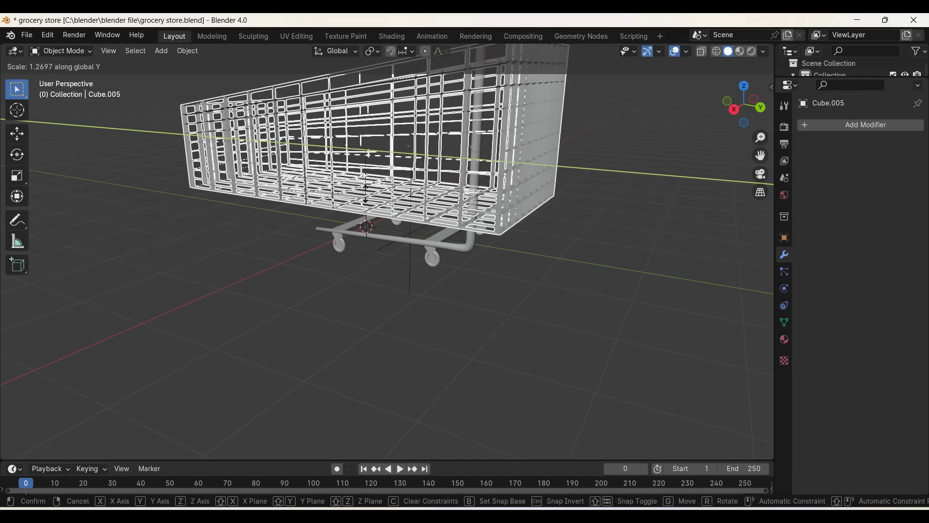
{"action": "left_click", "coordinate": [359, 194]}
{"action": "key", "text": "s"}
{"action": "key", "text": "y"}
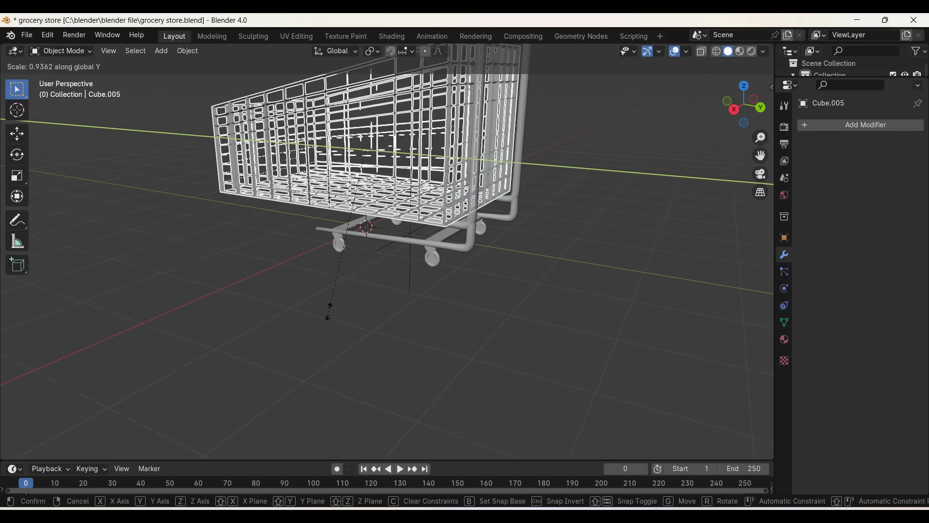
{"action": "left_click", "coordinate": [334, 285]}
Step: Slide the basket 0.087775 m along Y so it sits over the wheeled frame
{"action": "left_click", "coordinate": [741, 93]}
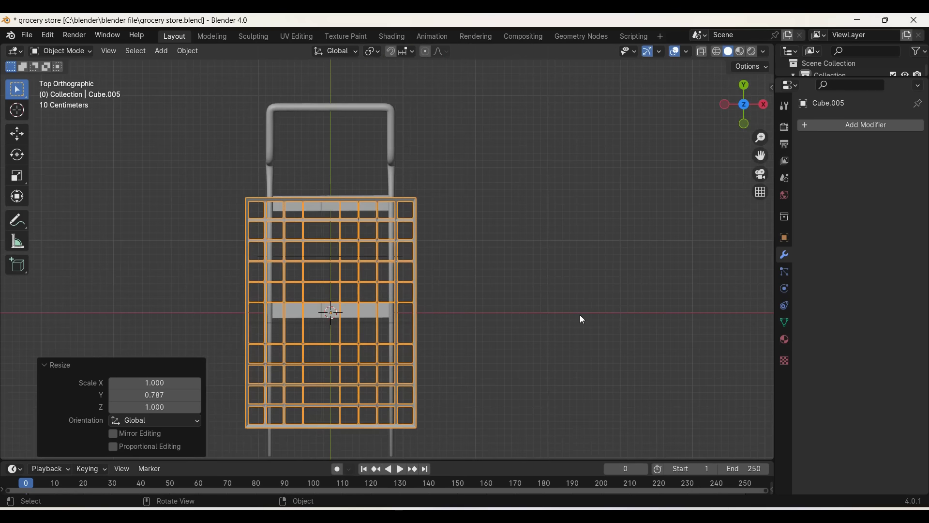
{"action": "key", "text": "g"}
{"action": "key", "text": "y"}
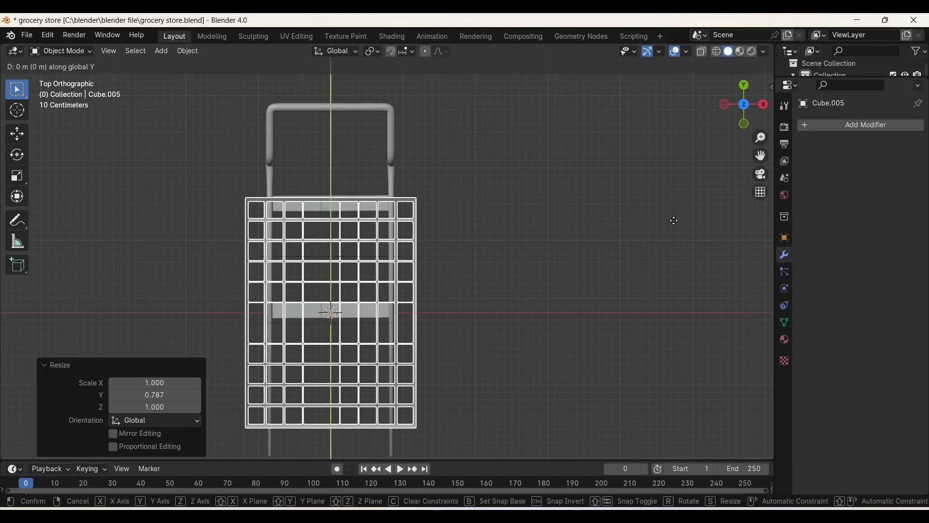
{"action": "left_click", "coordinate": [673, 192]}
{"action": "middle_click_drag", "start_coordinate": [673, 191], "coordinate": [674, 193]}
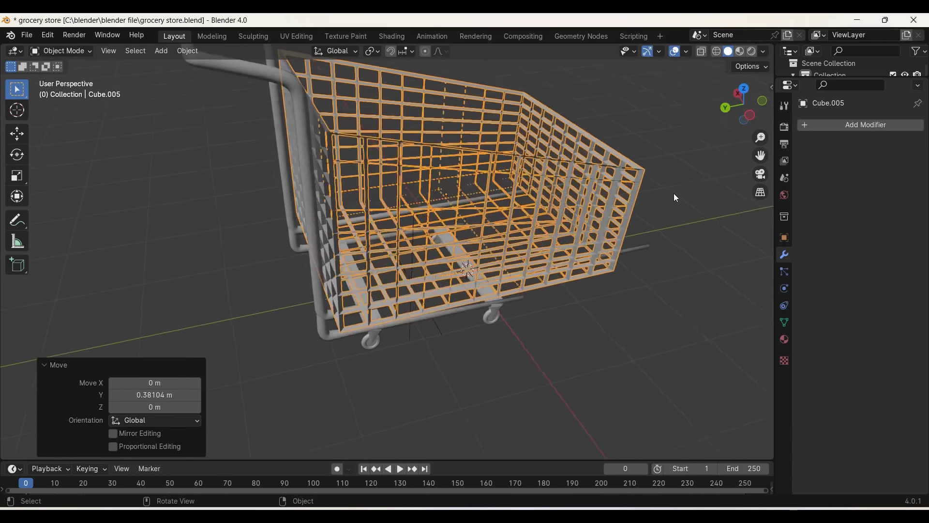
{"action": "key", "text": "g"}
{"action": "key", "text": "y"}
{"action": "left_click", "coordinate": [666, 193]}
{"action": "middle_click_drag", "start_coordinate": [666, 193], "coordinate": [728, 272]}
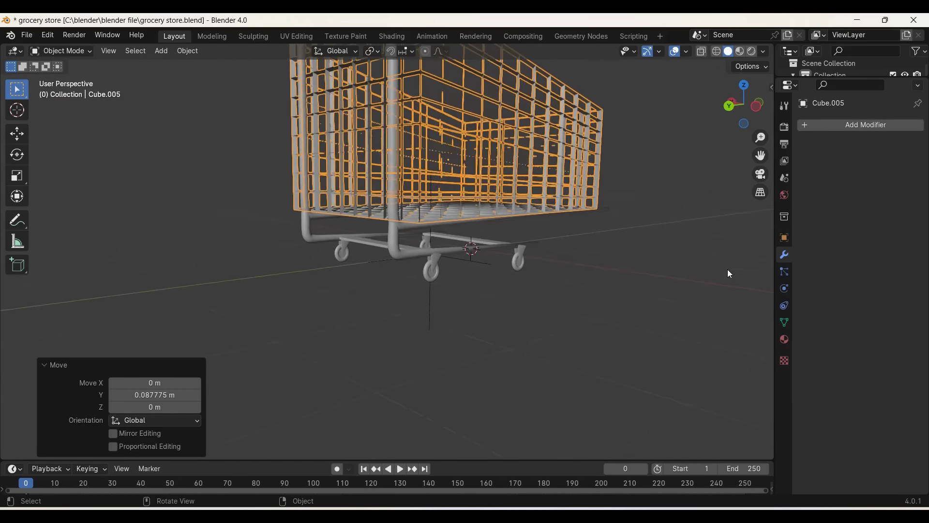
{"action": "key", "text": "shift+a"}
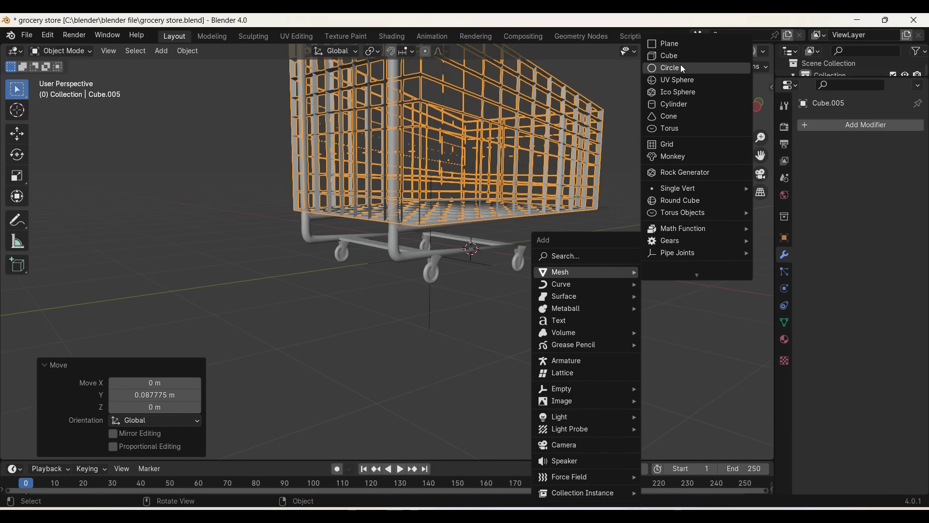
Step: Add a circle mesh, extrude it into a disk and shade it smooth
{"action": "left_click", "coordinate": [680, 65]}
{"action": "key", "text": "Tab"}
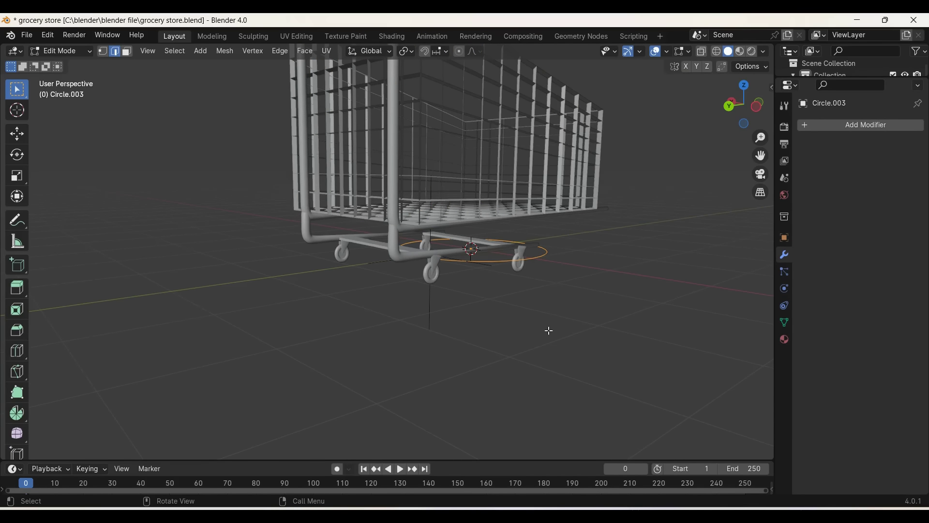
{"action": "key", "text": "e"}
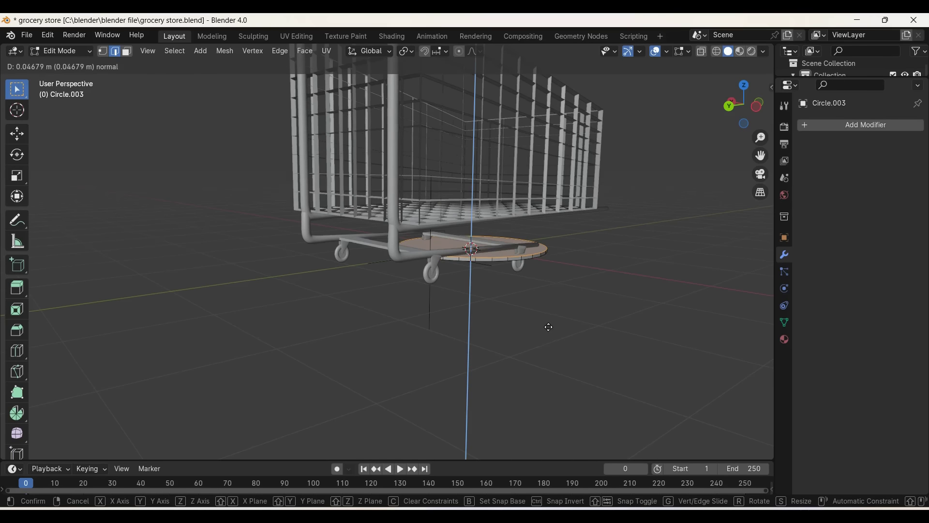
{"action": "left_click", "coordinate": [549, 327]}
{"action": "key", "text": "Tab"}
{"action": "right_click", "coordinate": [547, 327]}
{"action": "left_click", "coordinate": [544, 284]}
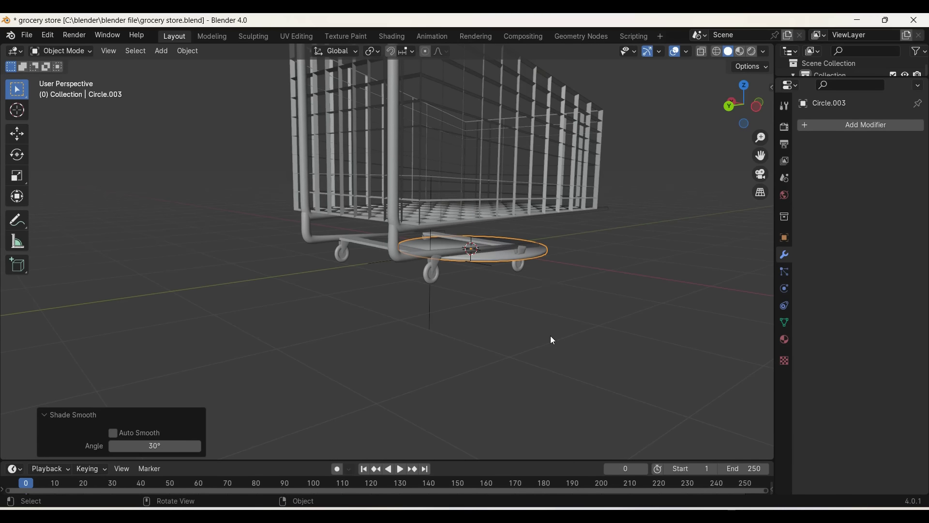
{"action": "middle_click_drag", "start_coordinate": [557, 341], "coordinate": [557, 340]}
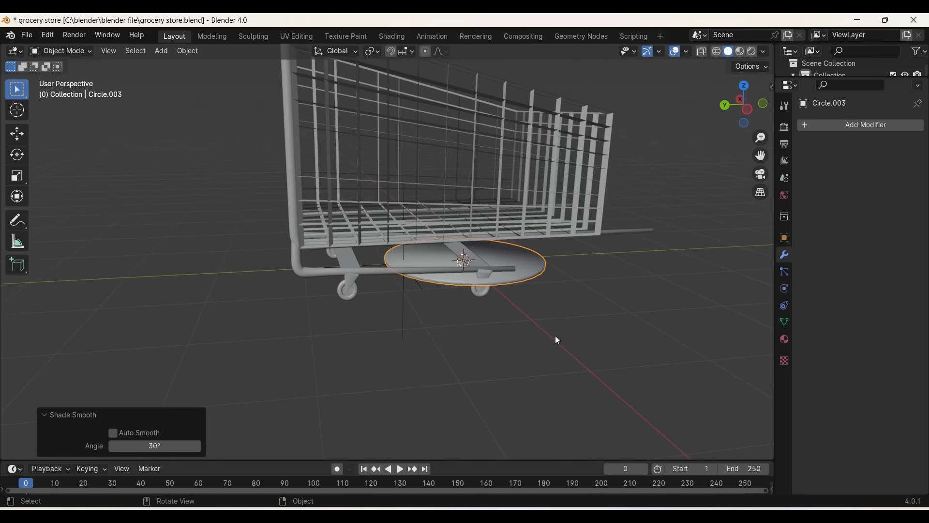
Step: Undo back to the bare circle outline and move it −2.09 m along X beside the cart
{"action": "key", "text": "Tab"}
{"action": "key", "text": "x"}
{"action": "left_click", "coordinate": [555, 335]}
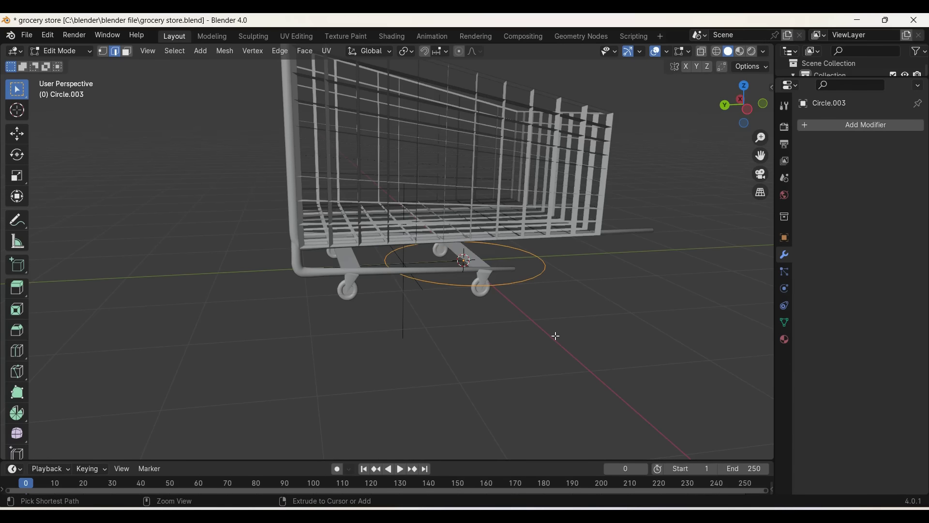
{"action": "key", "text": "Tab"}
{"action": "key", "text": "g"}
{"action": "key", "text": "x"}
{"action": "left_click", "coordinate": [599, 430]}
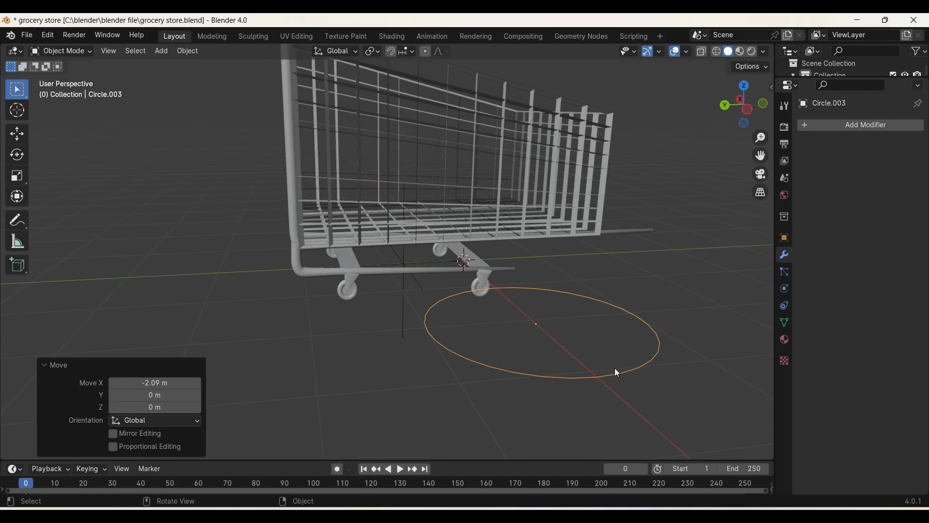
Step: Extrude and scale the circle edge into a thick ring, then shrink it to 0.2117
{"action": "key", "text": "Tab"}
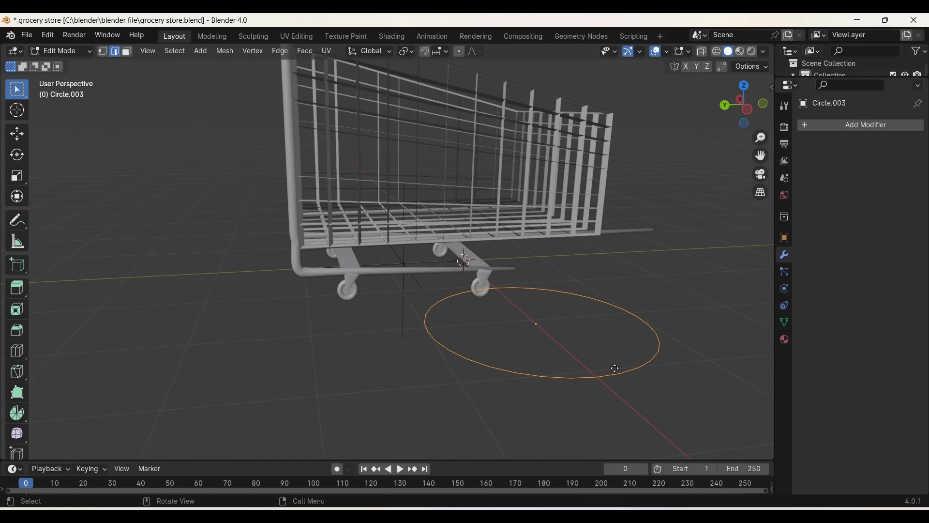
{"action": "key", "text": "e"}
{"action": "key", "text": "Escape"}
{"action": "key", "text": "s"}
{"action": "left_click", "coordinate": [613, 411]}
{"action": "key", "text": "e"}
{"action": "left_click", "coordinate": [612, 408]}
{"action": "key", "text": "Tab"}
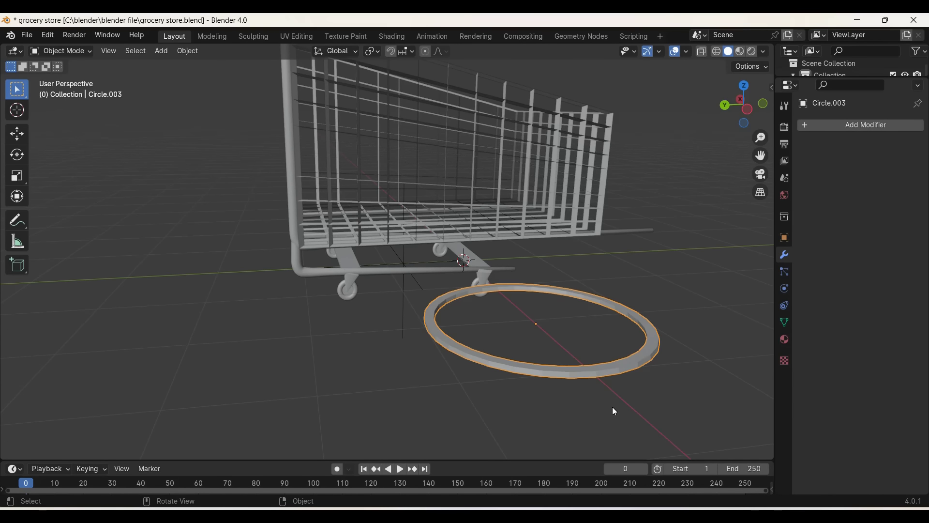
{"action": "key", "text": "s"}
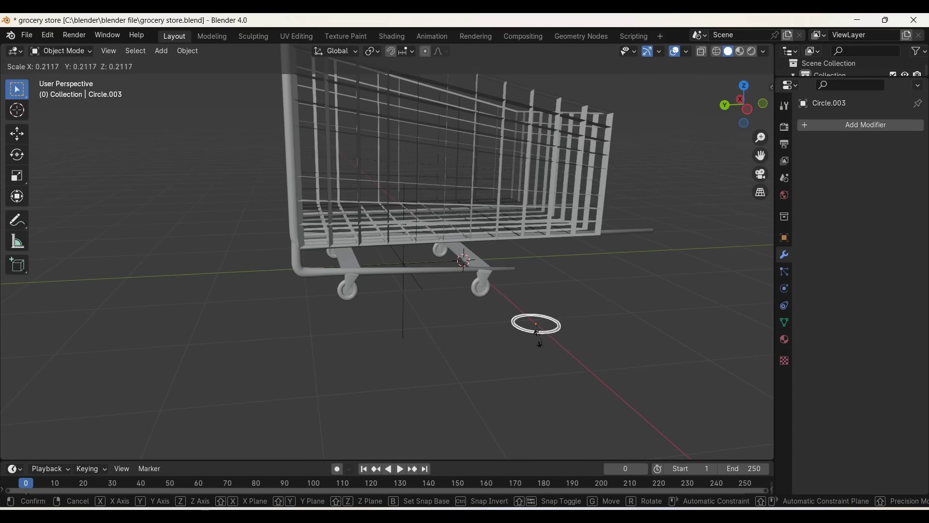
{"action": "left_click", "coordinate": [530, 330]}
Step: Move the ring beside the cart's base near the front frame tube, fixing its X position
{"action": "key", "text": "g"}
{"action": "left_click", "coordinate": [304, 269]}
{"action": "scroll", "coordinate": [323, 292], "scroll_direction": "up", "scroll_amount": 2}
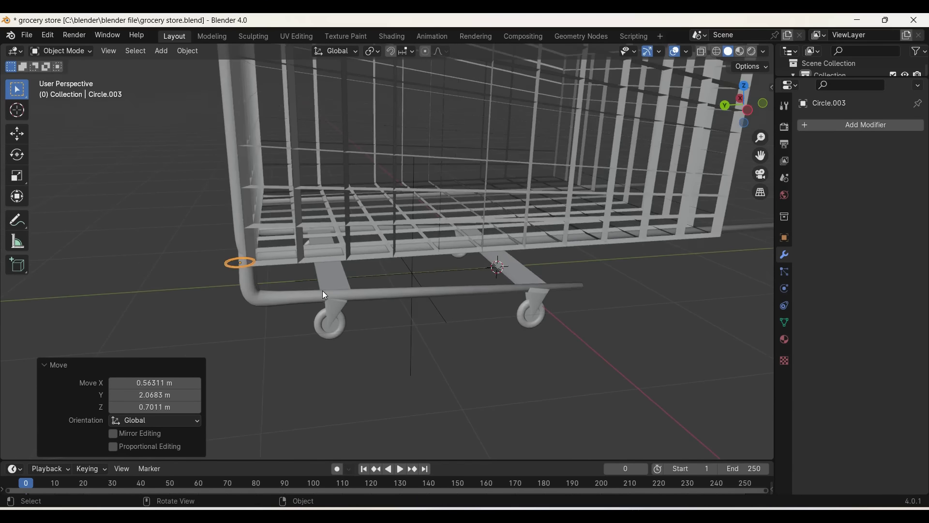
{"action": "scroll", "coordinate": [323, 292], "scroll_direction": "up", "scroll_amount": 2}
{"action": "scroll", "coordinate": [323, 291], "scroll_direction": "up", "scroll_amount": 2}
{"action": "middle_click_drag", "start_coordinate": [323, 292], "coordinate": [404, 284]}
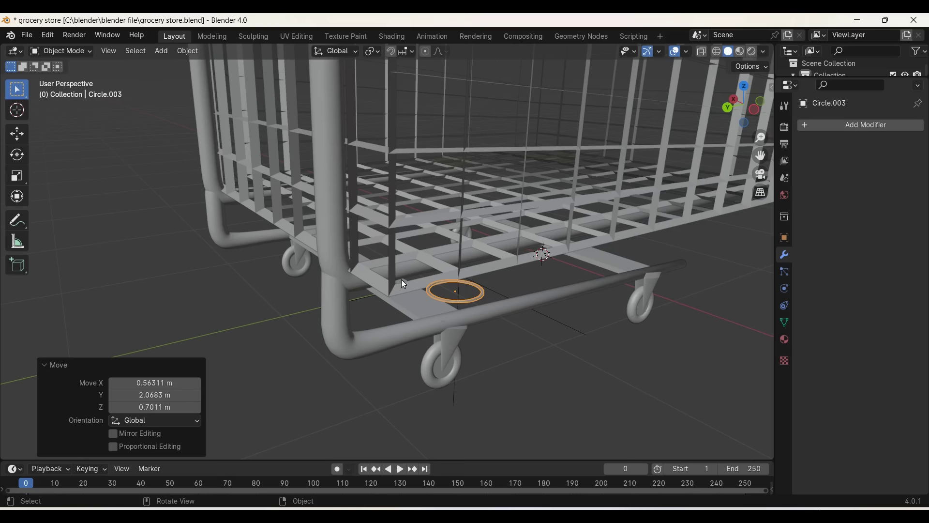
{"action": "key", "text": "g"}
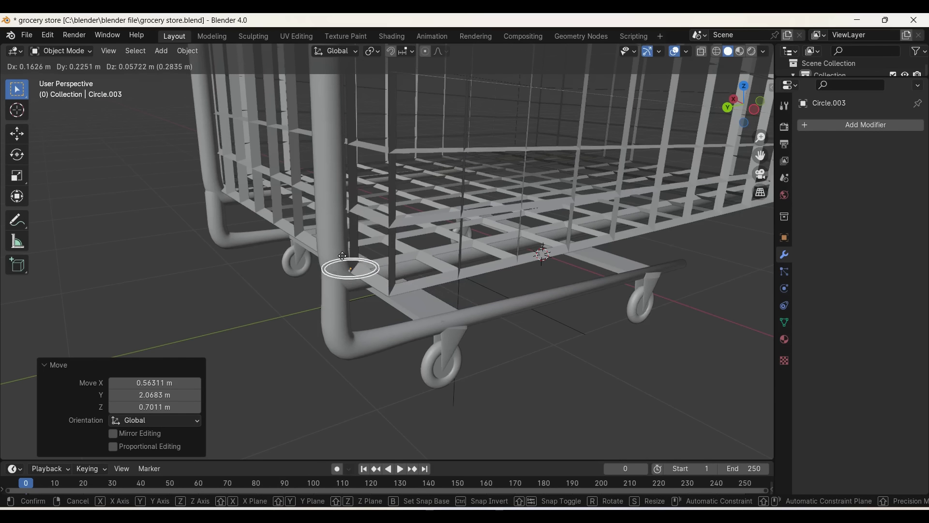
{"action": "left_click", "coordinate": [332, 246]}
{"action": "middle_click_drag", "start_coordinate": [332, 247], "coordinate": [583, 369]}
{"action": "key", "text": "g"}
{"action": "key", "text": "x"}
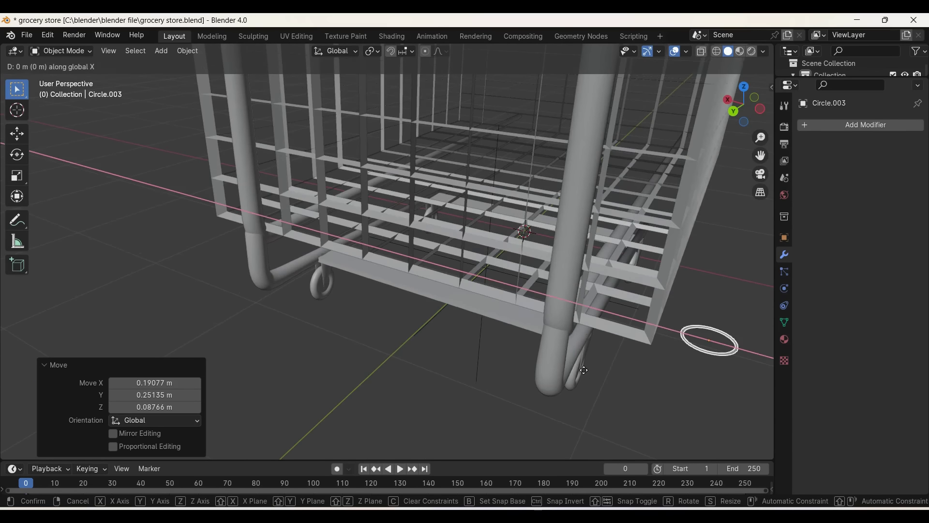
{"action": "left_click", "coordinate": [435, 380]}
Step: Line the ring up with the frame tube along Y and X using side, back and top views
{"action": "middle_click_drag", "start_coordinate": [417, 382], "coordinate": [617, 337]}
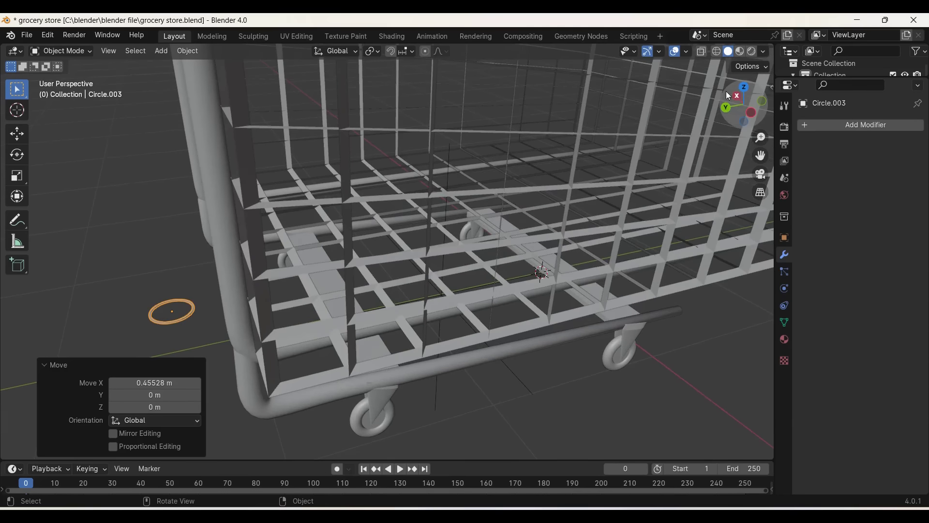
{"action": "left_click_drag", "start_coordinate": [725, 91], "coordinate": [741, 91]}
{"action": "left_click", "coordinate": [727, 103]}
{"action": "key", "text": "g"}
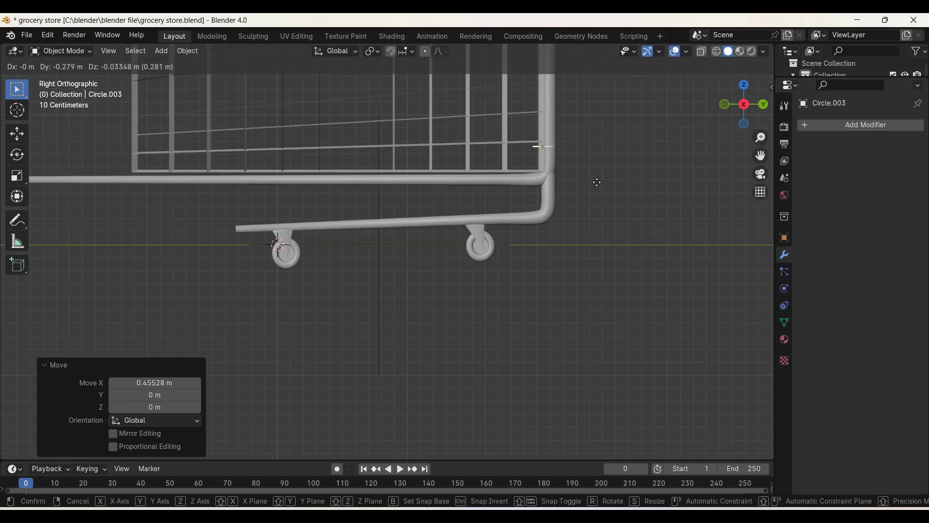
{"action": "key", "text": "y"}
{"action": "left_click", "coordinate": [598, 182]}
{"action": "left_click", "coordinate": [763, 105]}
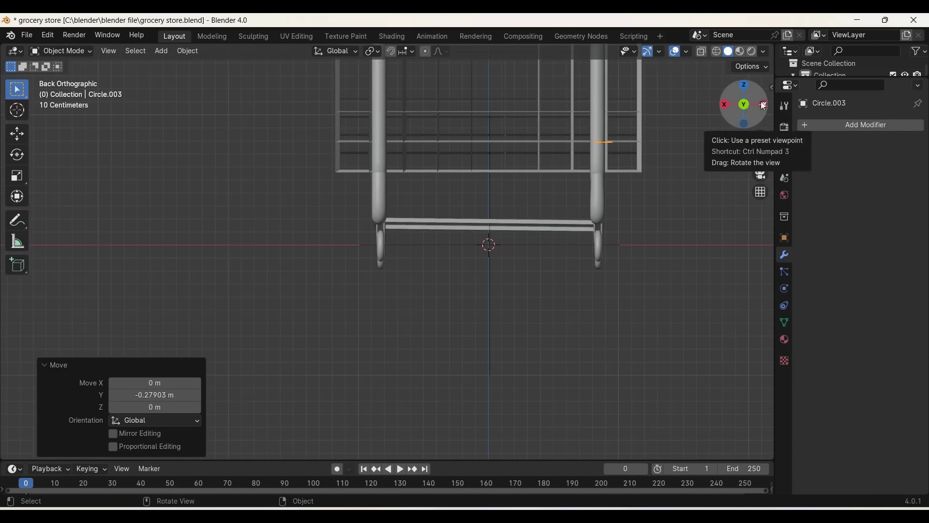
{"action": "key", "text": "g"}
{"action": "key", "text": "x"}
{"action": "left_click", "coordinate": [695, 151]}
{"action": "left_click", "coordinate": [738, 85]}
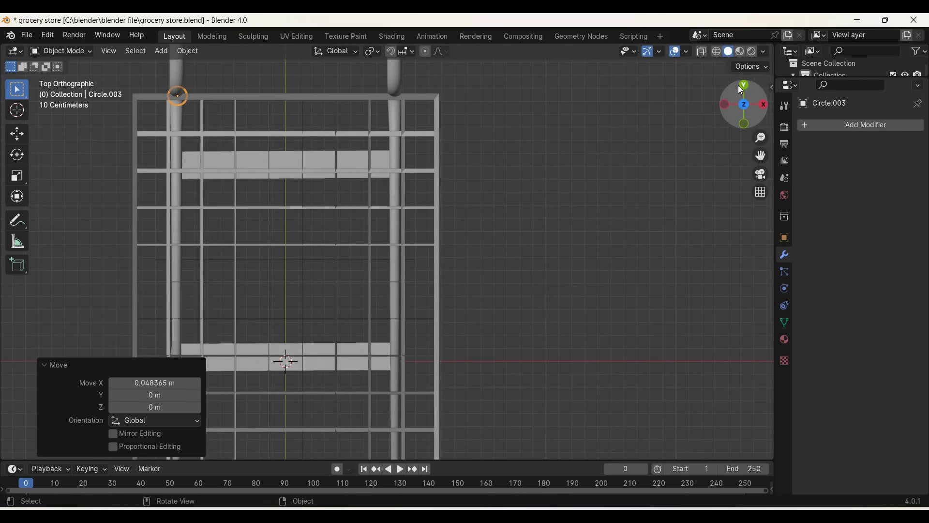
{"action": "middle_click_drag", "start_coordinate": [662, 172], "coordinate": [561, 264]}
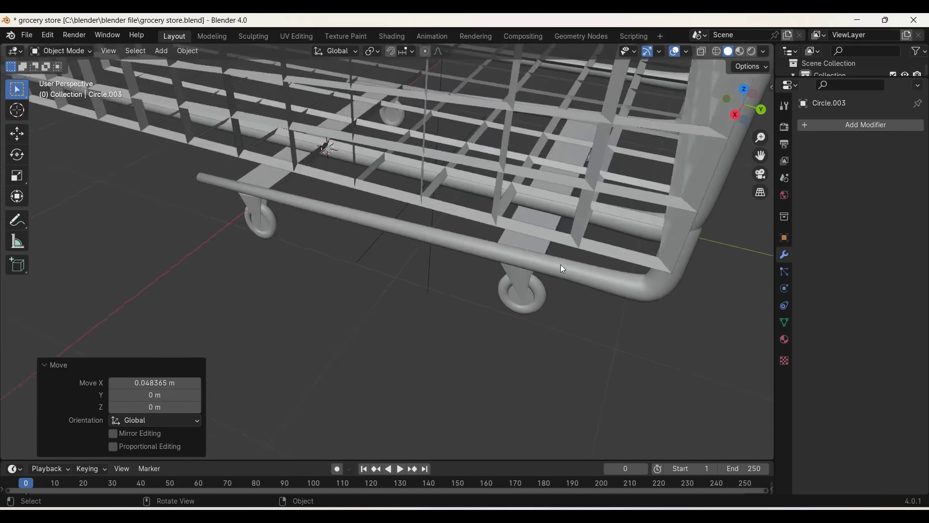
{"action": "mouse_move", "coordinate": [762, 154]}
{"action": "middle_mouse_down"}
{"action": "mouse_move", "coordinate": [705, 196]}
{"action": "mouse_move", "coordinate": [663, 358]}
{"action": "middle_mouse_up"}
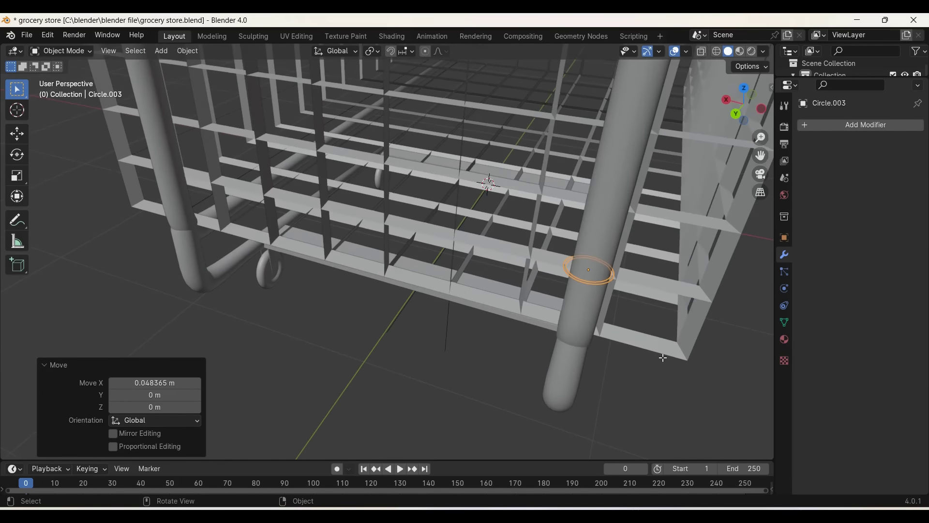
Step: Enlarge the ring's geometry slightly, shift it vertically, and nudge it 0.047513 m along Y
{"action": "key", "text": "Tab"}
{"action": "key", "text": "Tab"}
{"action": "key", "text": "s"}
{"action": "left_click", "coordinate": [673, 384]}
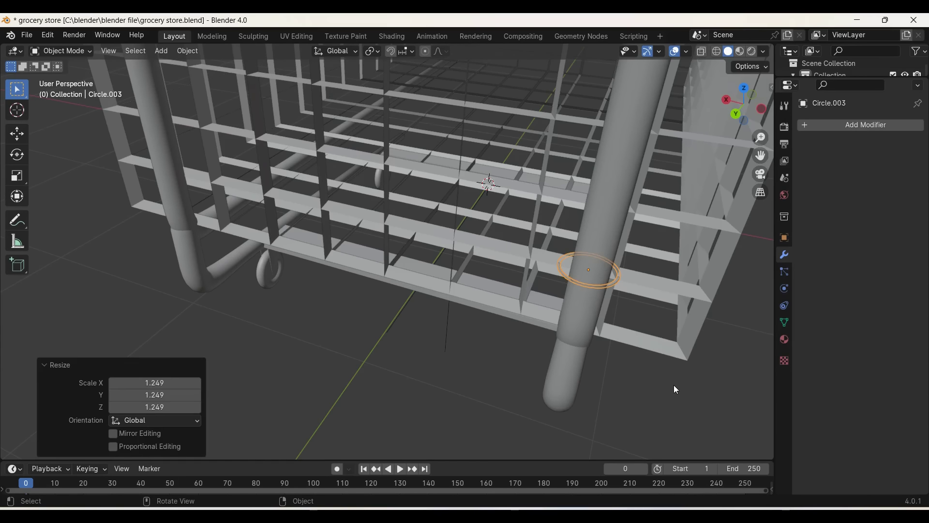
{"action": "key", "text": "Tab"}
{"action": "key", "text": "g"}
{"action": "key", "text": "z"}
{"action": "left_click", "coordinate": [674, 380]}
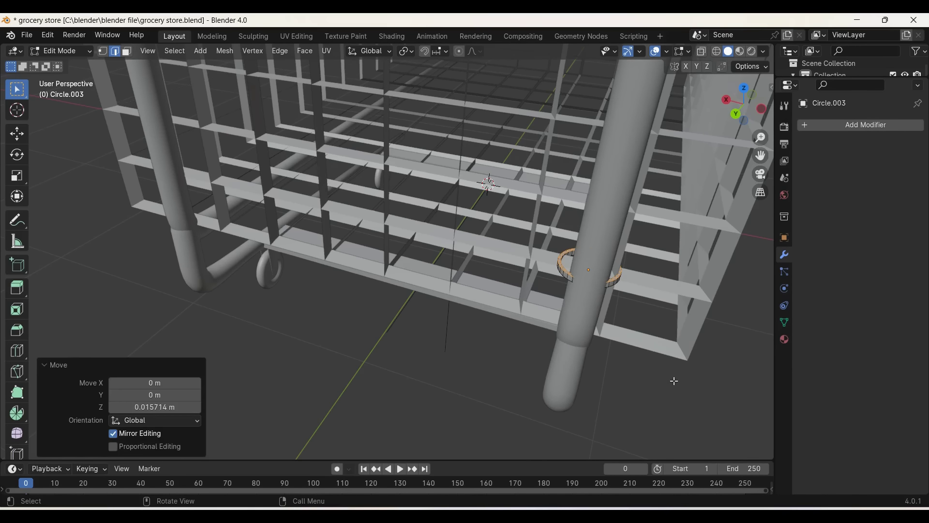
{"action": "key", "text": "Tab"}
{"action": "mouse_move", "coordinate": [673, 380]}
{"action": "middle_mouse_down"}
{"action": "mouse_move", "coordinate": [660, 389]}
{"action": "mouse_move", "coordinate": [617, 353]}
{"action": "middle_mouse_up"}
{"action": "key", "text": "g"}
{"action": "key", "text": "y"}
{"action": "left_click", "coordinate": [674, 381]}
Step: Scale the ring up 1.078 times and lower it to just under the basket
{"action": "left_click", "coordinate": [731, 111]}
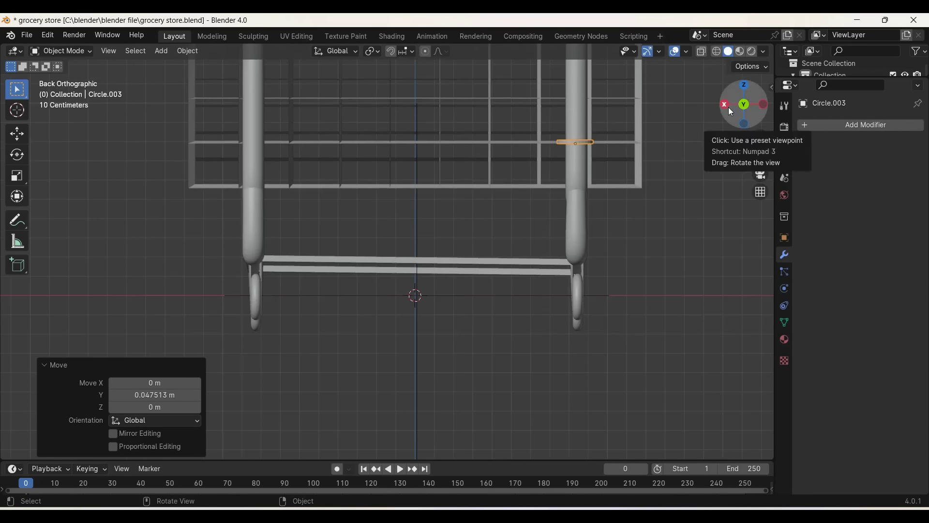
{"action": "left_click", "coordinate": [727, 107]}
{"action": "key", "text": "s"}
{"action": "left_click", "coordinate": [628, 218]}
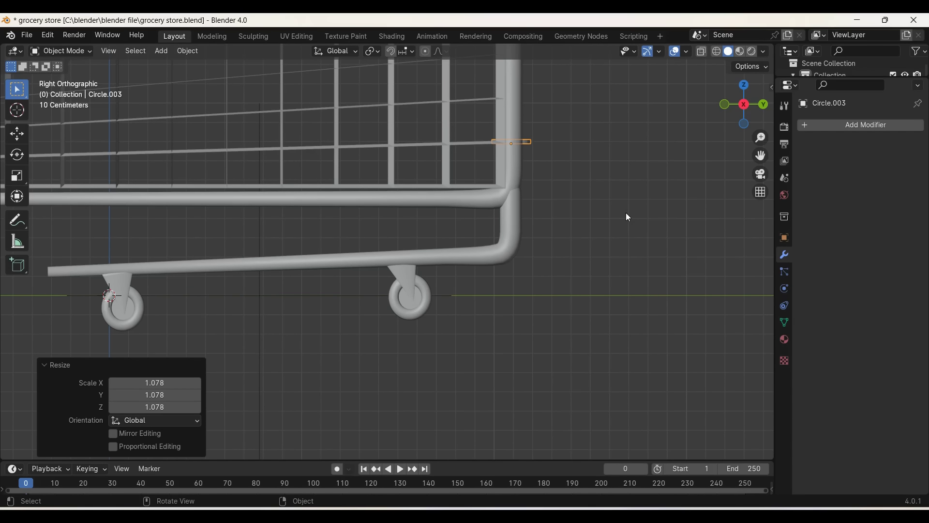
{"action": "key", "text": "g"}
{"action": "key", "text": "z"}
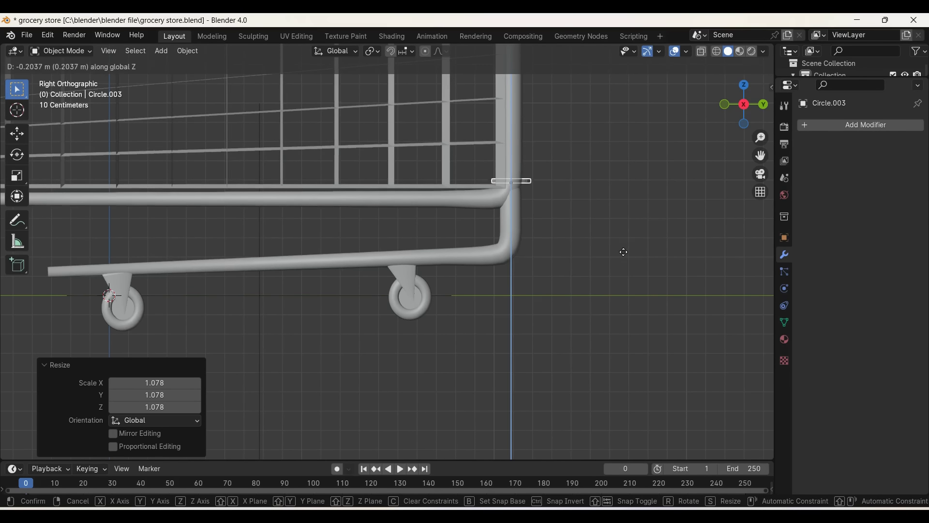
{"action": "left_click", "coordinate": [629, 254]}
{"action": "middle_click_drag", "start_coordinate": [631, 254], "coordinate": [612, 269]}
{"action": "middle_click_drag", "start_coordinate": [611, 266], "coordinate": [584, 384]}
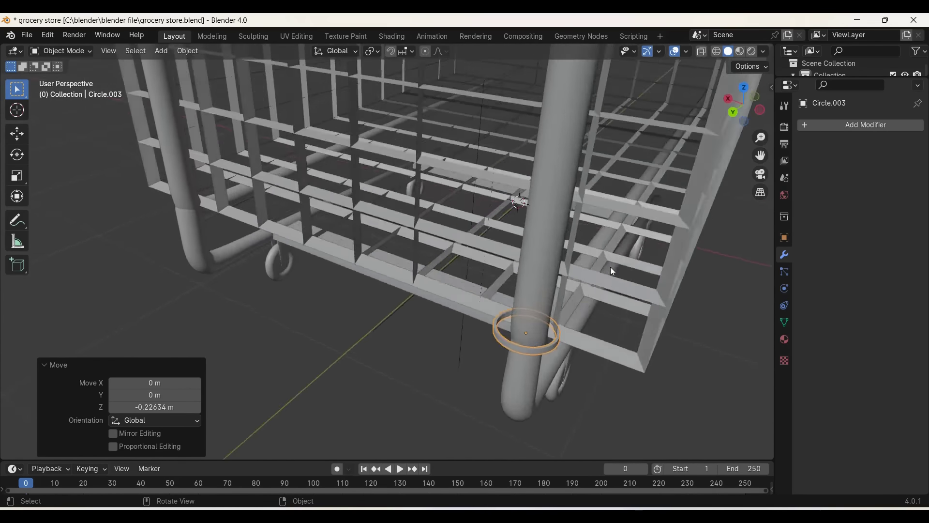
Step: Slide the ring along Y around the frame tube and tilt it 23.7° around Y
{"action": "key", "text": "g"}
{"action": "key", "text": "y"}
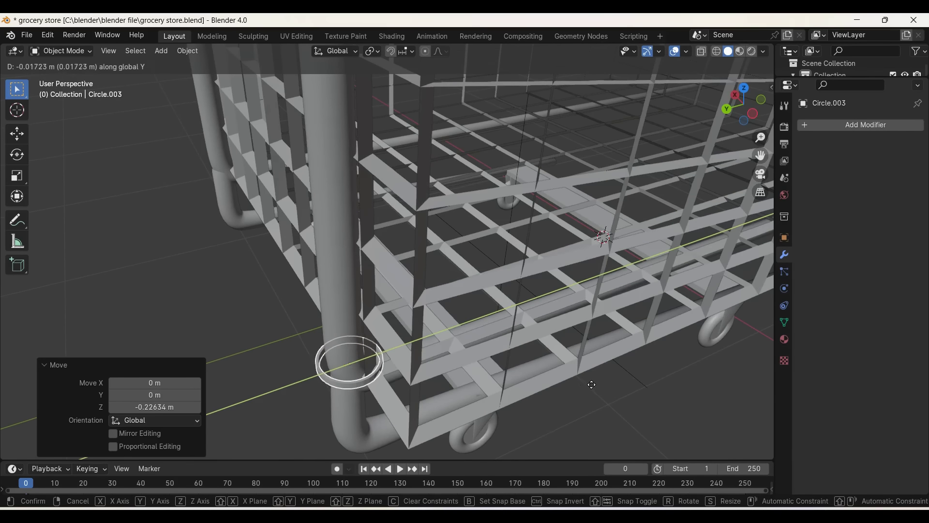
{"action": "left_click", "coordinate": [592, 384]}
{"action": "key", "text": "r"}
{"action": "key", "text": "y"}
{"action": "left_click", "coordinate": [450, 335]}
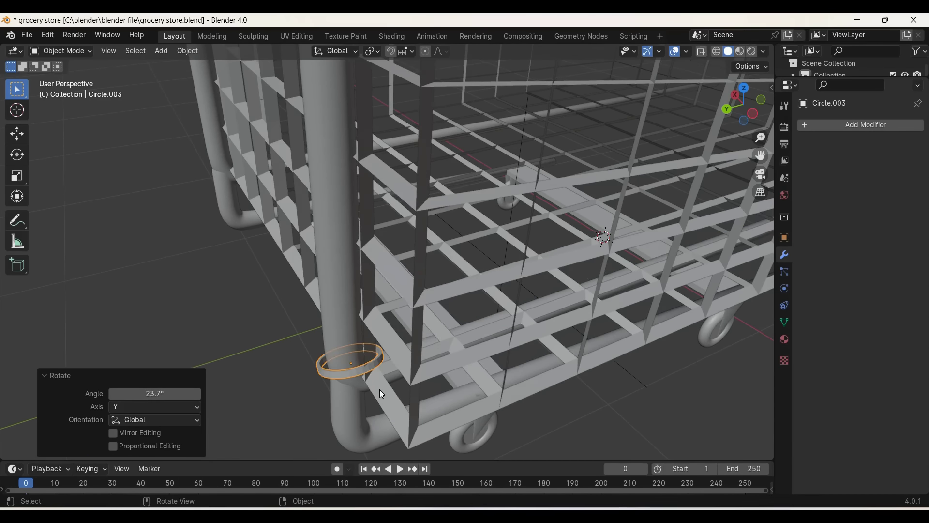
{"action": "left_click", "coordinate": [380, 393]}
{"action": "middle_click_drag", "start_coordinate": [380, 393], "coordinate": [381, 393]}
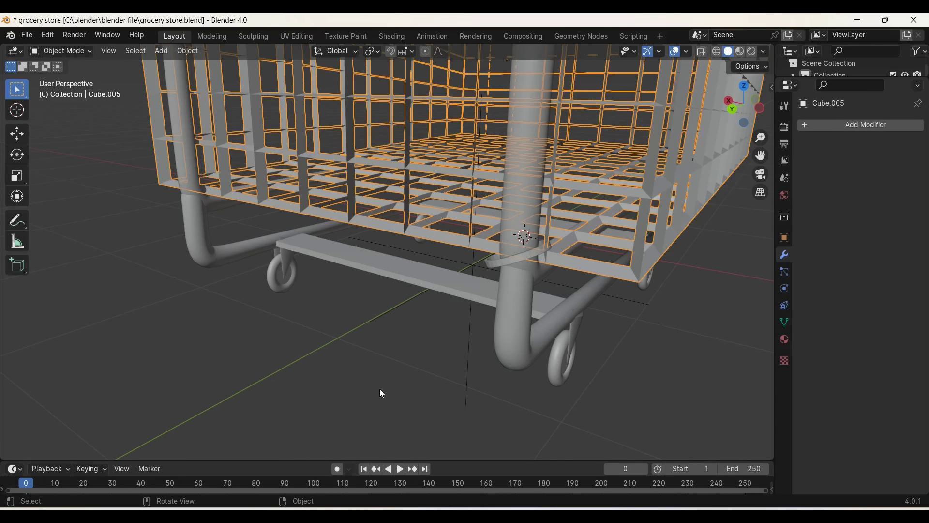
{"action": "left_click", "coordinate": [491, 265]}
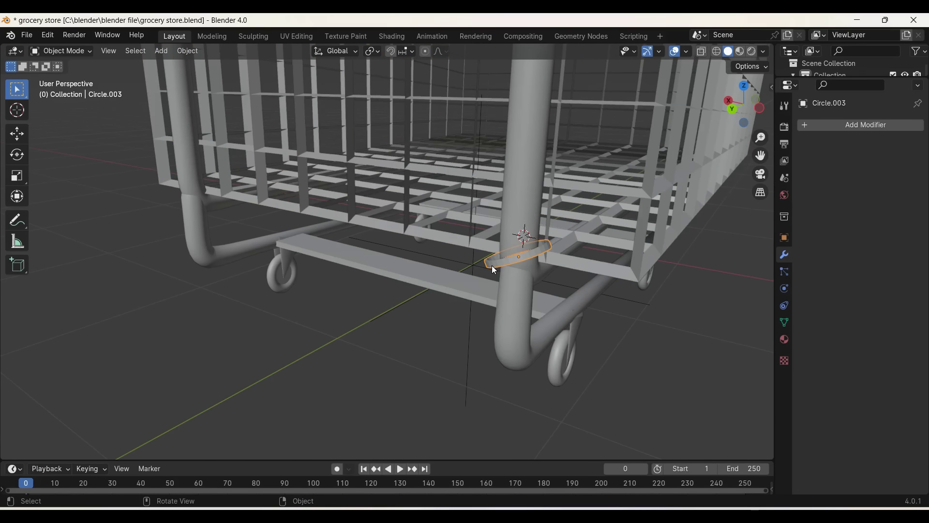
{"action": "middle_click_drag", "start_coordinate": [491, 265], "coordinate": [323, 321]}
Step: Rotate the ring 90° about X and shift it along Y toward the frame tube
{"action": "left_click", "coordinate": [323, 322]}
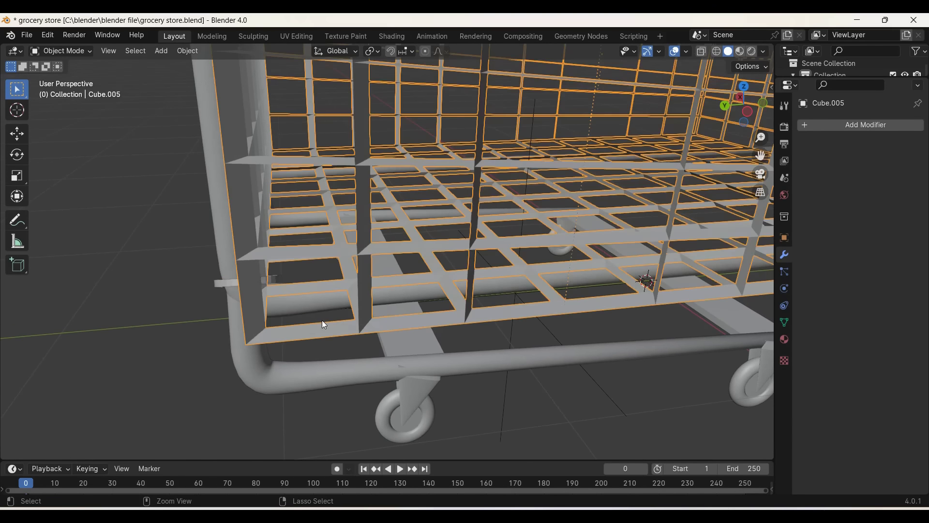
{"action": "left_click", "coordinate": [324, 325]}
{"action": "key", "text": "r"}
{"action": "key", "text": "x"}
{"action": "key", "text": "9"}
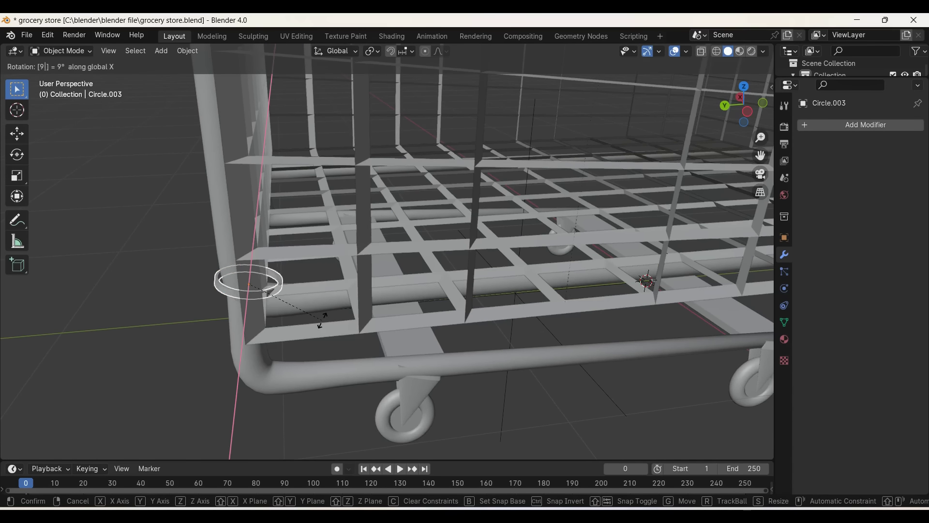
{"action": "key", "text": "Return"}
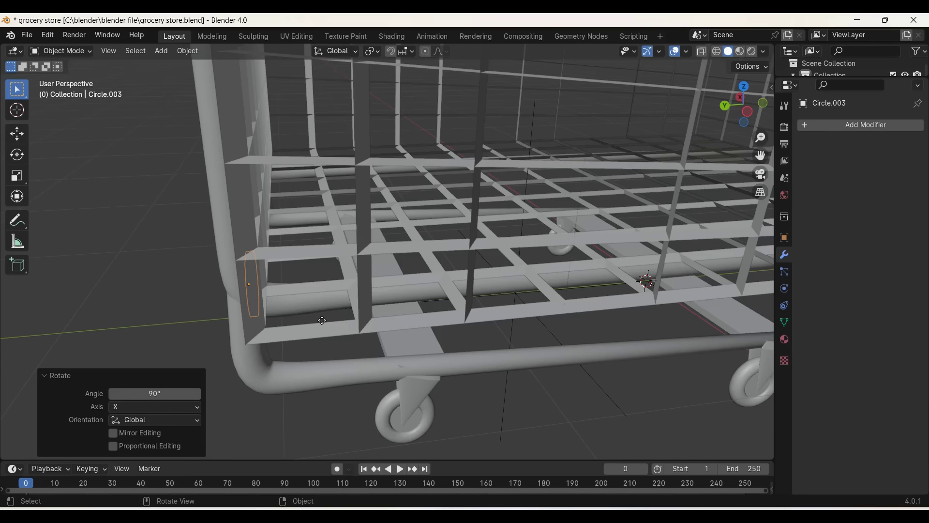
{"action": "key", "text": "g"}
{"action": "key", "text": "y"}
{"action": "left_click", "coordinate": [349, 320]}
{"action": "scroll", "coordinate": [349, 321], "scroll_direction": "up", "scroll_amount": 2}
{"action": "scroll", "coordinate": [352, 324], "scroll_direction": "down", "scroll_amount": 3}
Step: Lower the ring along Z and shrink it to 0.742
{"action": "key", "text": "g"}
{"action": "key", "text": "z"}
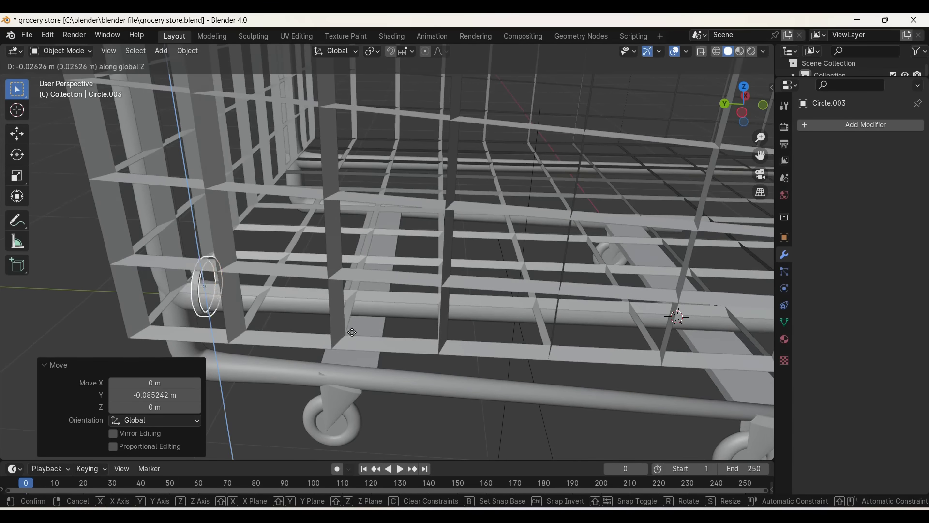
{"action": "left_click", "coordinate": [352, 340]}
{"action": "middle_click_drag", "start_coordinate": [352, 340], "coordinate": [273, 267]}
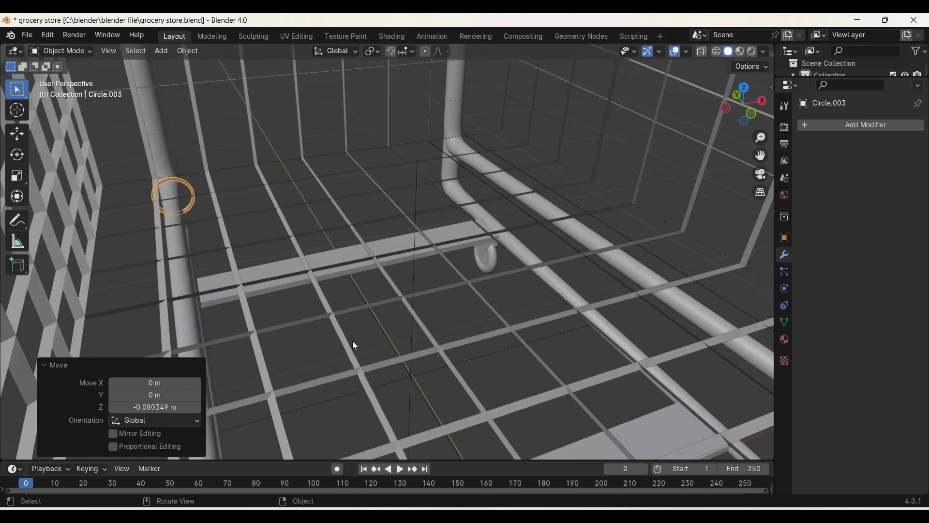
{"action": "key", "text": "s"}
{"action": "left_click", "coordinate": [185, 280]}
{"action": "middle_click_drag", "start_coordinate": [185, 281], "coordinate": [187, 283]}
Step: Switch the viewport to Material Preview shading
{"action": "key", "text": "z"}
{"action": "left_click", "coordinate": [189, 342]}
{"action": "middle_click_drag", "start_coordinate": [191, 345], "coordinate": [224, 359]}
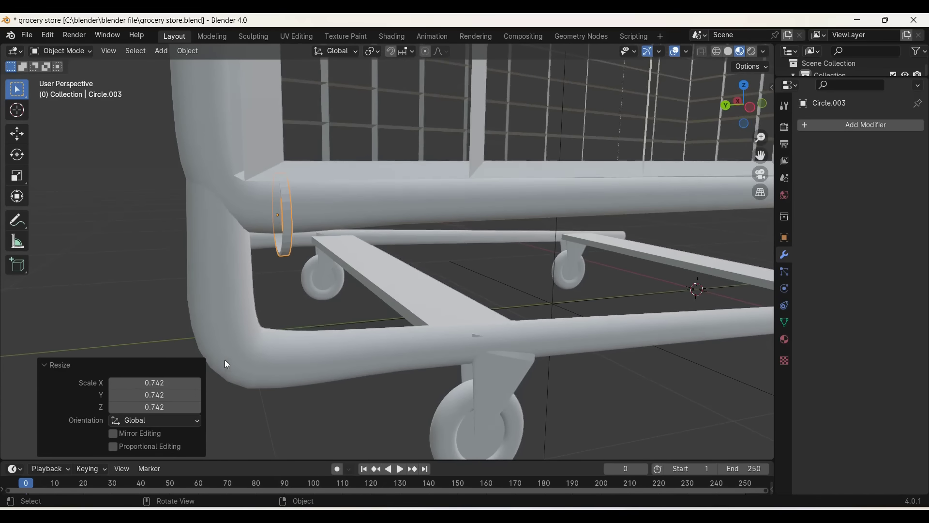
Step: Raise the ring slightly along Z and apply Shade Smooth to it
{"action": "key", "text": "g"}
{"action": "key", "text": "z"}
{"action": "left_click", "coordinate": [311, 278]}
{"action": "middle_click_drag", "start_coordinate": [313, 273], "coordinate": [305, 327]}
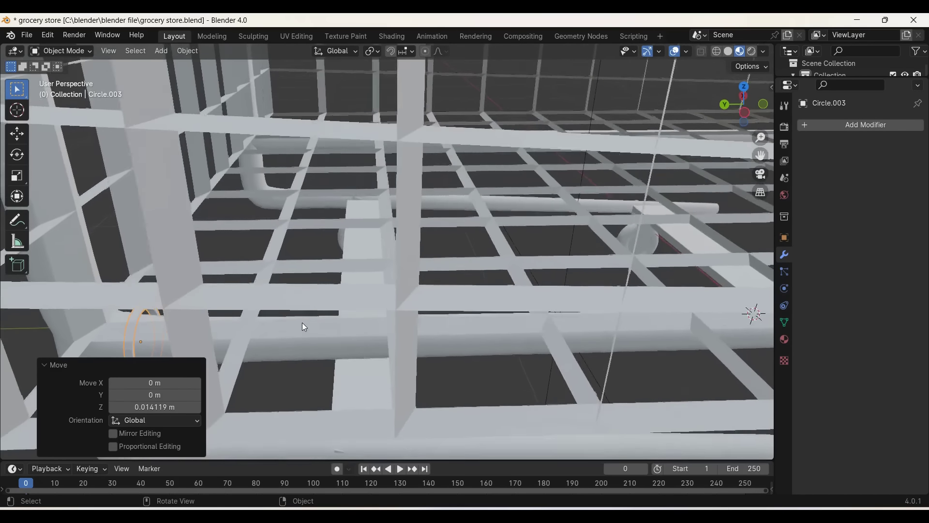
{"action": "right_click", "coordinate": [305, 327]}
{"action": "left_click", "coordinate": [299, 285]}
Step: Shrink the ring, then reselect it and enlarge it to 1.606
{"action": "middle_click_drag", "start_coordinate": [200, 388], "coordinate": [213, 302]}
{"action": "key", "text": "s"}
{"action": "left_click", "coordinate": [184, 359]}
{"action": "left_click", "coordinate": [216, 298]}
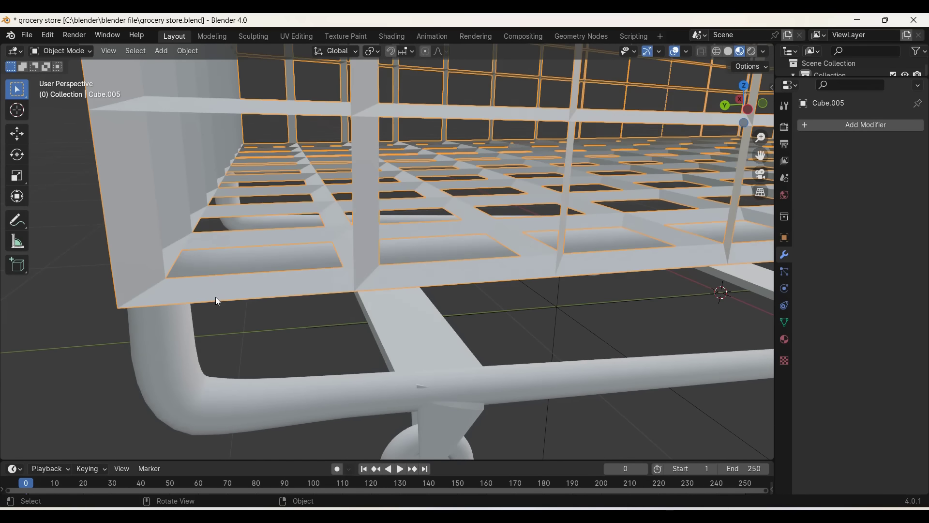
{"action": "middle_click_drag", "start_coordinate": [217, 266], "coordinate": [216, 263]}
{"action": "left_click", "coordinate": [216, 259]}
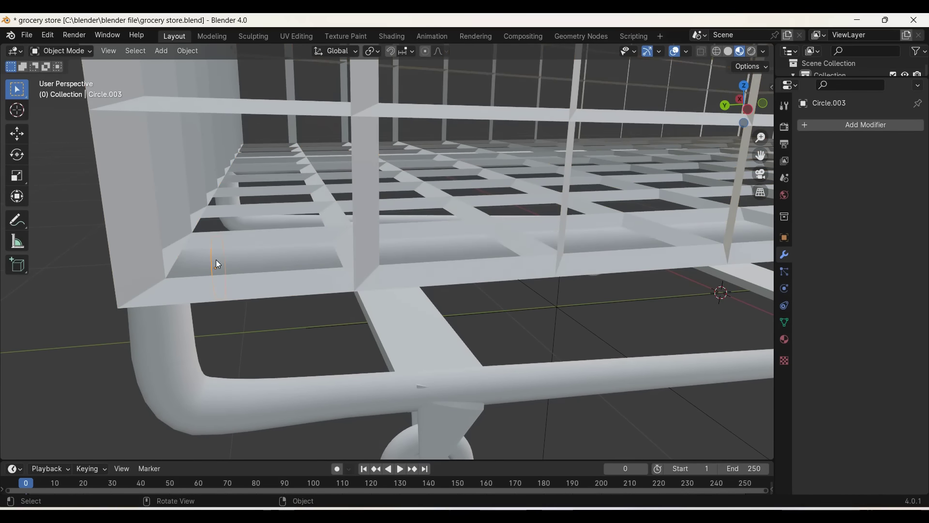
{"action": "key", "text": "s"}
{"action": "left_click", "coordinate": [217, 258]}
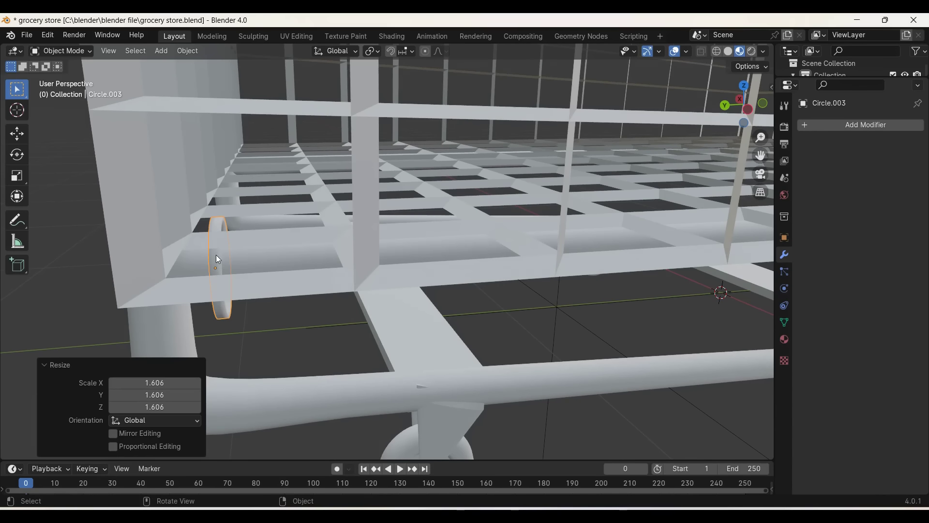
Step: Move the ring along Z and squash its height to 0.706
{"action": "left_click", "coordinate": [252, 288]}
{"action": "middle_click_drag", "start_coordinate": [253, 288], "coordinate": [289, 297]}
{"action": "left_click", "coordinate": [259, 271]}
{"action": "key", "text": "g"}
{"action": "key", "text": "z"}
{"action": "key", "text": "s"}
{"action": "left_click", "coordinate": [261, 261]}
{"action": "middle_click_drag", "start_coordinate": [261, 261], "coordinate": [294, 243]}
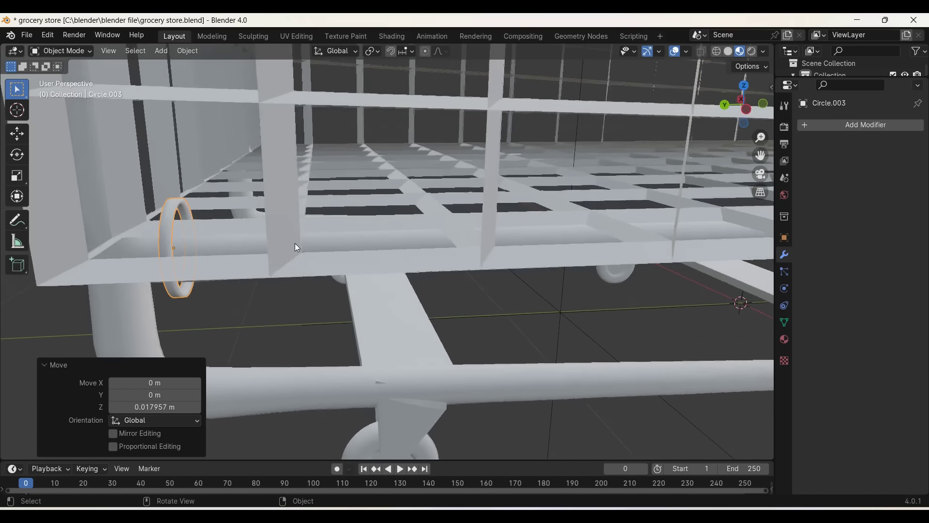
{"action": "key", "text": "s"}
{"action": "key", "text": "z"}
{"action": "left_click", "coordinate": [261, 254]}
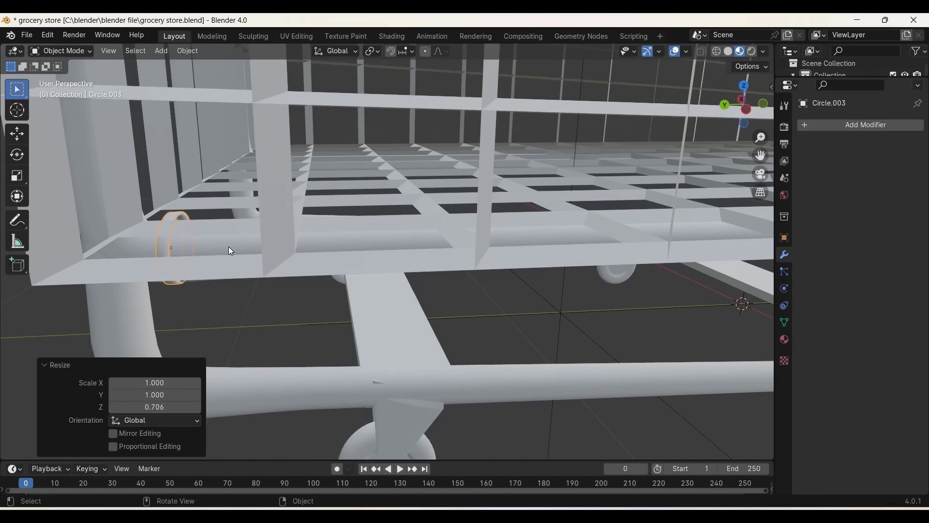
Step: Narrow the ring to 0.559 along X and shift it along Y
{"action": "middle_click_drag", "start_coordinate": [231, 251], "coordinate": [101, 214]}
{"action": "key", "text": "s"}
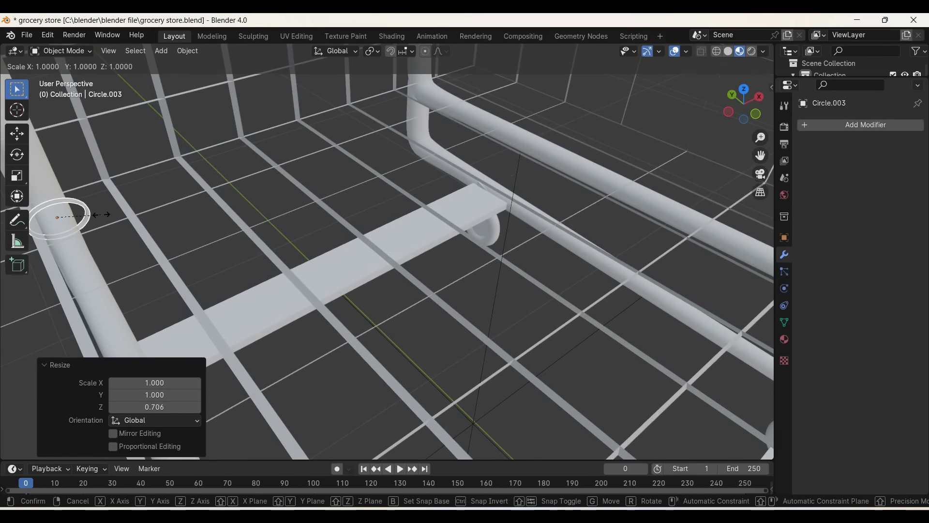
{"action": "key", "text": "x"}
{"action": "left_click", "coordinate": [82, 217]}
{"action": "middle_click_drag", "start_coordinate": [82, 217], "coordinate": [85, 221]}
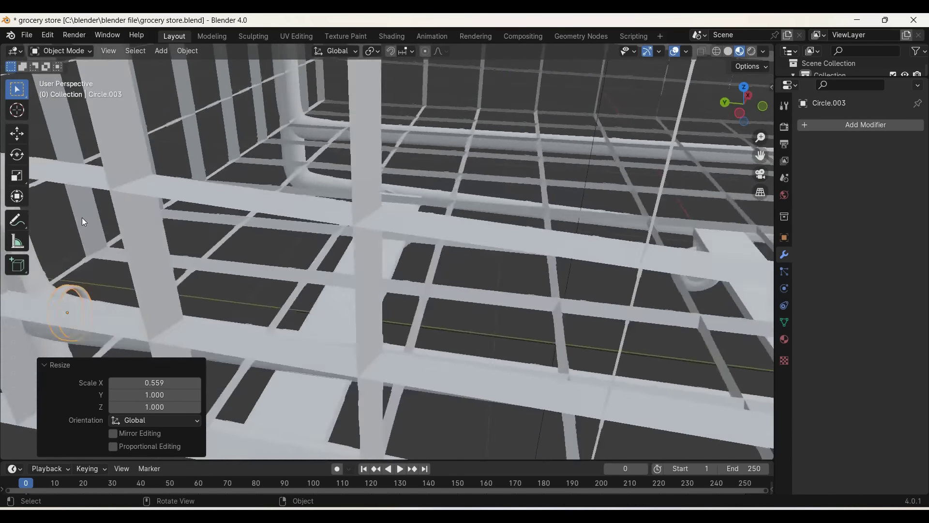
{"action": "left_click", "coordinate": [140, 304]}
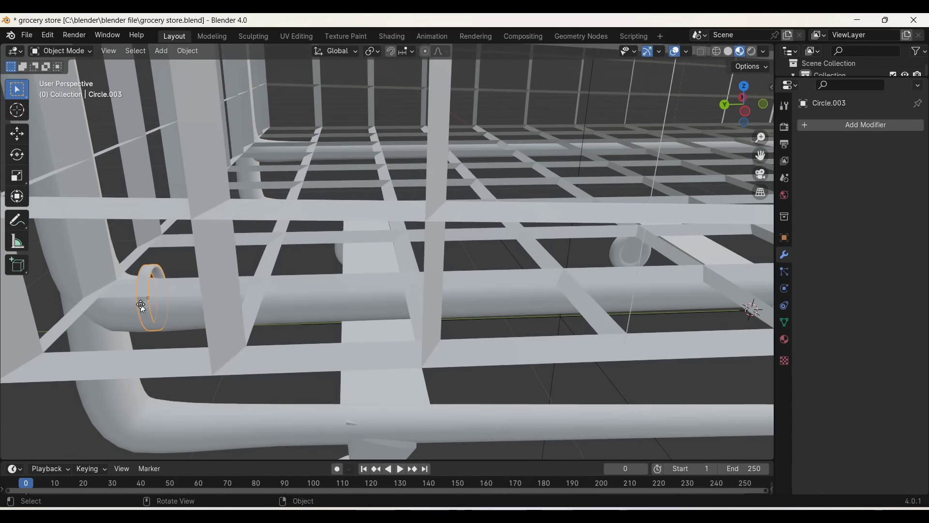
{"action": "key", "text": "g"}
{"action": "key", "text": "y"}
{"action": "left_click", "coordinate": [141, 305]}
{"action": "mouse_move", "coordinate": [138, 306]}
{"action": "middle_mouse_down"}
{"action": "mouse_move", "coordinate": [102, 285]}
{"action": "mouse_move", "coordinate": [179, 288]}
{"action": "middle_mouse_up"}
Step: Reselect the ring as active and rescale it along Z
{"action": "left_click", "coordinate": [117, 286]}
{"action": "left_click", "coordinate": [51, 290], "text": "shift"}
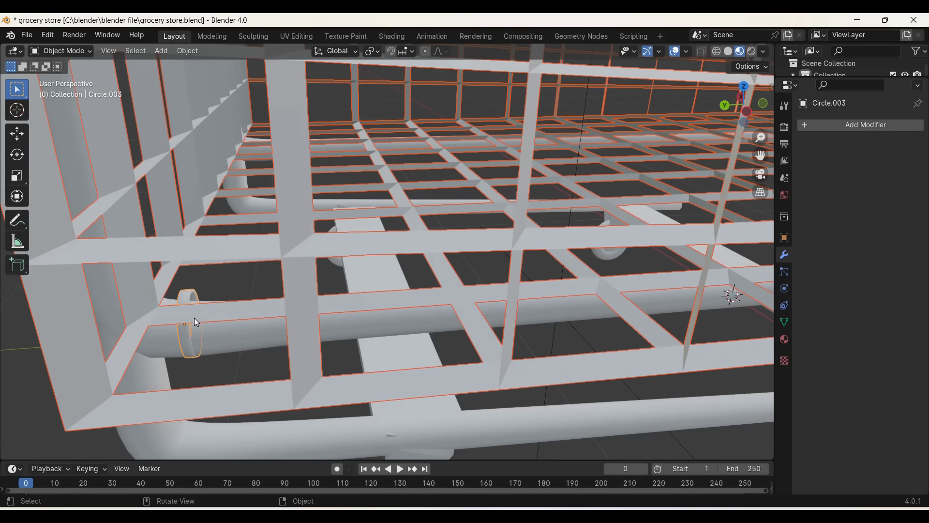
{"action": "key", "text": "s"}
{"action": "key", "text": "z"}
{"action": "middle_click_drag", "start_coordinate": [196, 321], "coordinate": [184, 338]}
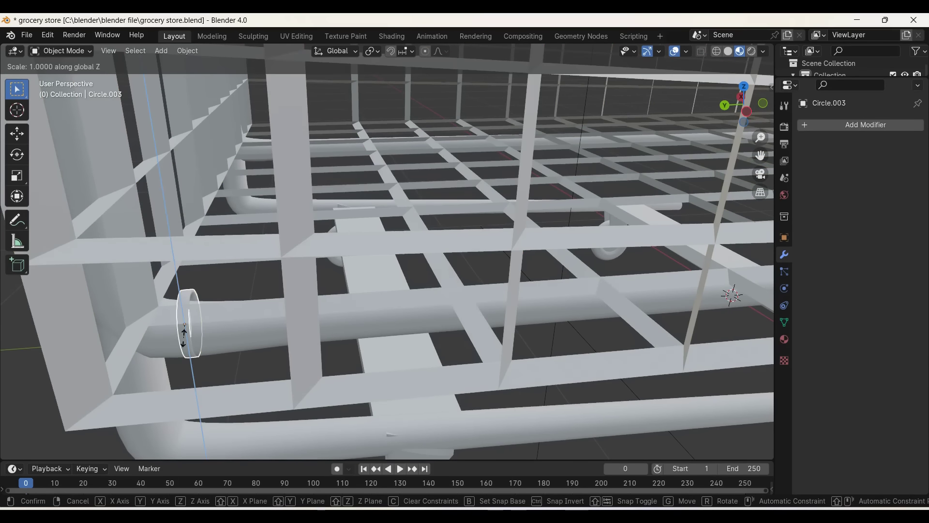
{"action": "left_click", "coordinate": [184, 336]}
{"action": "middle_click_drag", "start_coordinate": [184, 336], "coordinate": [242, 342]}
Step: Enlarge the ring uniformly to 1.743 and flatten it to 0.412 along Z
{"action": "key", "text": "s"}
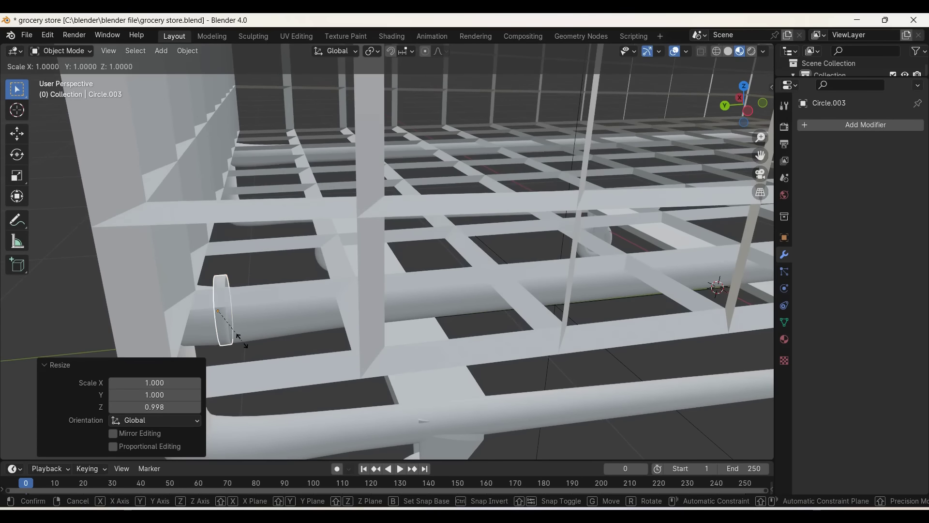
{"action": "left_click", "coordinate": [277, 331]}
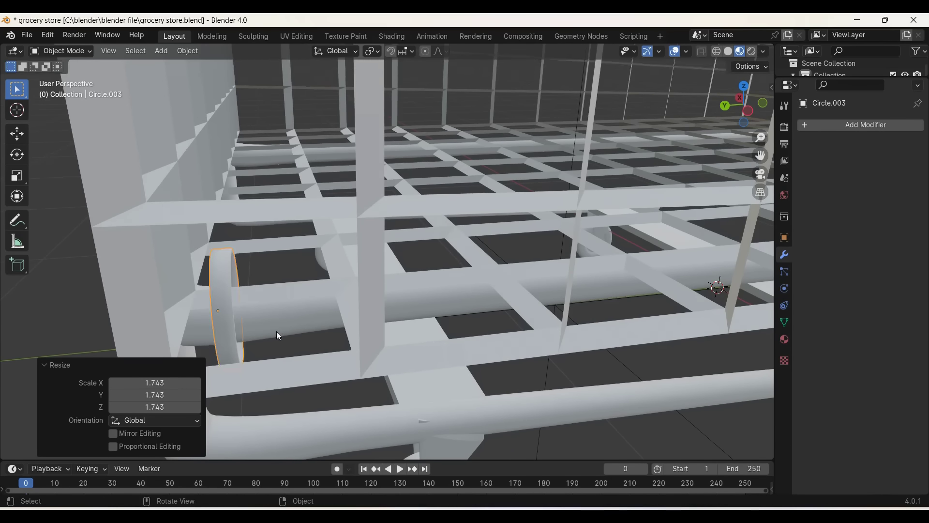
{"action": "middle_click_drag", "start_coordinate": [277, 331], "coordinate": [257, 337]}
{"action": "key", "text": "s"}
{"action": "key", "text": "z"}
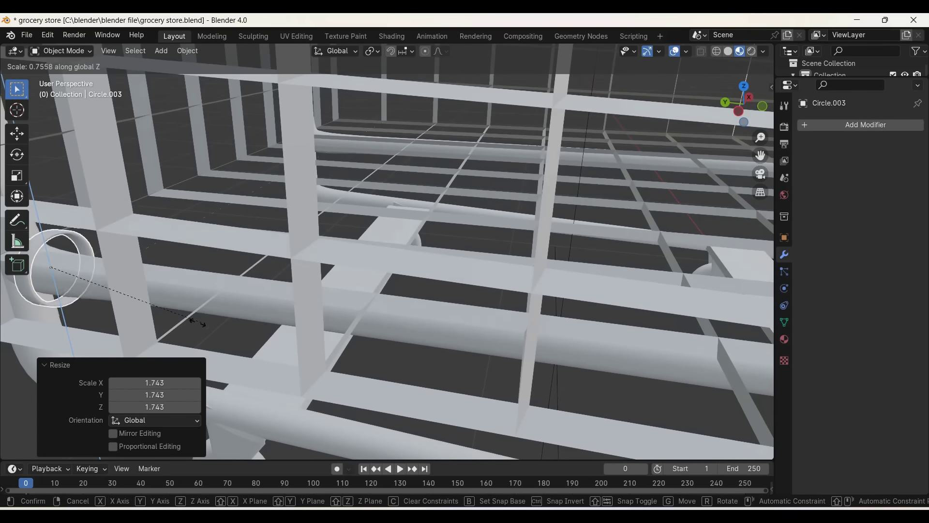
{"action": "left_click", "coordinate": [131, 304]}
{"action": "scroll", "coordinate": [129, 303], "scroll_direction": "down", "scroll_amount": 5}
{"action": "scroll", "coordinate": [130, 304], "scroll_direction": "down", "scroll_amount": 1}
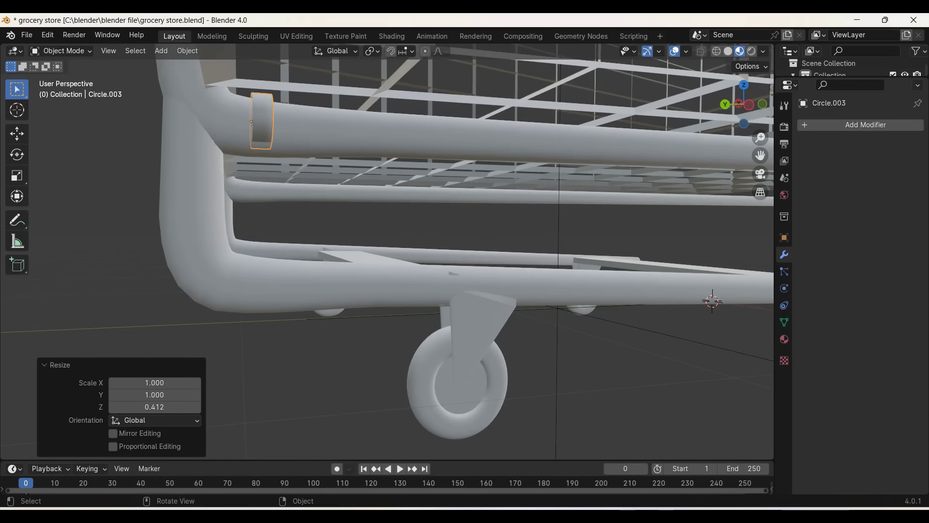
Step: Rescale the ring's height along Z to 1.276
{"action": "key", "text": "s"}
{"action": "key", "text": "z"}
{"action": "left_click", "coordinate": [320, 238]}
Step: Give the ring a new material with a blue base color
{"action": "left_click", "coordinate": [784, 339]}
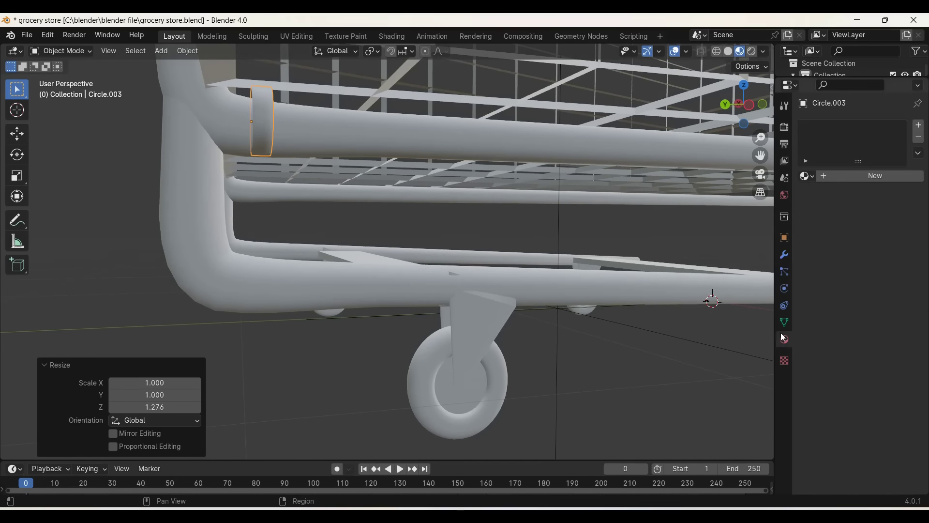
{"action": "left_click", "coordinate": [861, 177]}
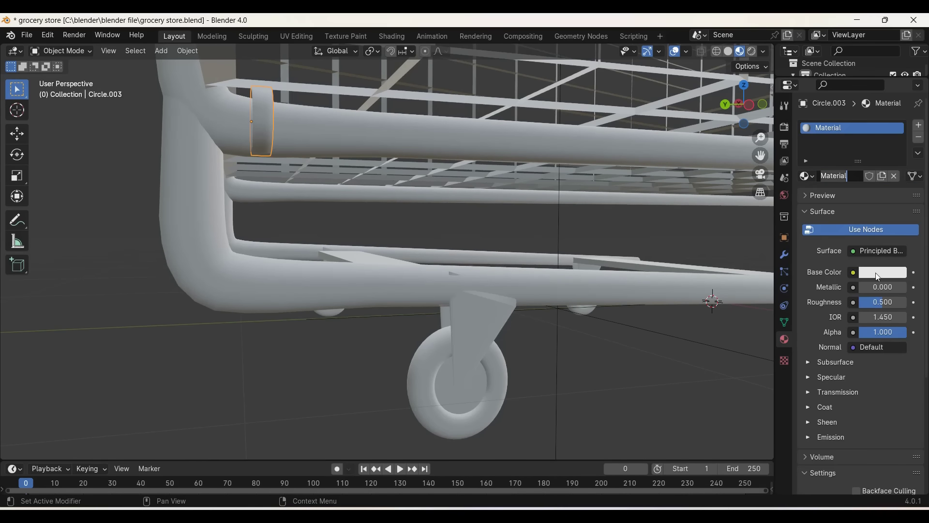
{"action": "left_click", "coordinate": [878, 273]}
{"action": "left_click", "coordinate": [869, 118]}
Step: In top view, pick the ring from the overlapping objects and slide it along X
{"action": "middle_click_drag", "start_coordinate": [599, 341], "coordinate": [621, 313]}
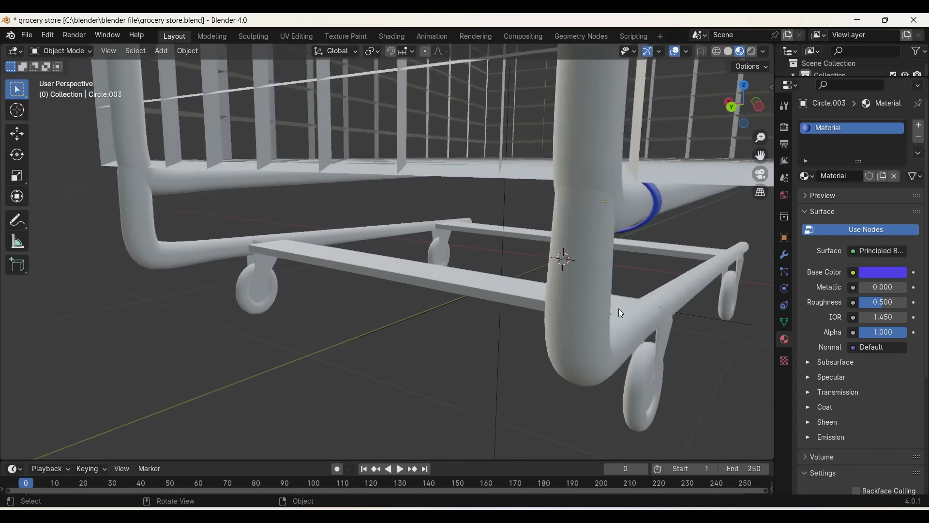
{"action": "left_click", "coordinate": [750, 113]}
{"action": "left_click", "coordinate": [744, 90]}
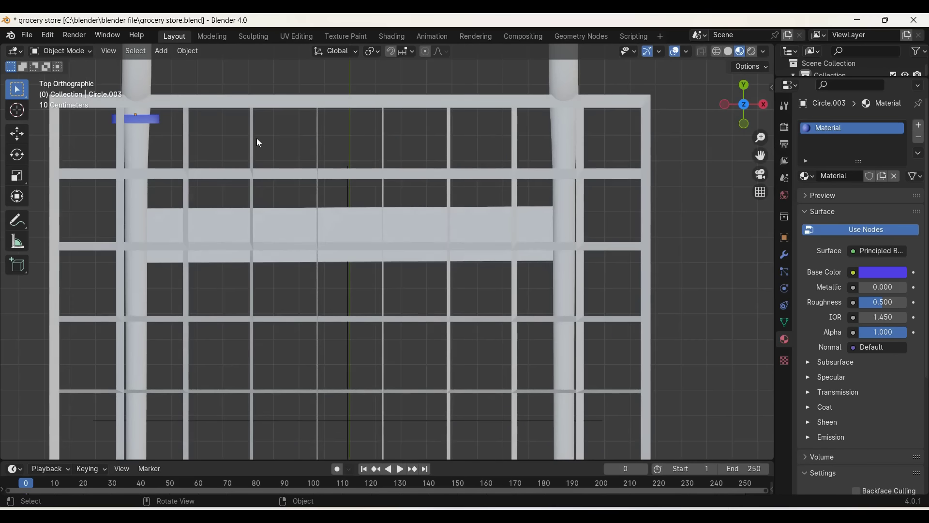
{"action": "left_click", "coordinate": [214, 138], "text": "alt"}
{"action": "left_click", "coordinate": [215, 137]}
{"action": "key", "text": "g"}
{"action": "key", "text": "x"}
{"action": "left_click", "coordinate": [147, 123]}
Step: Widen the ring to 1.114 along X and stretch its height to 1.176
{"action": "middle_click_drag", "start_coordinate": [185, 140], "coordinate": [170, 117]}
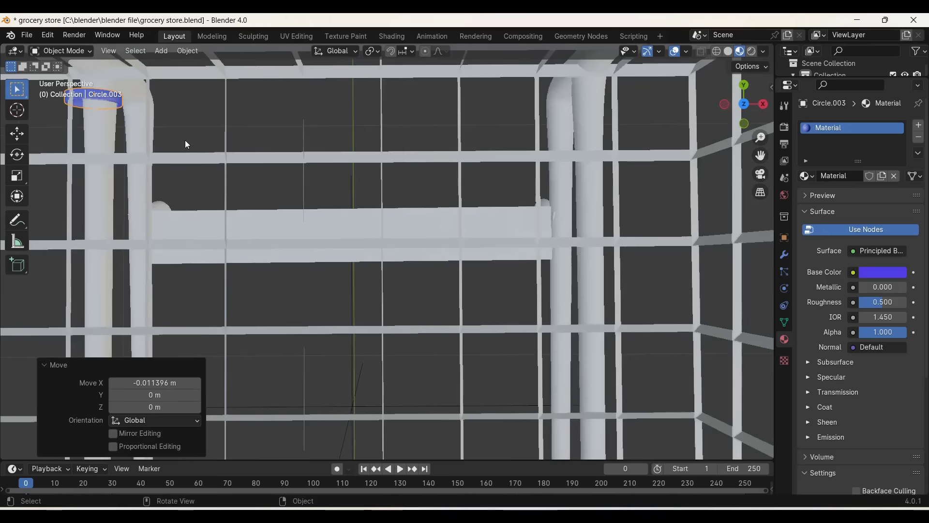
{"action": "key", "text": "s"}
{"action": "key", "text": "x"}
{"action": "left_click", "coordinate": [176, 119]}
{"action": "key", "text": "s"}
{"action": "key", "text": "z"}
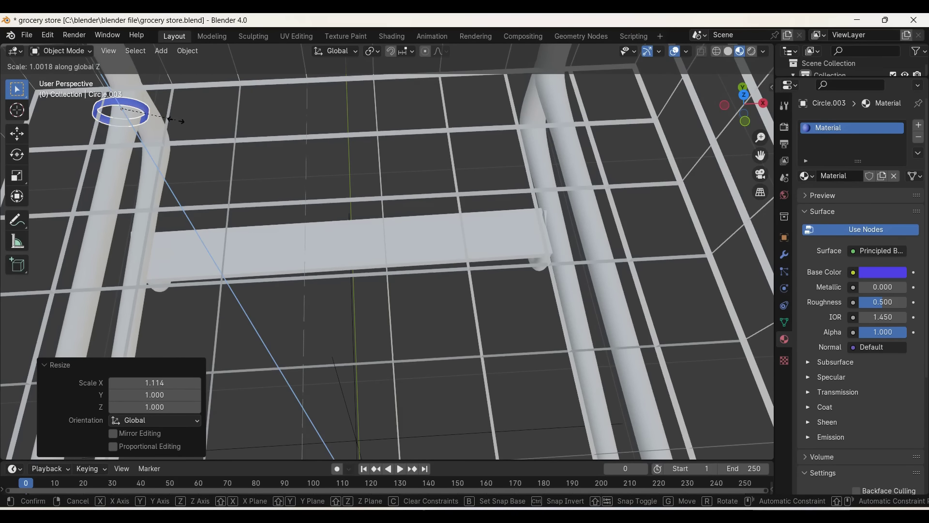
{"action": "left_click", "coordinate": [169, 151]}
Step: Set the ring's X scale to 1.136, nudge it along X, and lower it slightly along Z
{"action": "middle_click_drag", "start_coordinate": [169, 151], "coordinate": [170, 121]}
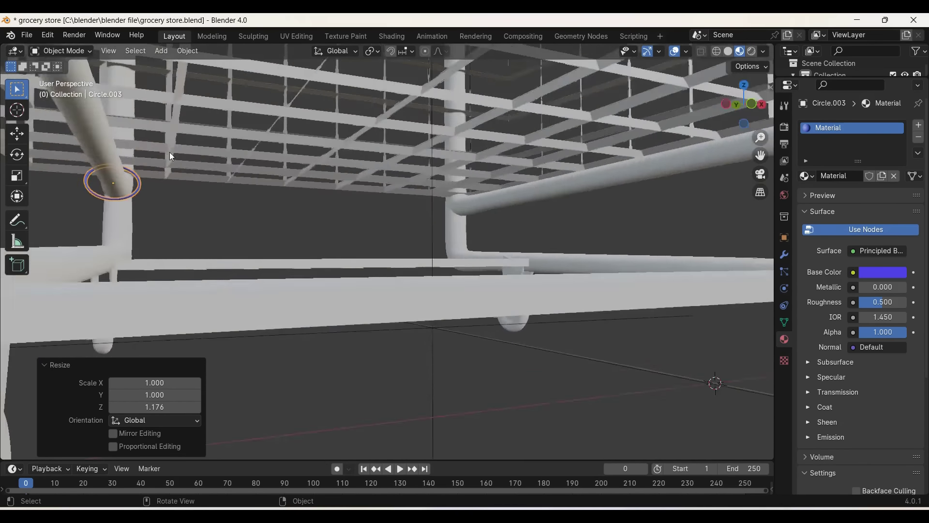
{"action": "key", "text": "s"}
{"action": "key", "text": "x"}
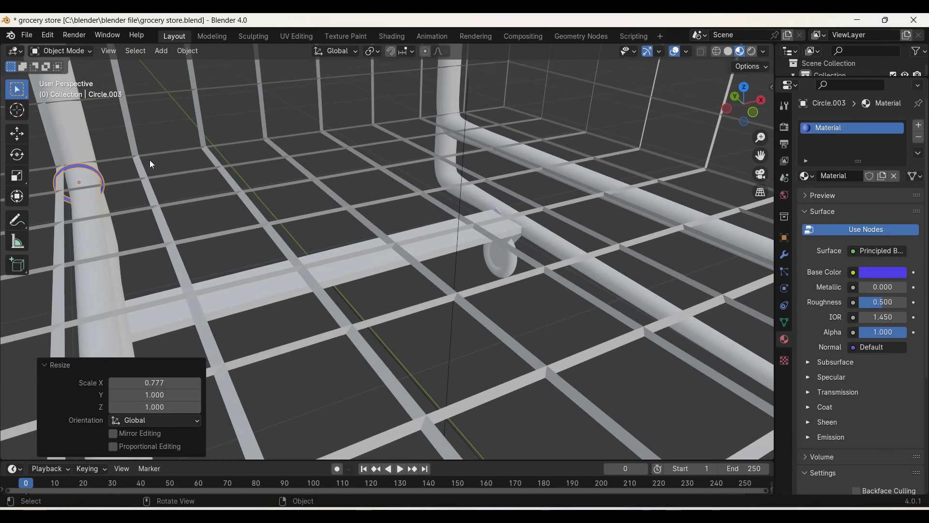
{"action": "left_click", "coordinate": [161, 162]}
{"action": "key", "text": "g"}
{"action": "key", "text": "x"}
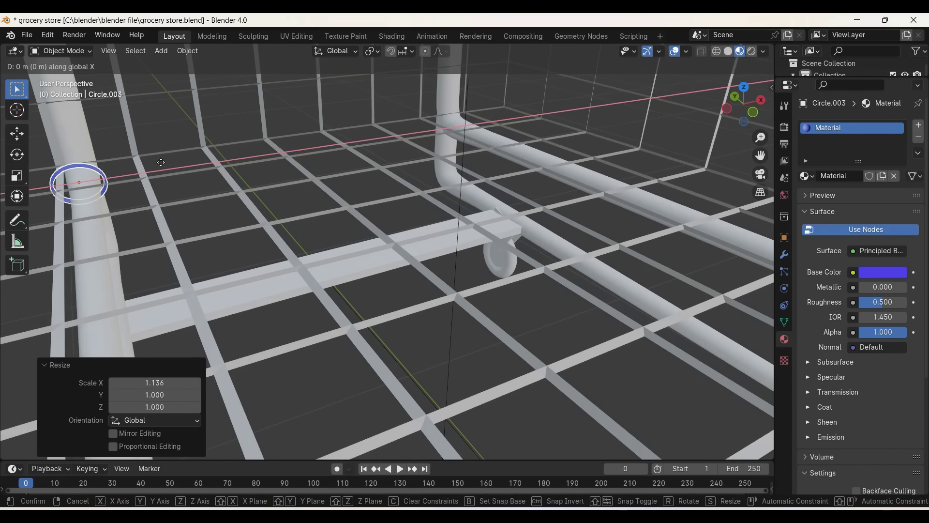
{"action": "left_click", "coordinate": [156, 164]}
{"action": "middle_click_drag", "start_coordinate": [156, 164], "coordinate": [144, 166]}
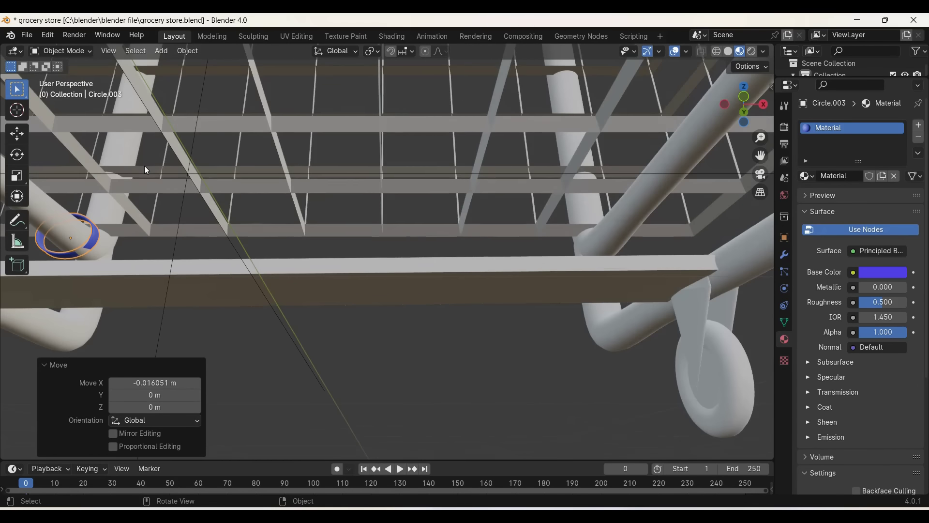
{"action": "key", "text": "g"}
{"action": "key", "text": "z"}
{"action": "left_click", "coordinate": [144, 167]}
{"action": "middle_click_drag", "start_coordinate": [144, 167], "coordinate": [277, 161]}
Step: Add a Mirror modifier to the blue ring, keeping only the X axis after trying Y
{"action": "left_click", "coordinate": [271, 174]}
{"action": "left_click", "coordinate": [195, 175]}
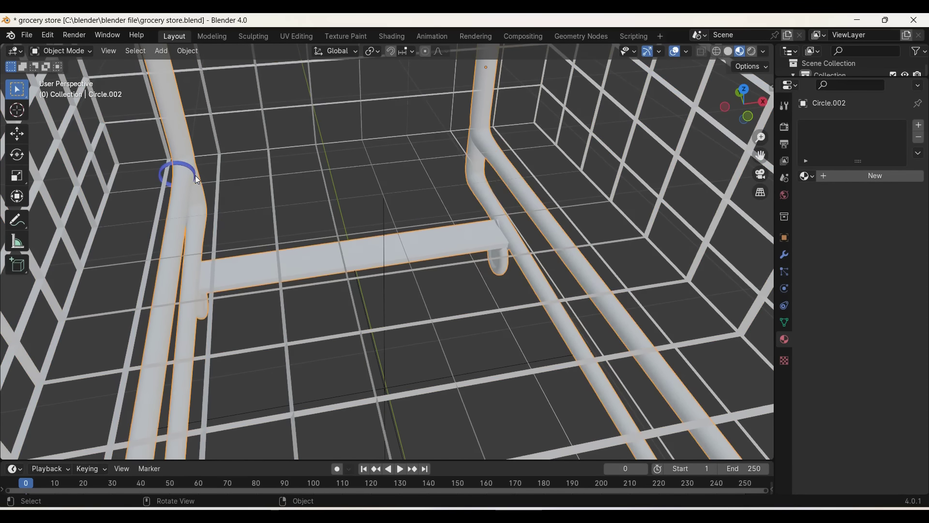
{"action": "left_click", "coordinate": [785, 255]}
{"action": "left_click", "coordinate": [851, 122]}
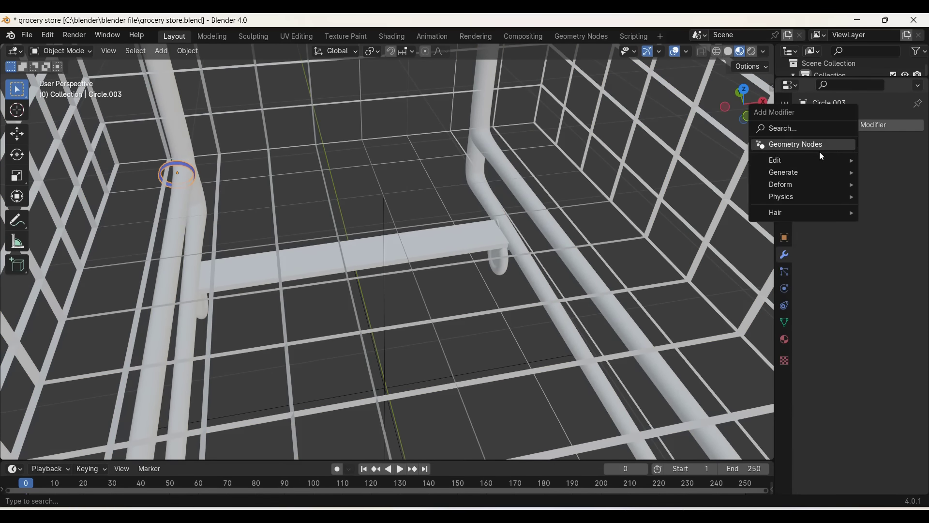
{"action": "type", "text": "m"}
{"action": "left_click", "coordinate": [765, 154]}
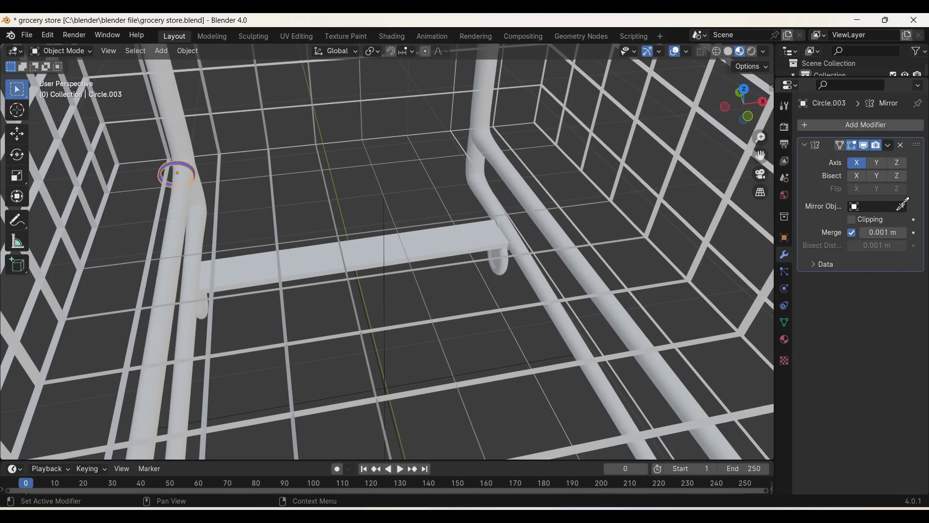
{"action": "scroll", "coordinate": [558, 333], "scroll_direction": "down", "scroll_amount": 3}
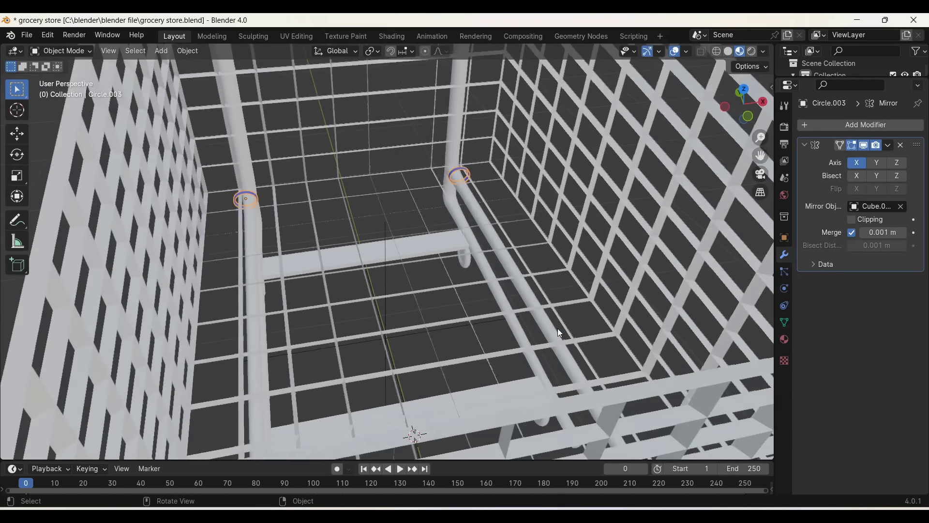
{"action": "scroll", "coordinate": [558, 333], "scroll_direction": "down", "scroll_amount": 2}
{"action": "left_click", "coordinate": [879, 162]}
{"action": "mouse_move", "coordinate": [610, 379]}
{"action": "middle_mouse_down"}
{"action": "mouse_move", "coordinate": [640, 376]}
{"action": "mouse_move", "coordinate": [628, 376]}
{"action": "middle_mouse_up"}
{"action": "left_click", "coordinate": [877, 163]}
Step: In Edit Mode from Right Ortho view, slide a base-frame face about 0.52 m along Y
{"action": "left_click", "coordinate": [188, 266]}
{"action": "middle_click_drag", "start_coordinate": [253, 304], "coordinate": [327, 306]}
{"action": "key", "text": "Tab"}
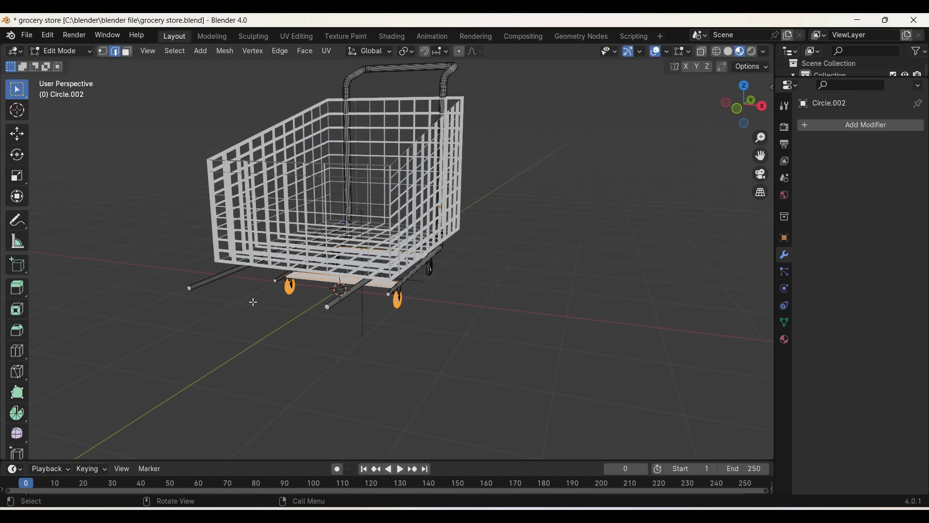
{"action": "key", "text": "3"}
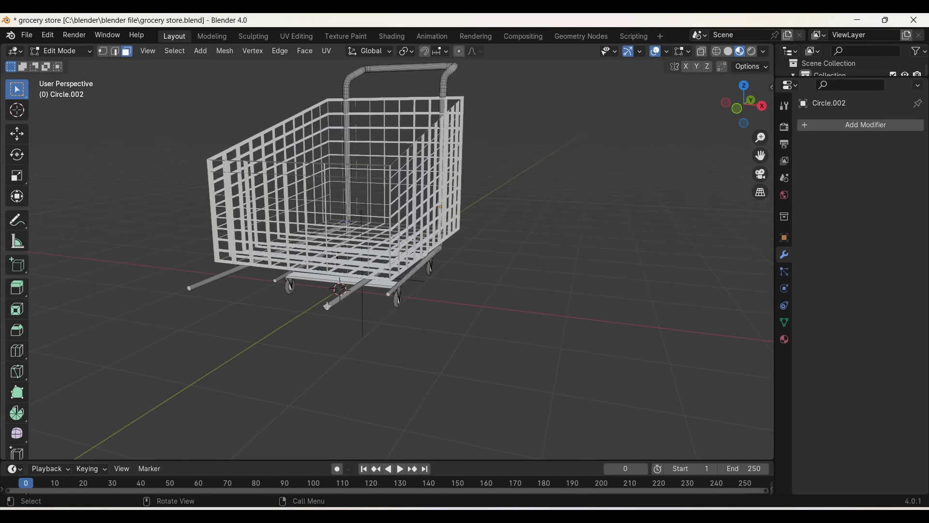
{"action": "left_click", "coordinate": [758, 117]}
{"action": "key", "text": "KP_3"}
{"action": "key", "text": "g"}
{"action": "key", "text": "y"}
{"action": "left_click", "coordinate": [482, 300]}
{"action": "key", "text": "Tab"}
{"action": "middle_click_drag", "start_coordinate": [481, 300], "coordinate": [484, 305]}
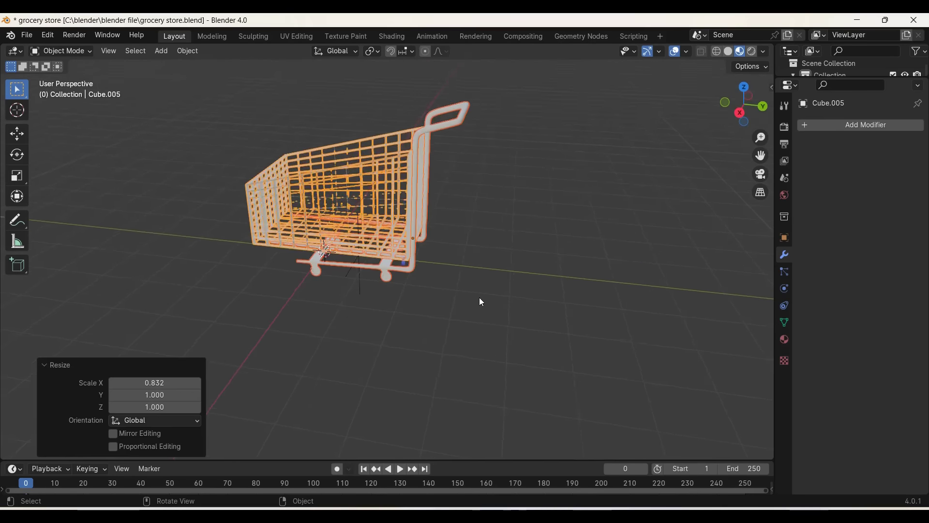
{"action": "middle_click_drag", "start_coordinate": [479, 297], "coordinate": [479, 298]}
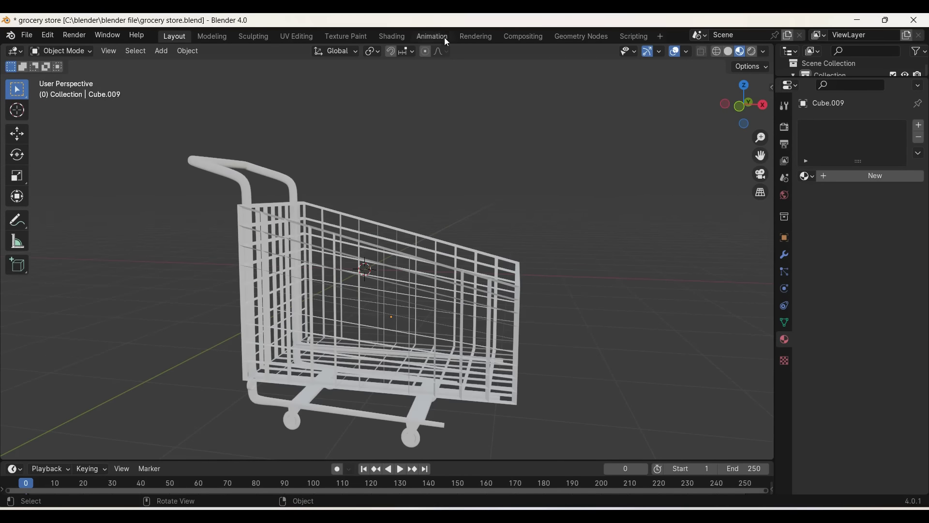
Step: Switch to the Shading workspace and view the cart in Material Preview shading
{"action": "left_click", "coordinate": [401, 36]}
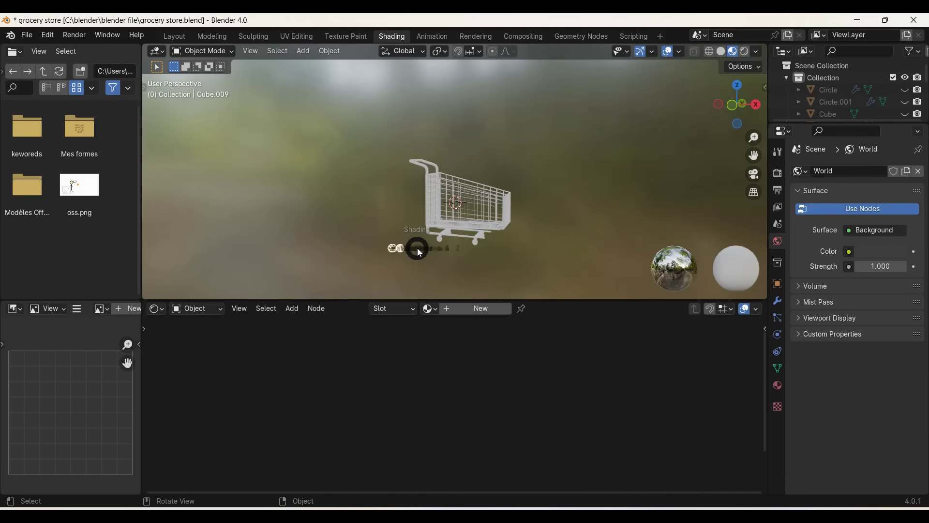
{"action": "left_click", "coordinate": [426, 157]}
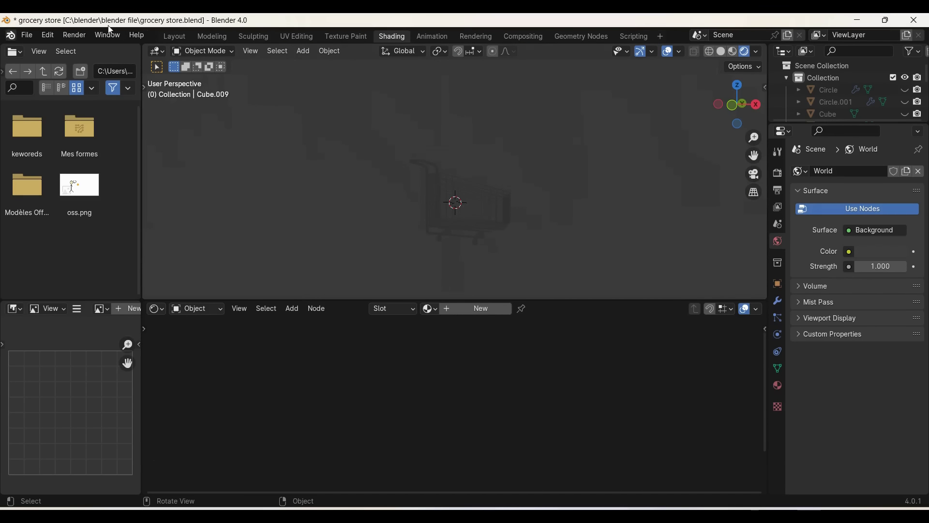
{"action": "key", "text": "z"}
{"action": "left_click", "coordinate": [416, 214]}
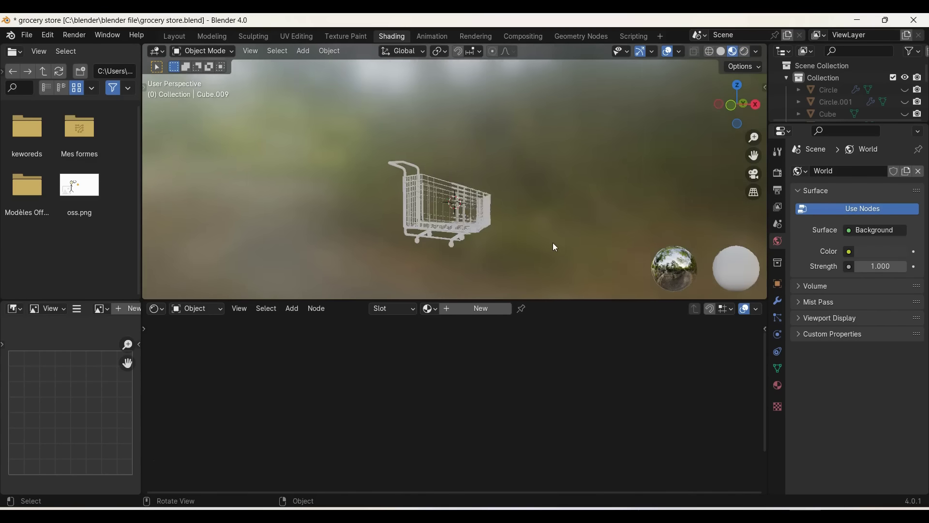
{"action": "scroll", "coordinate": [555, 247], "scroll_direction": "up", "scroll_amount": 3}
Step: Create a new chrome material for the cart with Metallic 1 and lowered Roughness
{"action": "left_click", "coordinate": [484, 309]}
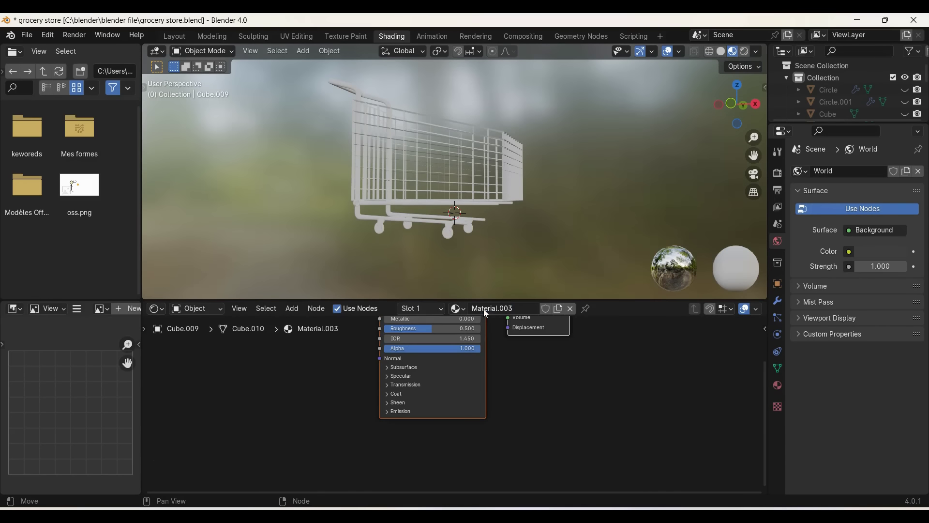
{"action": "left_click_drag", "start_coordinate": [767, 381], "coordinate": [765, 334]}
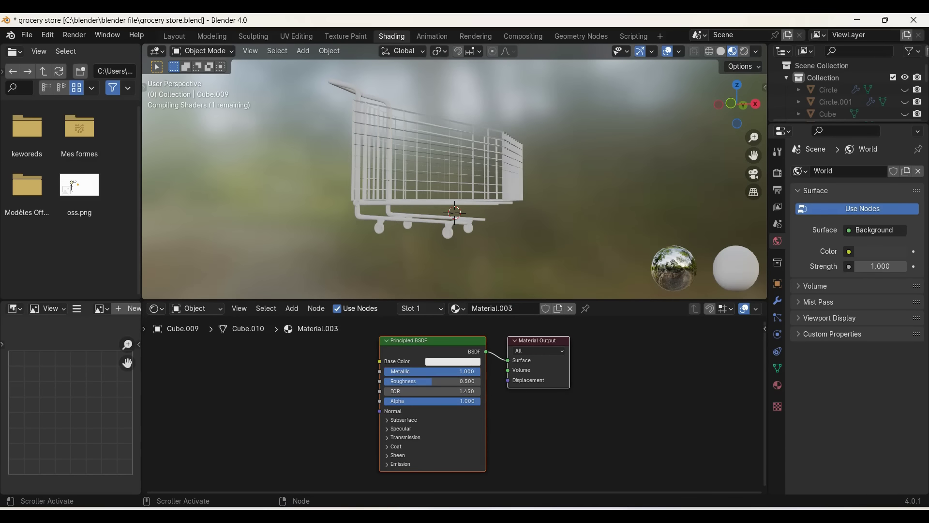
{"action": "scroll", "coordinate": [518, 271], "scroll_direction": "up", "scroll_amount": 3}
{"action": "left_click_drag", "start_coordinate": [459, 381], "coordinate": [407, 381]}
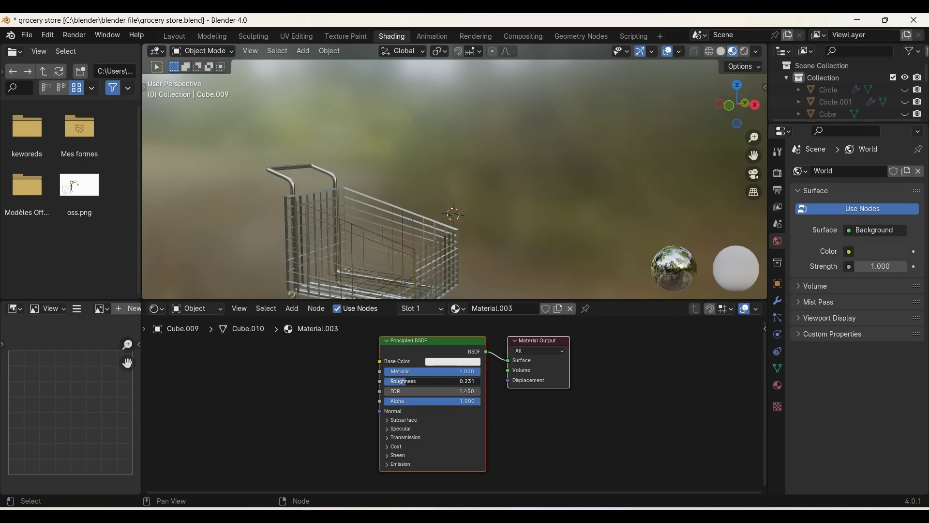
{"action": "scroll", "coordinate": [437, 248], "scroll_direction": "down", "scroll_amount": 3}
Step: Reframe the whole cart in the viewport and fine-tune Roughness to 0.307
{"action": "left_click", "coordinate": [446, 244]}
{"action": "scroll", "coordinate": [498, 248], "scroll_direction": "up", "scroll_amount": 5}
{"action": "middle_click_drag", "start_coordinate": [712, 193], "coordinate": [629, 208], "text": "shift"}
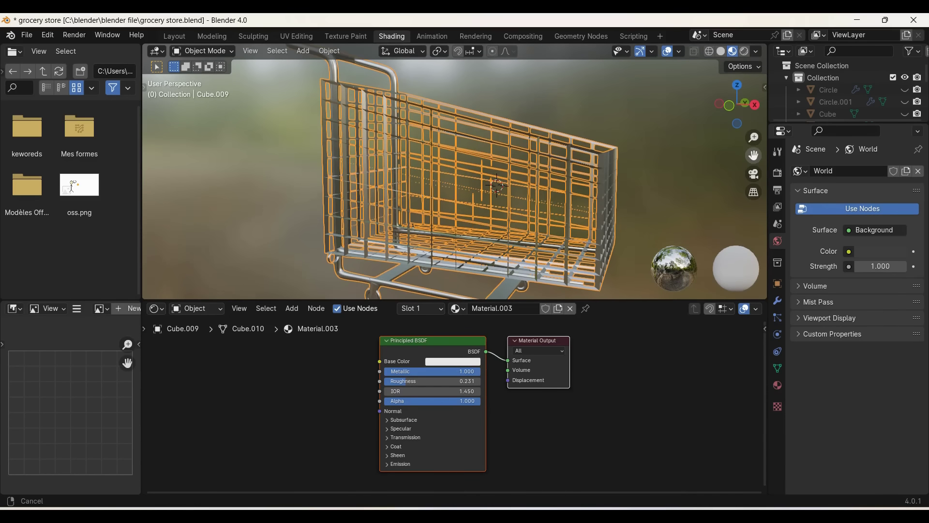
{"action": "left_click", "coordinate": [667, 218]}
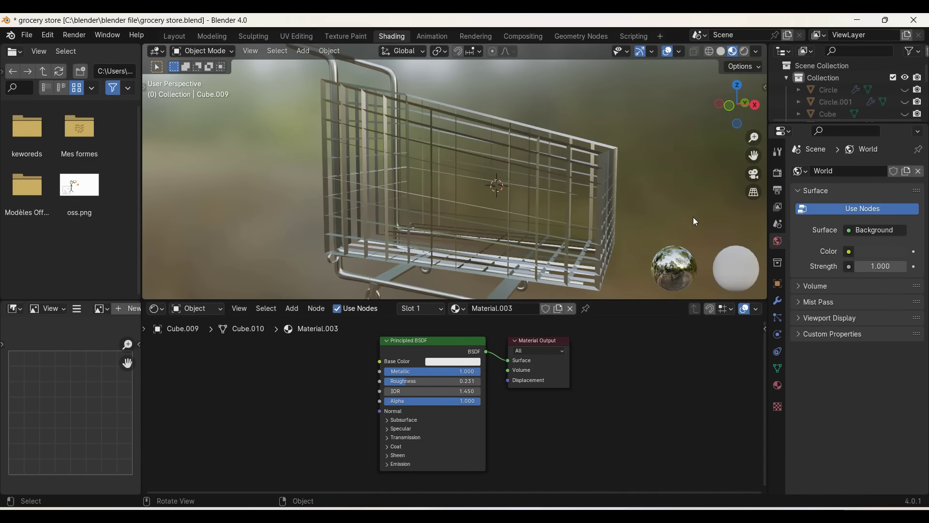
{"action": "scroll", "coordinate": [643, 224], "scroll_direction": "up", "scroll_amount": 4}
{"action": "scroll", "coordinate": [644, 224], "scroll_direction": "down", "scroll_amount": 4}
{"action": "middle_click_drag", "start_coordinate": [643, 228], "coordinate": [626, 283]}
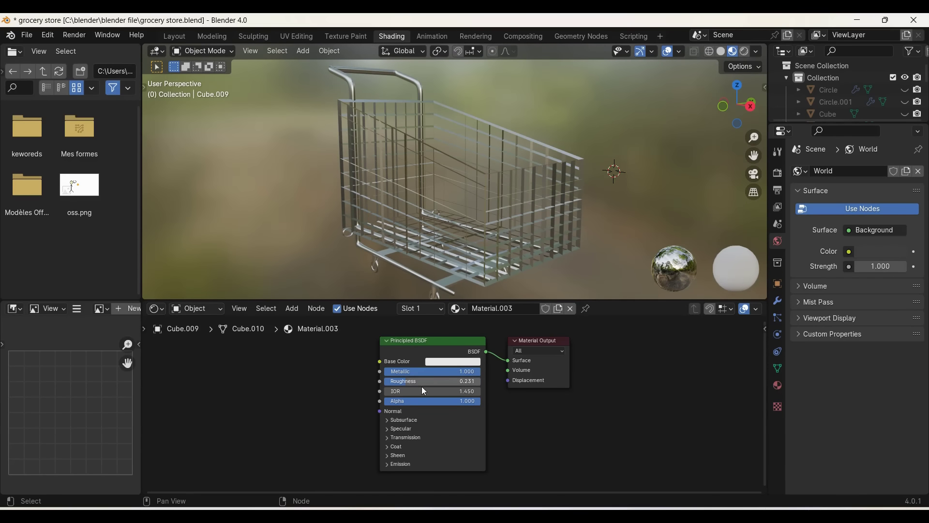
{"action": "left_click_drag", "start_coordinate": [407, 382], "coordinate": [414, 382]}
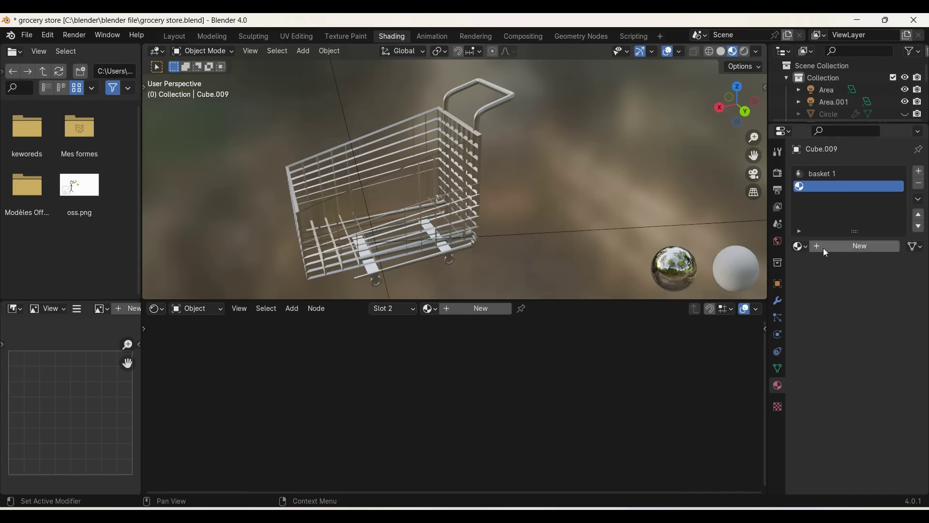
Step: Create the basket 2 material and assign it to the handle grip's face loop
{"action": "left_click", "coordinate": [818, 248]}
{"action": "type", "text": "basket 2"}
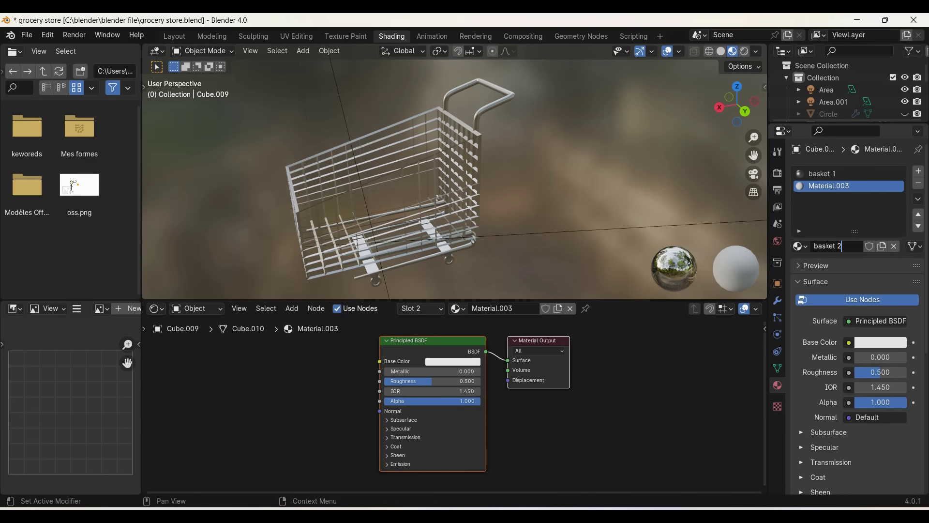
{"action": "key", "text": "Return"}
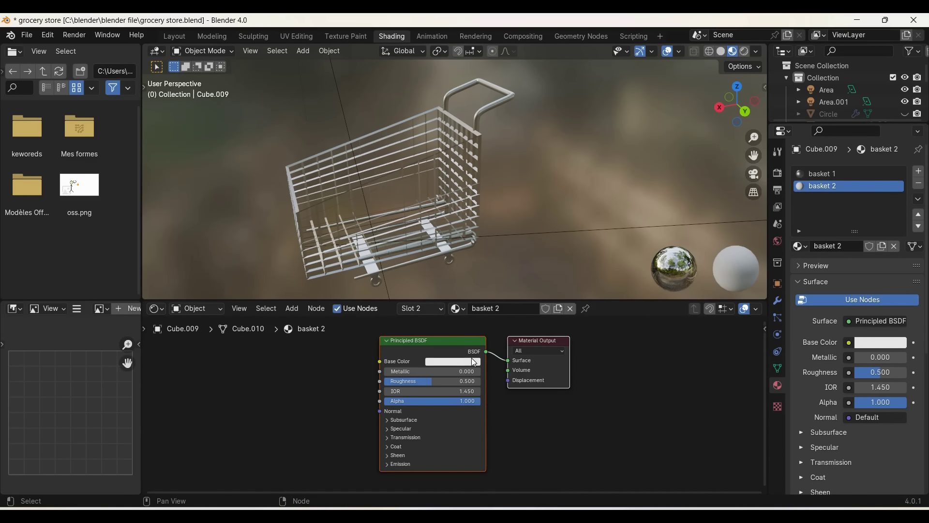
{"action": "mouse_move", "coordinate": [555, 176]}
{"action": "middle_mouse_down"}
{"action": "mouse_move", "coordinate": [565, 156]}
{"action": "mouse_move", "coordinate": [535, 120]}
{"action": "middle_mouse_up"}
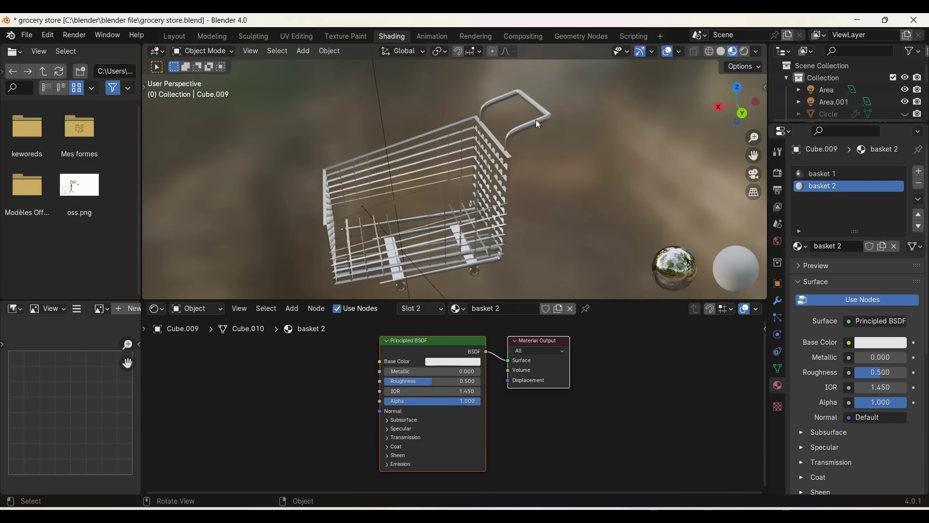
{"action": "left_click", "coordinate": [536, 120]}
{"action": "key", "text": "Tab"}
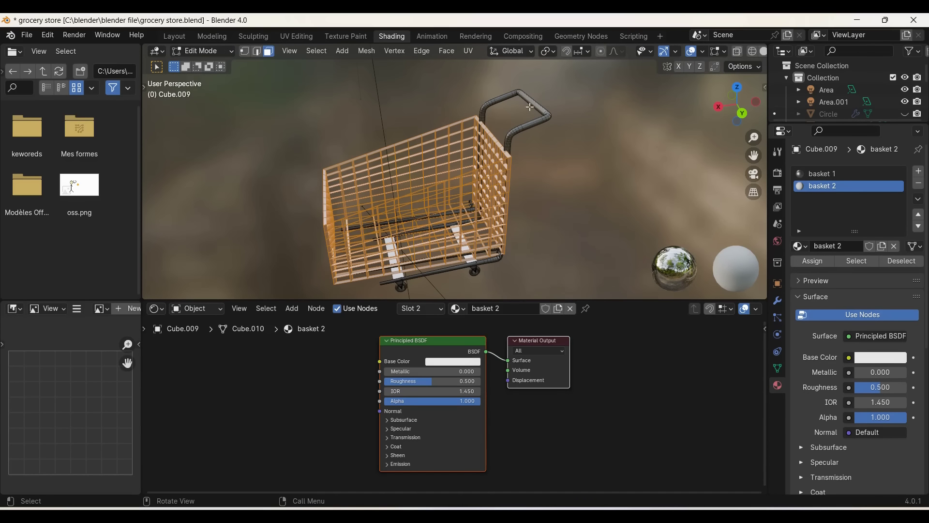
{"action": "left_click", "coordinate": [538, 109]}
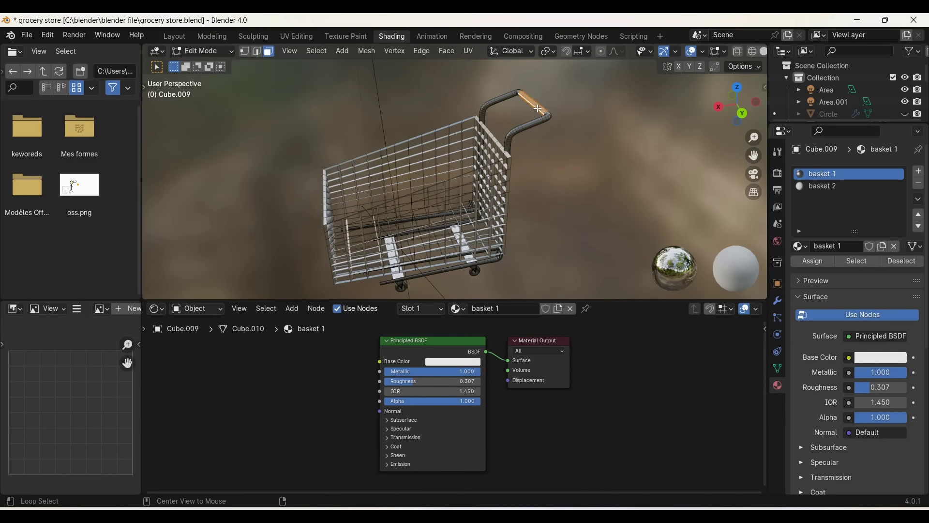
{"action": "left_click", "coordinate": [823, 188]}
{"action": "key", "text": "Tab"}
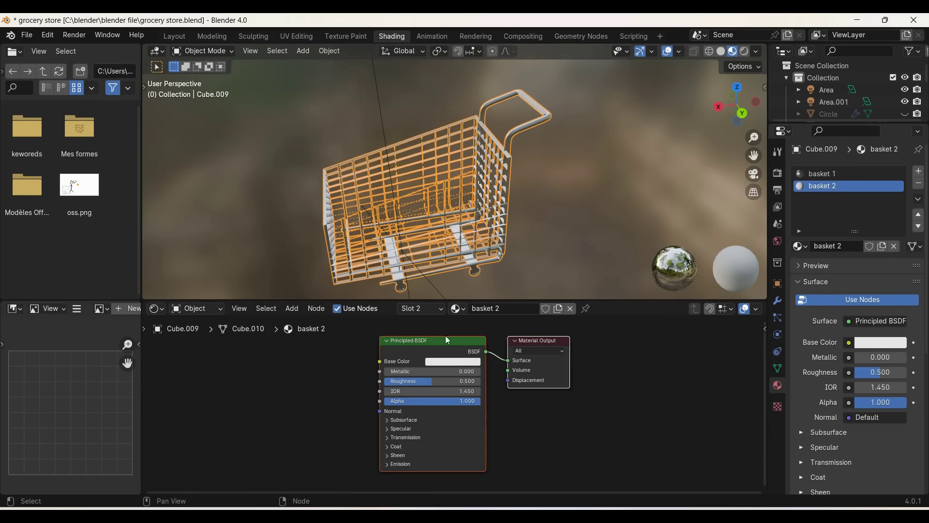
Step: Make basket 2 blue with Roughness 1.000, then orbit to inspect the grip
{"action": "left_click", "coordinate": [450, 361]}
{"action": "left_click", "coordinate": [469, 289]}
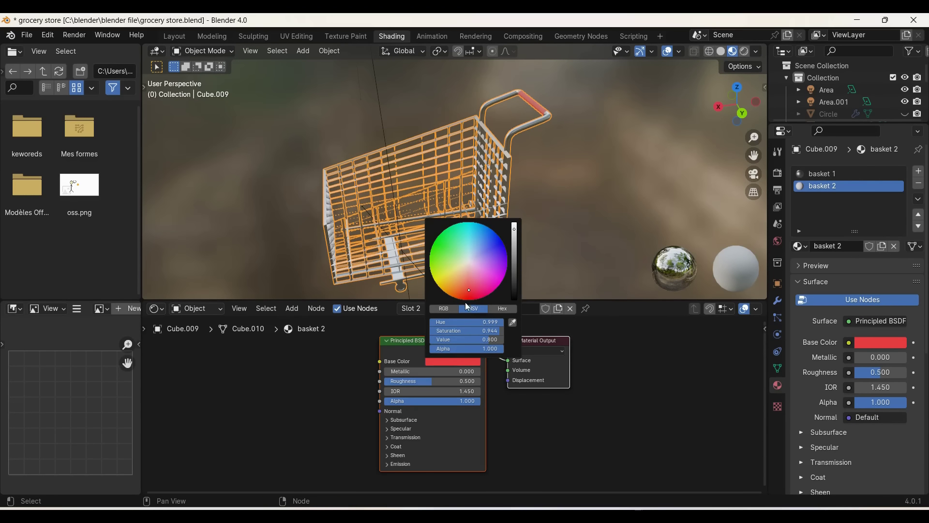
{"action": "left_click", "coordinate": [650, 240]}
{"action": "mouse_move", "coordinate": [650, 240]}
{"action": "middle_mouse_down"}
{"action": "mouse_move", "coordinate": [620, 211]}
{"action": "mouse_move", "coordinate": [595, 221]}
{"action": "middle_mouse_up"}
{"action": "left_click", "coordinate": [445, 361]}
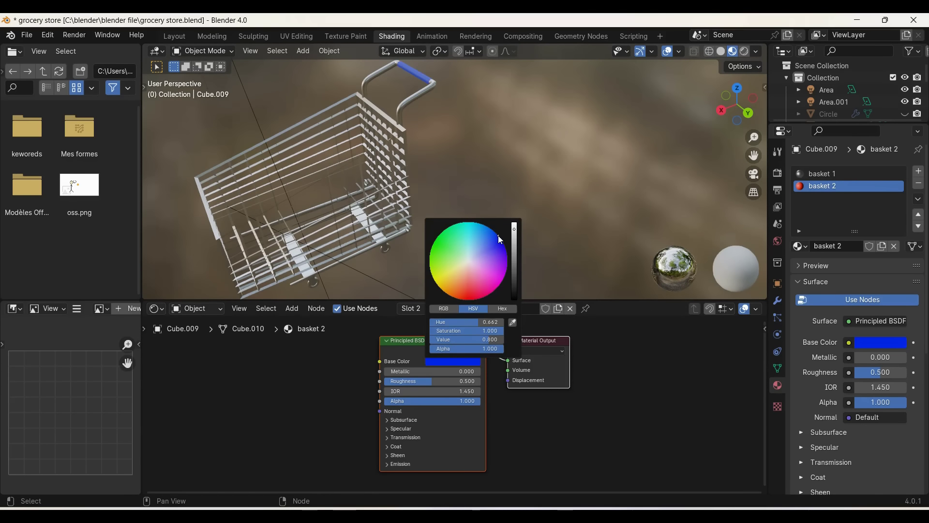
{"action": "left_click_drag", "start_coordinate": [442, 380], "coordinate": [479, 380]}
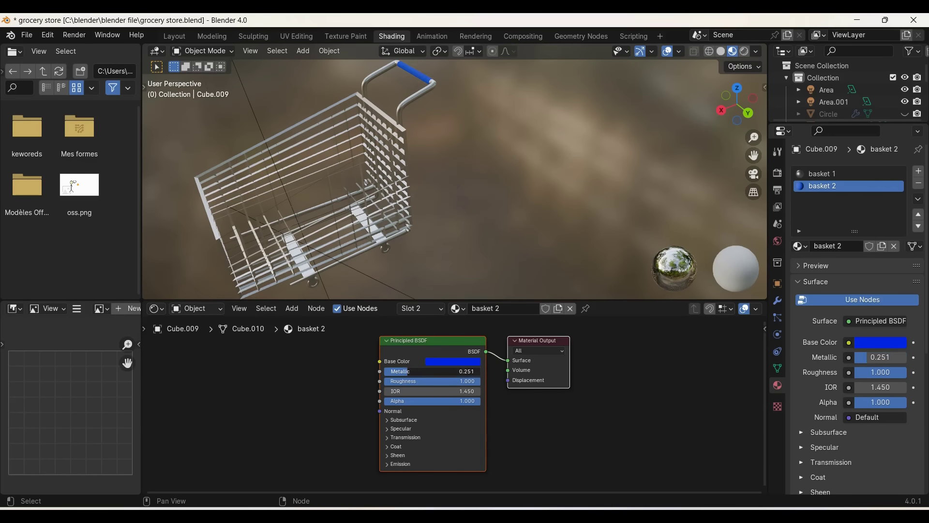
{"action": "mouse_move", "coordinate": [505, 261]}
{"action": "middle_mouse_down"}
{"action": "mouse_move", "coordinate": [498, 242]}
{"action": "mouse_move", "coordinate": [647, 189]}
{"action": "mouse_move", "coordinate": [633, 232]}
{"action": "middle_mouse_up"}
{"action": "middle_click_drag", "start_coordinate": [631, 228], "coordinate": [583, 227]}
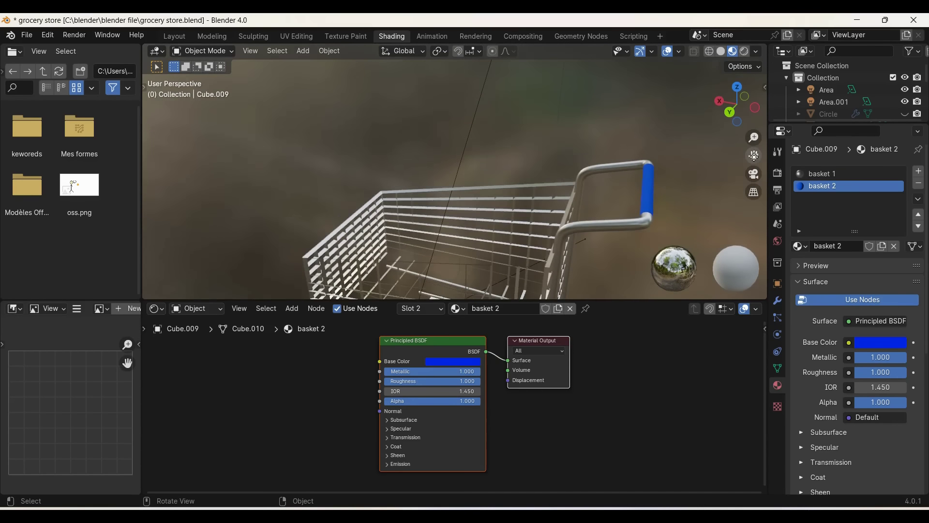
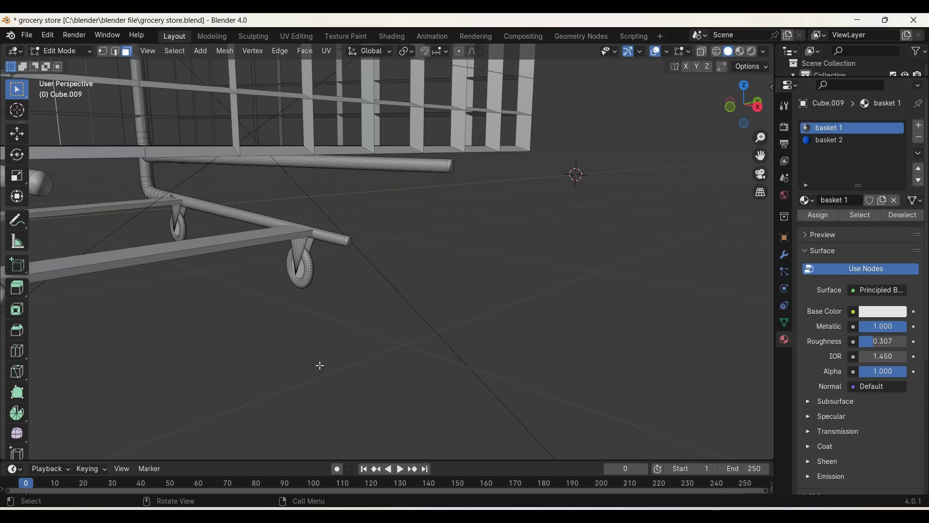
Step: Return to Object Mode and enter the Shading workspace with the cart's wheels in view
{"action": "left_click", "coordinate": [744, 85]}
{"action": "left_click", "coordinate": [763, 105]}
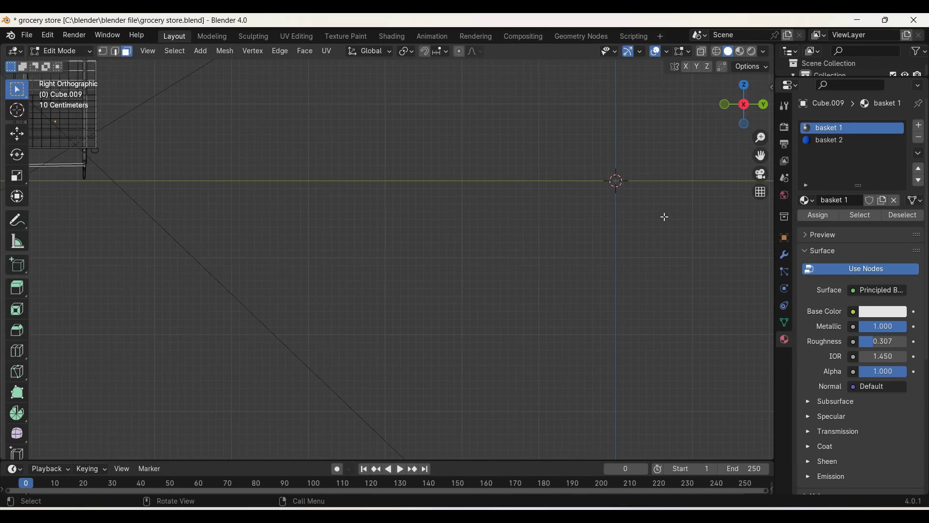
{"action": "middle_click_drag", "start_coordinate": [484, 265], "coordinate": [487, 245]}
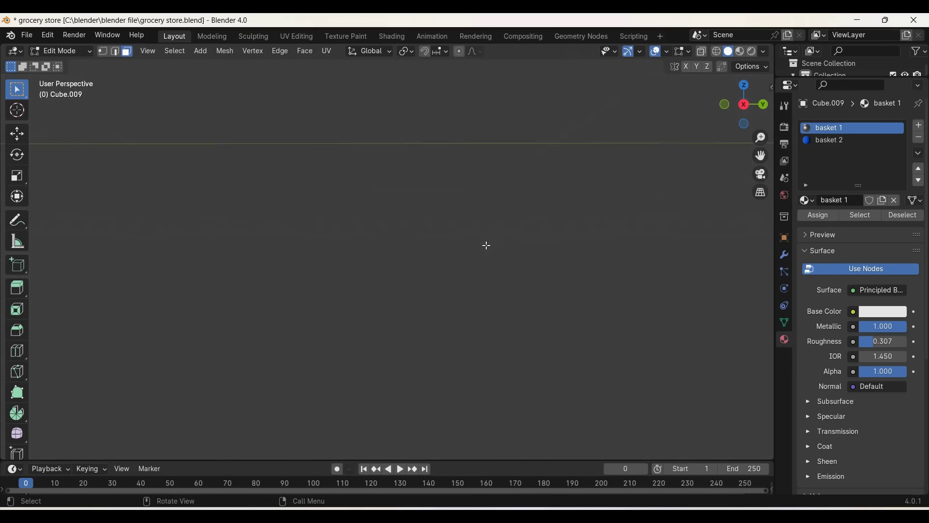
{"action": "key", "text": "Tab"}
{"action": "left_click", "coordinate": [392, 36]}
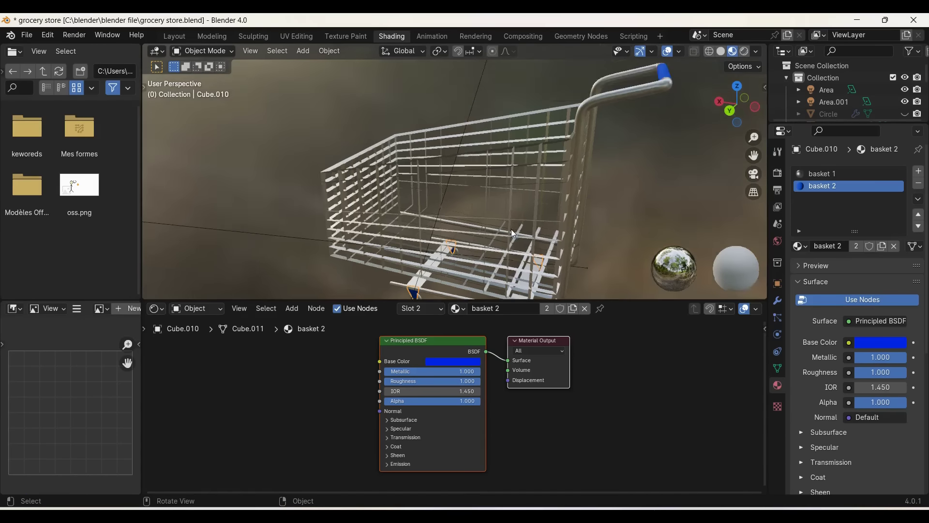
{"action": "scroll", "coordinate": [513, 234], "scroll_direction": "up", "scroll_amount": 3}
{"action": "middle_click_drag", "start_coordinate": [513, 233], "coordinate": [619, 241]}
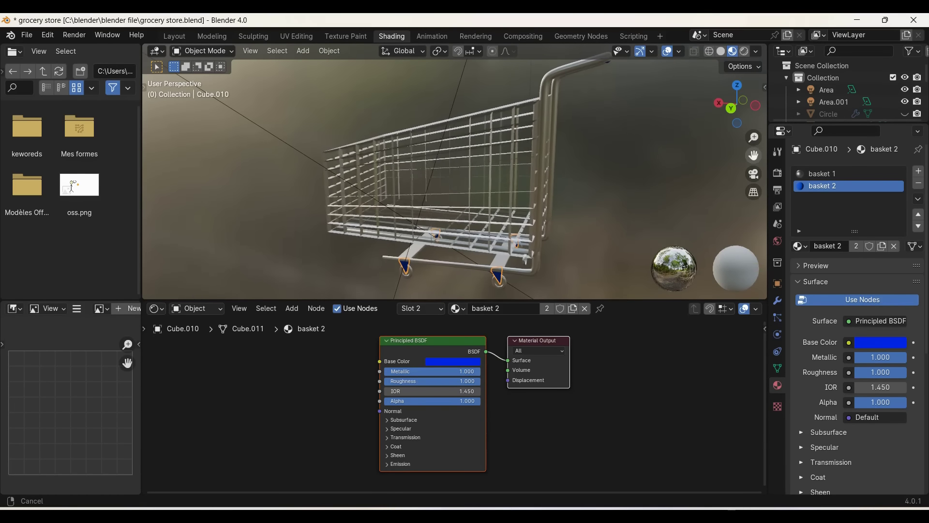
{"action": "scroll", "coordinate": [620, 241], "scroll_direction": "up", "scroll_amount": 4}
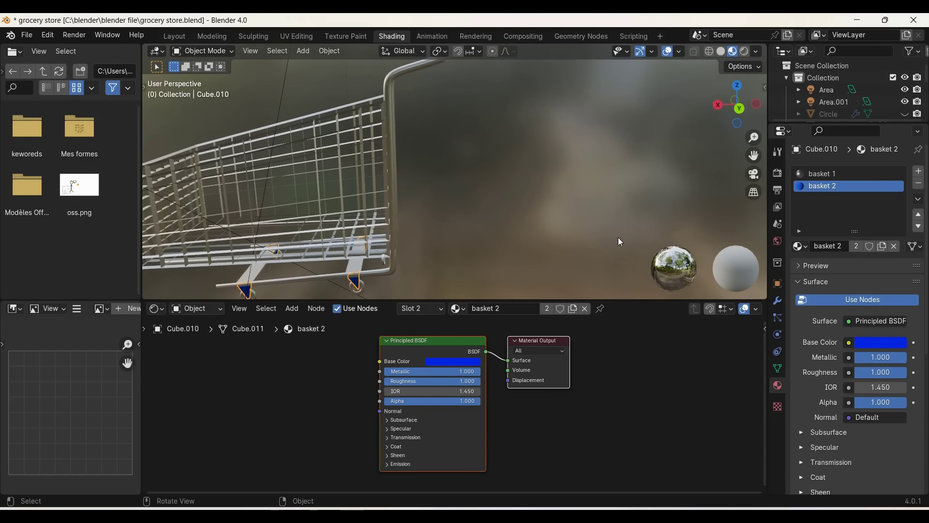
Step: Set the basket 2 material's Base Color to red and Metallic to 0
{"action": "left_click", "coordinate": [880, 342]}
{"action": "left_click", "coordinate": [834, 250]}
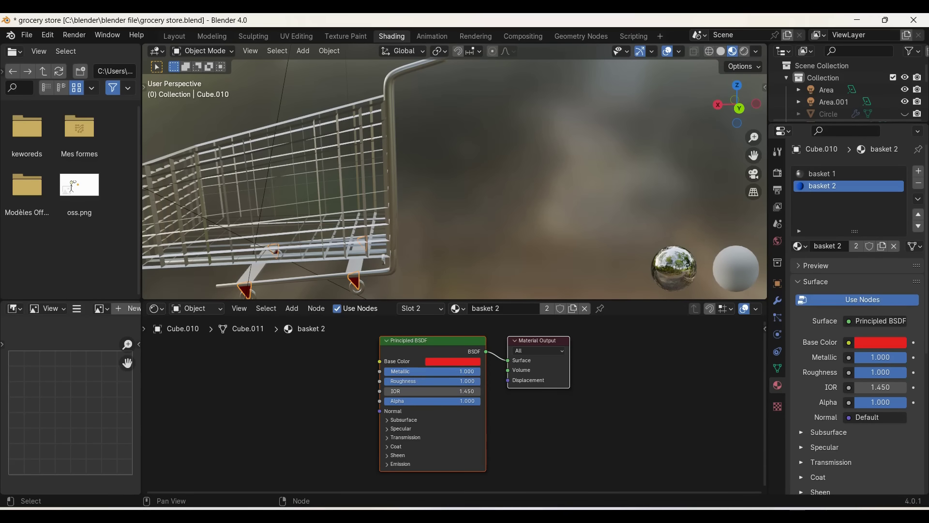
{"action": "scroll", "coordinate": [534, 223], "scroll_direction": "down", "scroll_amount": 5}
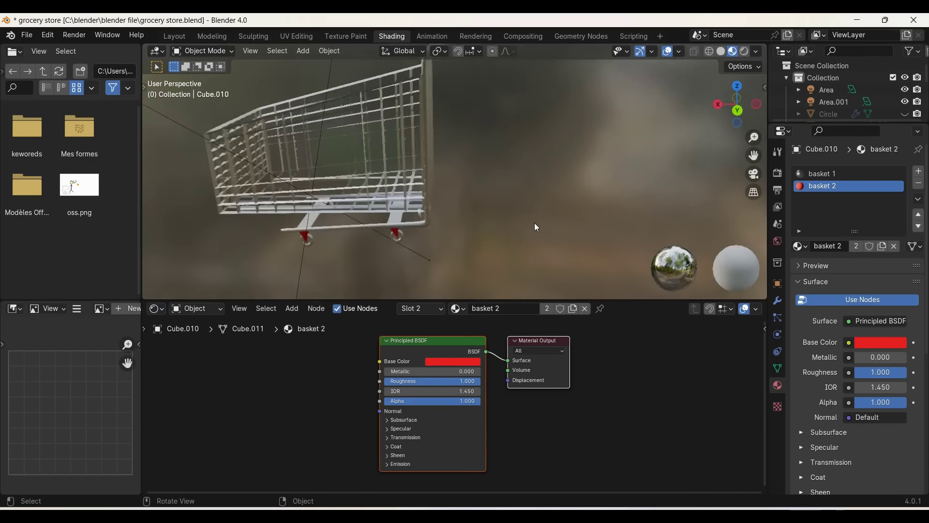
{"action": "scroll", "coordinate": [536, 227], "scroll_direction": "right", "scroll_amount": 5}
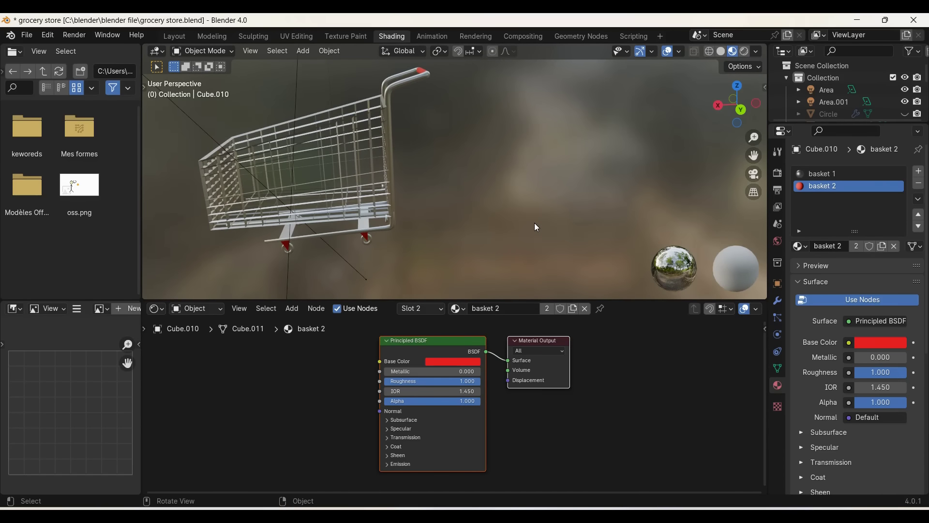
Step: Go back to the Layout workspace and adjust the view of the cart
{"action": "left_click", "coordinate": [185, 42]}
{"action": "scroll", "coordinate": [375, 229], "scroll_direction": "down", "scroll_amount": 3}
{"action": "scroll", "coordinate": [376, 229], "scroll_direction": "down", "scroll_amount": 3}
{"action": "scroll", "coordinate": [376, 228], "scroll_direction": "up", "scroll_amount": 1}
{"action": "scroll", "coordinate": [376, 228], "scroll_direction": "right", "scroll_amount": 5}
{"action": "scroll", "coordinate": [378, 237], "scroll_direction": "up", "scroll_amount": 5}
{"action": "scroll", "coordinate": [692, 231], "scroll_direction": "left", "scroll_amount": 5}
{"action": "scroll", "coordinate": [692, 232], "scroll_direction": "left", "scroll_amount": 3}
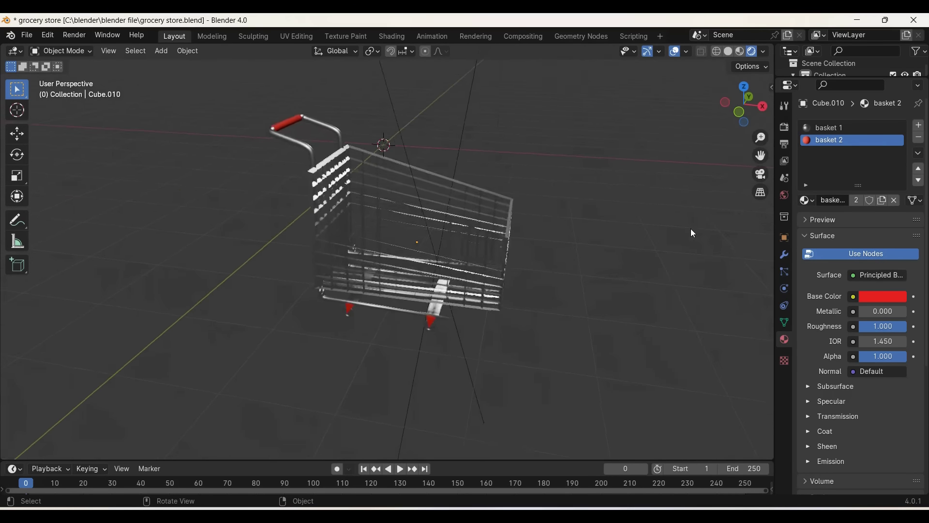
{"action": "scroll", "coordinate": [692, 232], "scroll_direction": "up", "scroll_amount": 3}
Step: Separate the linked wheel mesh from the cart into its own object
{"action": "left_click", "coordinate": [437, 306]}
{"action": "key", "text": "Tab"}
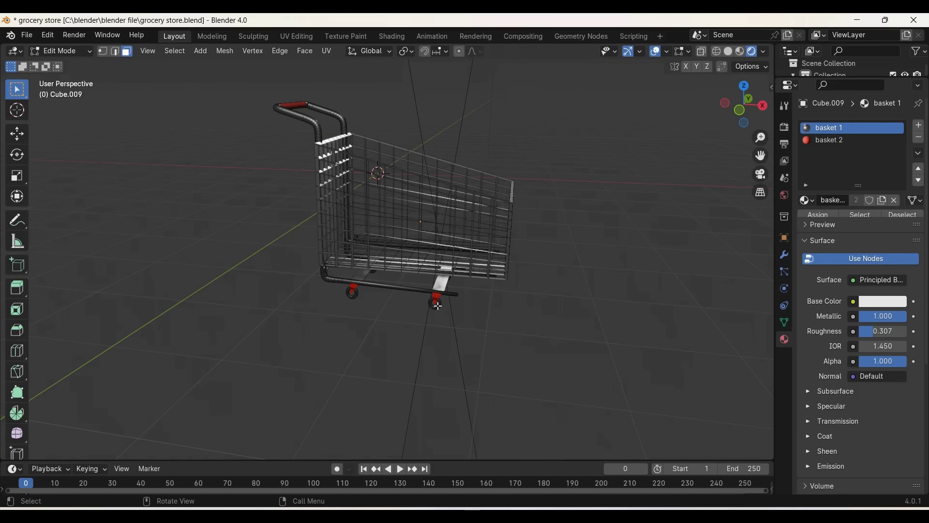
{"action": "key", "text": "l"}
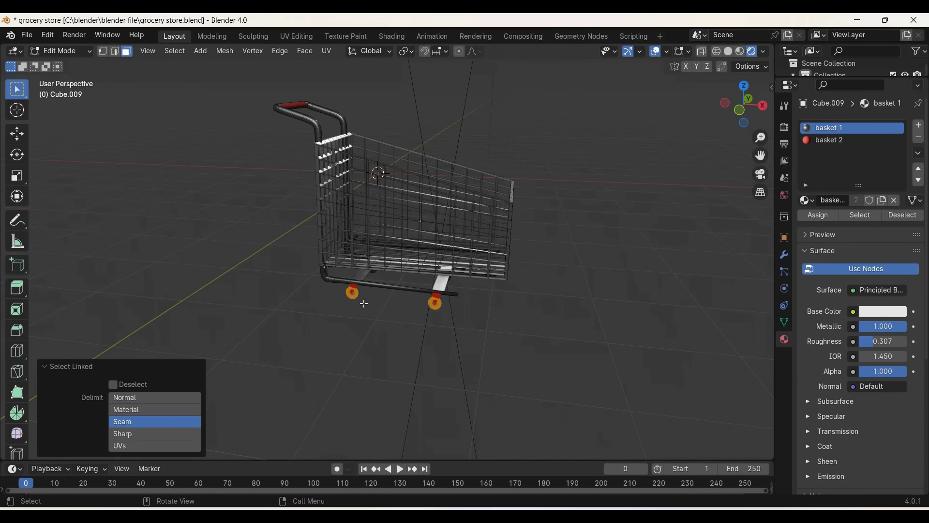
{"action": "scroll", "coordinate": [423, 317], "scroll_direction": "left", "scroll_amount": 5}
{"action": "scroll", "coordinate": [333, 229], "scroll_direction": "left", "scroll_amount": 3}
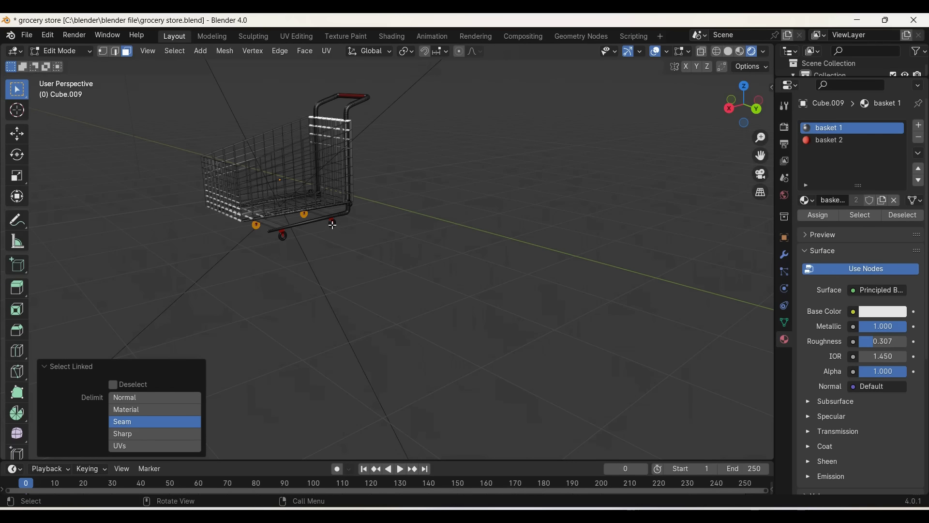
{"action": "key", "text": "p"}
{"action": "left_click", "coordinate": [385, 292]}
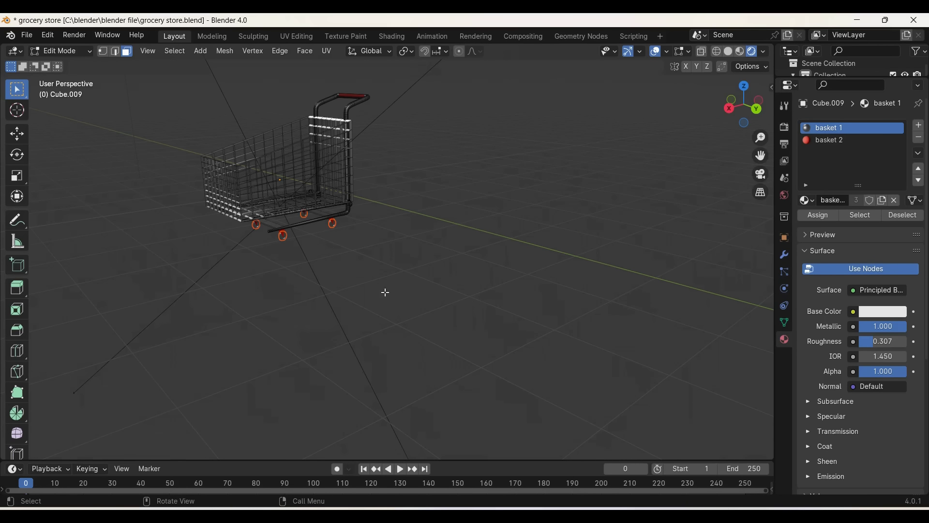
{"action": "key", "text": "Tab"}
{"action": "left_click", "coordinate": [334, 227]}
{"action": "left_click", "coordinate": [335, 230]}
Step: Give the wheels object its own material named wheels with a black Base Color
{"action": "left_click", "coordinate": [828, 143]}
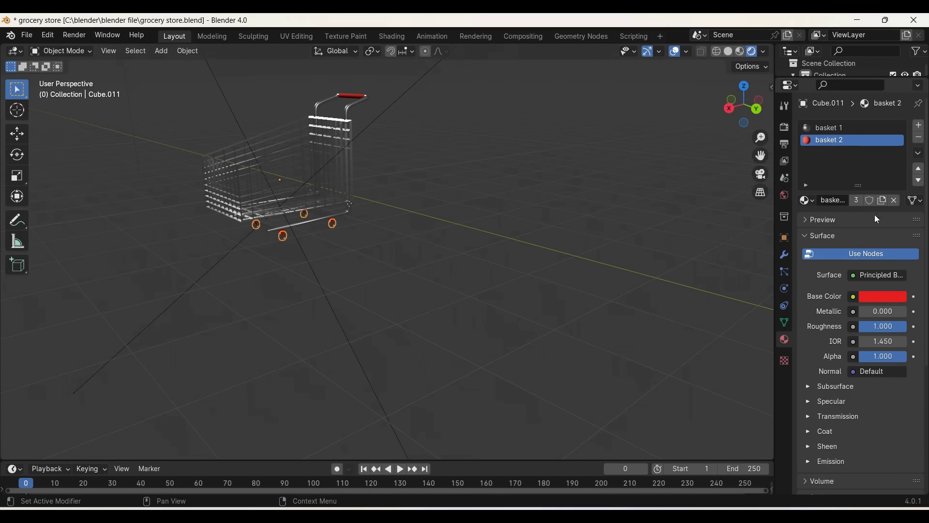
{"action": "left_click", "coordinate": [861, 200]}
{"action": "type", "text": "wheels"}
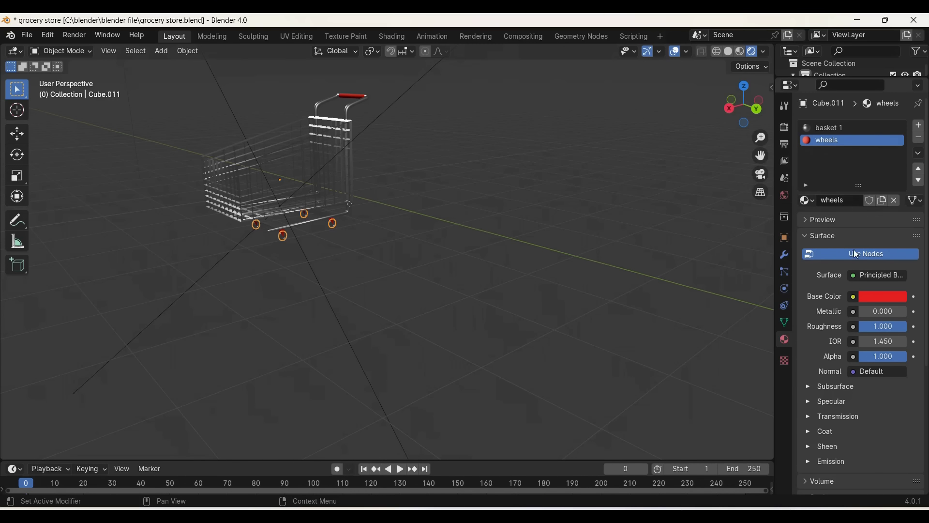
{"action": "left_click", "coordinate": [874, 297]}
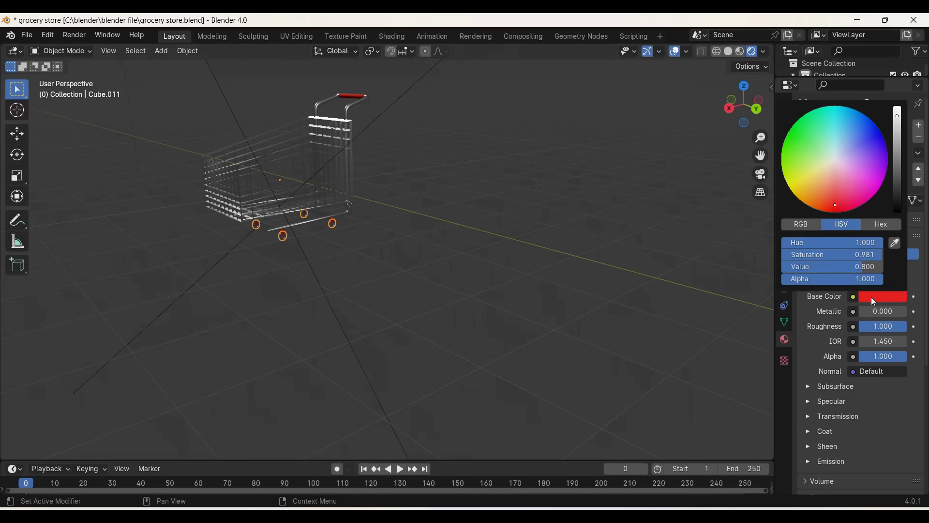
{"action": "left_click_drag", "start_coordinate": [894, 180], "coordinate": [895, 211]}
{"action": "scroll", "coordinate": [395, 312], "scroll_direction": "up", "scroll_amount": 2}
{"action": "scroll", "coordinate": [396, 312], "scroll_direction": "up", "scroll_amount": 2}
{"action": "scroll", "coordinate": [396, 311], "scroll_direction": "up", "scroll_amount": 2}
{"action": "left_click", "coordinate": [889, 296]}
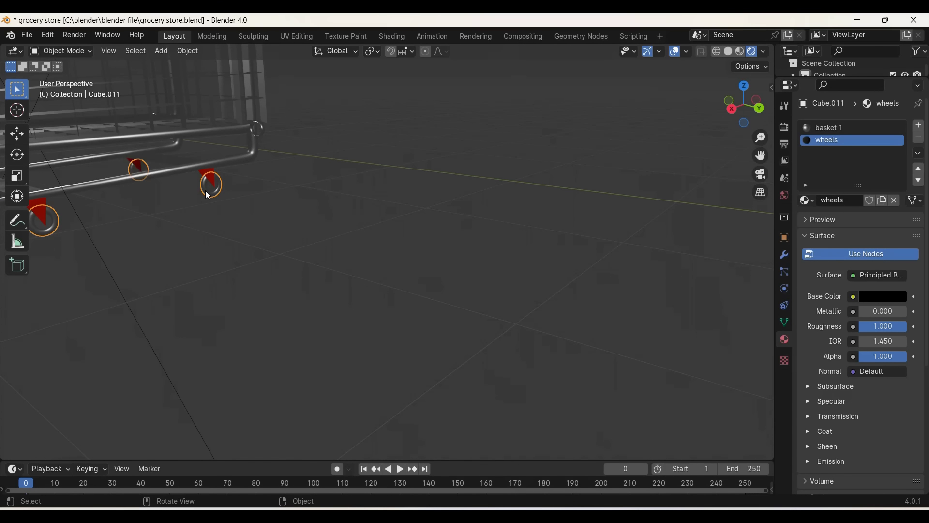
Step: Reselect the wheels object and bring up its material nodes in the Shading workspace
{"action": "middle_click_drag", "start_coordinate": [209, 195], "coordinate": [209, 196]}
{"action": "left_click_drag", "start_coordinate": [761, 155], "coordinate": [762, 156]}
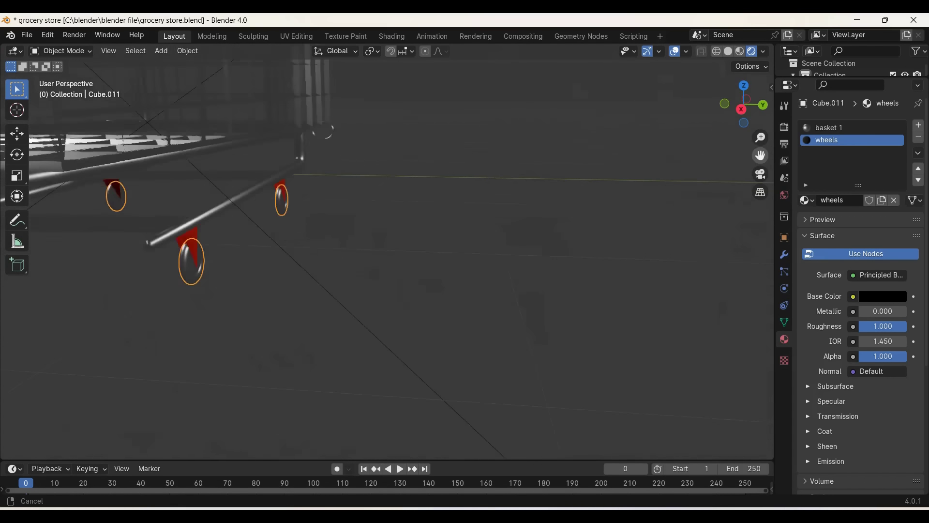
{"action": "left_click", "coordinate": [396, 172]}
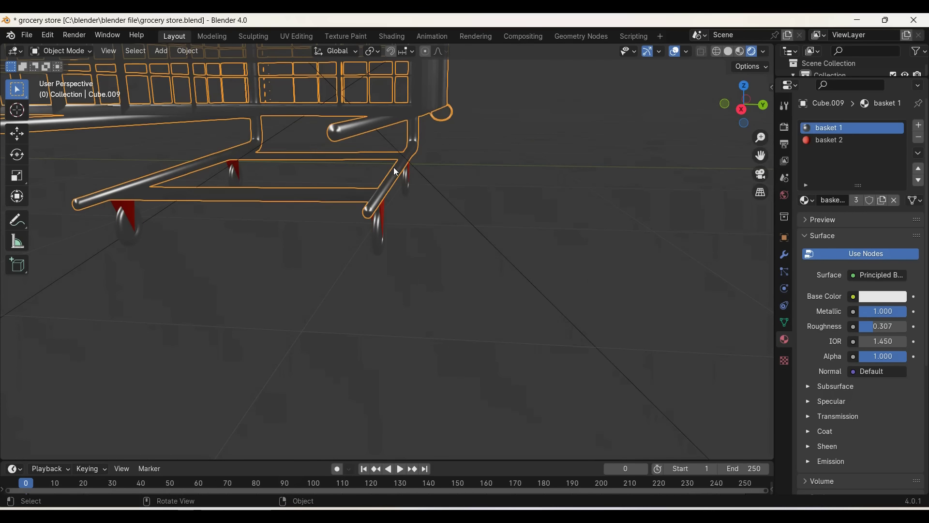
{"action": "left_click", "coordinate": [380, 236]}
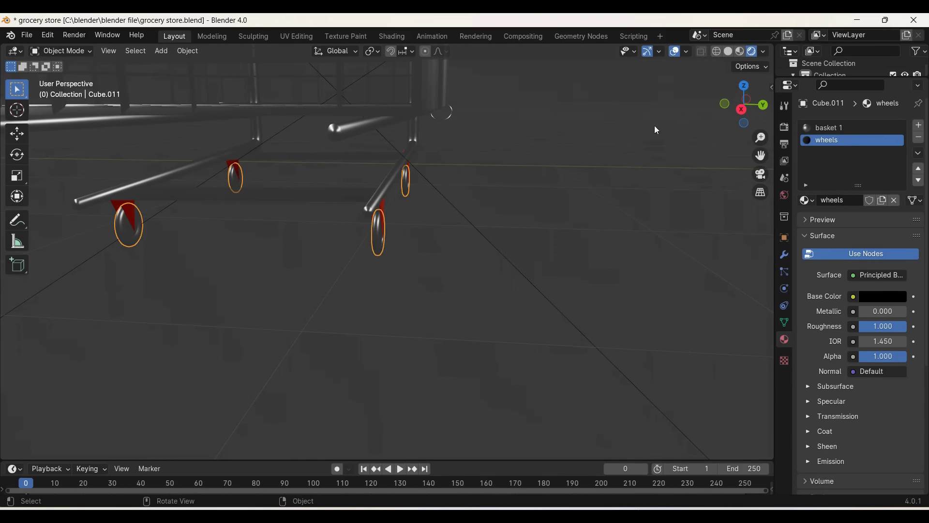
{"action": "left_click", "coordinate": [392, 36]}
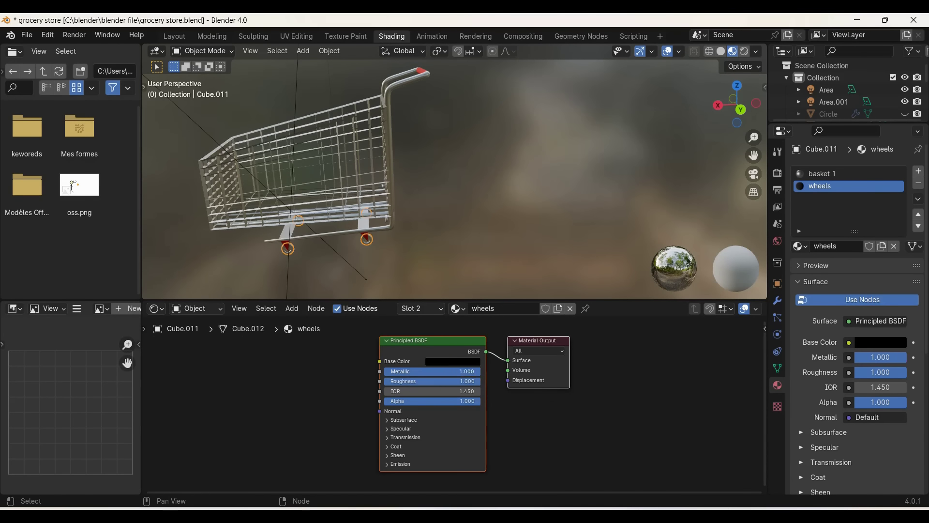
Step: Adjust the wheels material's Metallic, base colour and roughness in the node editor
{"action": "left_click_drag", "start_coordinate": [455, 371], "coordinate": [435, 371]}
{"action": "scroll", "coordinate": [411, 233], "scroll_direction": "up", "scroll_amount": 1}
{"action": "scroll", "coordinate": [410, 233], "scroll_direction": "up", "scroll_amount": 2}
{"action": "left_click", "coordinate": [453, 363]}
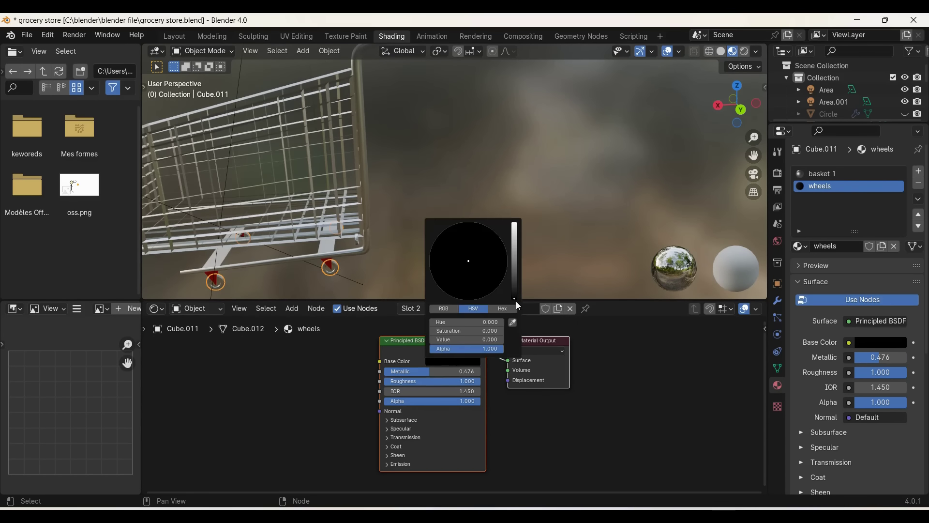
{"action": "left_click_drag", "start_coordinate": [450, 381], "coordinate": [384, 382]}
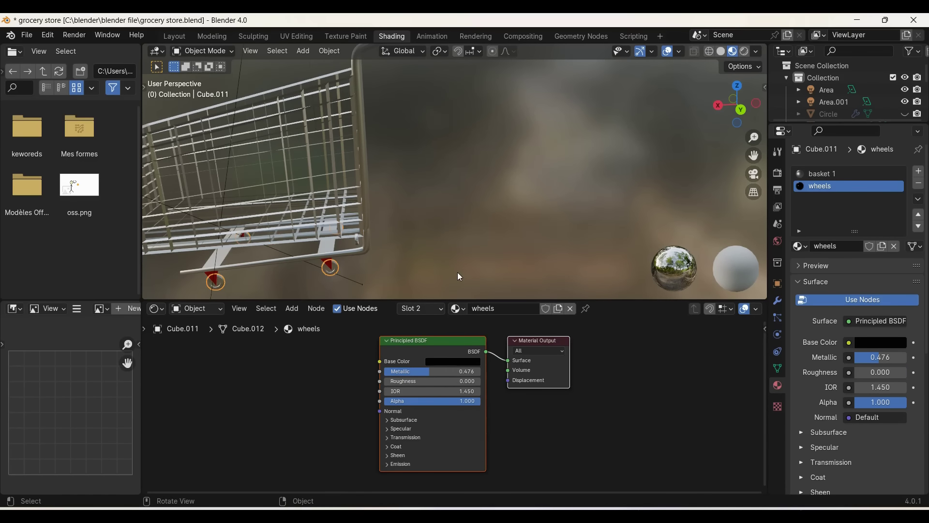
Step: In Layout, tweak the wheels material's Metallic and Roughness and set IOR to 1.350
{"action": "left_click", "coordinate": [175, 37]}
{"action": "key", "text": "z"}
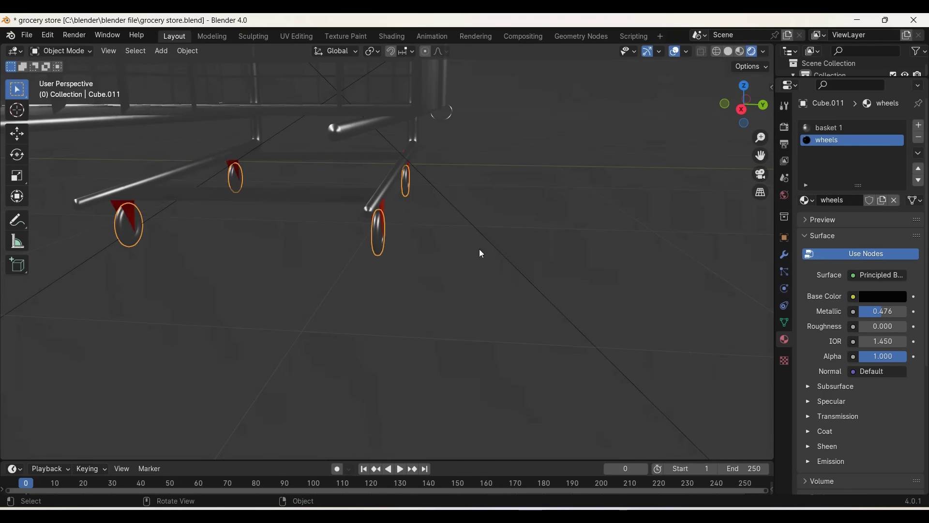
{"action": "scroll", "coordinate": [488, 254], "scroll_direction": "up", "scroll_amount": 5}
{"action": "scroll", "coordinate": [502, 265], "scroll_direction": "down", "scroll_amount": 3}
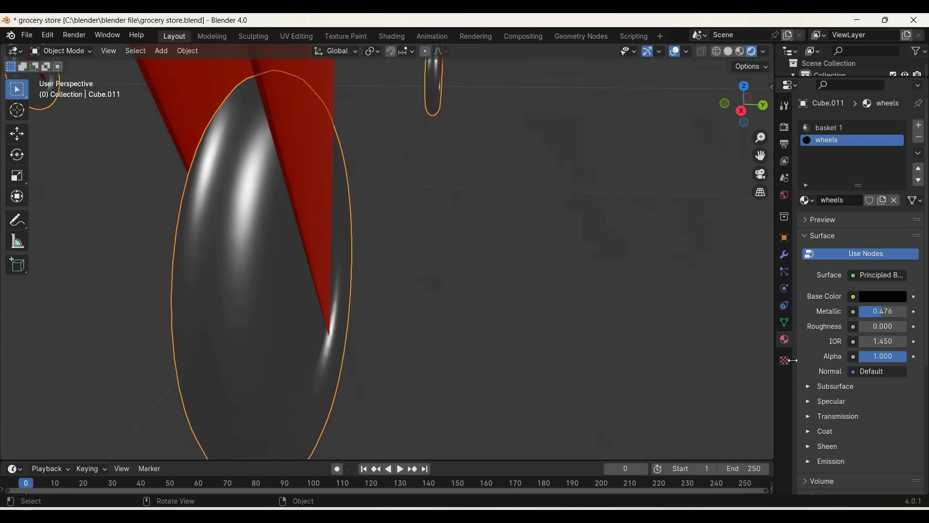
{"action": "left_click", "coordinate": [879, 296]}
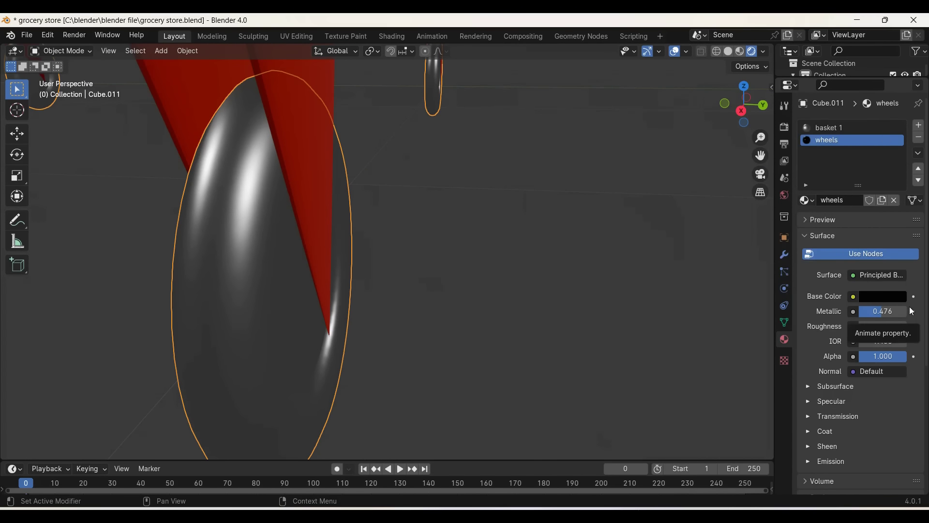
{"action": "left_click_drag", "start_coordinate": [883, 311], "coordinate": [905, 311]}
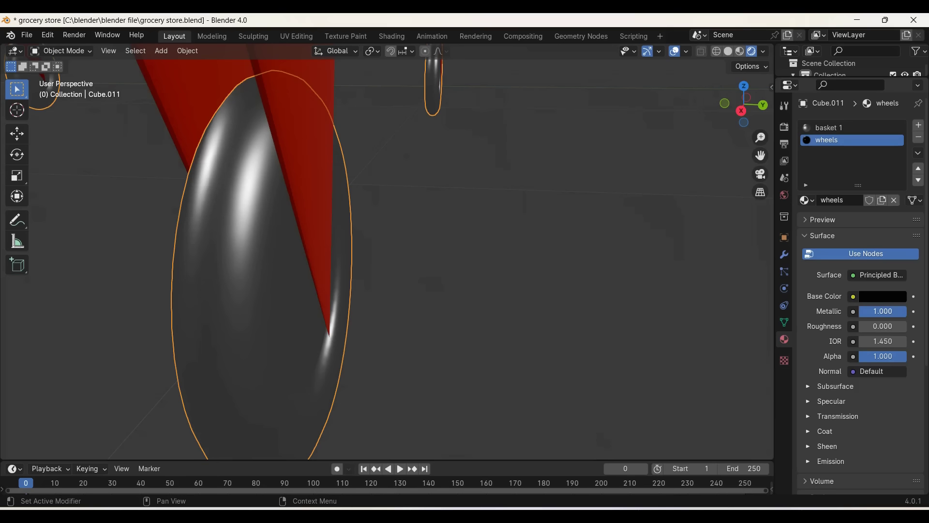
{"action": "mouse_move", "coordinate": [883, 341]}
{"action": "left_mouse_down"}
{"action": "mouse_move", "coordinate": [871, 341]}
{"action": "mouse_move", "coordinate": [905, 326]}
{"action": "mouse_move", "coordinate": [866, 327]}
{"action": "left_mouse_up"}
{"action": "scroll", "coordinate": [569, 304], "scroll_direction": "down", "scroll_amount": 2}
{"action": "scroll", "coordinate": [570, 304], "scroll_direction": "down", "scroll_amount": 3}
{"action": "scroll", "coordinate": [570, 304], "scroll_direction": "down", "scroll_amount": 3}
{"action": "scroll", "coordinate": [570, 303], "scroll_direction": "down", "scroll_amount": 2}
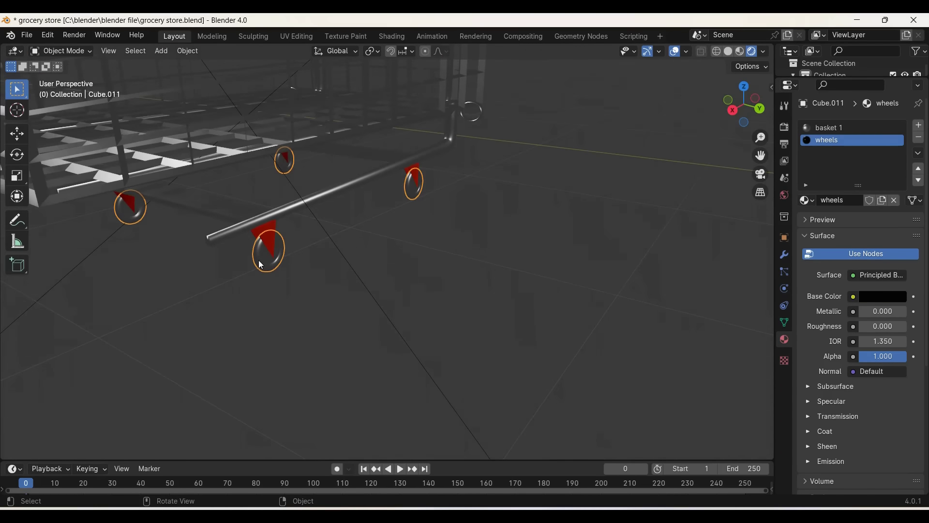
Step: Assign the wheels material to all wheel geometry and set Roughness to 0.220
{"action": "key", "text": "Tab"}
{"action": "key", "text": "a"}
{"action": "left_click", "coordinate": [826, 215]}
{"action": "key", "text": "Tab"}
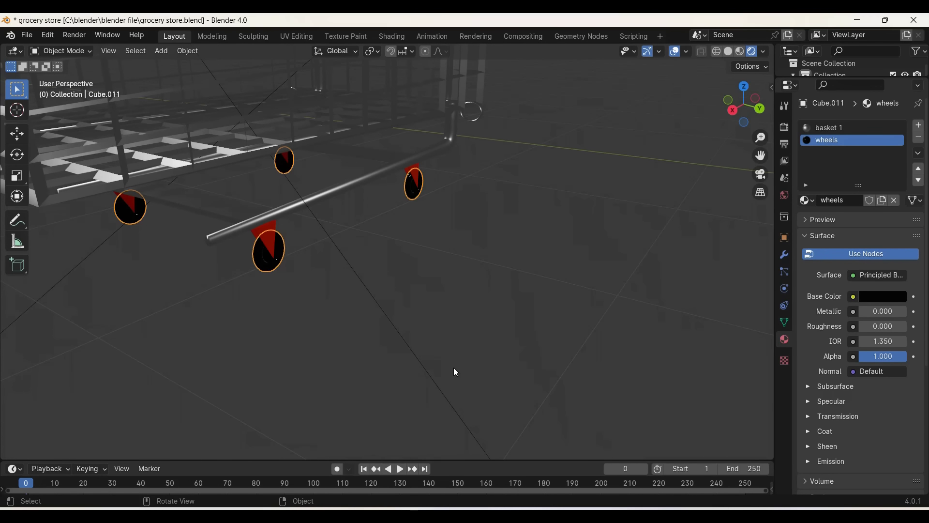
{"action": "scroll", "coordinate": [456, 372], "scroll_direction": "up", "scroll_amount": 3}
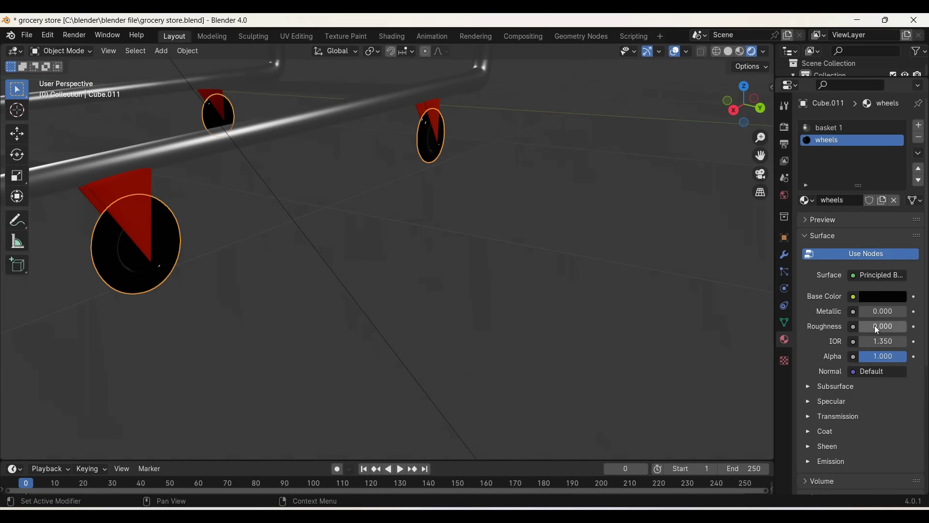
{"action": "left_click_drag", "start_coordinate": [860, 326], "coordinate": [884, 326]}
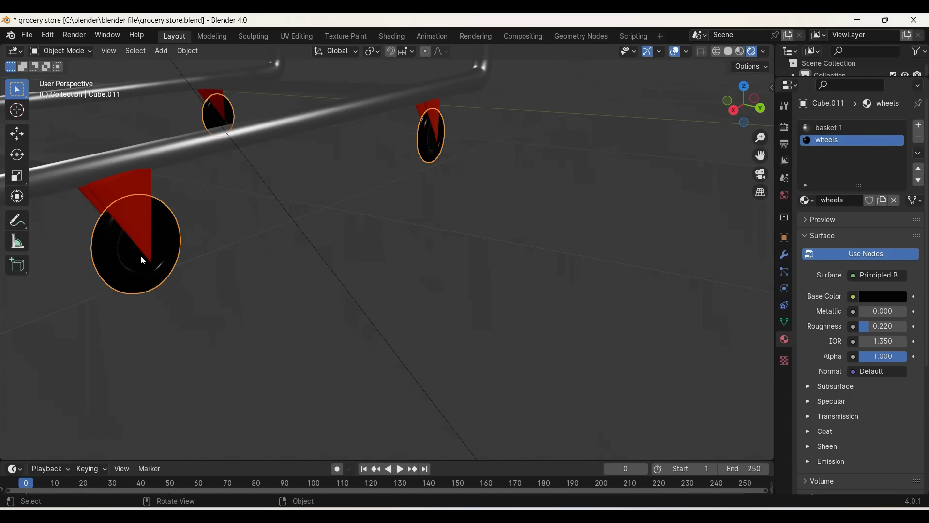
Step: Clear the selection and box-select the inner hub faces of the wheels
{"action": "key", "text": "Tab"}
{"action": "key", "text": "alt+a"}
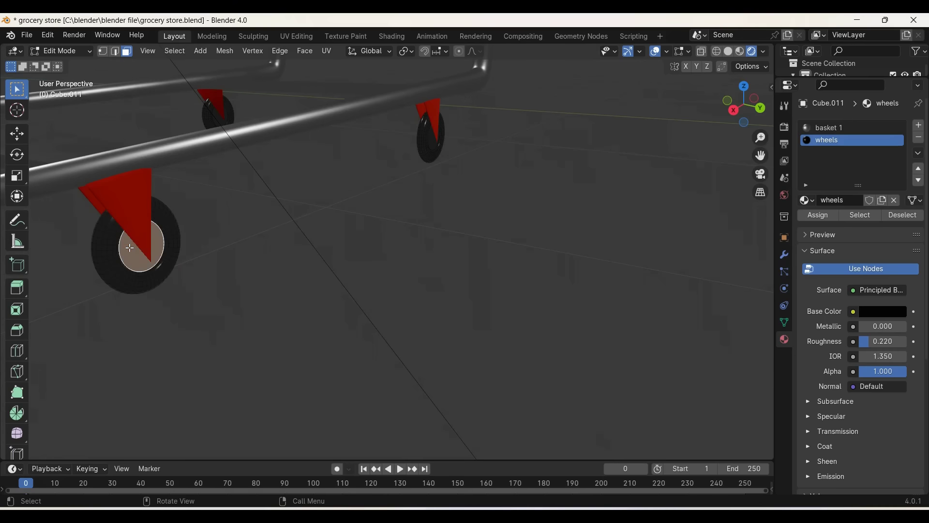
{"action": "middle_click_drag", "start_coordinate": [251, 240], "coordinate": [258, 240]}
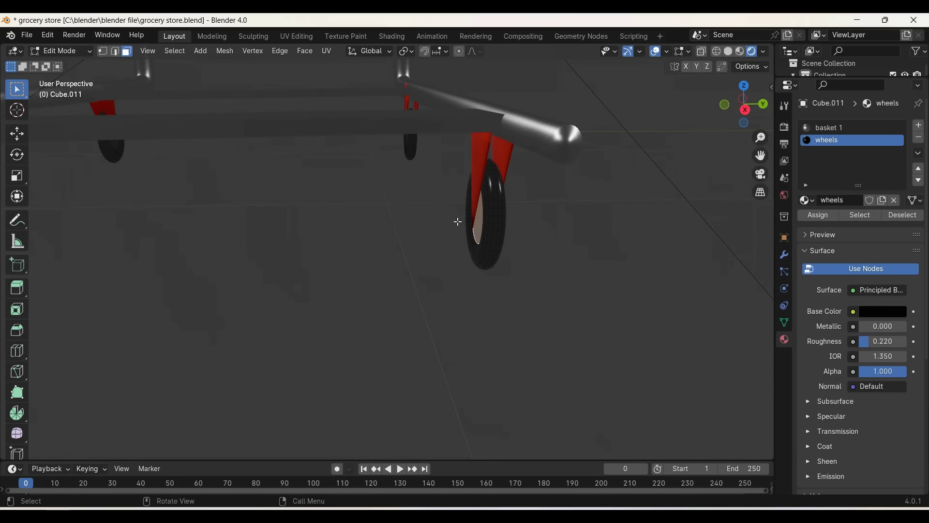
{"action": "middle_click_drag", "start_coordinate": [477, 233], "coordinate": [375, 236]}
{"action": "scroll", "coordinate": [377, 237], "scroll_direction": "up", "scroll_amount": 5}
{"action": "key", "text": "shift+b"}
{"action": "left_click_drag", "start_coordinate": [476, 344], "coordinate": [605, 371]}
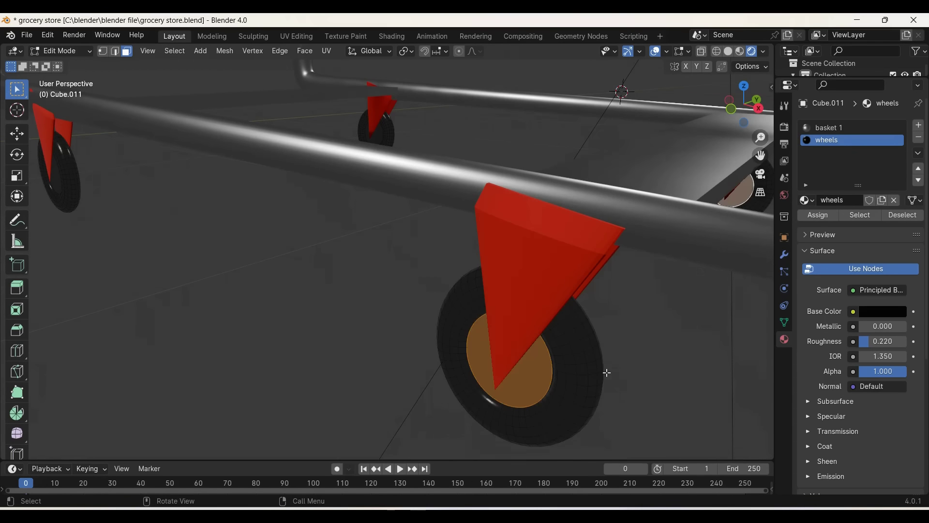
{"action": "scroll", "coordinate": [605, 371], "scroll_direction": "down", "scroll_amount": 5}
{"action": "mouse_move", "coordinate": [436, 146]}
{"action": "middle_mouse_down"}
{"action": "mouse_move", "coordinate": [392, 139]}
{"action": "mouse_move", "coordinate": [745, 172]}
{"action": "middle_mouse_up"}
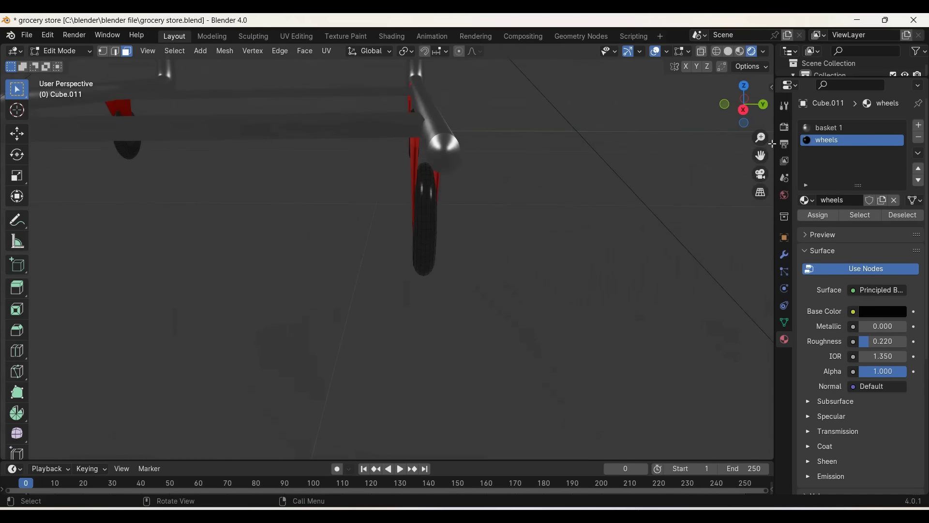
{"action": "mouse_move", "coordinate": [210, 180]}
{"action": "middle_mouse_down"}
{"action": "mouse_move", "coordinate": [322, 213]}
{"action": "mouse_move", "coordinate": [331, 138]}
{"action": "middle_mouse_up"}
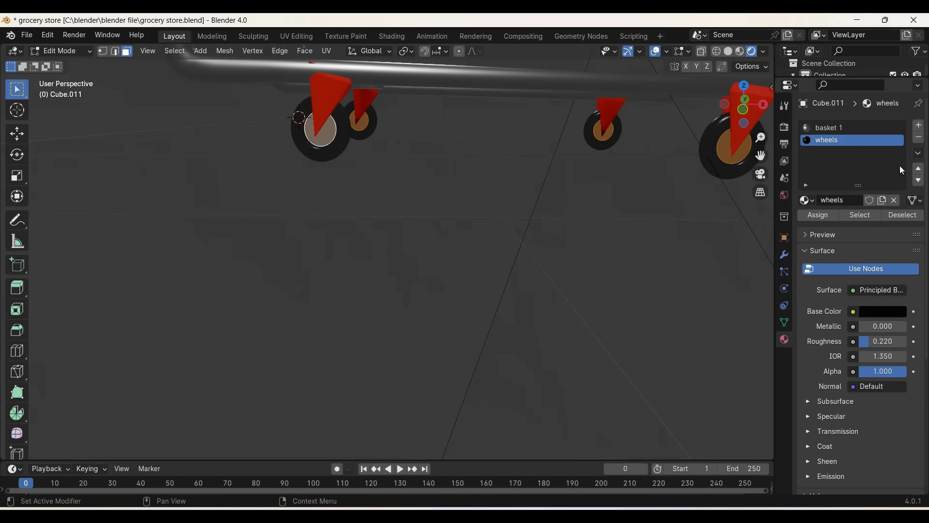
Step: Add a new material slot with a material named whels2 and assign it to the hub faces
{"action": "left_click", "coordinate": [923, 126]}
{"action": "left_click", "coordinate": [862, 200]}
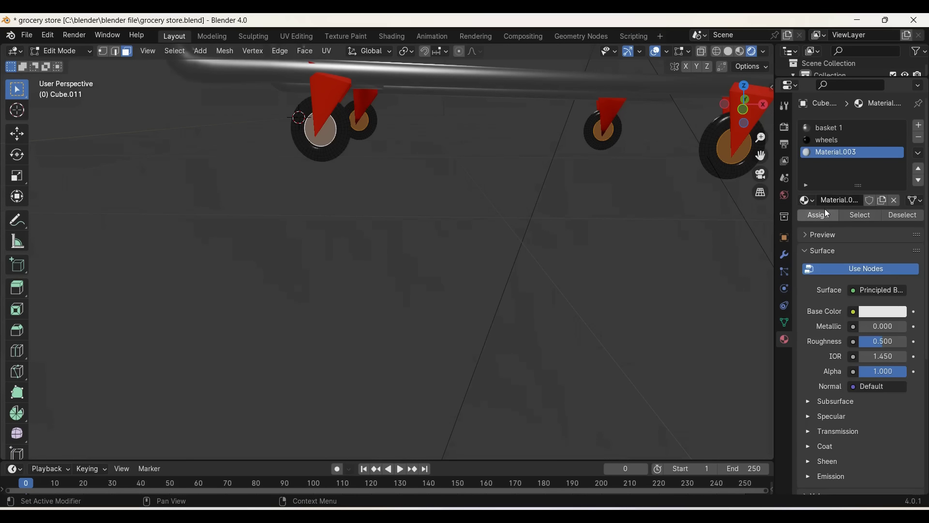
{"action": "double_click", "coordinate": [842, 201]}
{"action": "type", "text": "w"}
{"action": "left_click", "coordinate": [824, 217]}
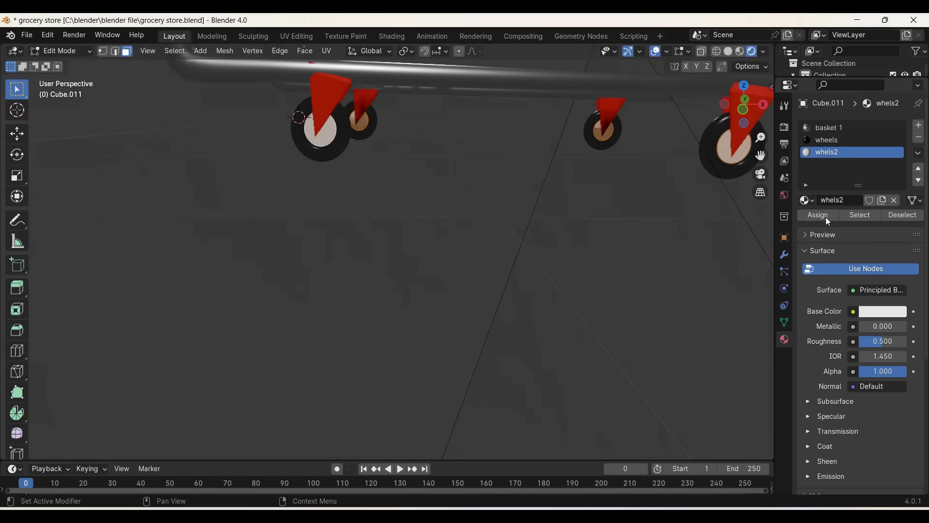
Step: Make whels2 light grey with Metallic 0.580
{"action": "left_click", "coordinate": [876, 313]}
{"action": "middle_click_drag", "start_coordinate": [660, 290], "coordinate": [663, 290]}
{"action": "key", "text": "Tab"}
{"action": "left_click", "coordinate": [871, 297]}
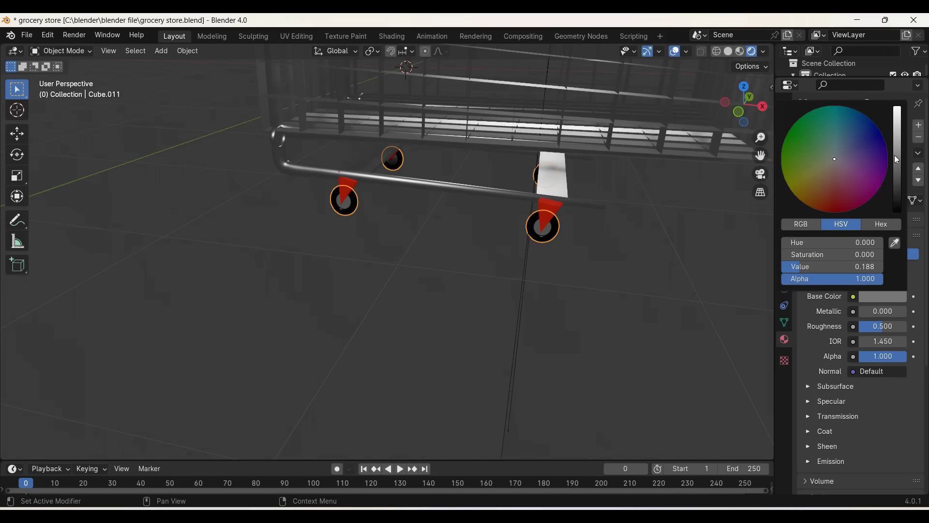
{"action": "mouse_move", "coordinate": [866, 311]}
{"action": "left_mouse_down"}
{"action": "mouse_move", "coordinate": [900, 311]}
{"action": "mouse_move", "coordinate": [881, 311]}
{"action": "left_mouse_up"}
{"action": "middle_click_drag", "start_coordinate": [489, 430], "coordinate": [529, 321]}
{"action": "scroll", "coordinate": [528, 320], "scroll_direction": "down", "scroll_amount": 5}
Step: Switch the viewport to Material Preview and zoom in on the cart
{"action": "key", "text": "z"}
{"action": "left_click", "coordinate": [527, 386]}
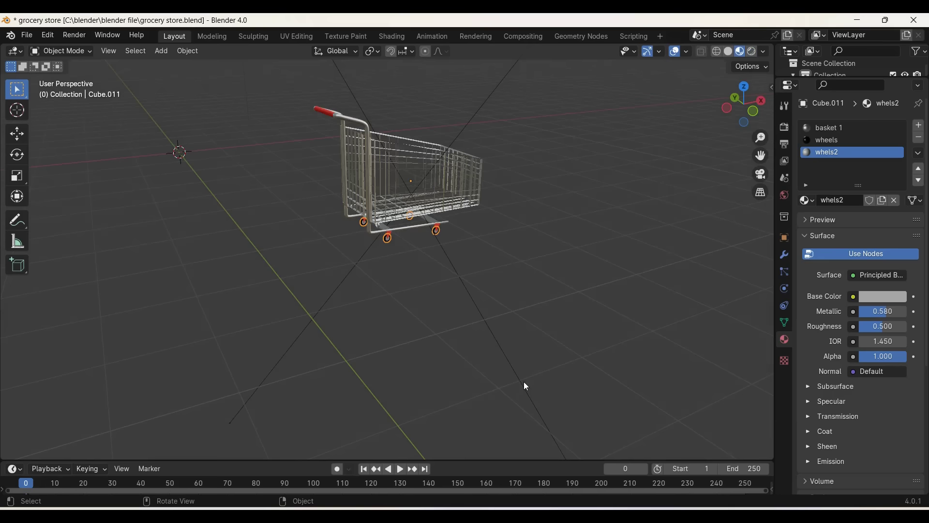
{"action": "middle_click_drag", "start_coordinate": [526, 386], "coordinate": [497, 364]}
{"action": "scroll", "coordinate": [527, 386], "scroll_direction": "up", "scroll_amount": 3}
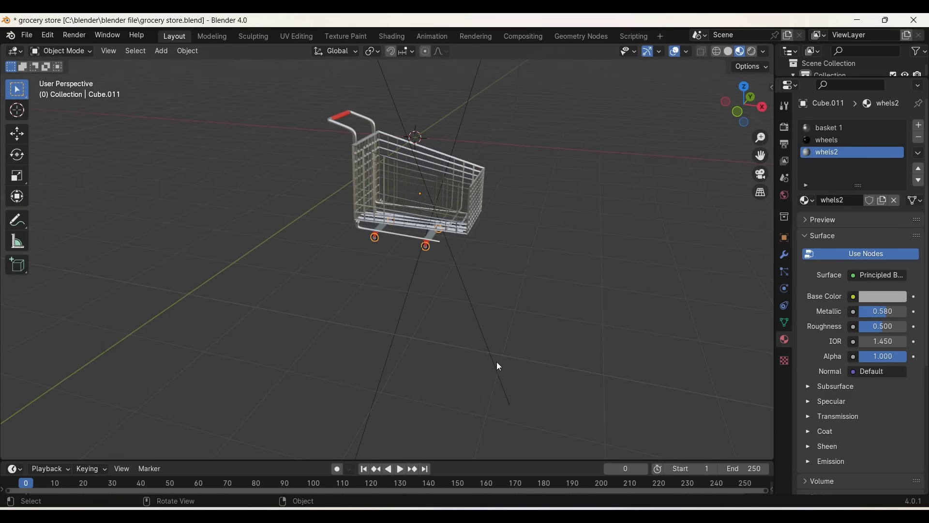
Step: Recolour the basket 2 material on the handle blue and view the cart in Rendered shading
{"action": "left_click", "coordinate": [878, 295]}
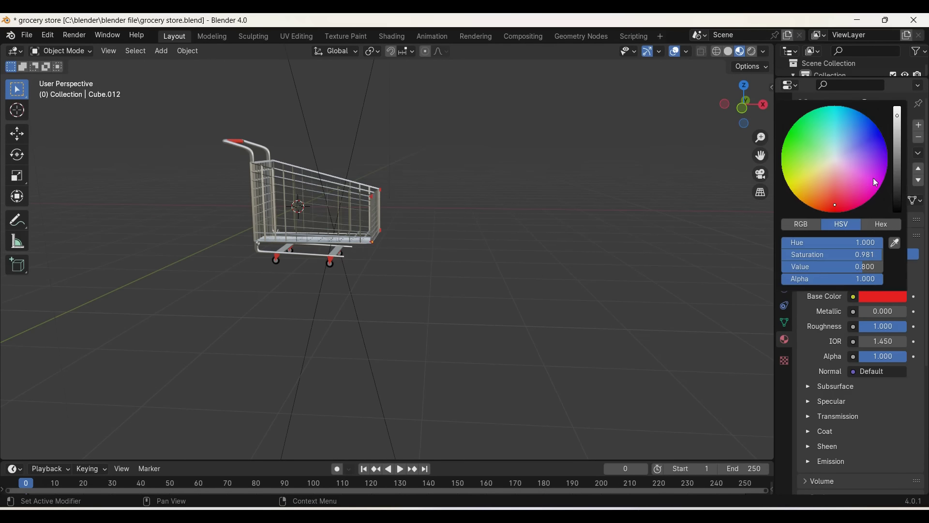
{"action": "left_click", "coordinate": [873, 178]}
{"action": "middle_click_drag", "start_coordinate": [587, 280], "coordinate": [488, 332]}
{"action": "key", "text": "z"}
{"action": "left_click", "coordinate": [489, 290]}
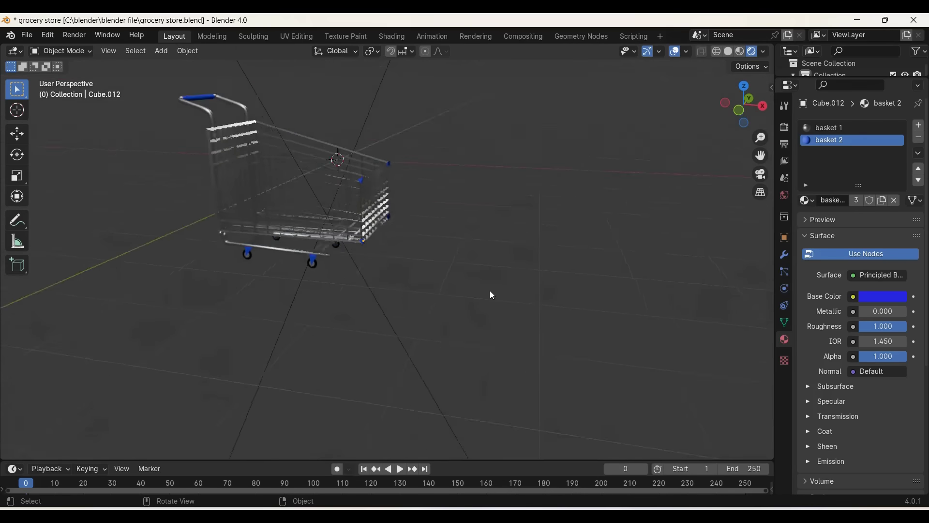
Step: Attempt a render, which reports no camera, then add a camera at the origin
{"action": "left_click", "coordinate": [82, 35]}
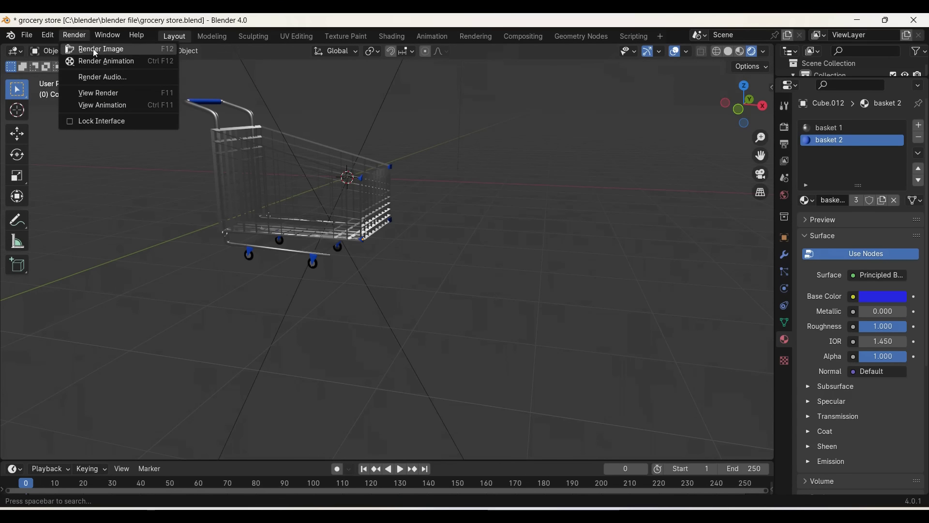
{"action": "left_click", "coordinate": [93, 49]}
{"action": "key", "text": "shift+a"}
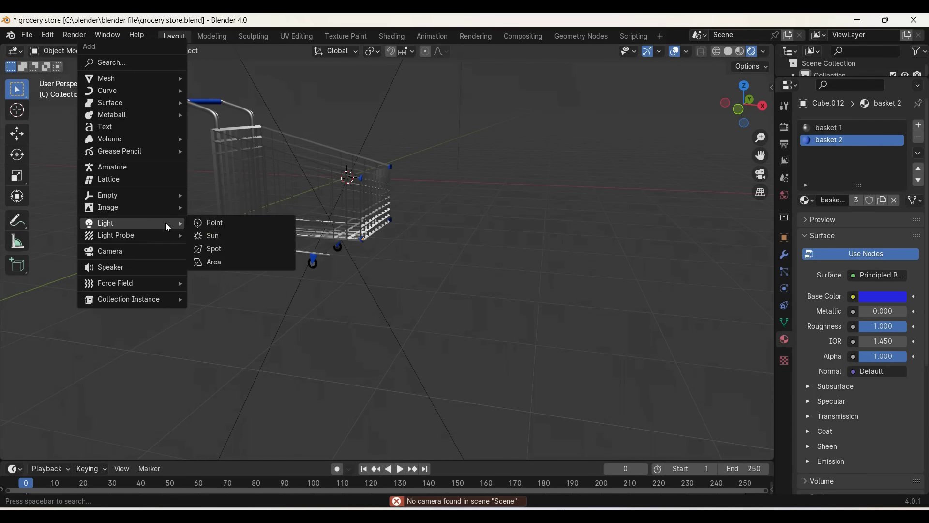
{"action": "left_click", "coordinate": [153, 251]}
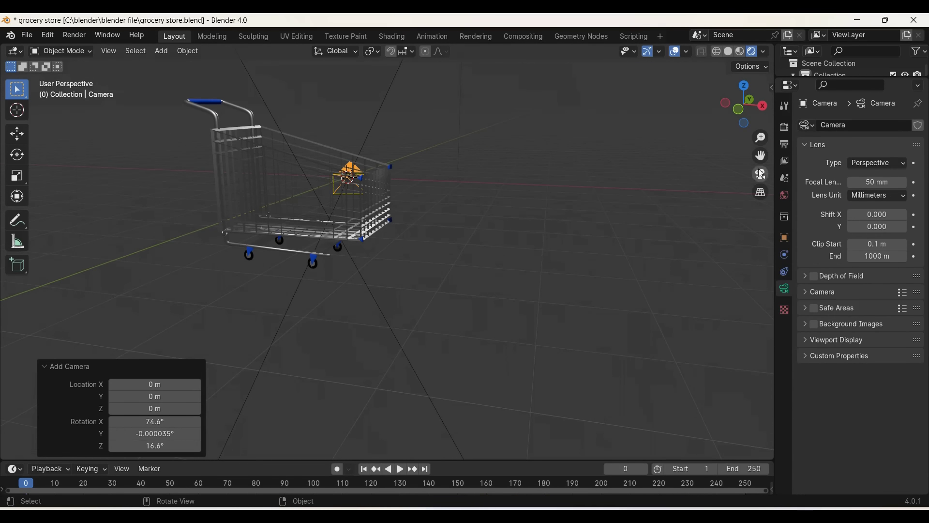
Step: Look through the new camera and enable Lock Camera to View
{"action": "left_click", "coordinate": [761, 174]}
{"action": "key", "text": "n"}
{"action": "left_click", "coordinate": [768, 142]}
{"action": "left_click", "coordinate": [726, 233]}
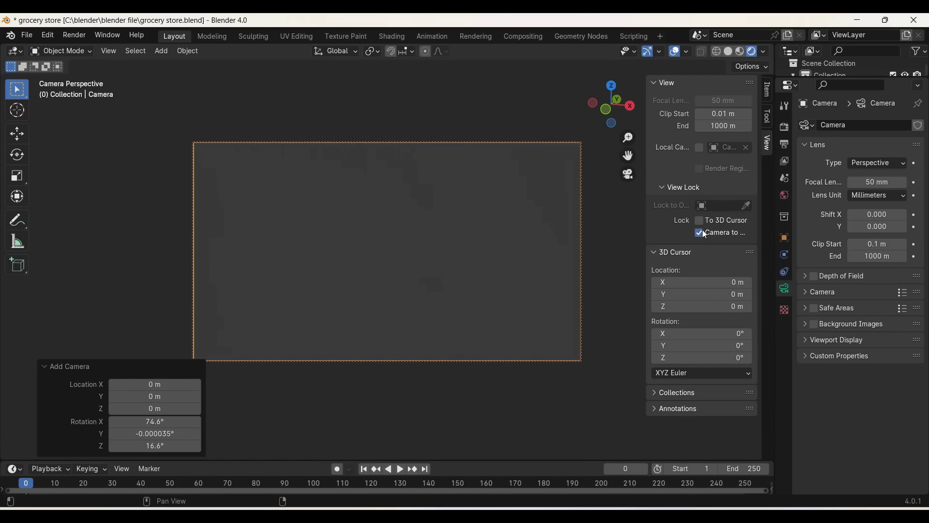
{"action": "key", "text": "n"}
Step: Orbit and pan the camera until the whole cart is framed
{"action": "scroll", "coordinate": [480, 299], "scroll_direction": "down", "scroll_amount": 2}
{"action": "scroll", "coordinate": [480, 298], "scroll_direction": "up", "scroll_amount": 2}
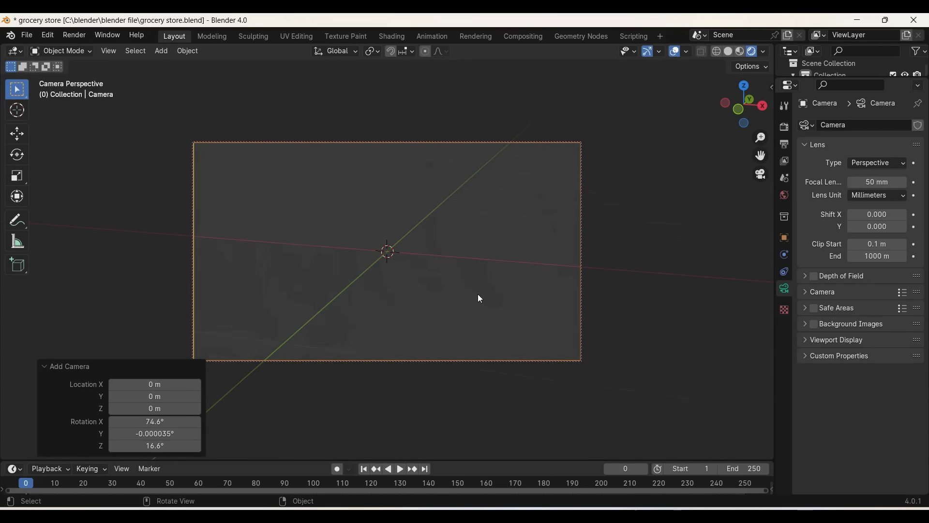
{"action": "middle_click_drag", "start_coordinate": [480, 298], "coordinate": [533, 306]}
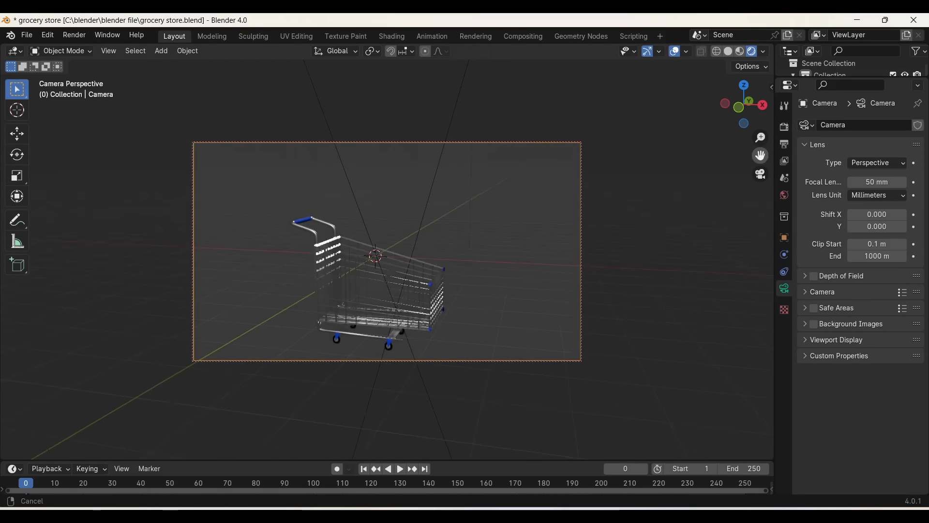
{"action": "mouse_move", "coordinate": [533, 306]}
{"action": "middle_mouse_down"}
{"action": "mouse_move", "coordinate": [543, 310]}
{"action": "mouse_move", "coordinate": [580, 271]}
{"action": "middle_mouse_up"}
{"action": "left_click_drag", "start_coordinate": [761, 156], "coordinate": [761, 159]}
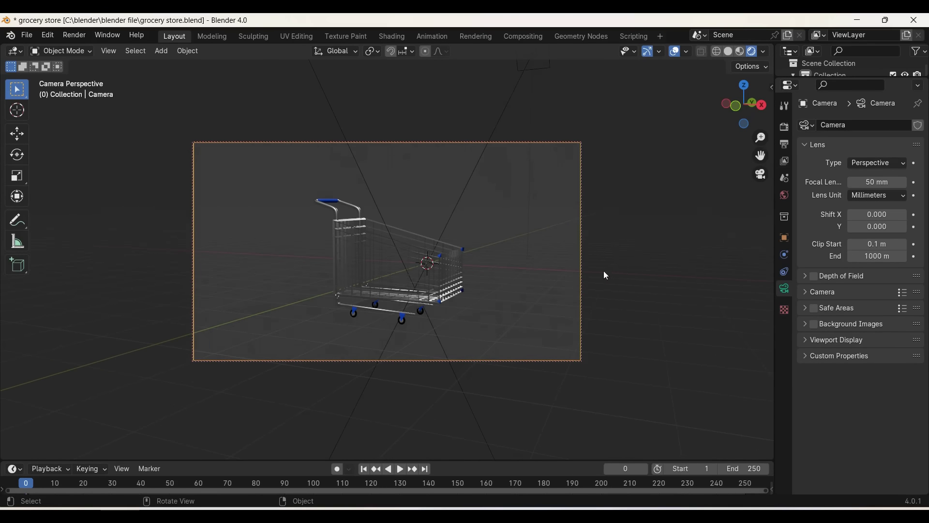
Step: Test-render the camera view, close it, and check the scene from right and back views
{"action": "left_click", "coordinate": [73, 35]}
{"action": "left_click", "coordinate": [94, 46]}
{"action": "key", "text": "Escape"}
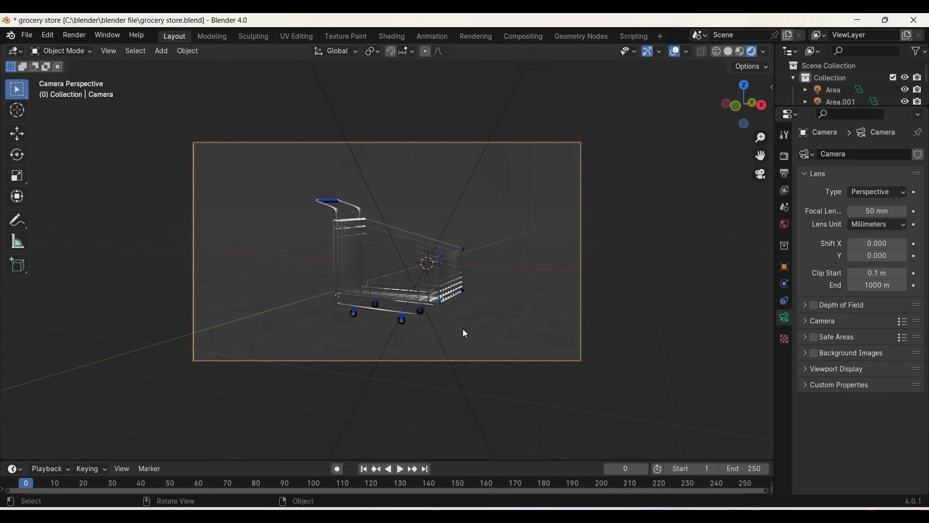
{"action": "left_click_drag", "start_coordinate": [745, 104], "coordinate": [753, 114]}
{"action": "left_click", "coordinate": [750, 108]}
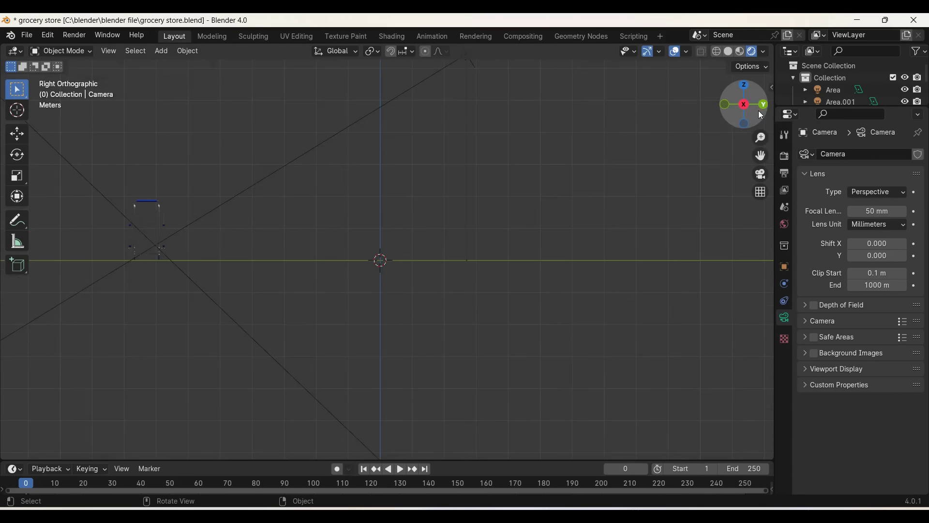
{"action": "left_click", "coordinate": [765, 105]}
Step: Add a plane under the cart and scale it by 100 as a floor
{"action": "key", "text": "shift+a"}
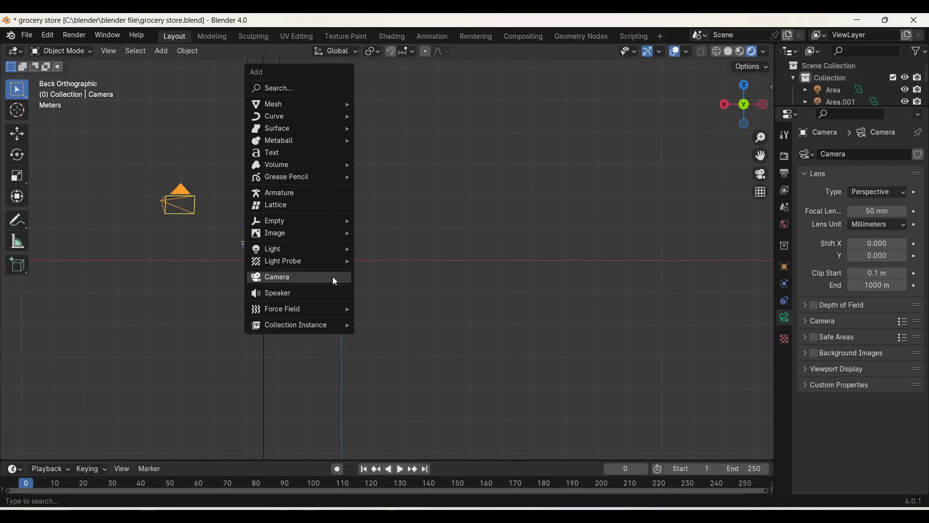
{"action": "left_click", "coordinate": [397, 104]}
{"action": "key", "text": "s"}
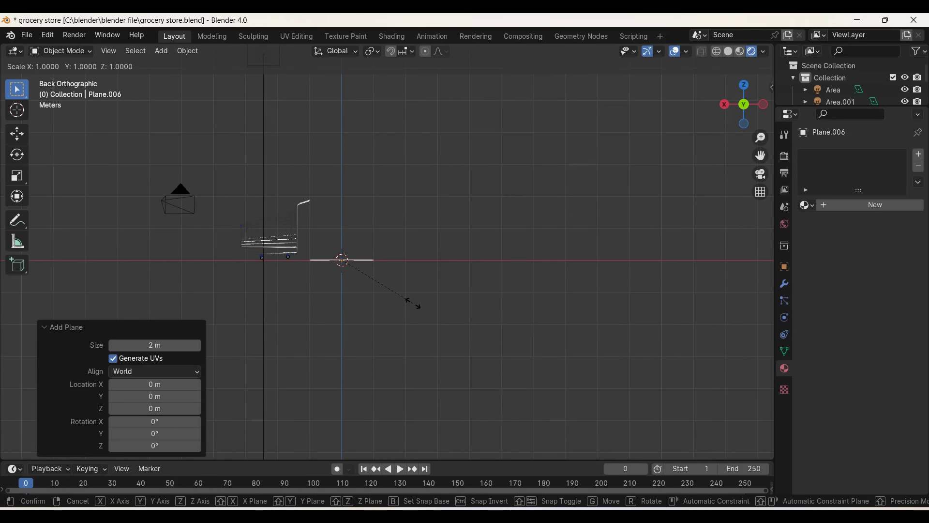
{"action": "left_click", "coordinate": [643, 57]}
{"action": "middle_click_drag", "start_coordinate": [508, 45], "coordinate": [503, 194]}
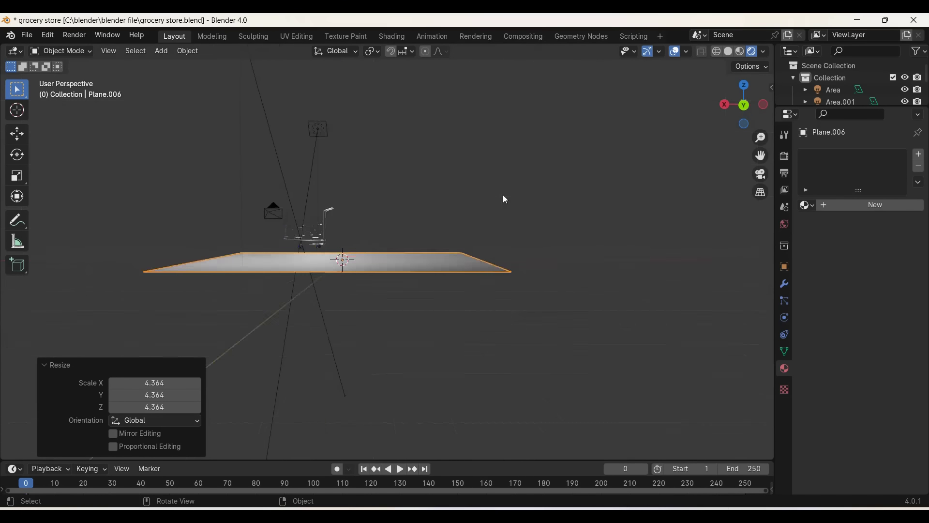
{"action": "scroll", "coordinate": [503, 195], "scroll_direction": "up", "scroll_amount": 2}
{"action": "scroll", "coordinate": [503, 194], "scroll_direction": "up", "scroll_amount": 1}
{"action": "type", "text": "s100"}
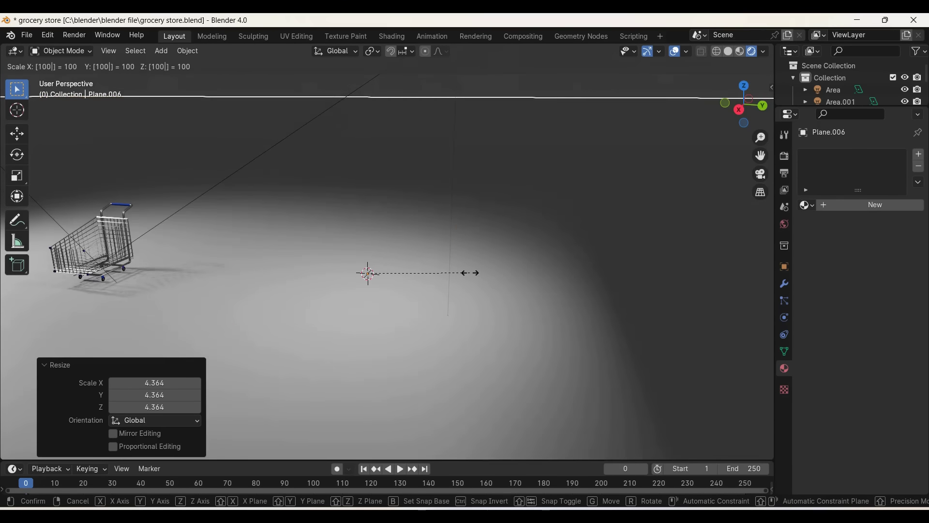
{"action": "key", "text": "Return"}
{"action": "scroll", "coordinate": [542, 349], "scroll_direction": "down", "scroll_amount": 1}
{"action": "scroll", "coordinate": [542, 348], "scroll_direction": "down", "scroll_amount": 1}
Step: Return to camera view and reframe the shot on the cart and floor
{"action": "left_click", "coordinate": [763, 175]}
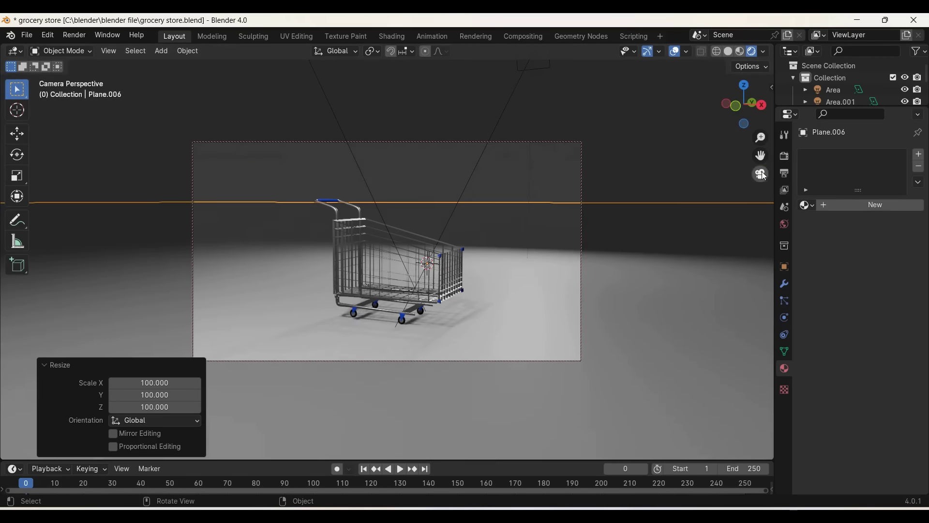
{"action": "middle_click_drag", "start_coordinate": [716, 207], "coordinate": [591, 365]}
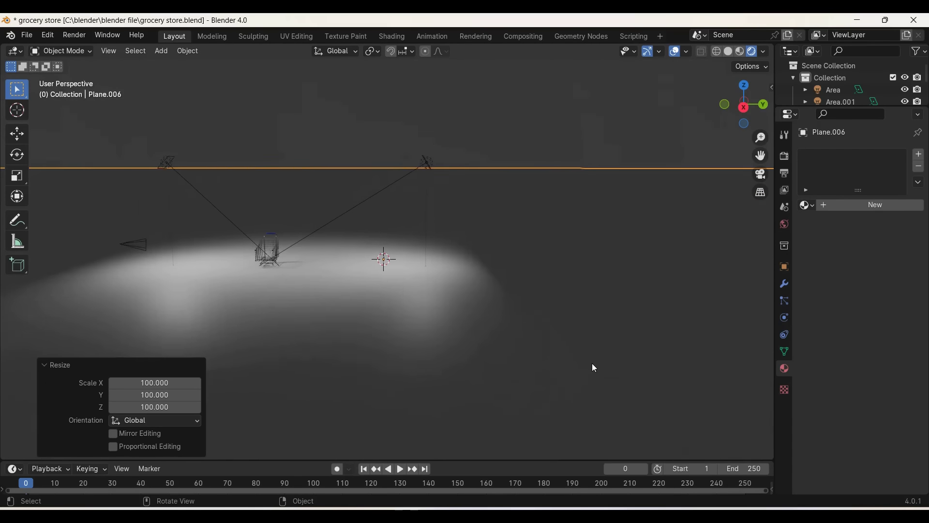
{"action": "left_click", "coordinate": [761, 174]}
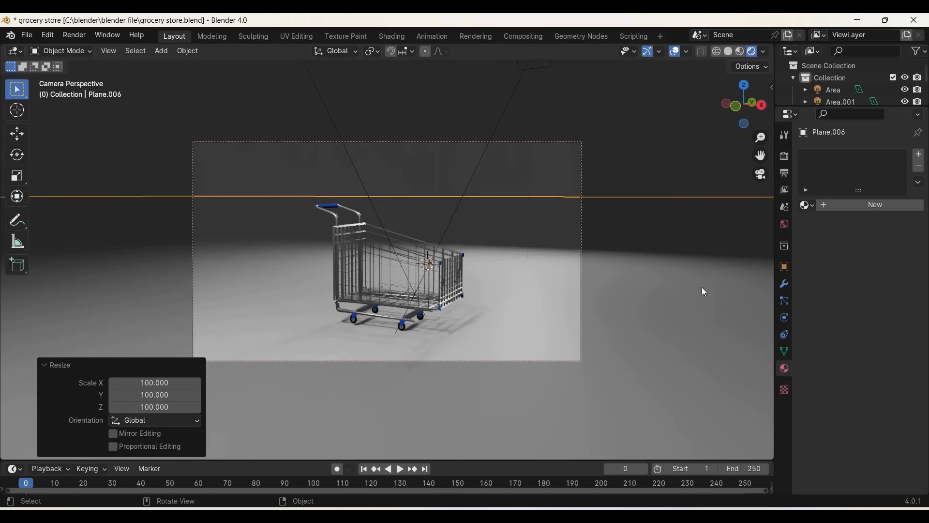
{"action": "left_click_drag", "start_coordinate": [761, 155], "coordinate": [729, 247]}
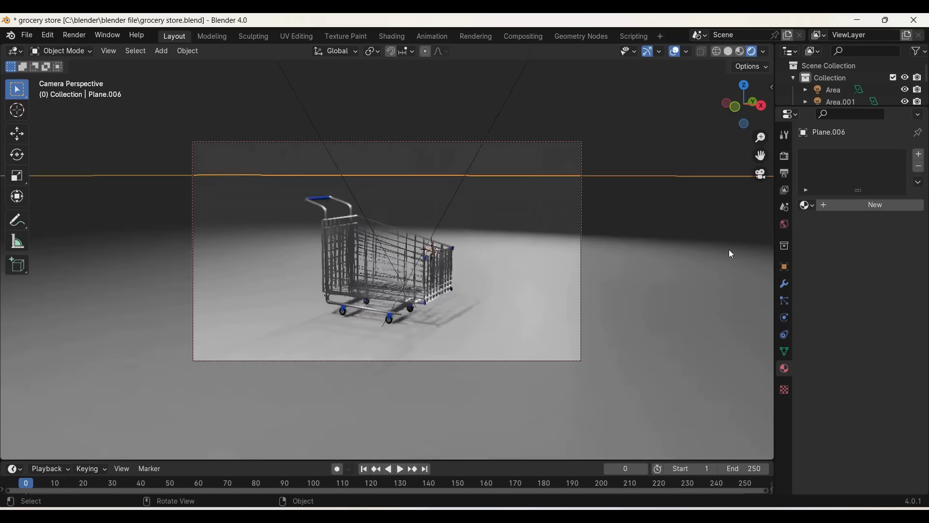
{"action": "left_click_drag", "start_coordinate": [761, 155], "coordinate": [764, 80]}
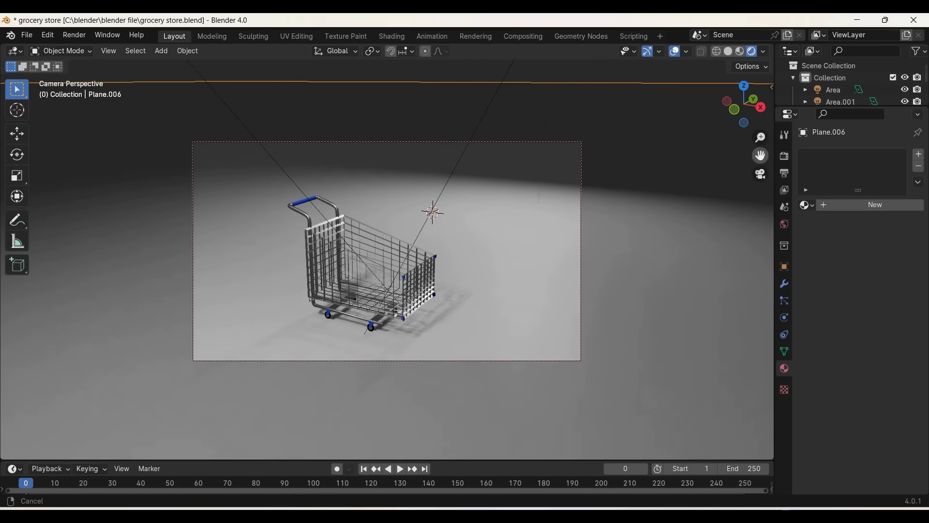
{"action": "left_click", "coordinate": [74, 35]}
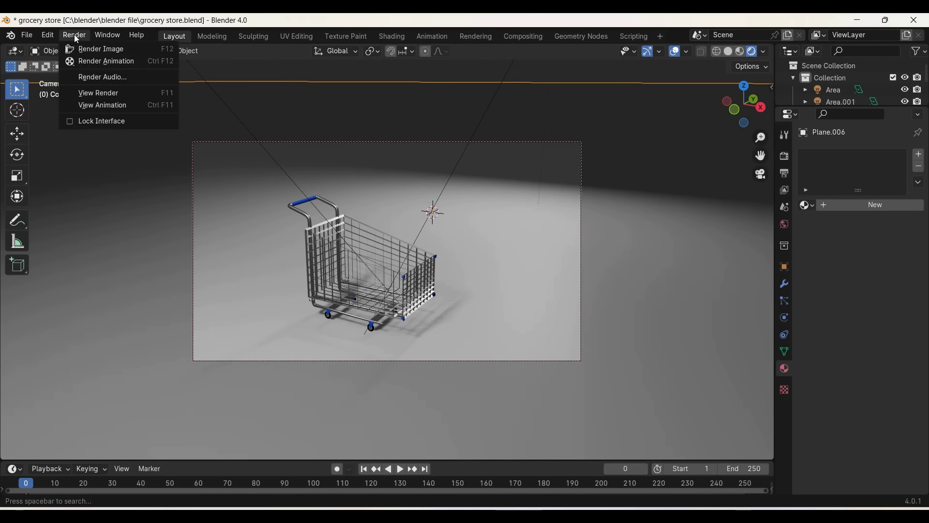
Step: Render the cart on the grey floor from the camera and close the render window
{"action": "left_click", "coordinate": [92, 48]}
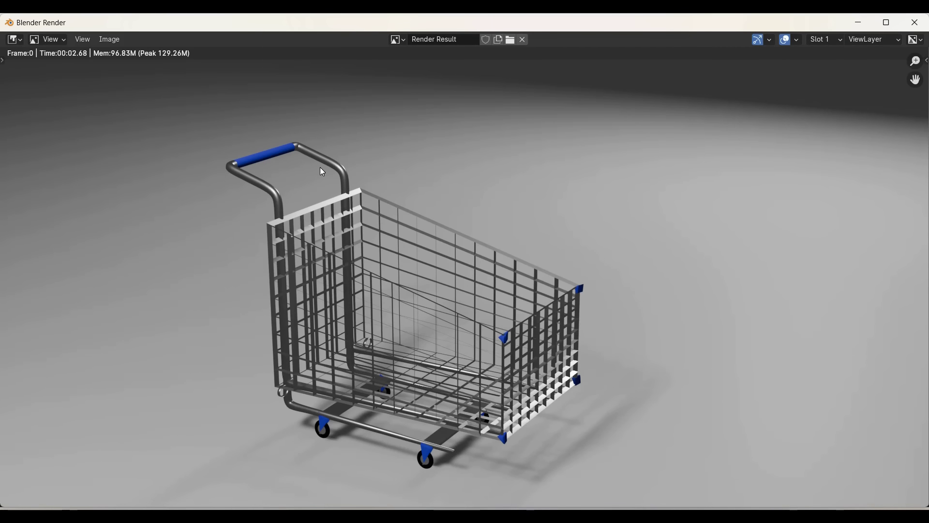
{"action": "left_click", "coordinate": [919, 25]}
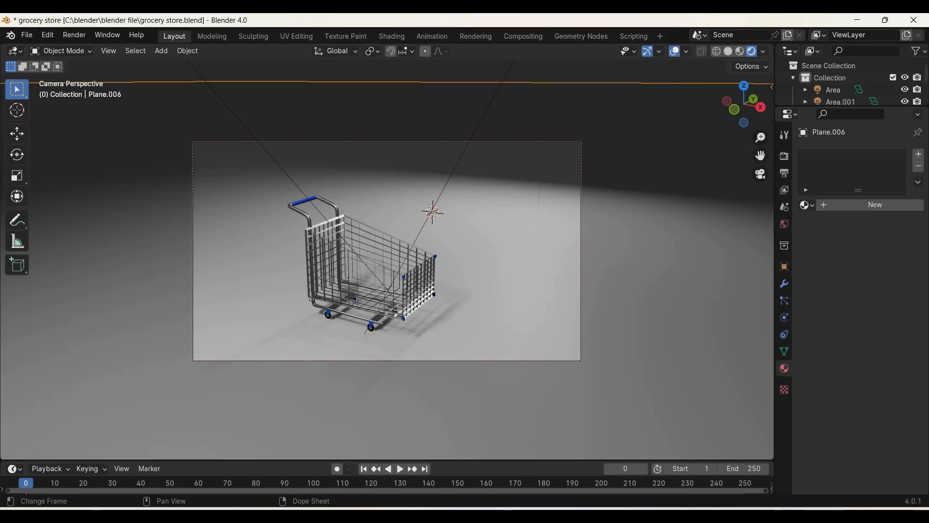